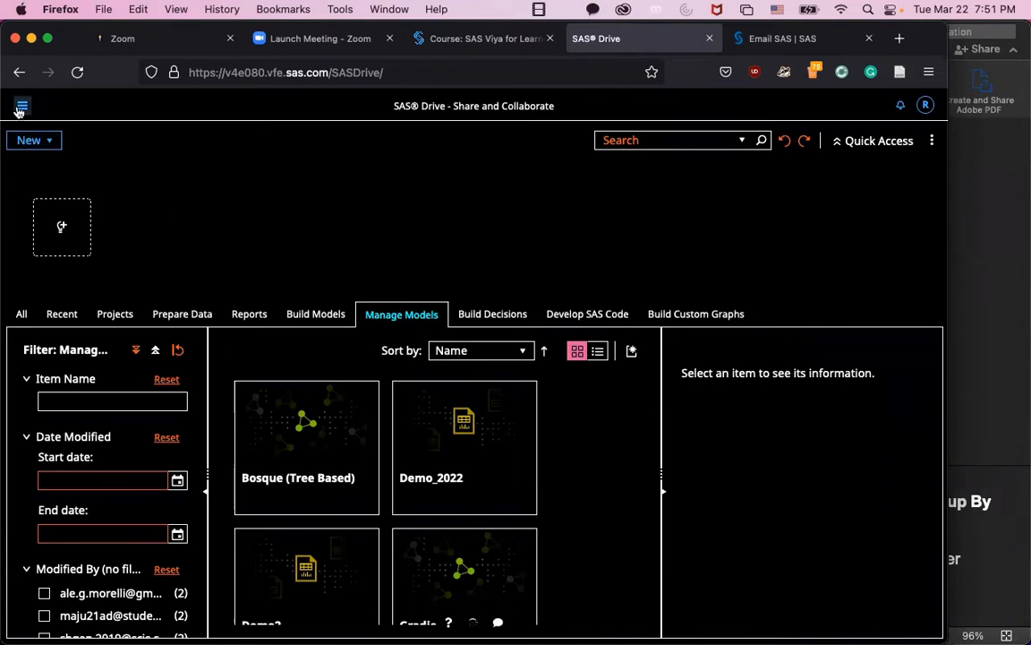
Open the Explore and Visualize area from SAS Drive.
left_click(19, 108)
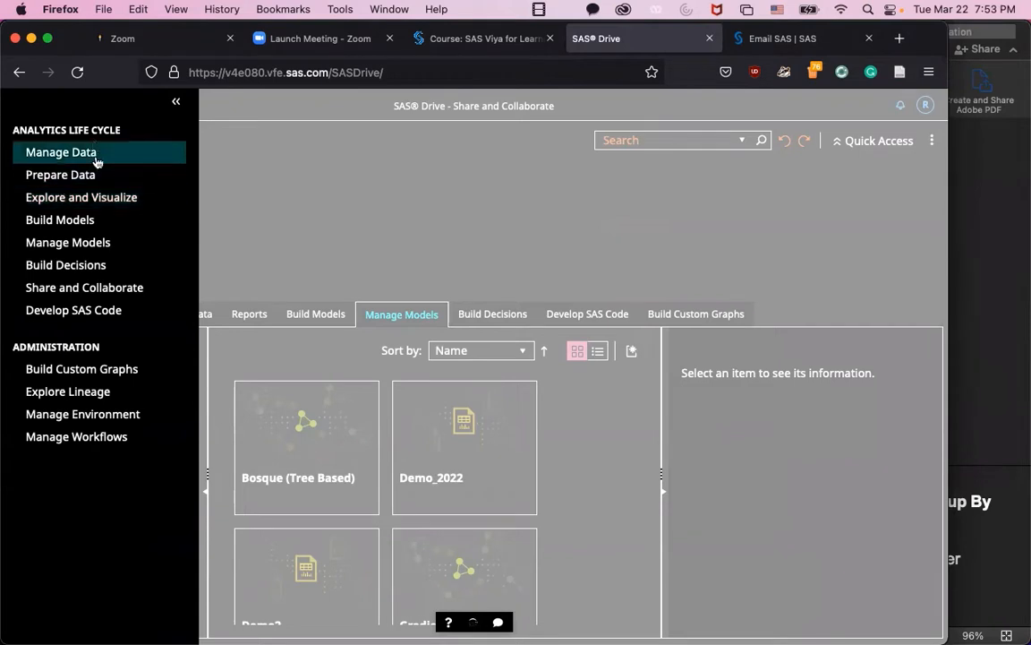
left_click(94, 199)
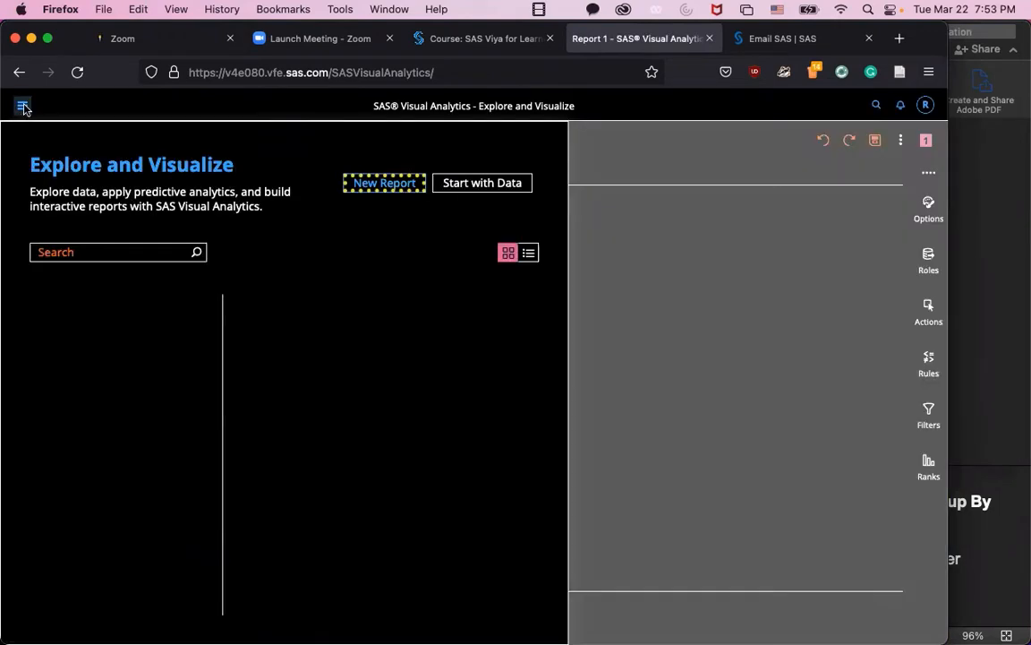
left_click(23, 106)
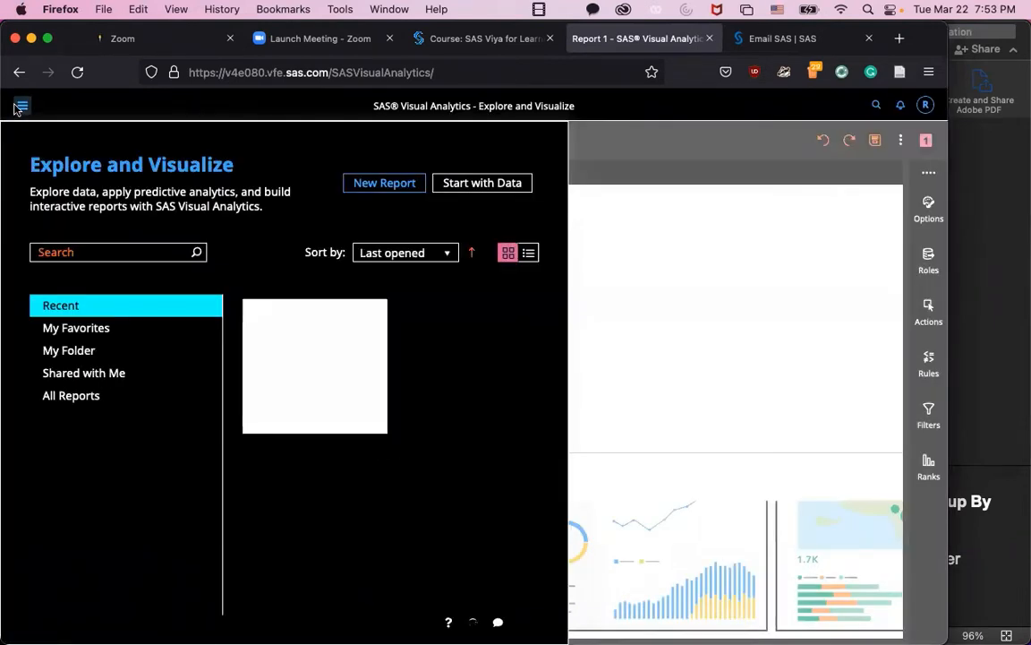
left_click(19, 105)
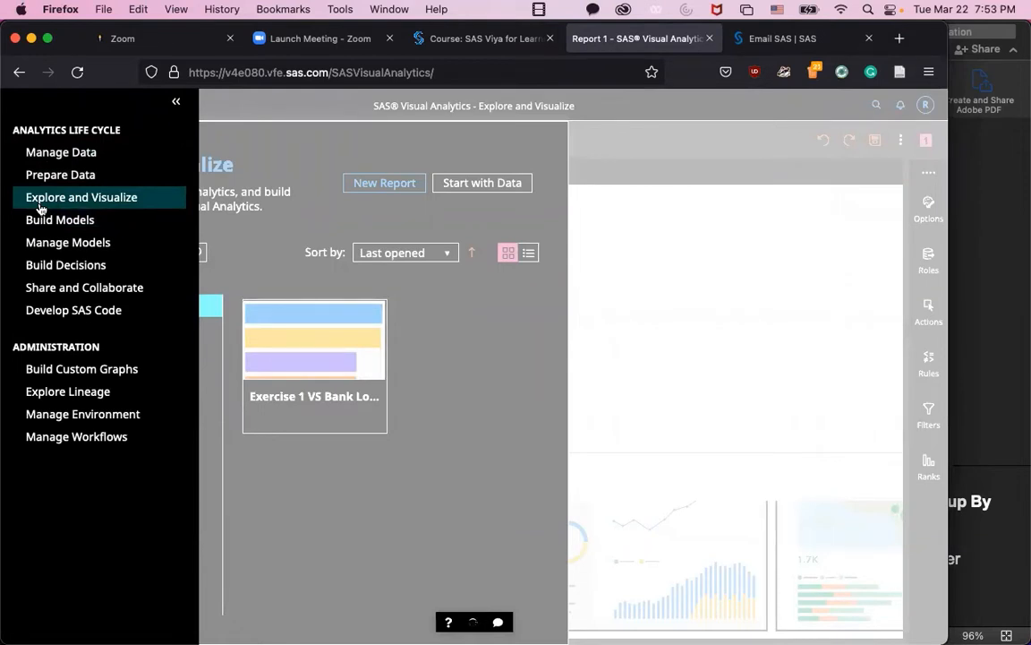
left_click(714, 336)
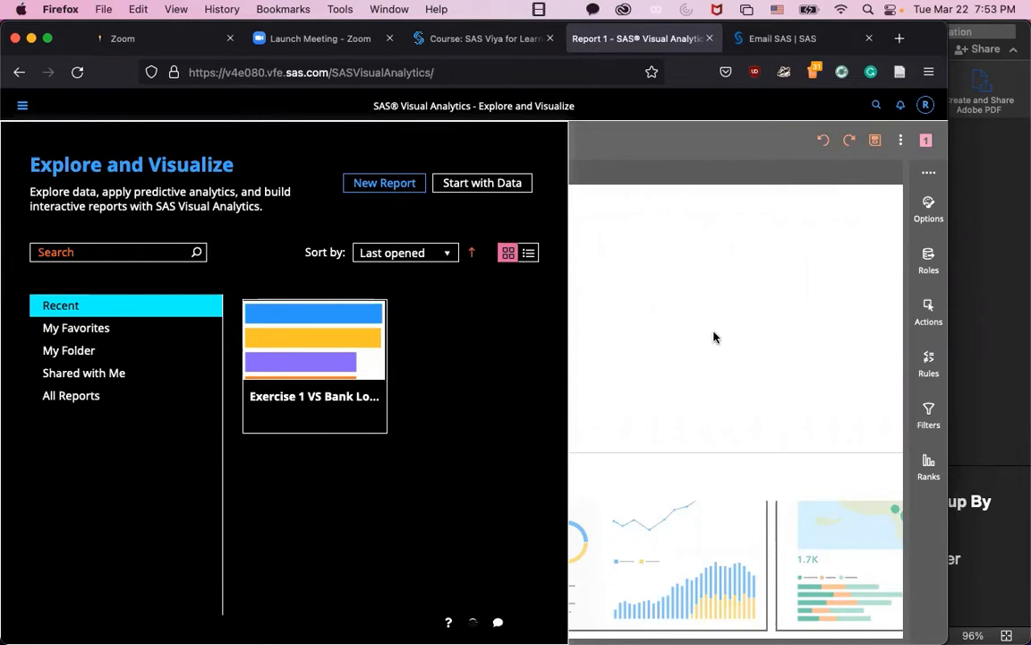
Start a report with data, filter the available tables by VS, and select the VS_BANK table dated 03/19/22 04:10 AM.
left_click(482, 183)
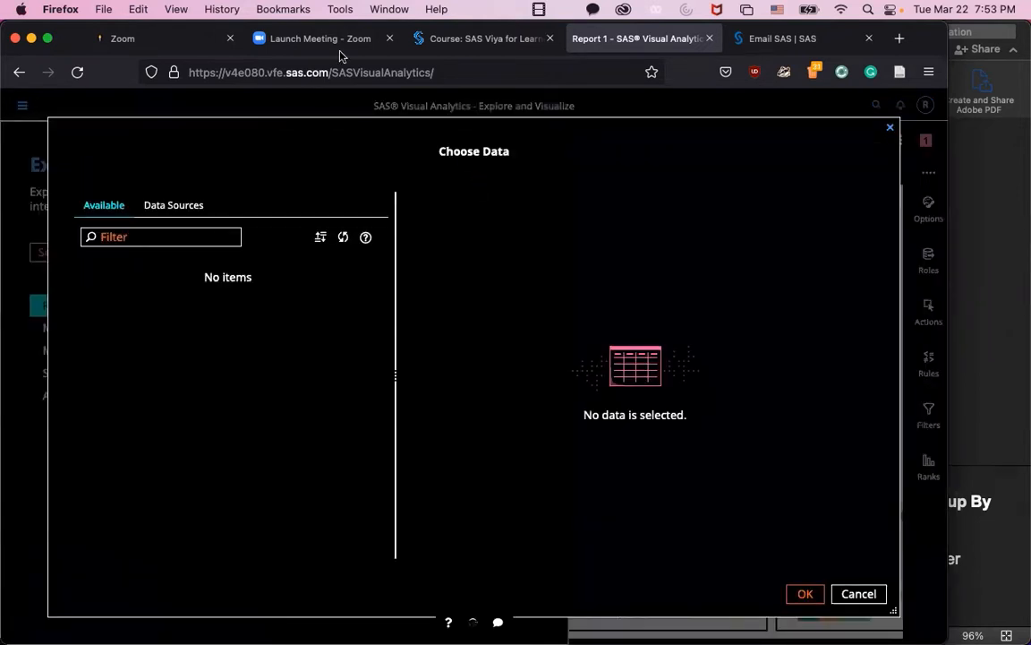
left_click(48, 38)
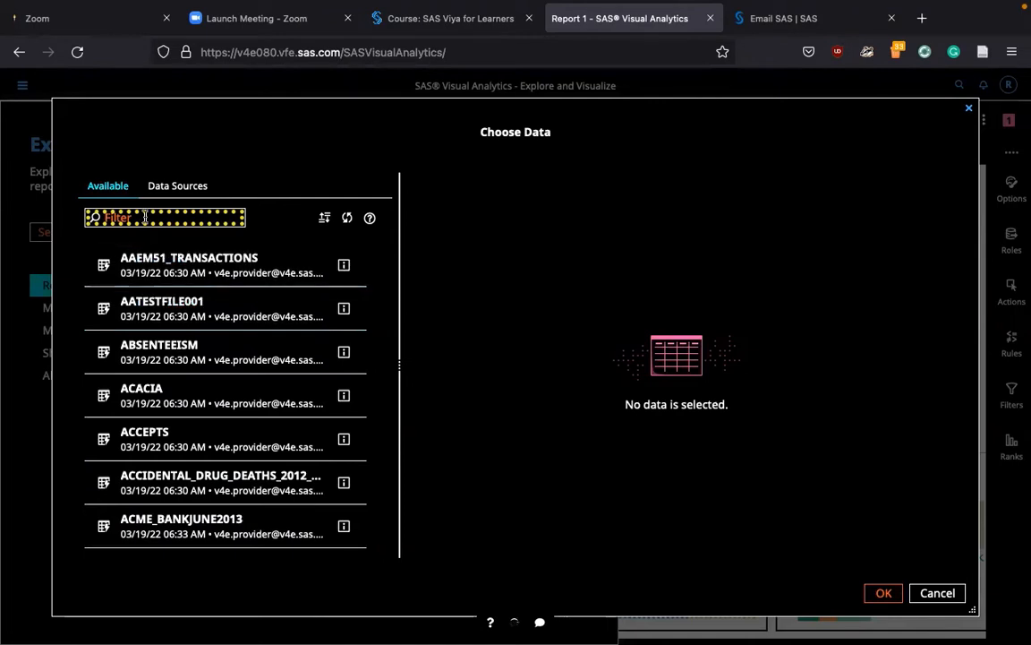
type("VS")
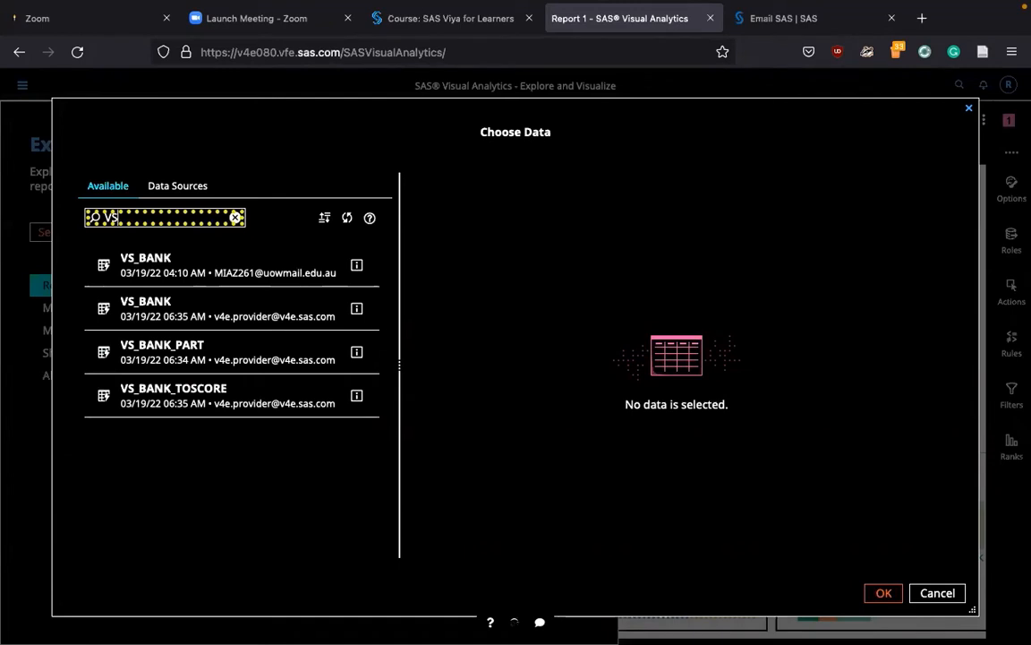
left_click(135, 275)
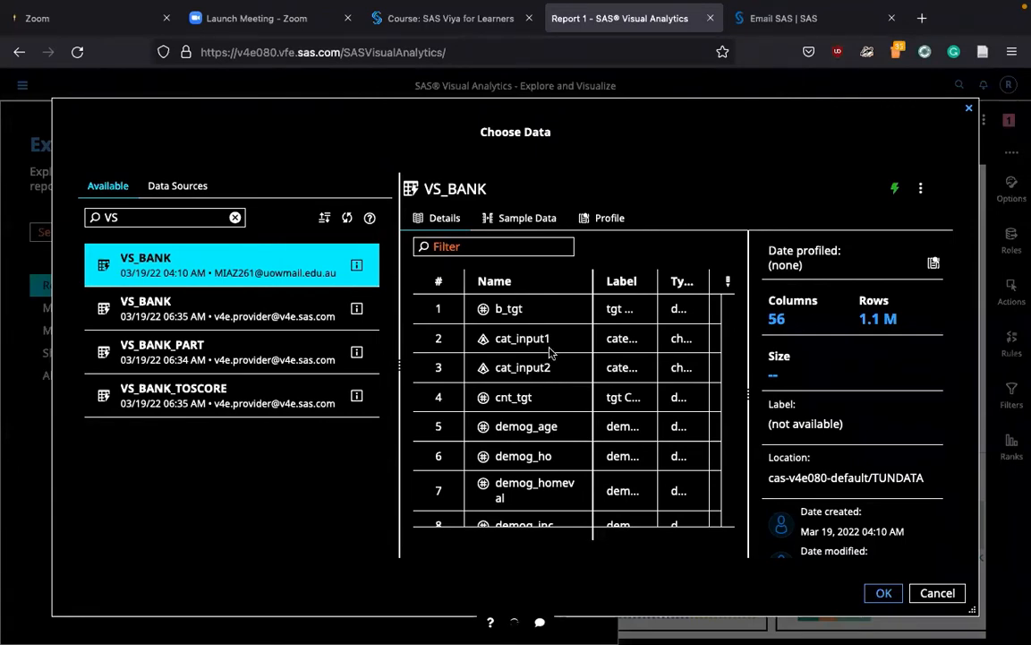
Examine the column names and types in the details of the VS_BANK table.
scroll(468, 439, "down", 5)
scroll(468, 439, "down", 10)
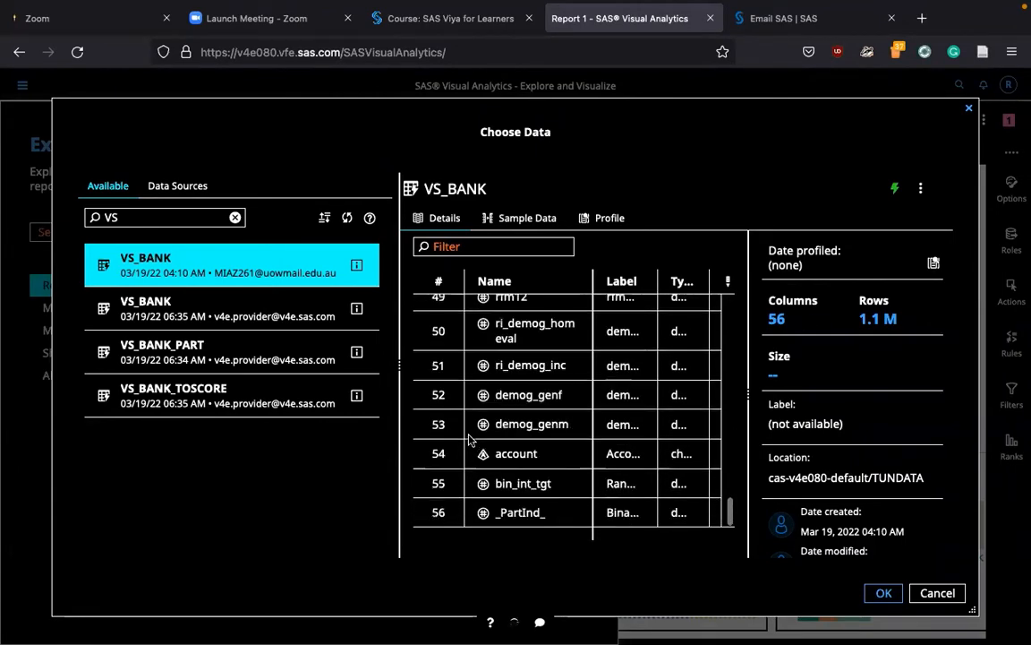
scroll(552, 387, "up", 15)
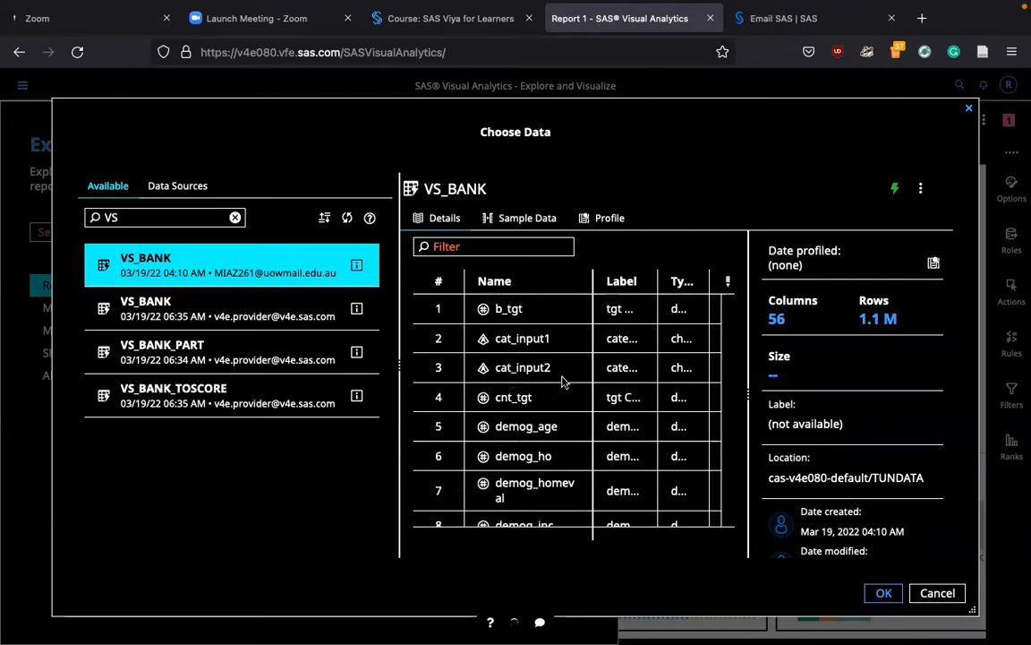
scroll(497, 405, "down", 1)
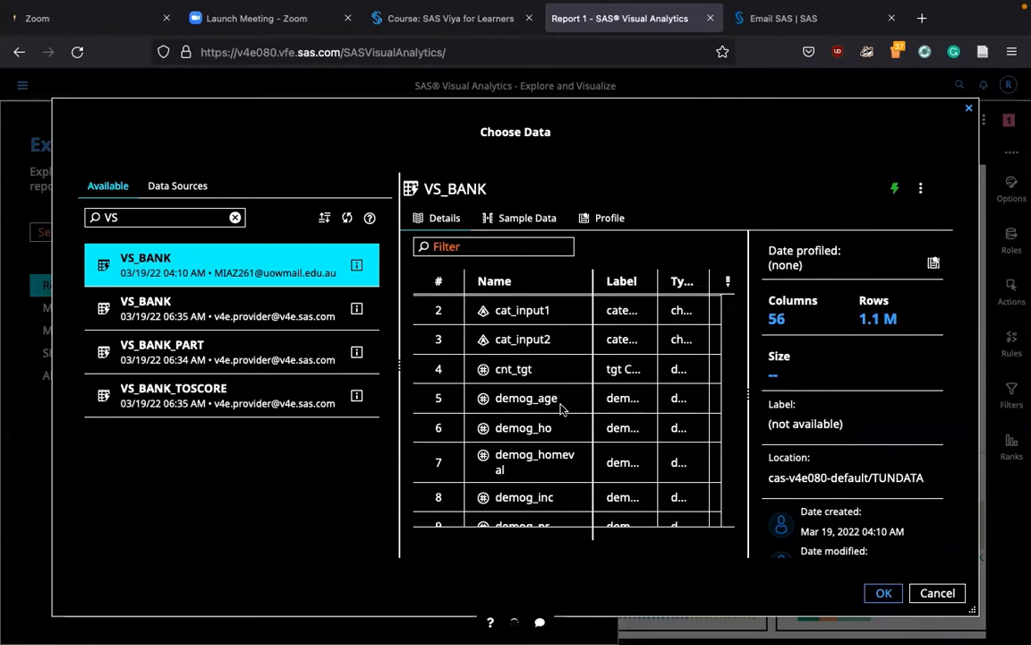
scroll(550, 429, "down", 1)
scroll(555, 437, "down", 1)
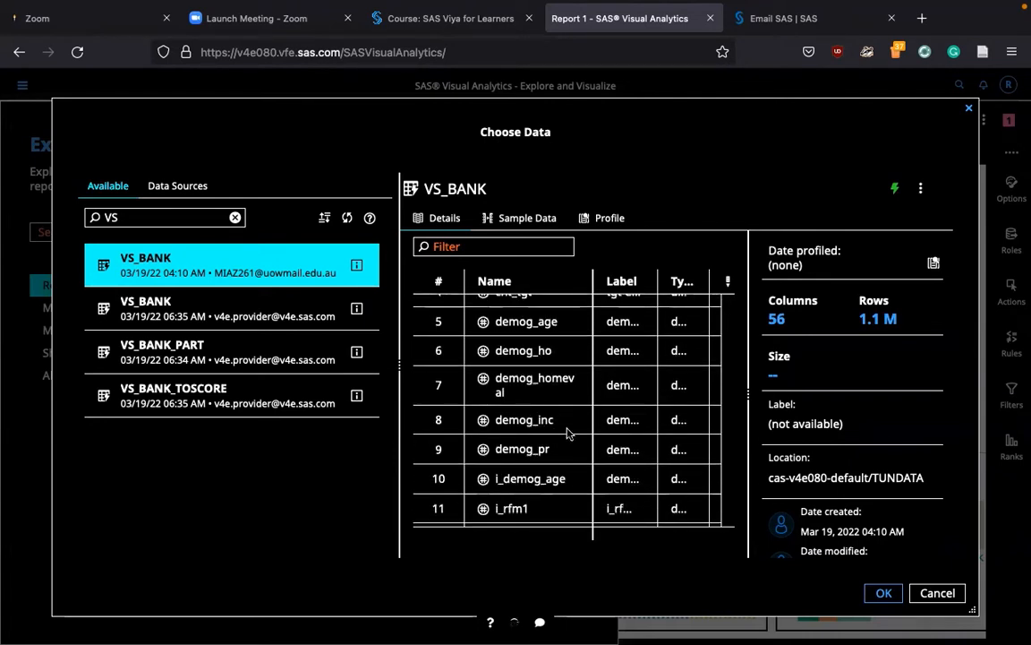
scroll(591, 435, "down", 3)
scroll(591, 435, "down", 15)
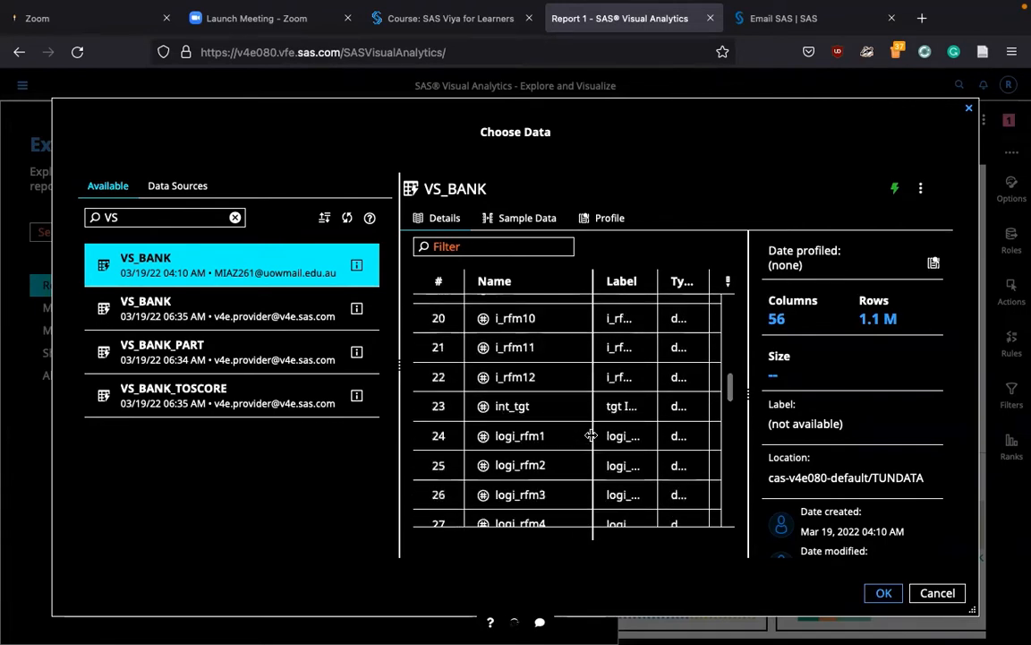
scroll(591, 435, "up", 5)
scroll(591, 435, "up", 15)
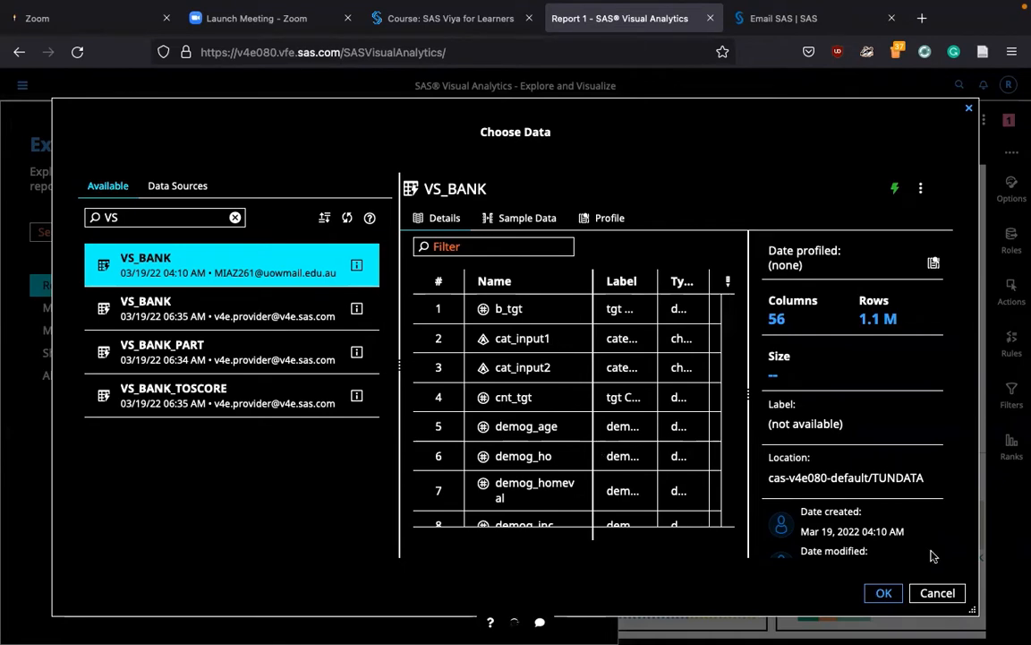
Add the selected VS_BANK table to the report and collapse its list of data items.
left_click(885, 594)
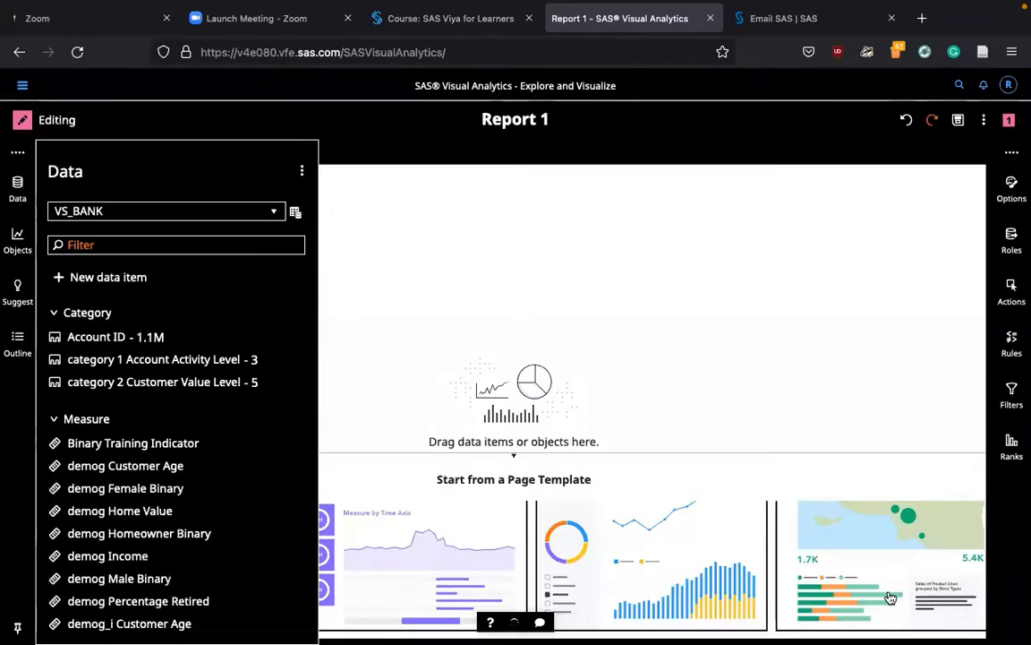
left_click(754, 293)
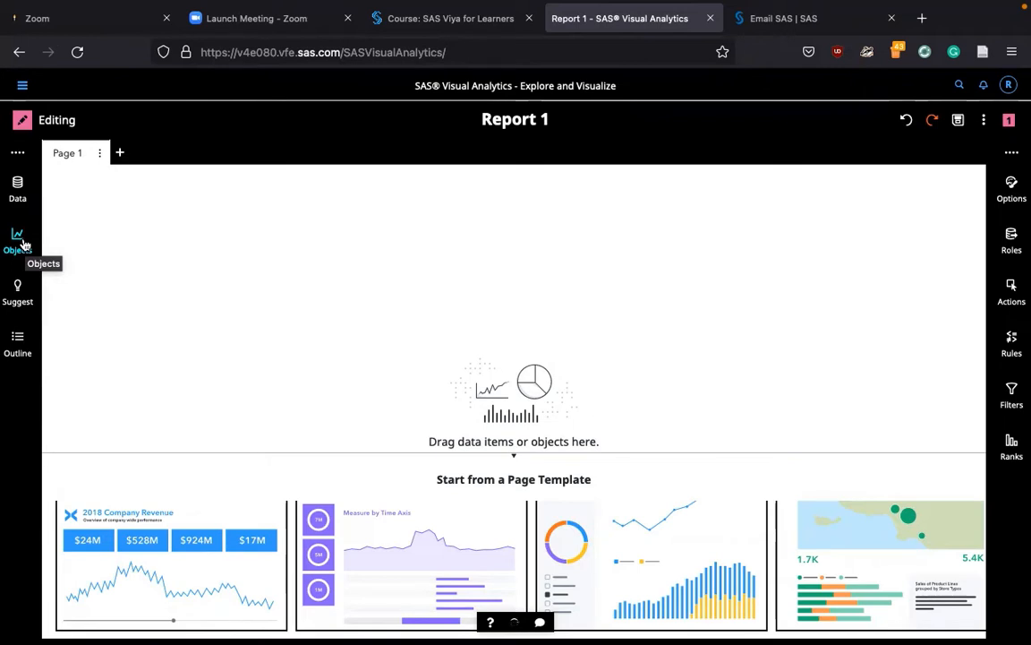
Review the category and measure data items of VS_BANK available for the report.
left_click(19, 186)
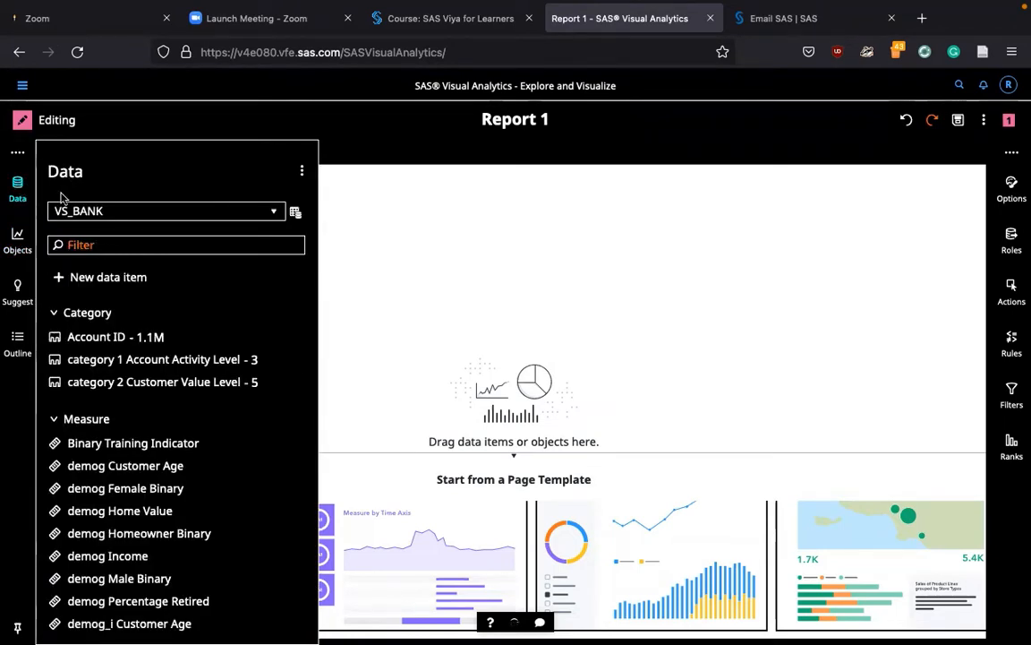
scroll(137, 359, "down", 5)
scroll(134, 365, "down", 10)
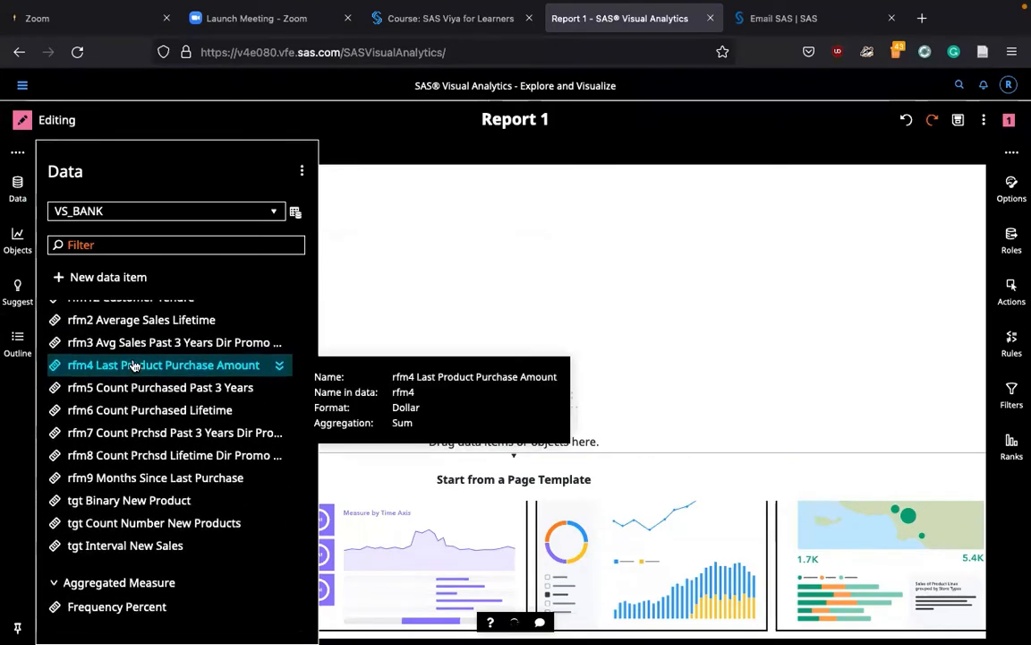
scroll(133, 366, "up", 15)
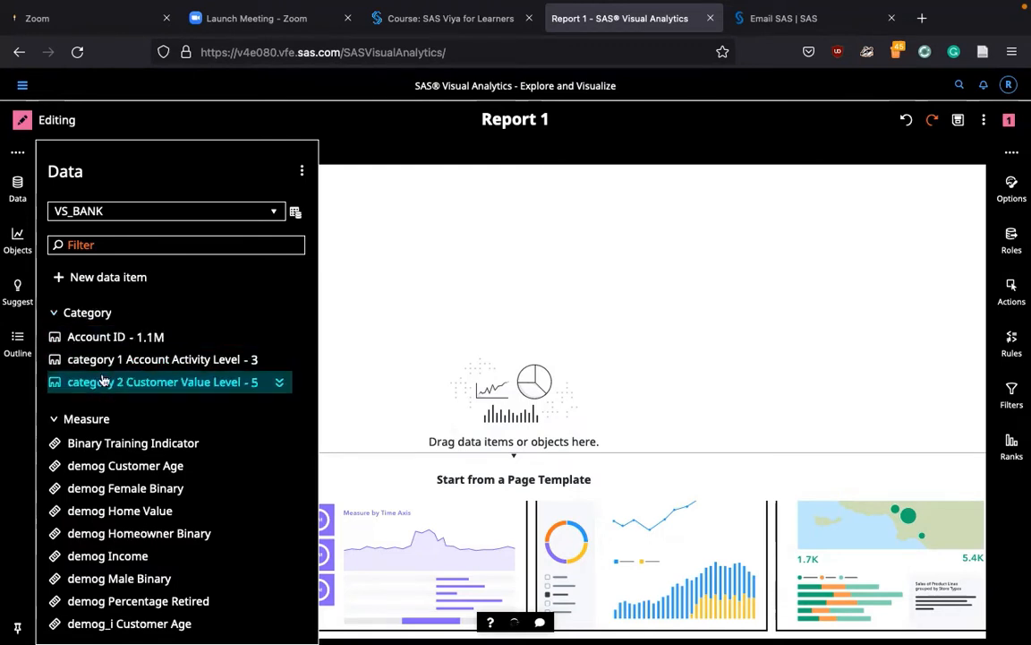
scroll(93, 457, "down", 2)
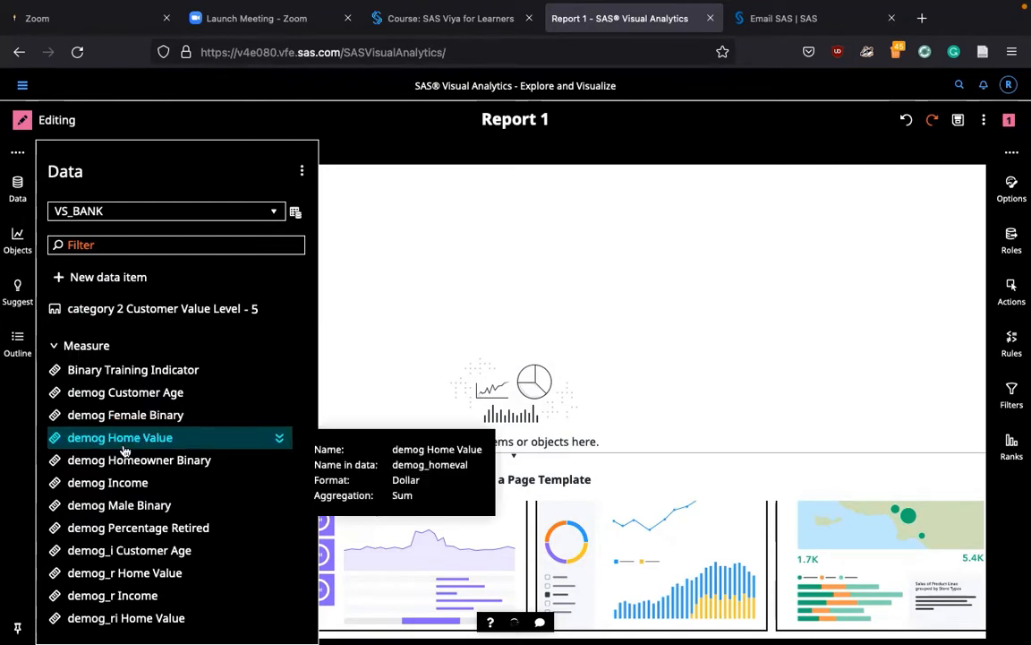
scroll(126, 452, "up", 2)
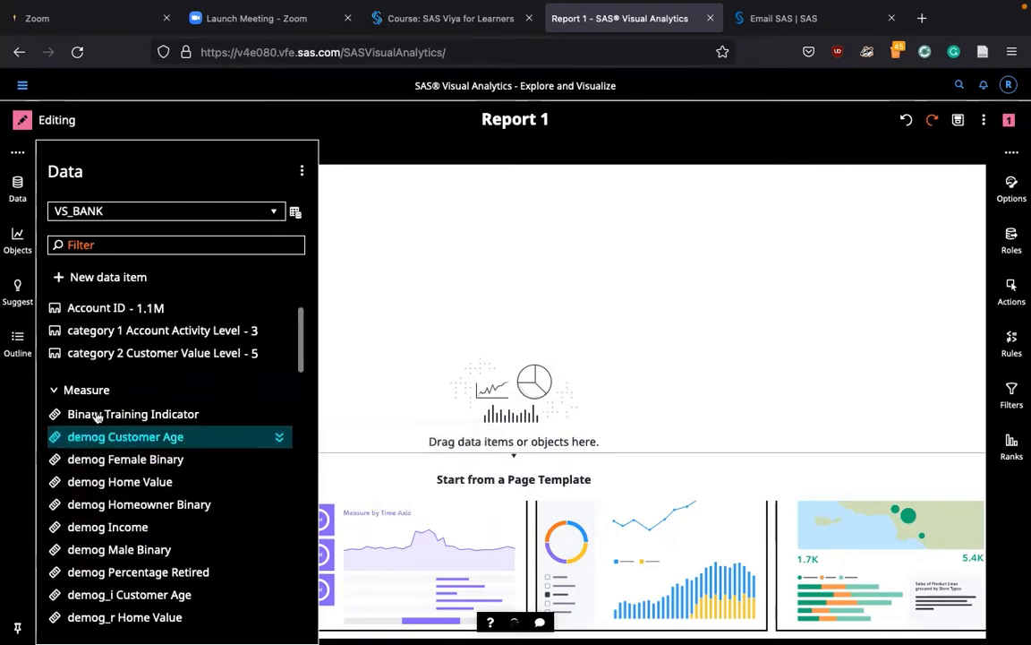
mouse_move(96, 416)
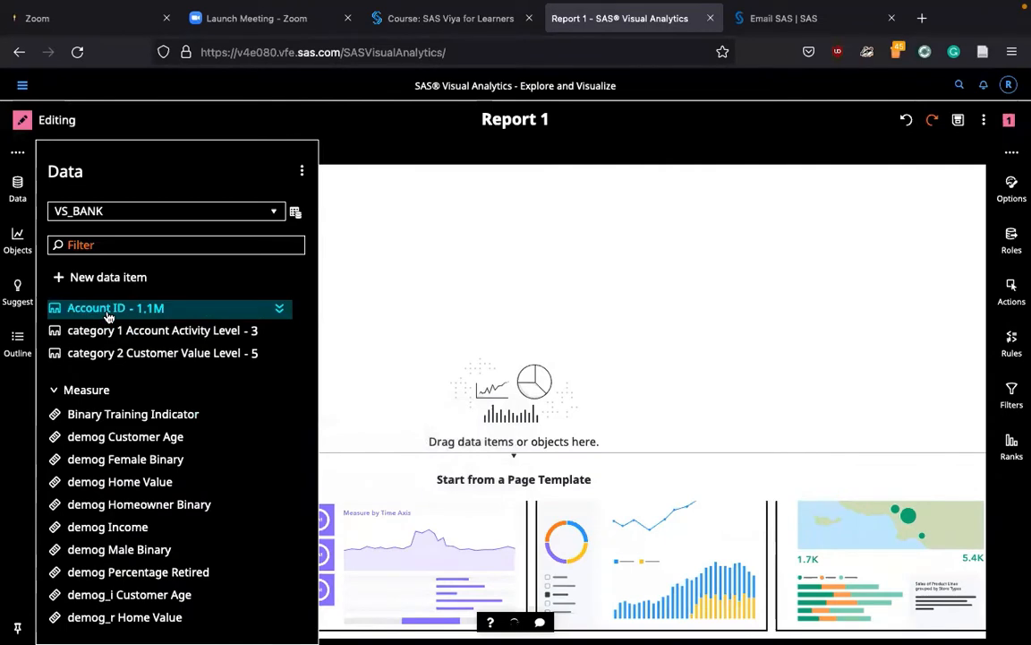
mouse_move(107, 316)
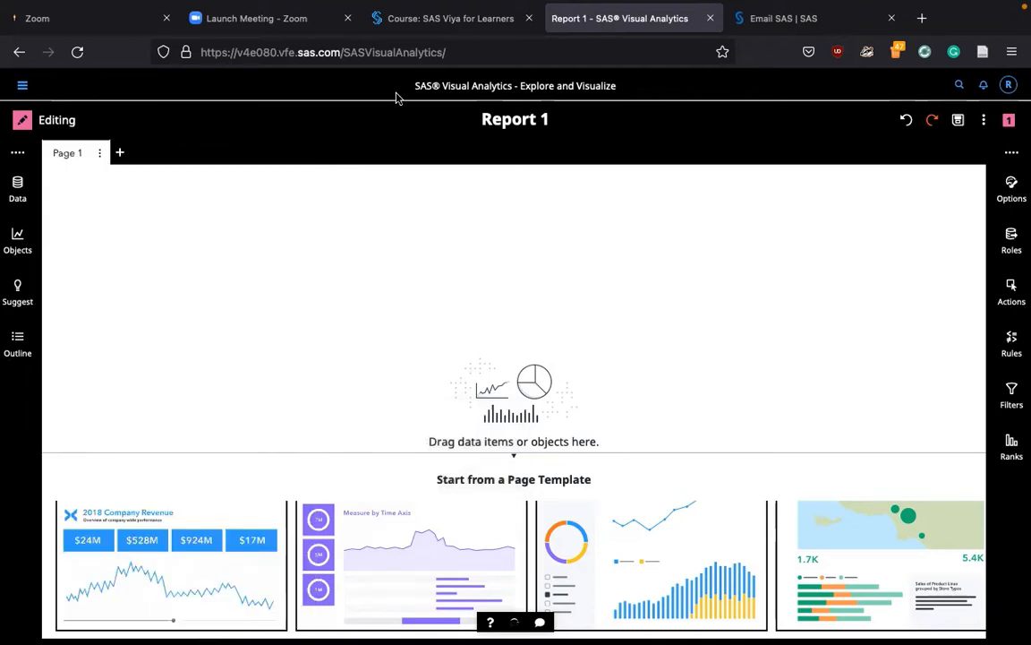
Switch to the Canvas course home page and open BA 01 VS_Bank Data Information.pdf in the Analytics using SAS Viya module.
left_click(123, 25)
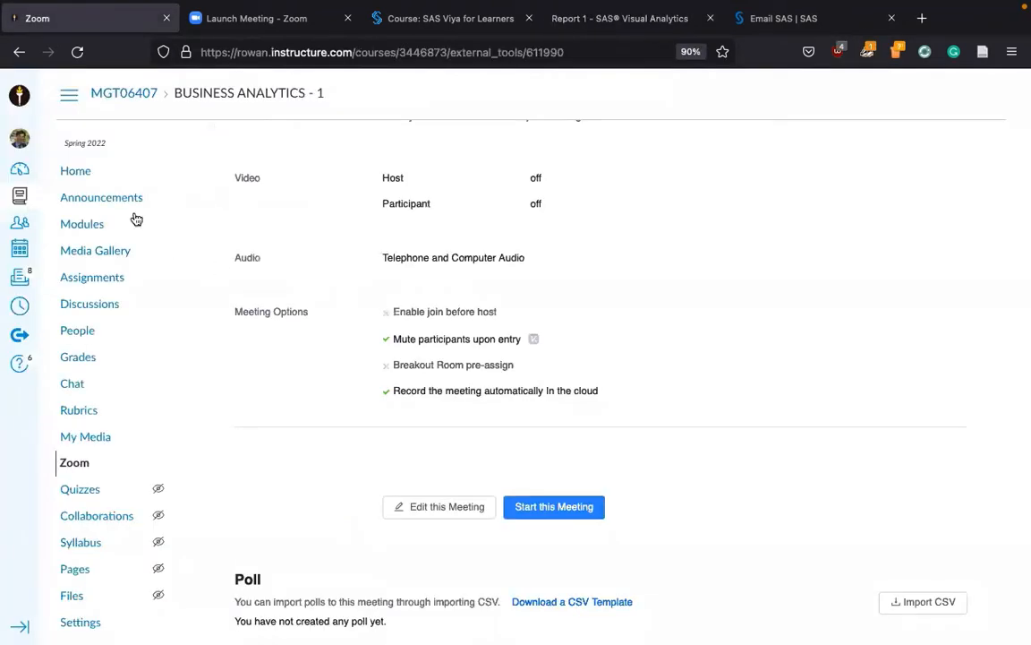
left_click(71, 173)
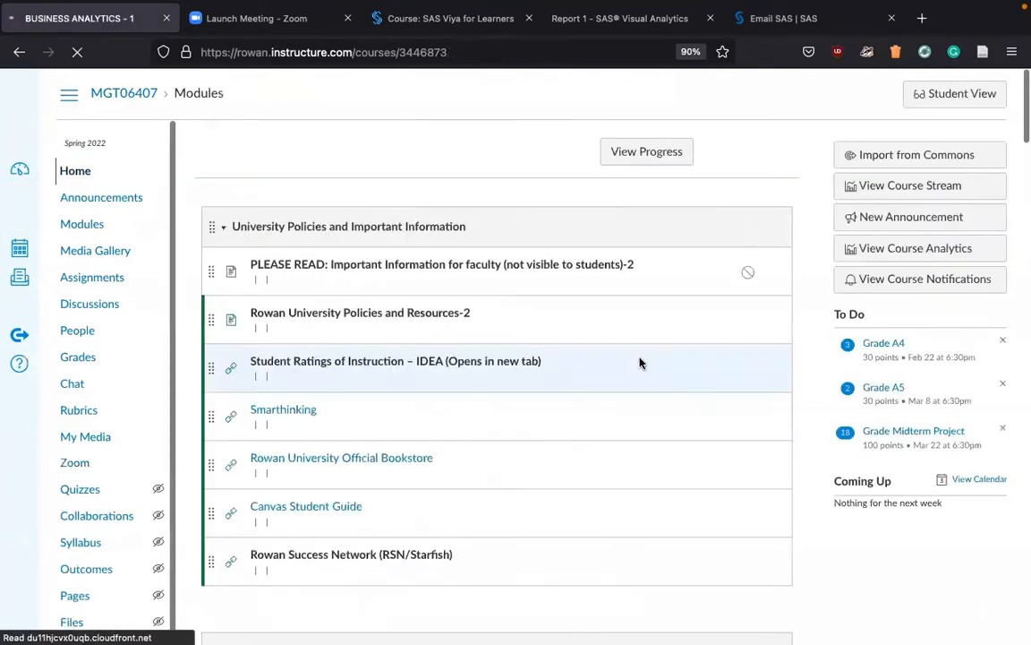
scroll(495, 477, "down", 5)
scroll(493, 478, "down", 20)
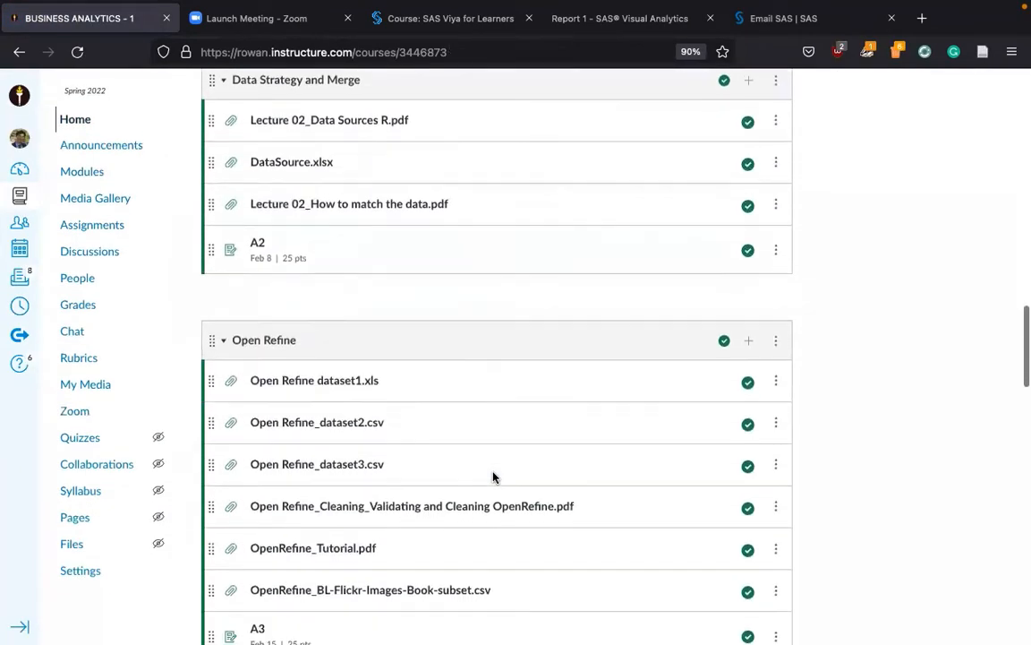
scroll(492, 477, "down", 5)
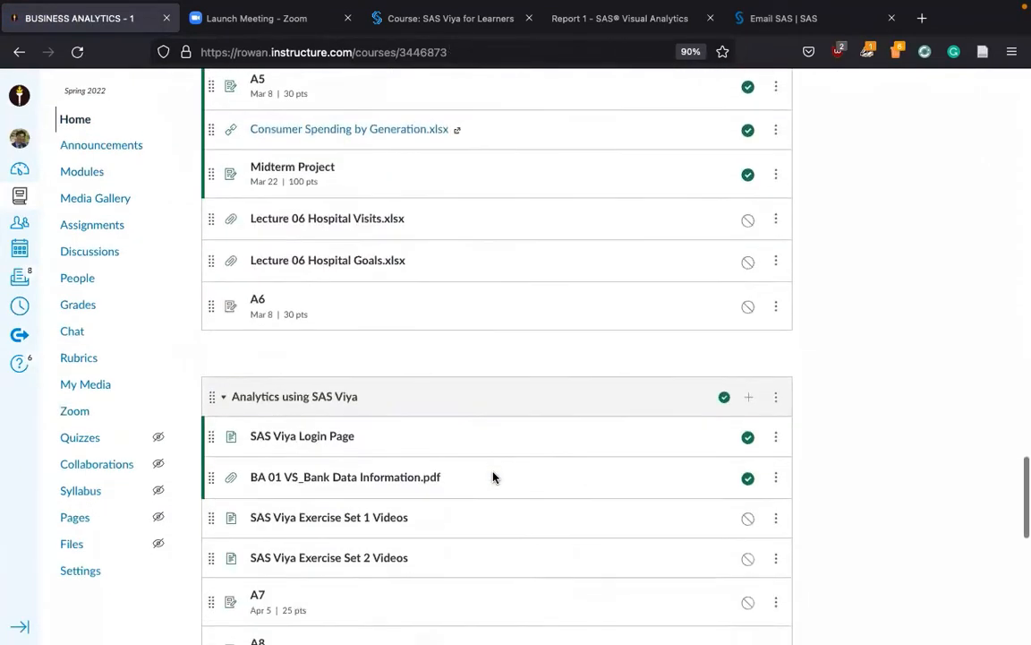
scroll(492, 477, "up", 1)
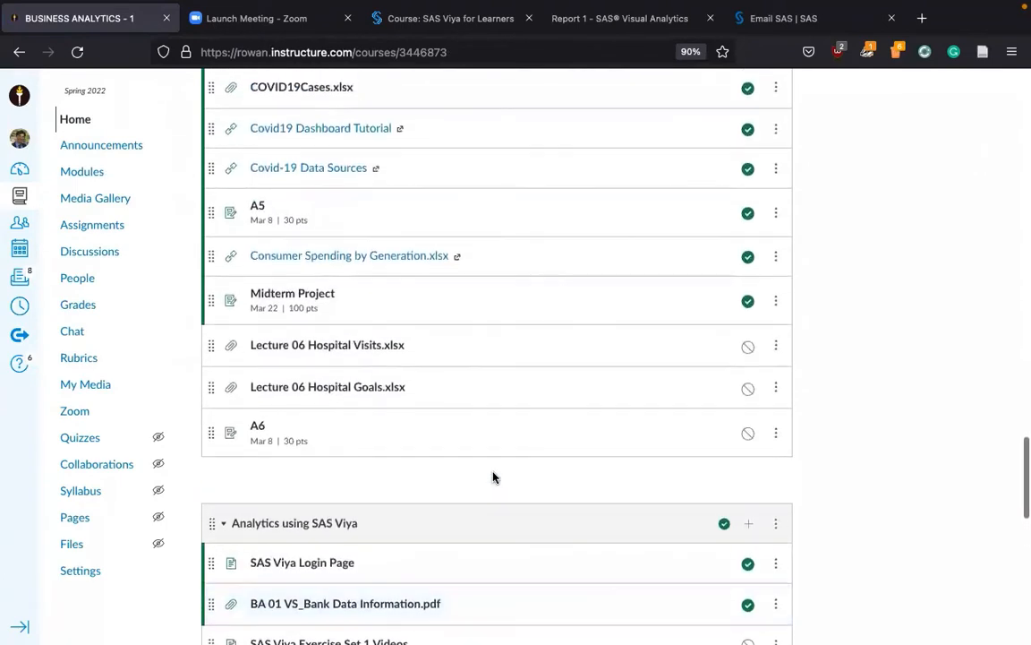
left_click(308, 605)
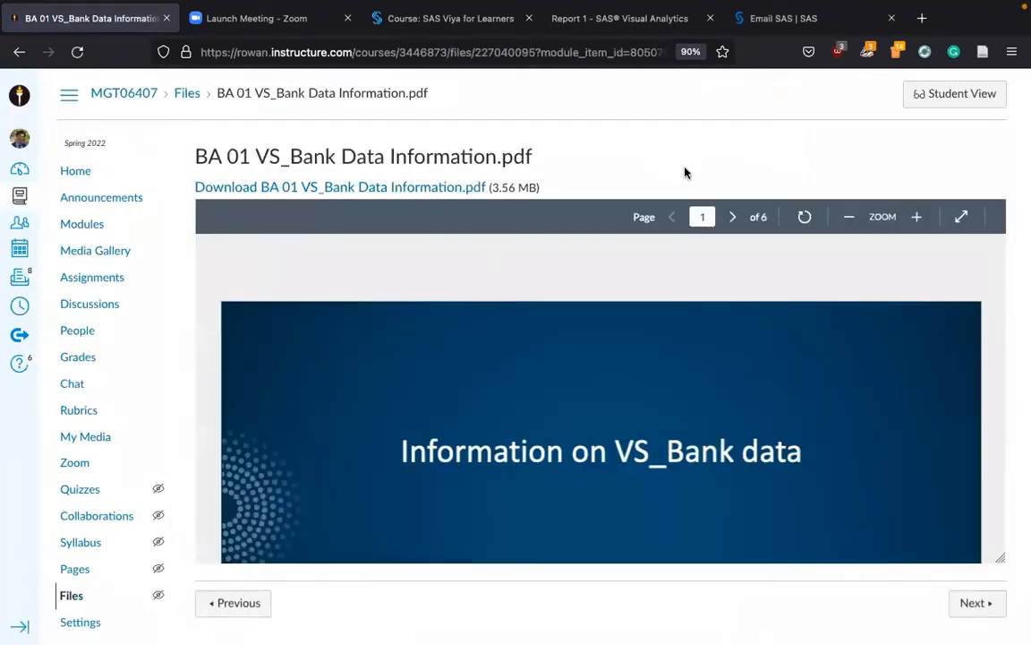
Read the Data Description page of the PDF, covering the data set's size, binary target, accounts and campaign definitions.
scroll(737, 364, "down", 3)
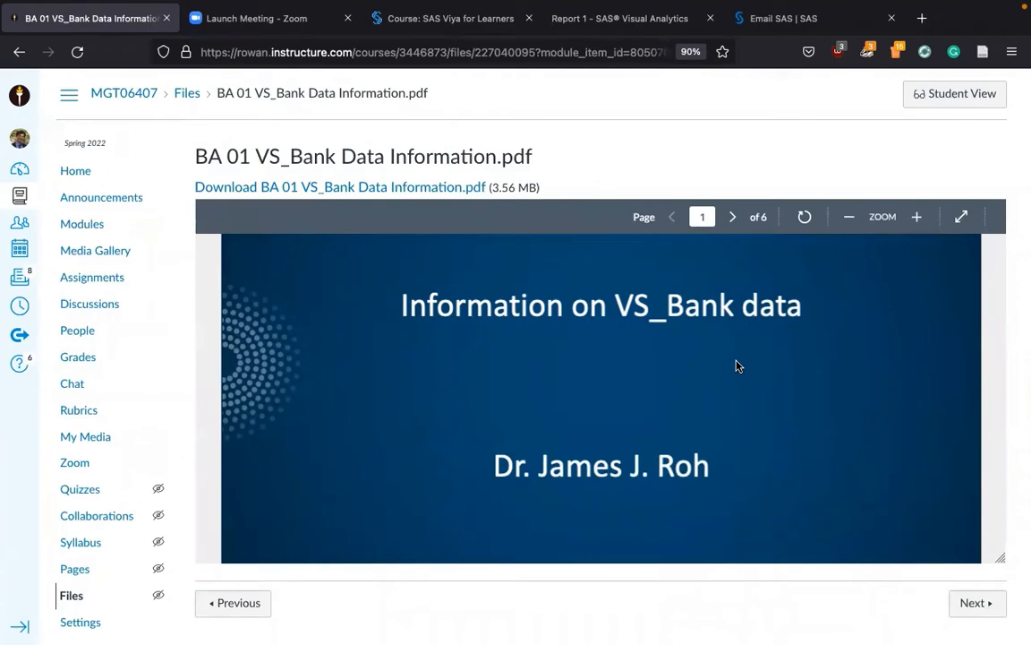
scroll(725, 382, "down", 5)
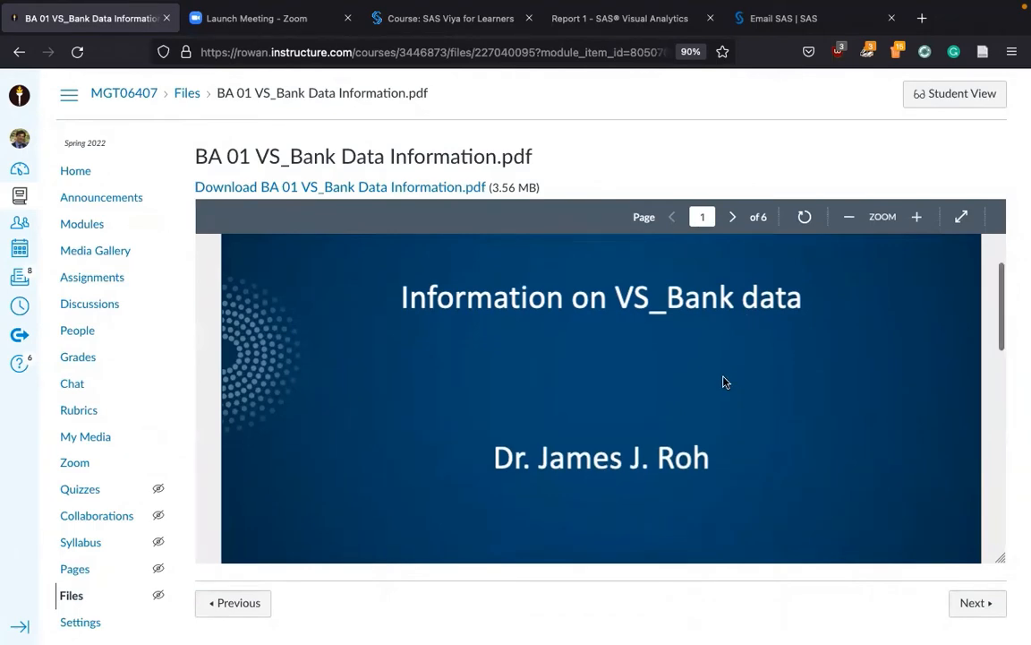
scroll(725, 383, "down", 2)
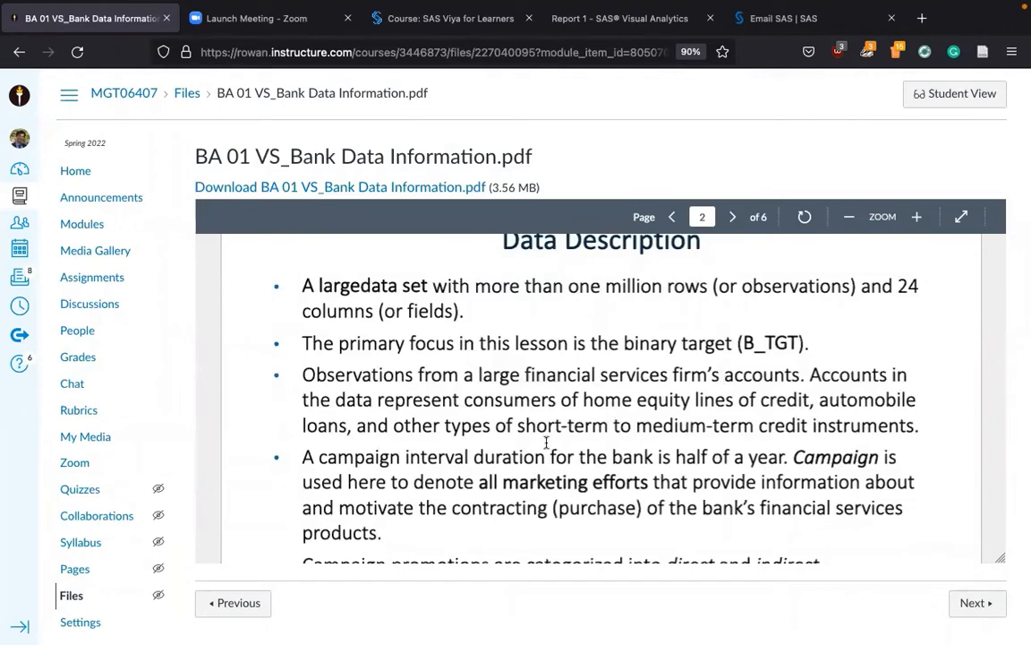
scroll(492, 398, "down", 2)
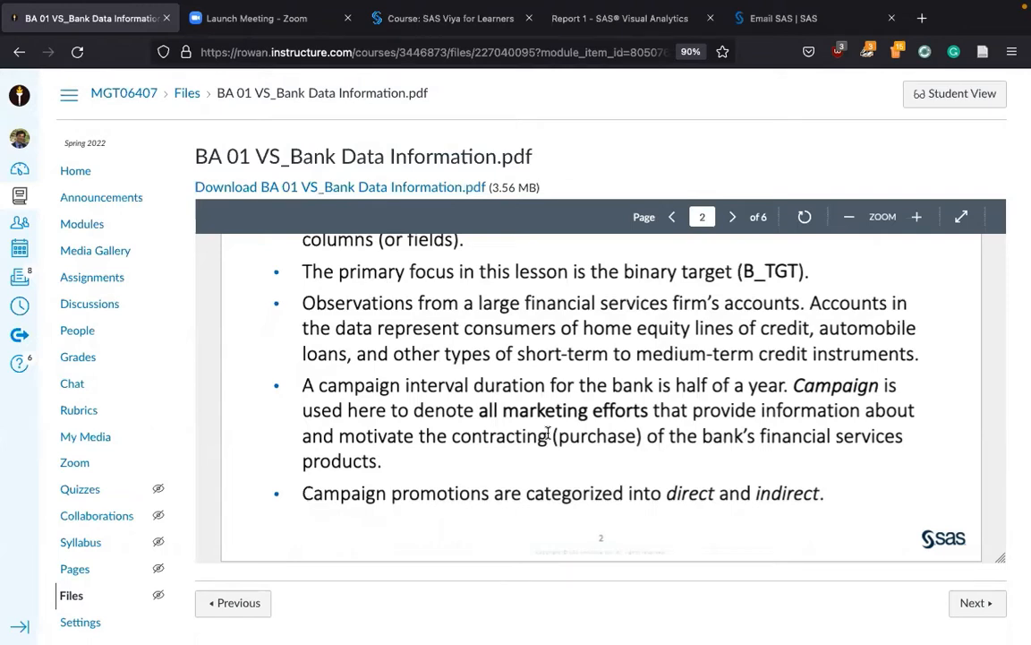
scroll(547, 434, "down", 1)
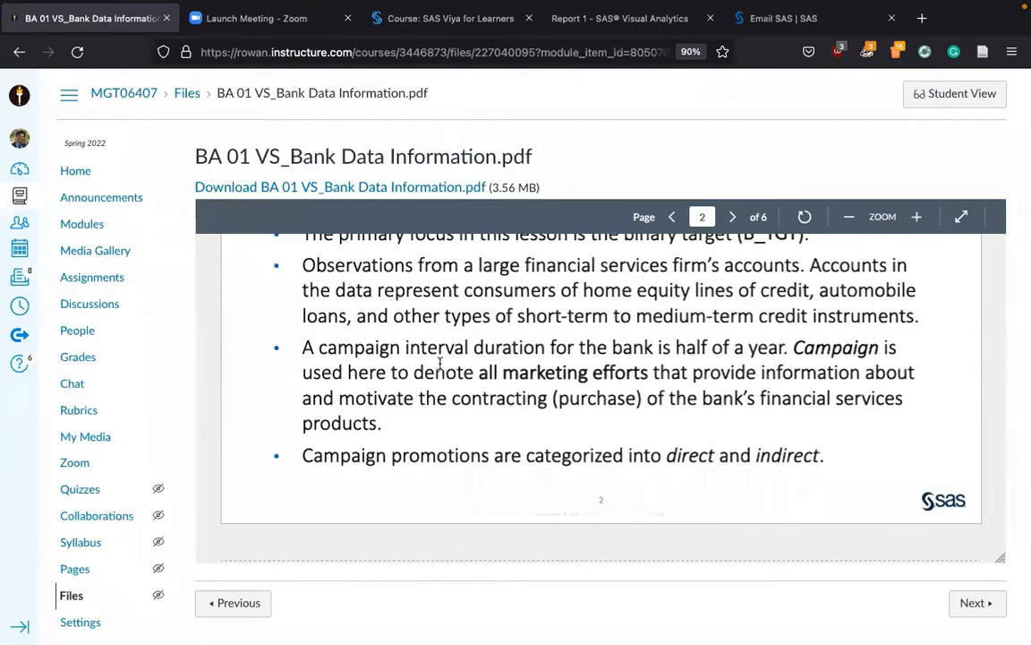
scroll(437, 363, "down", 1)
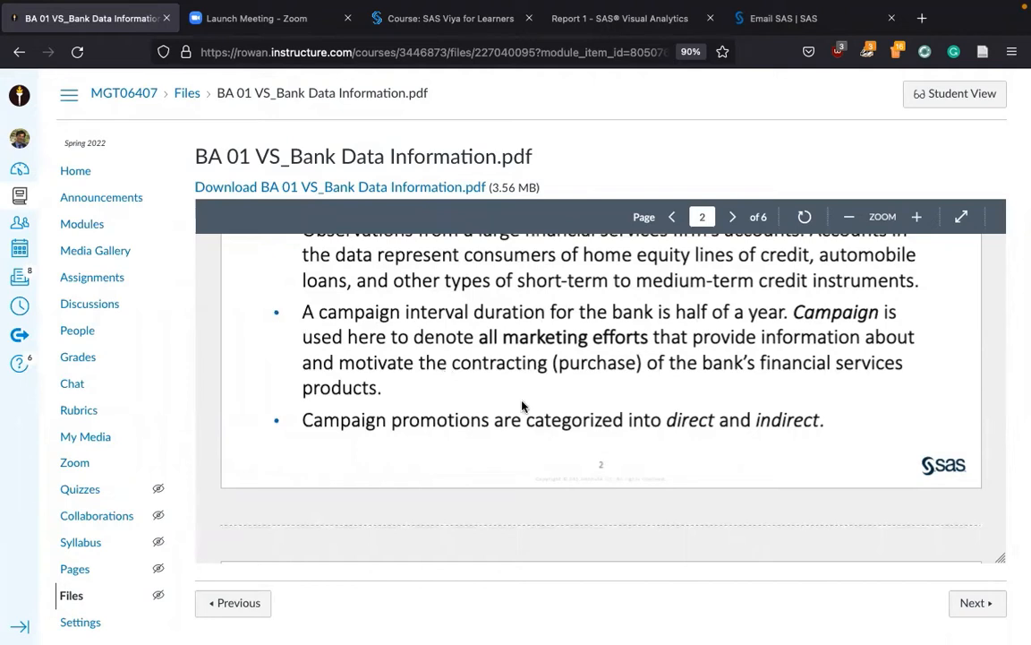
scroll(481, 380, "down", 1)
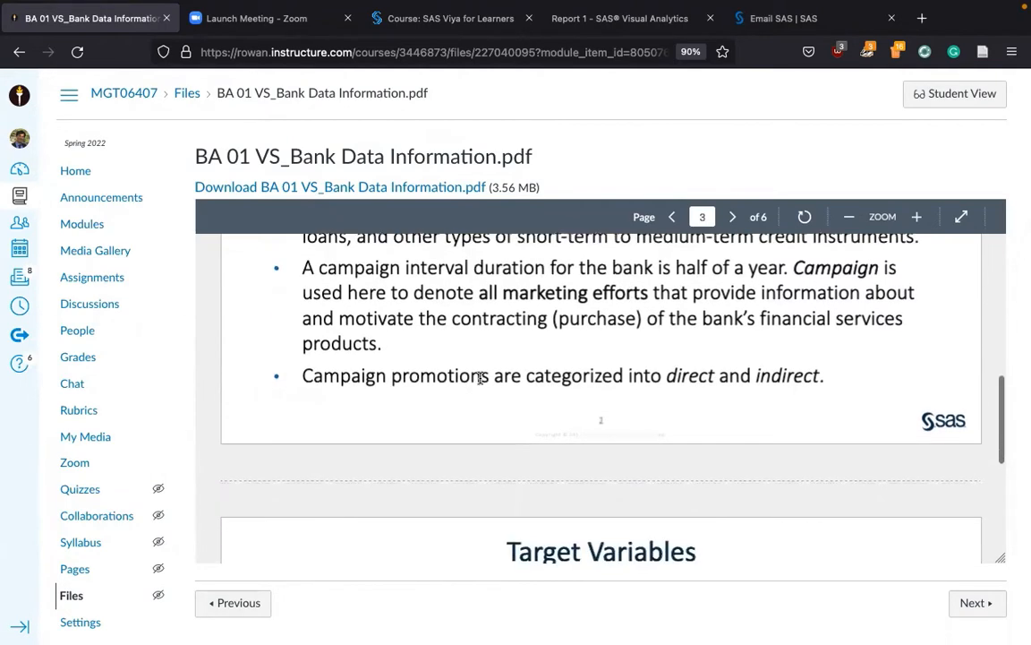
scroll(481, 379, "down", 1)
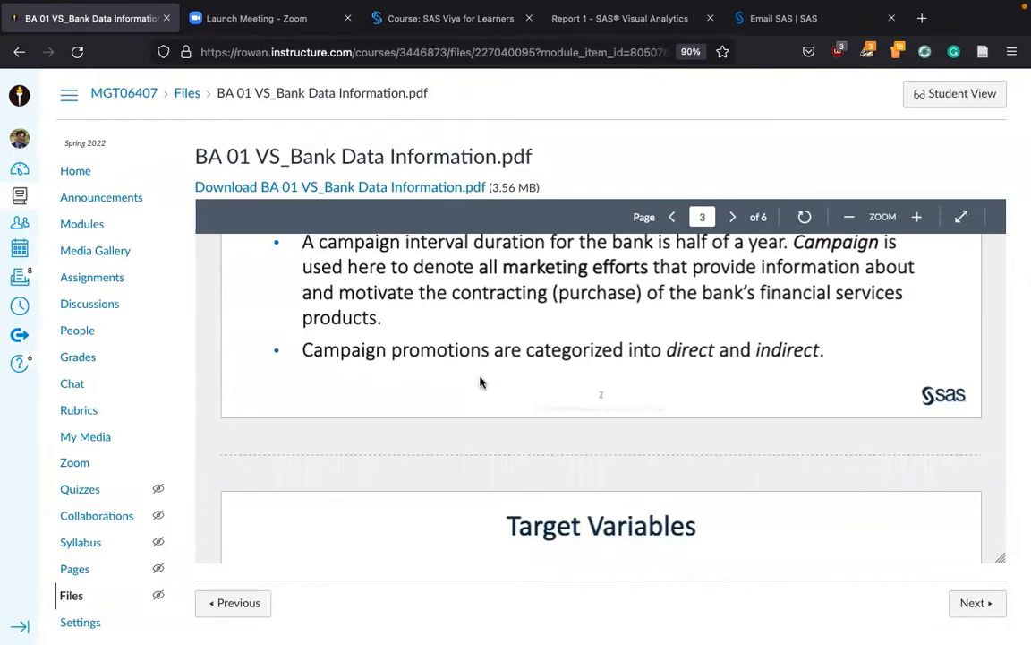
Read the Target Variables page, examining the names, labels and descriptions of B_TGT, INT_TGT and CNT_TGT.
scroll(480, 382, "down", 1)
scroll(480, 382, "down", 2)
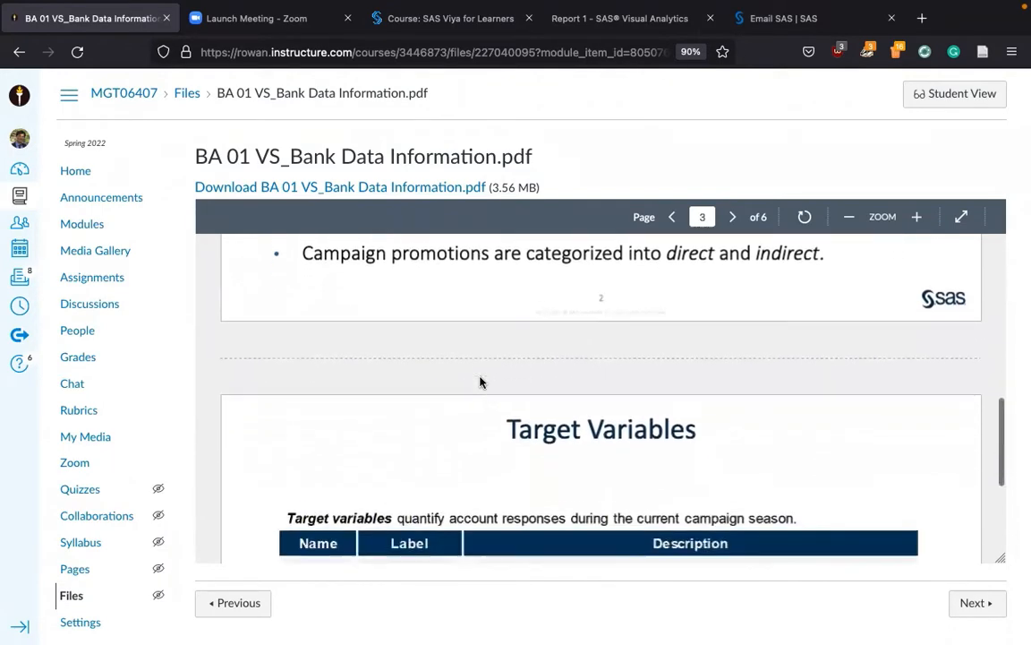
scroll(480, 382, "down", 1)
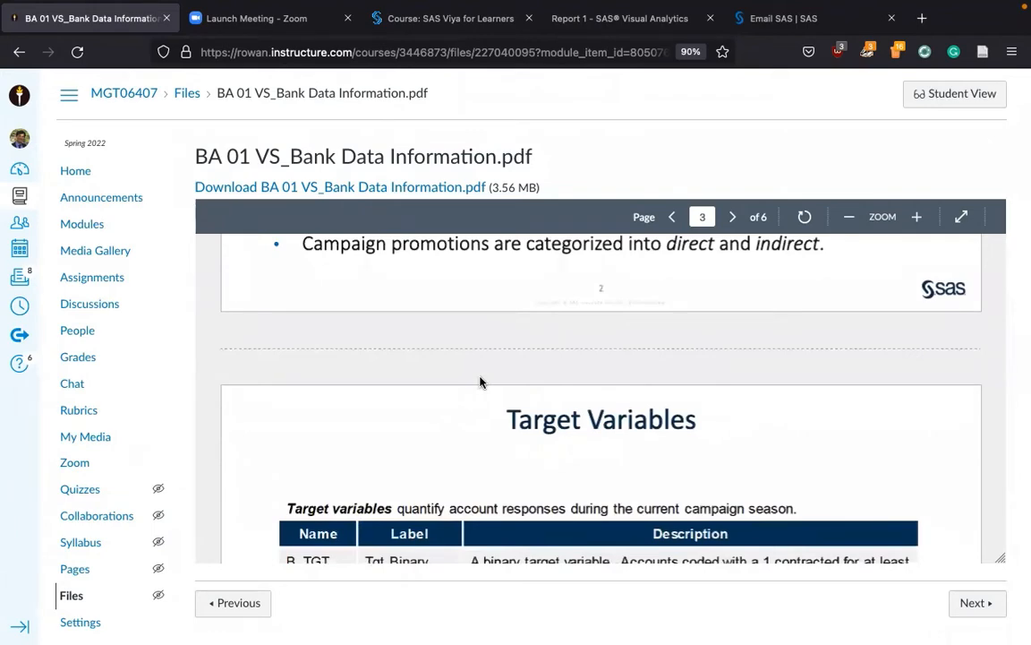
scroll(480, 382, "down", 5)
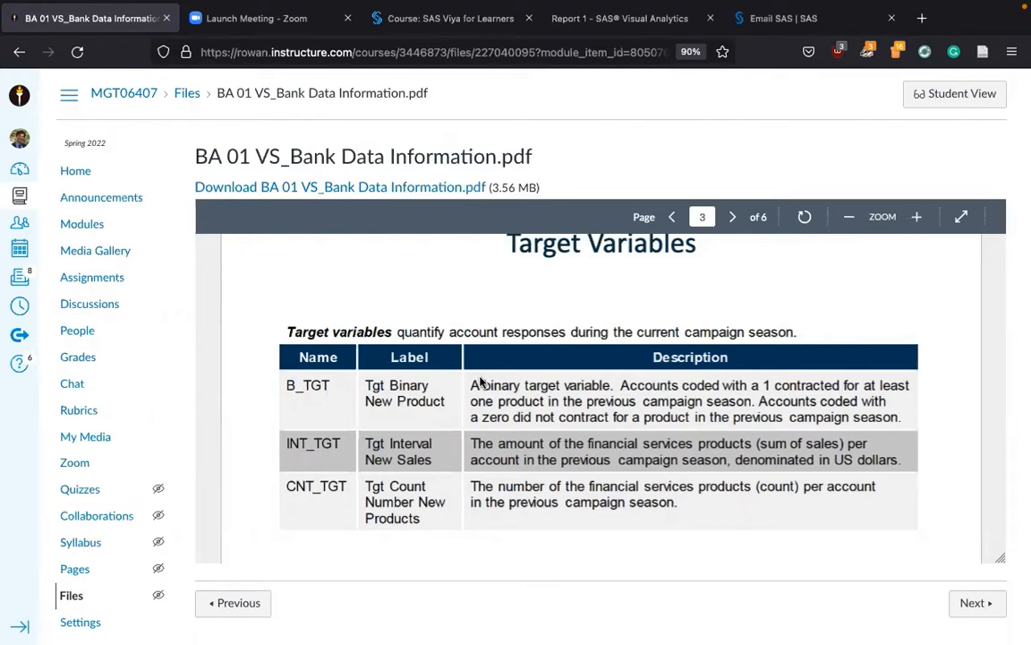
scroll(480, 382, "down", 1)
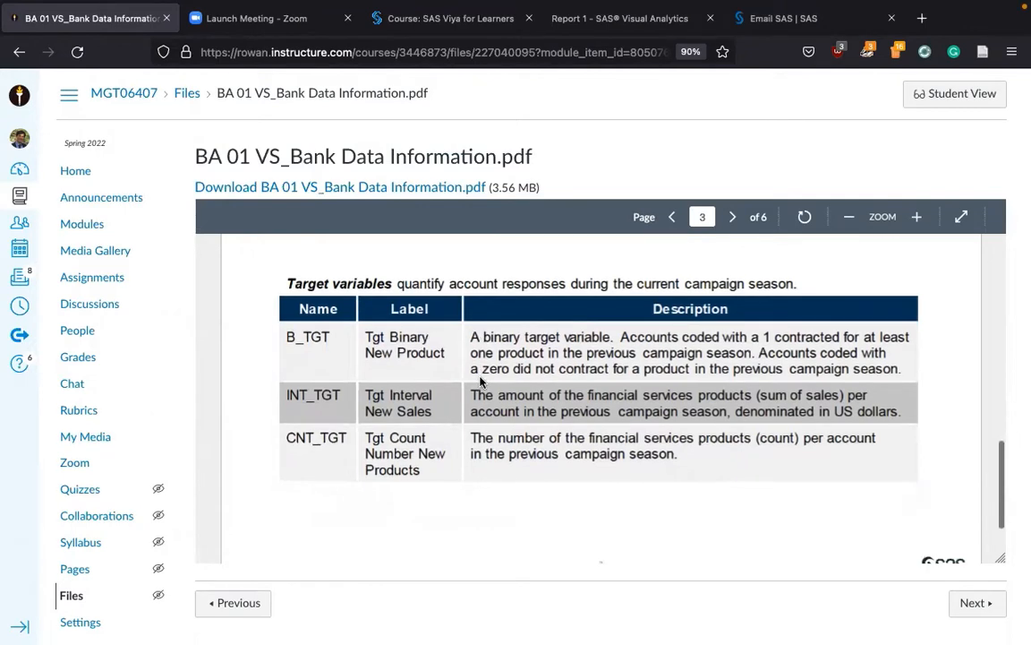
scroll(480, 382, "down", 1)
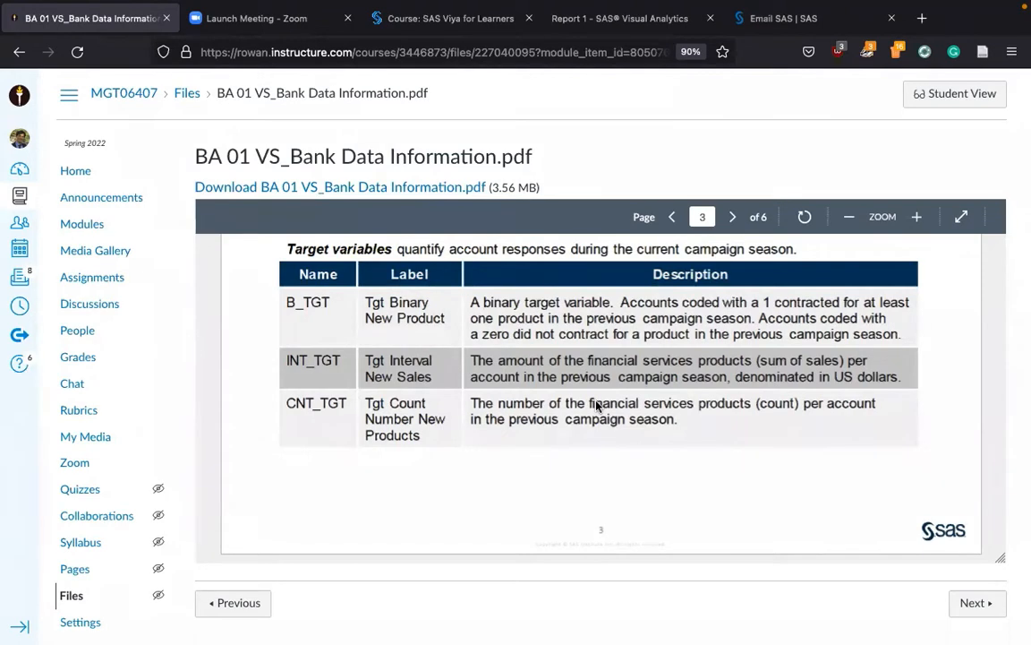
scroll(596, 405, "down", 1)
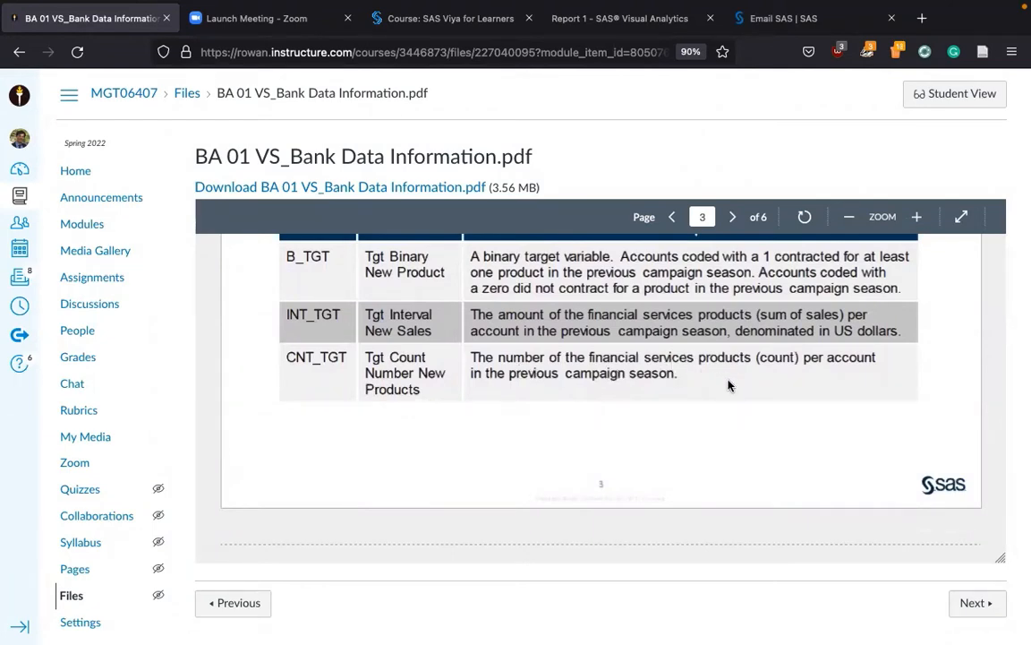
scroll(729, 385, "down", 1)
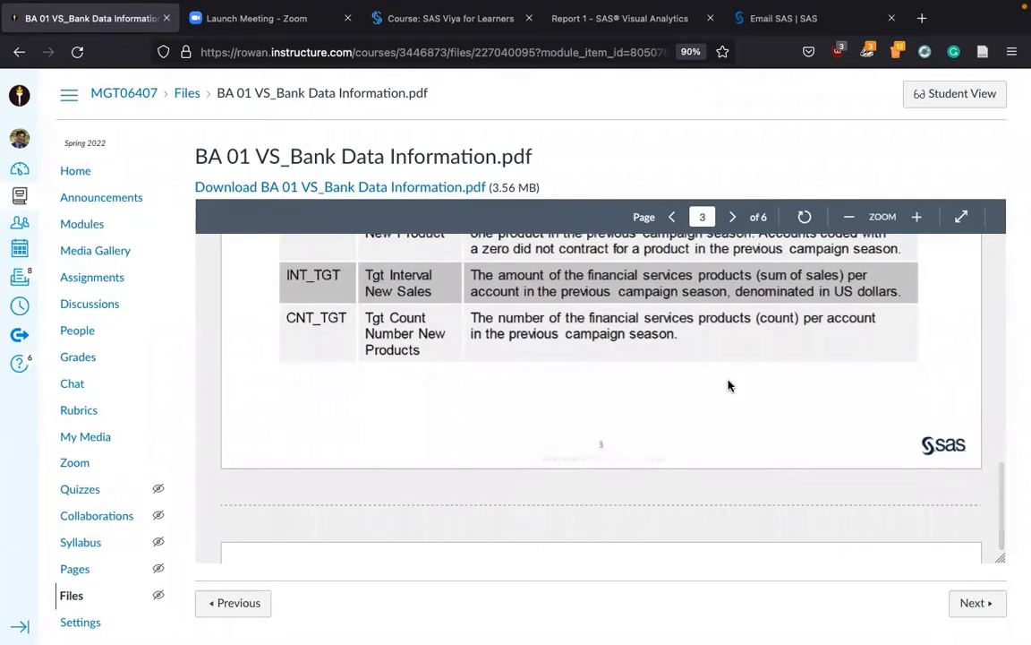
Read the Categorical-valued inputs page, examining the level codes described for CAT_INPUT1 and CAT_INPUT2.
scroll(729, 385, "down", 5)
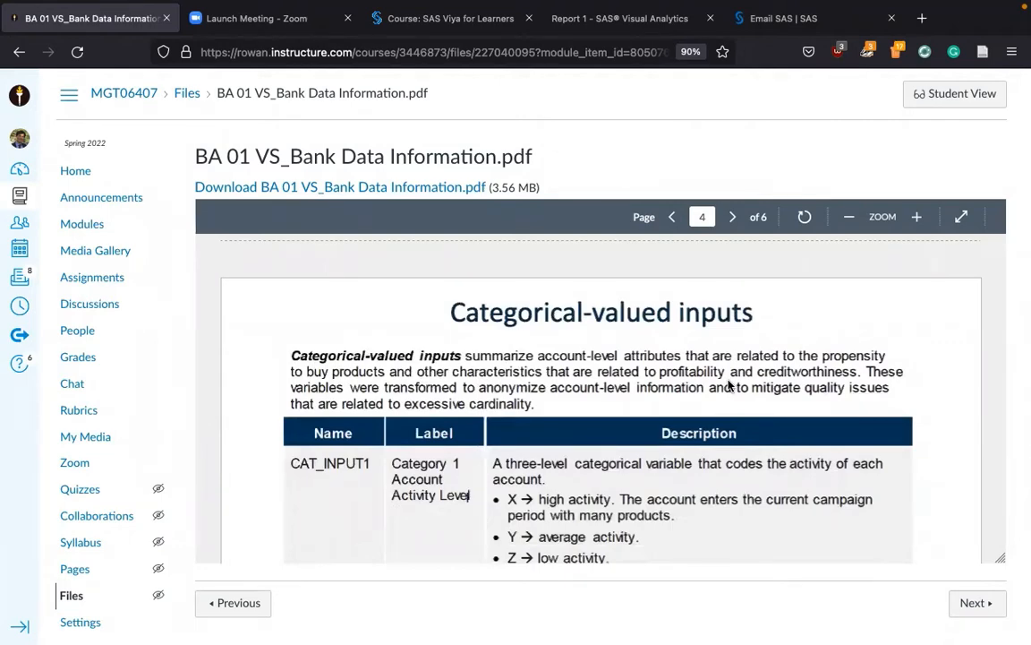
scroll(729, 385, "down", 1)
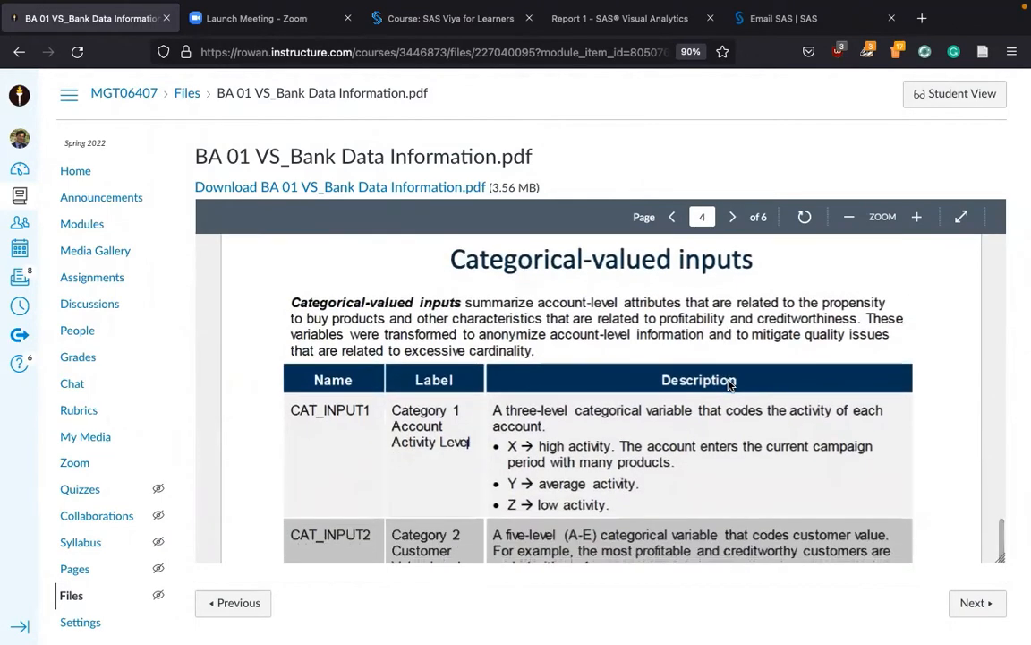
scroll(728, 384, "down", 2)
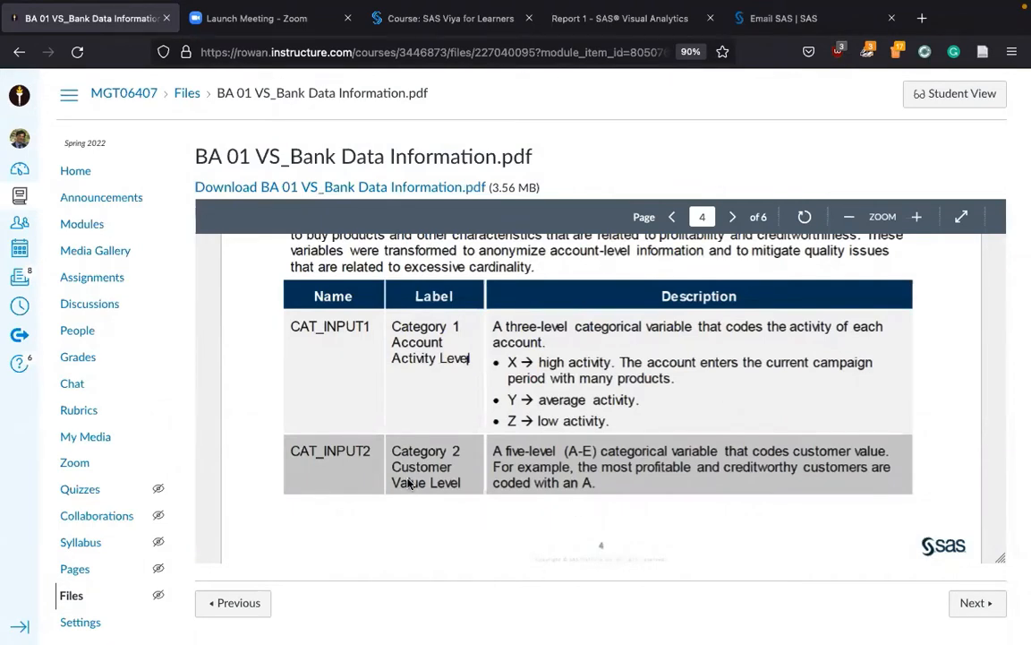
scroll(408, 483, "down", 2)
scroll(407, 484, "down", 1)
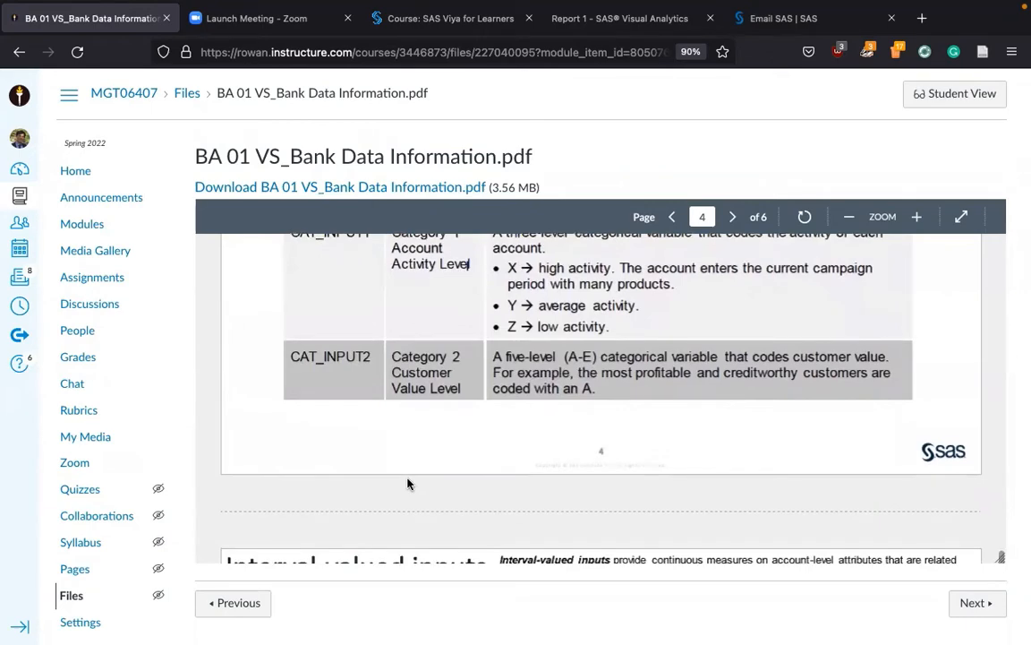
scroll(407, 484, "down", 1)
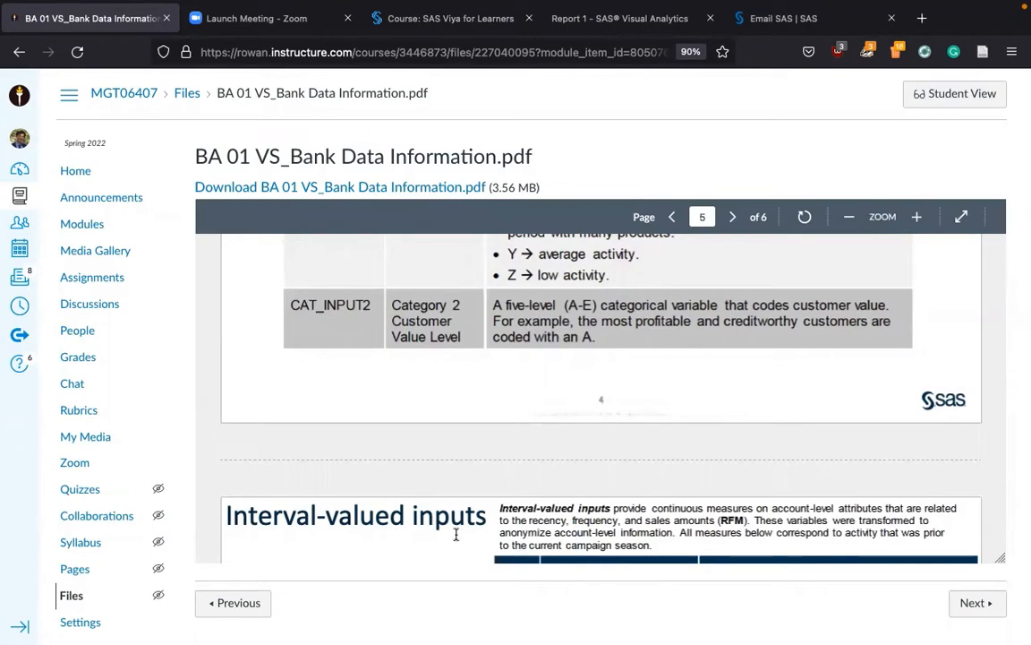
Examine the Interval-valued inputs page for the labels and descriptions of the RFM variables.
scroll(451, 487, "down", 2)
scroll(451, 488, "down", 4)
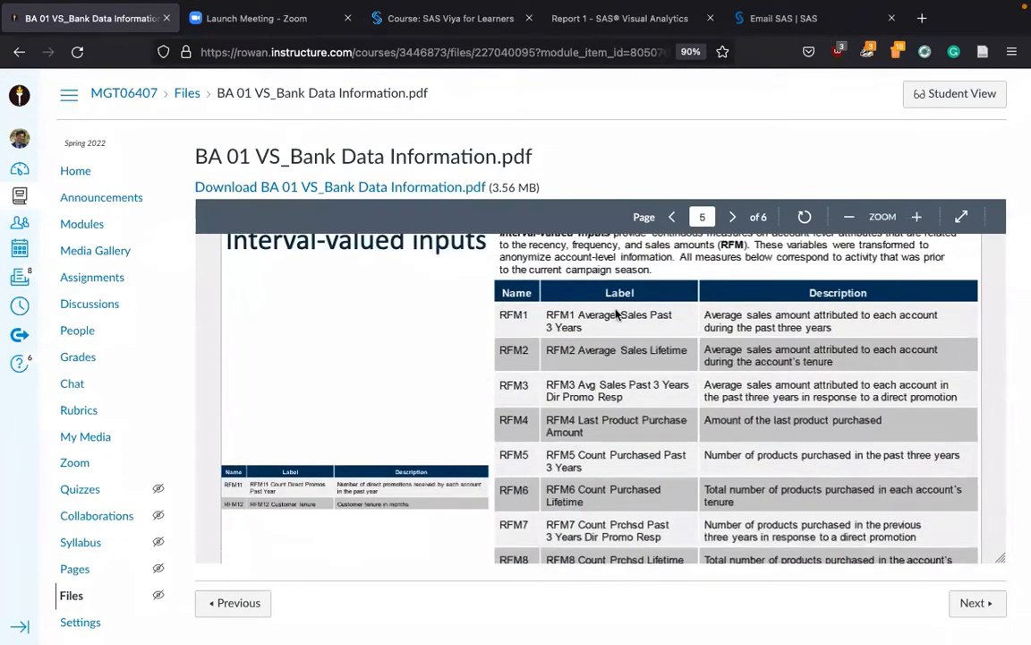
scroll(566, 431, "down", 1)
scroll(566, 432, "down", 8)
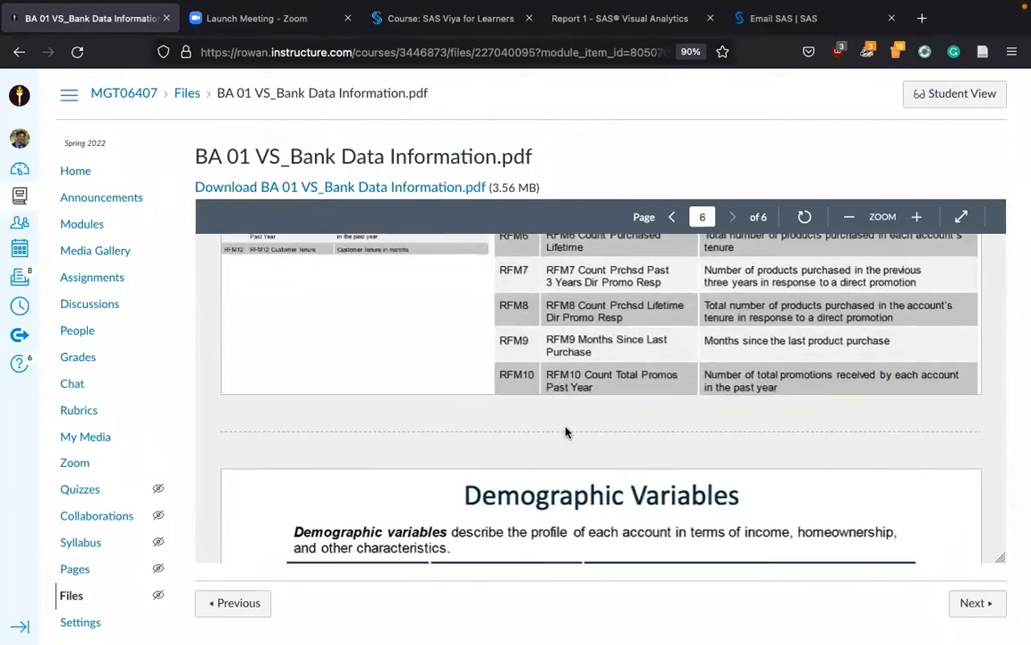
scroll(566, 436, "up", 3)
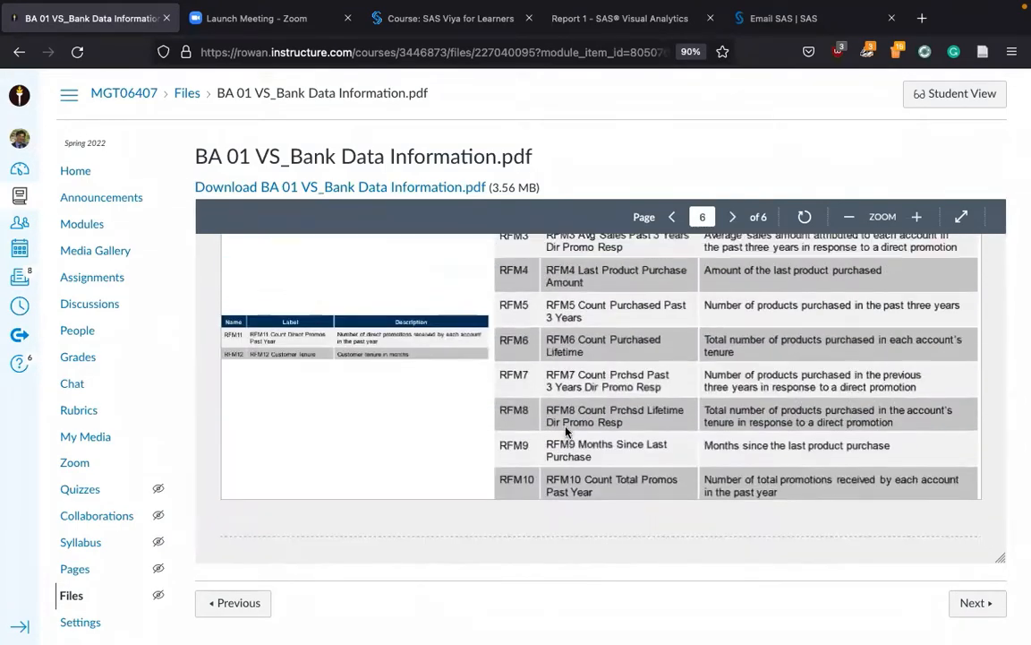
scroll(566, 451, "down", 2)
scroll(566, 451, "down", 2)
scroll(566, 448, "up", 6)
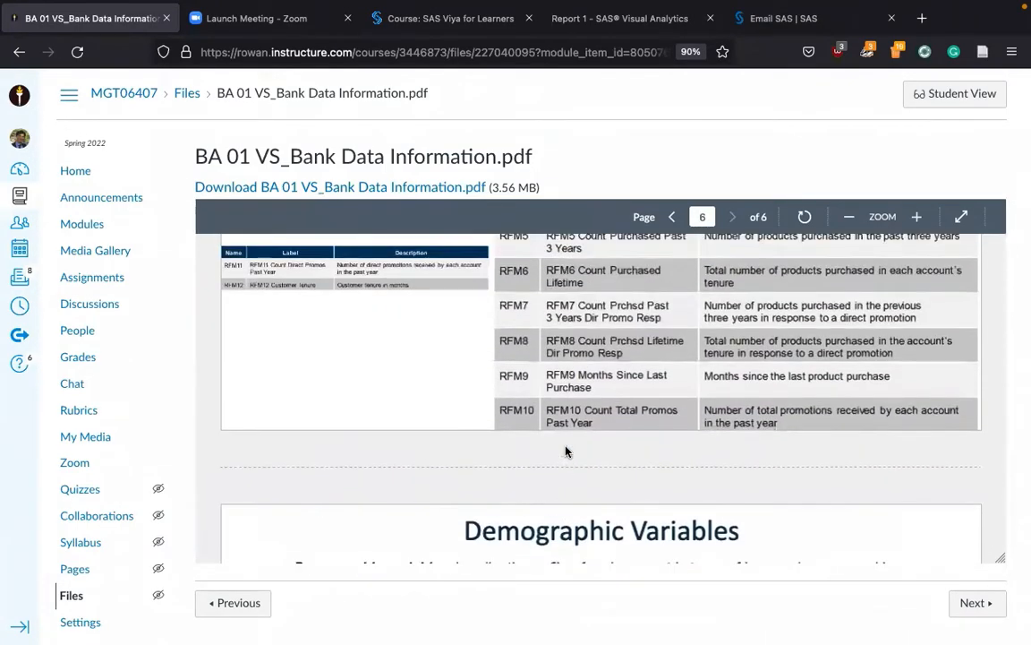
scroll(570, 413, "up", 3)
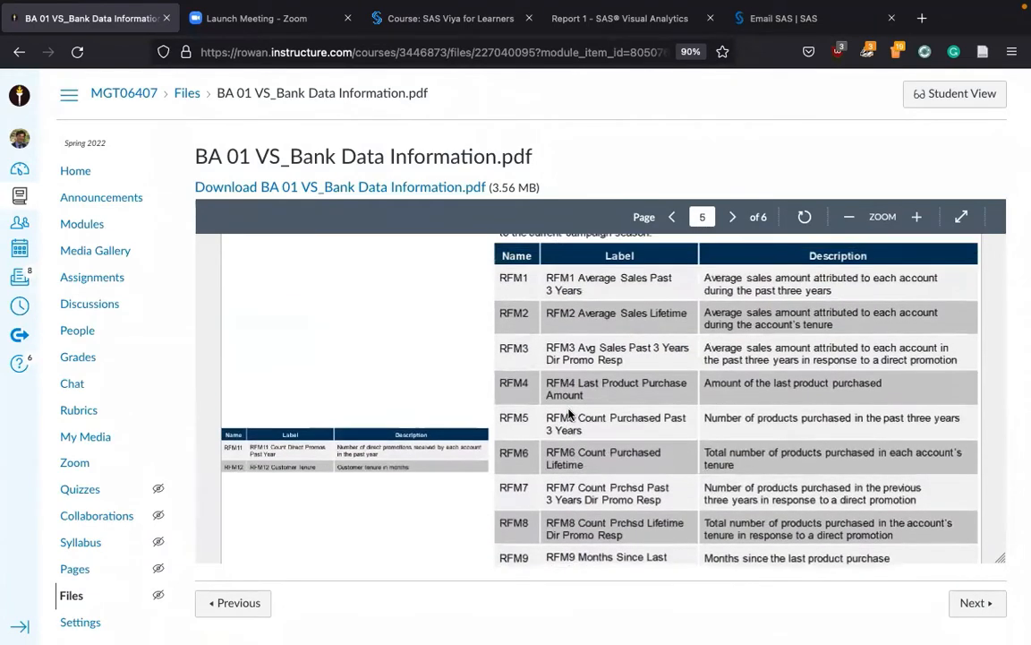
scroll(565, 414, "down", 3)
scroll(564, 413, "up", 3)
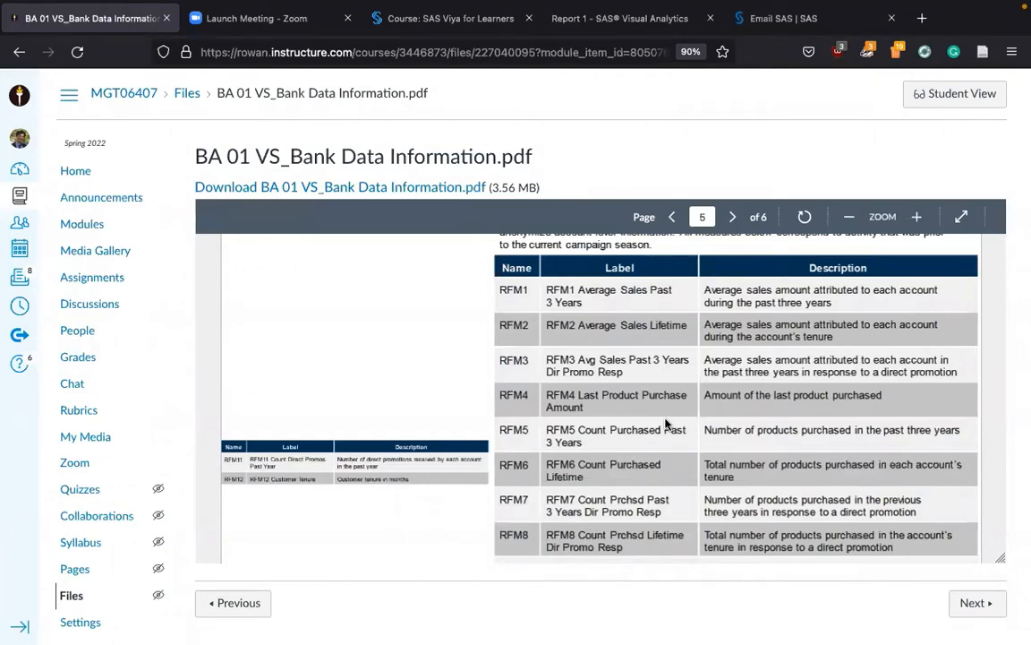
Switch to the SAS Visual Analytics report and look through the VS_BANK measures, covering the demog, i_rfm and logi_rfm data items.
left_click(651, 27)
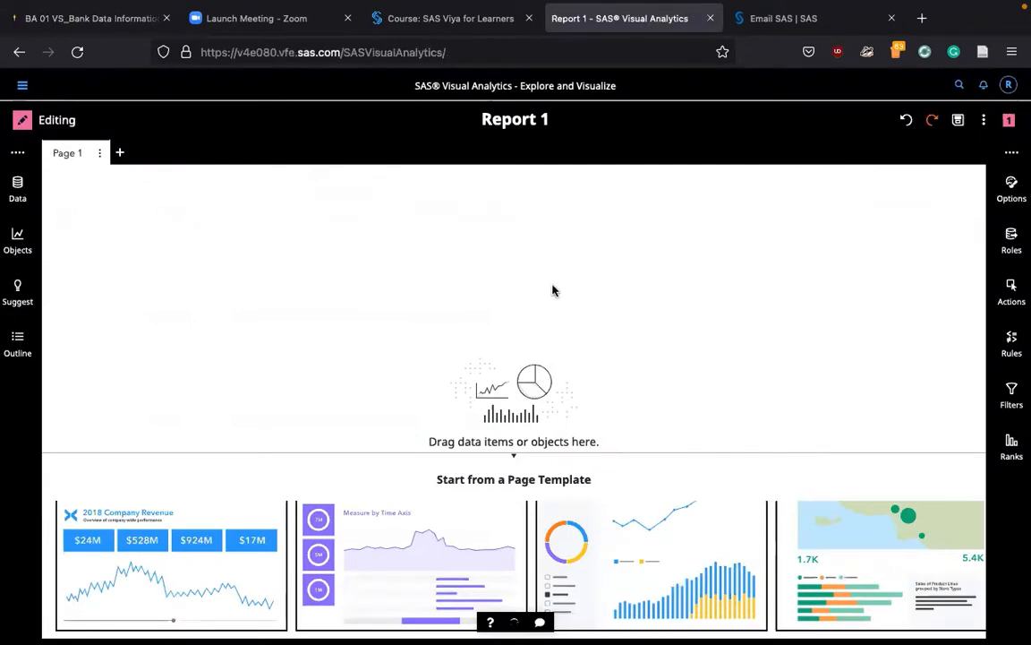
left_click(17, 193)
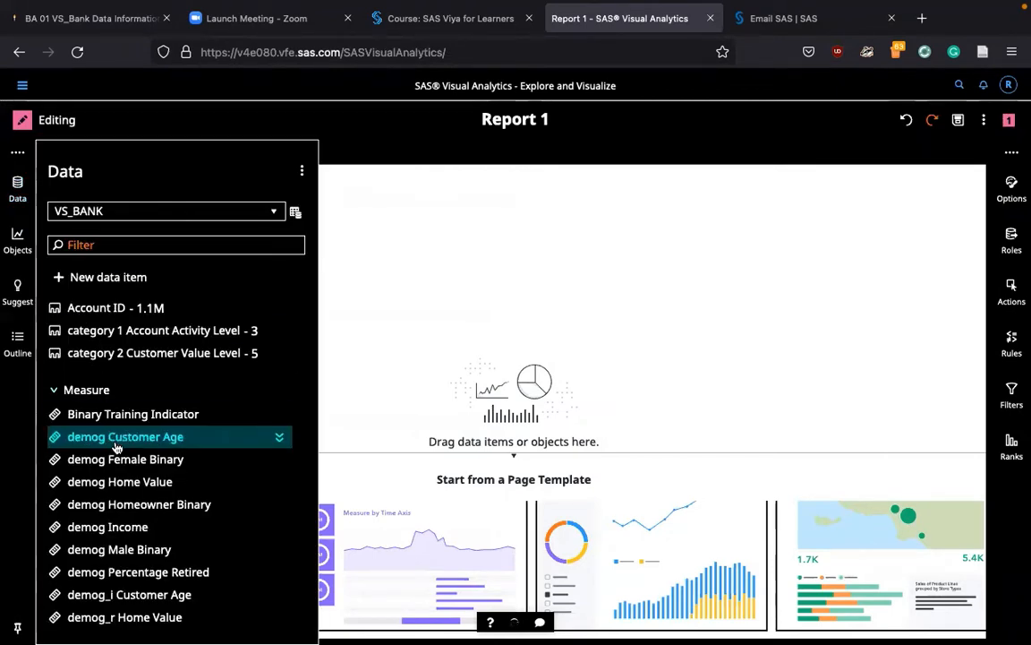
scroll(165, 493, "down", 3)
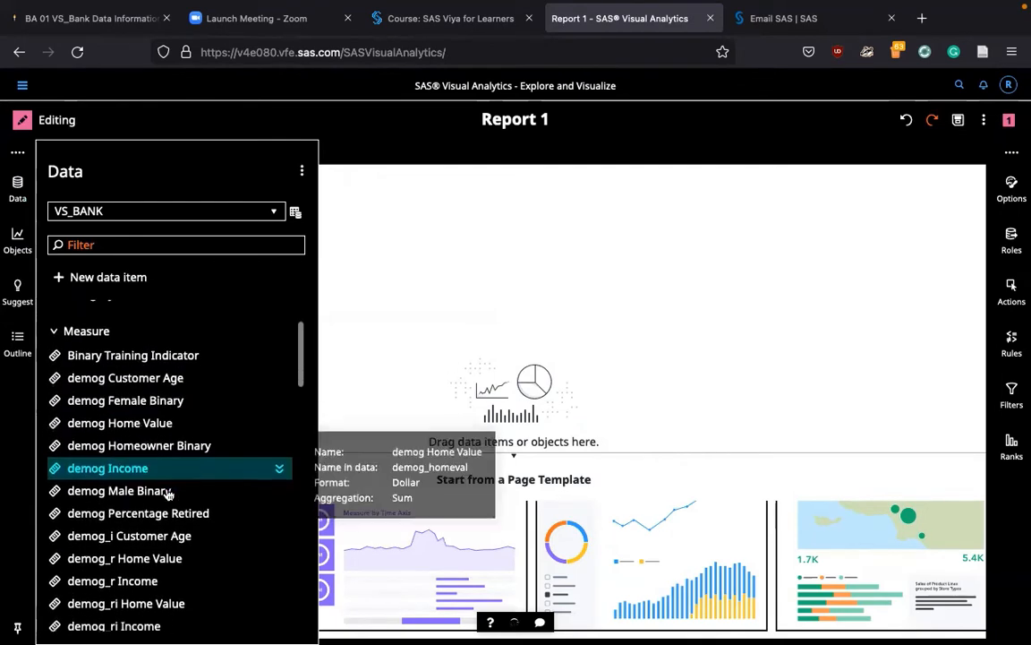
scroll(127, 528, "down", 7)
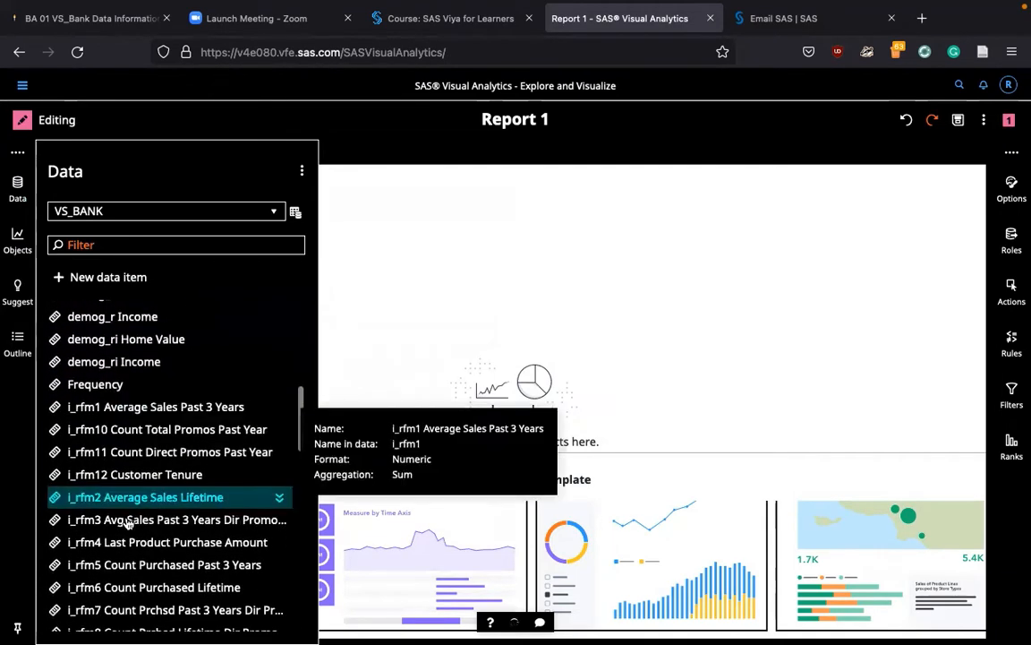
scroll(126, 525, "down", 7)
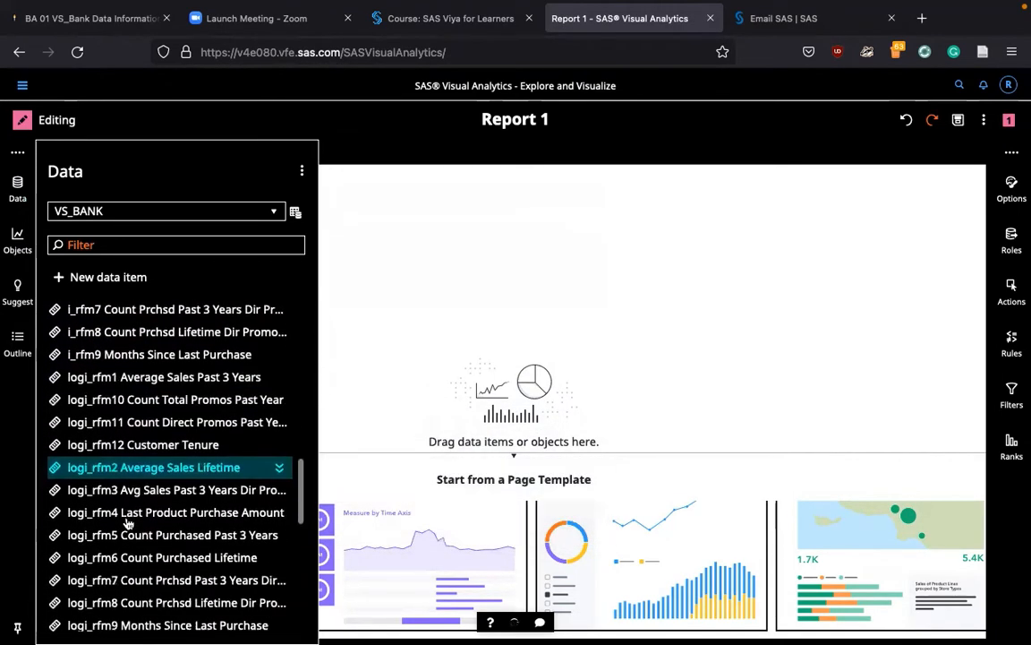
scroll(126, 525, "up", 1)
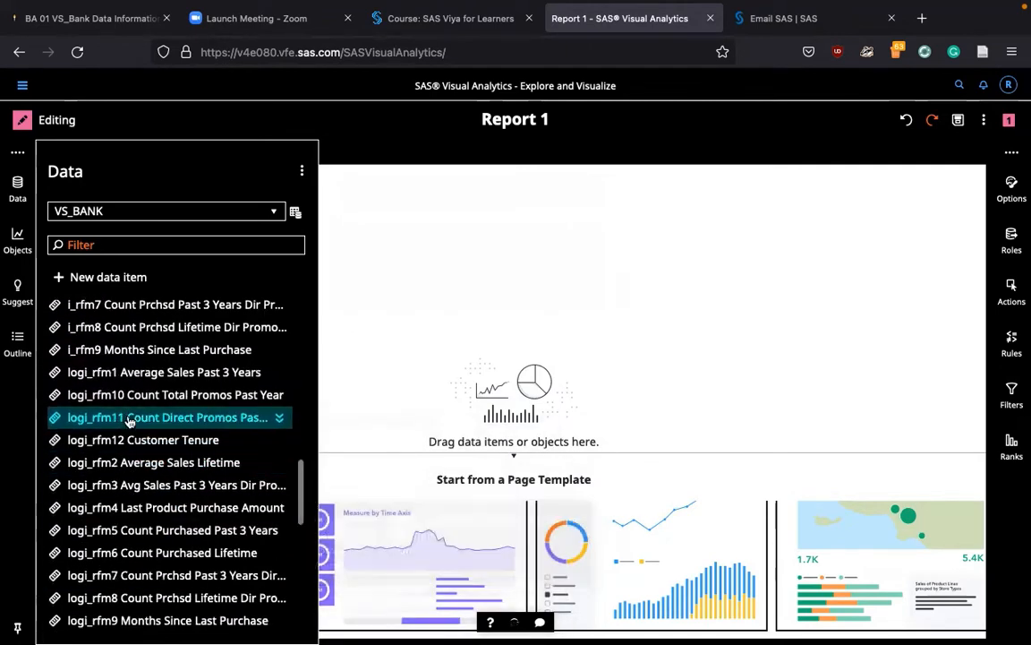
scroll(154, 471, "up", 1)
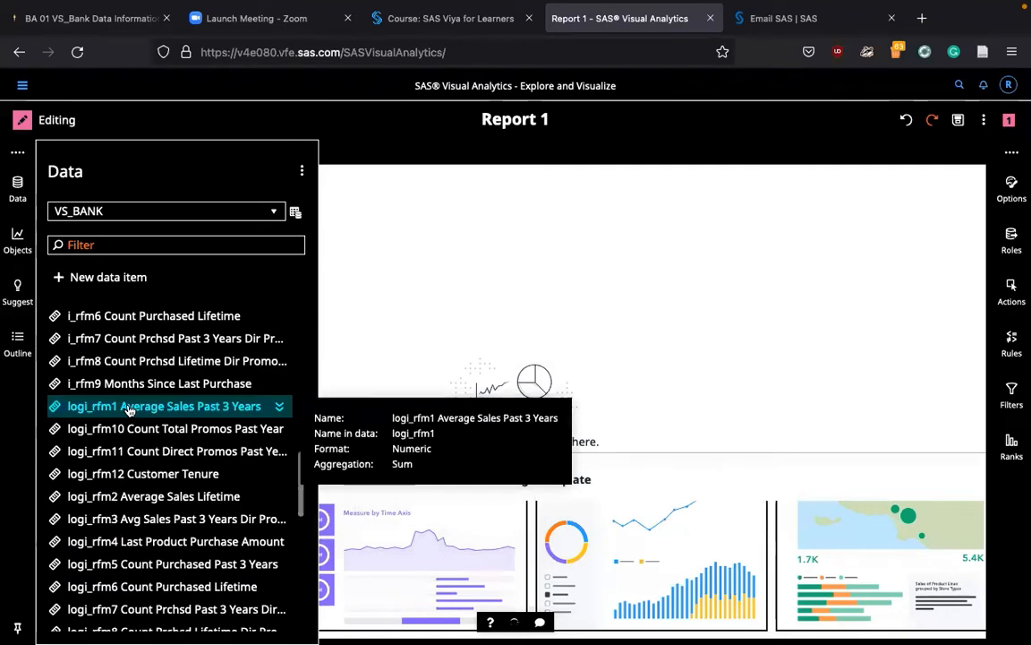
scroll(129, 409, "up", 3)
scroll(128, 409, "up", 9)
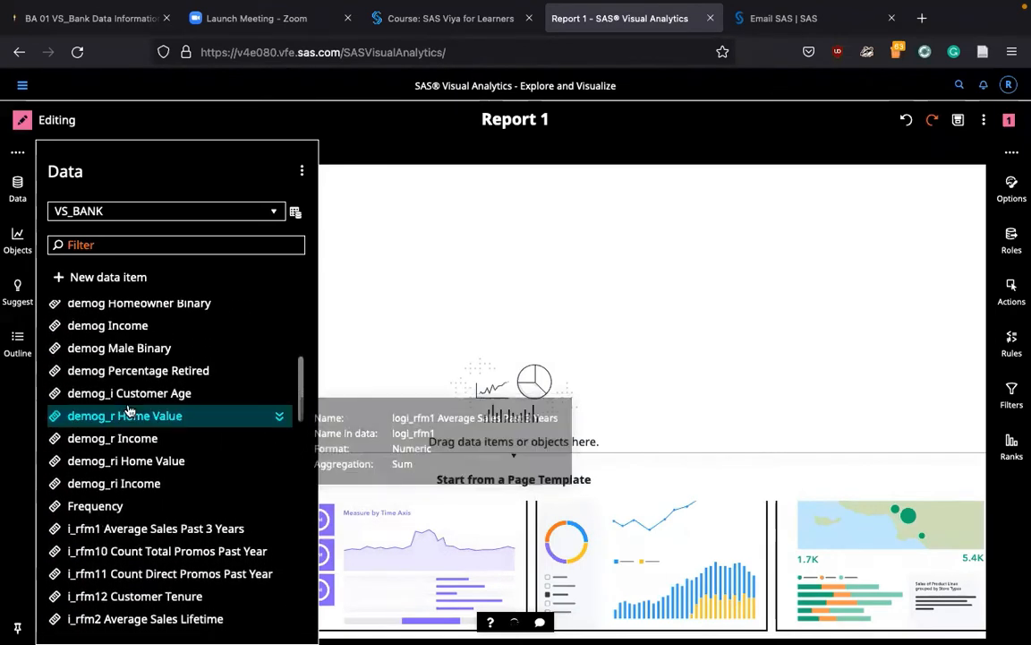
Plot the original rfm1 Average Sales Past 3 Years measure as a histogram on Page 1.
scroll(129, 410, "down", 20)
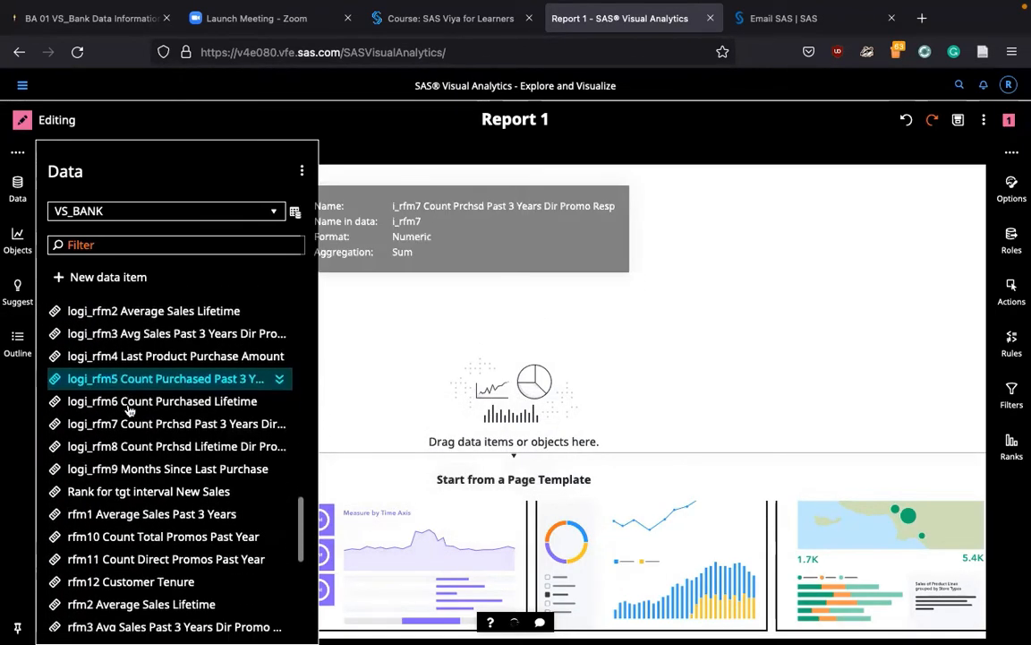
left_click(109, 414)
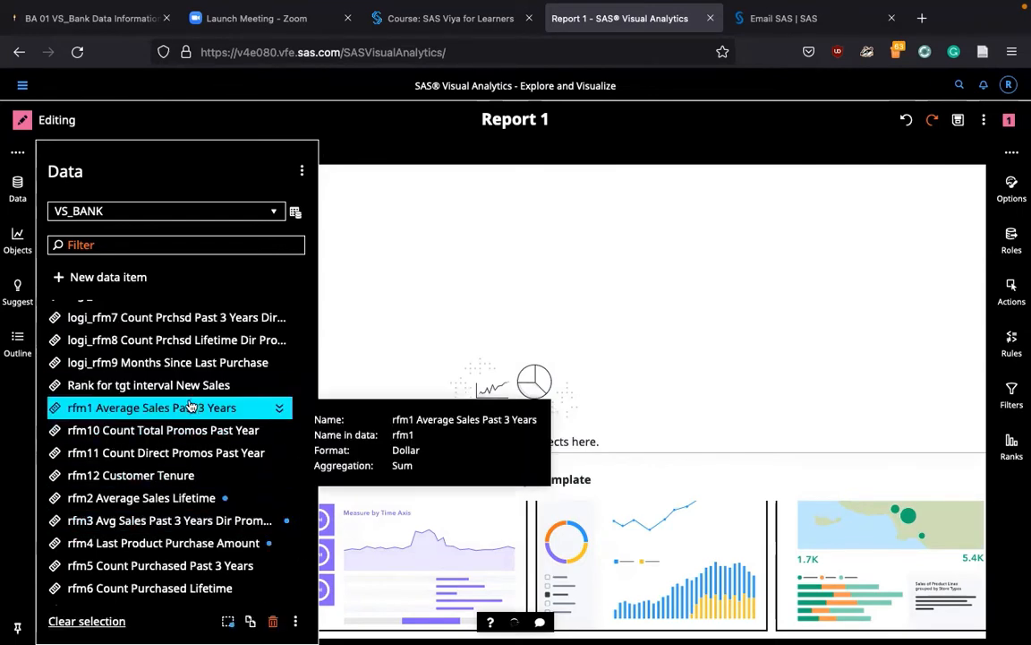
left_click_drag(195, 408, 552, 278)
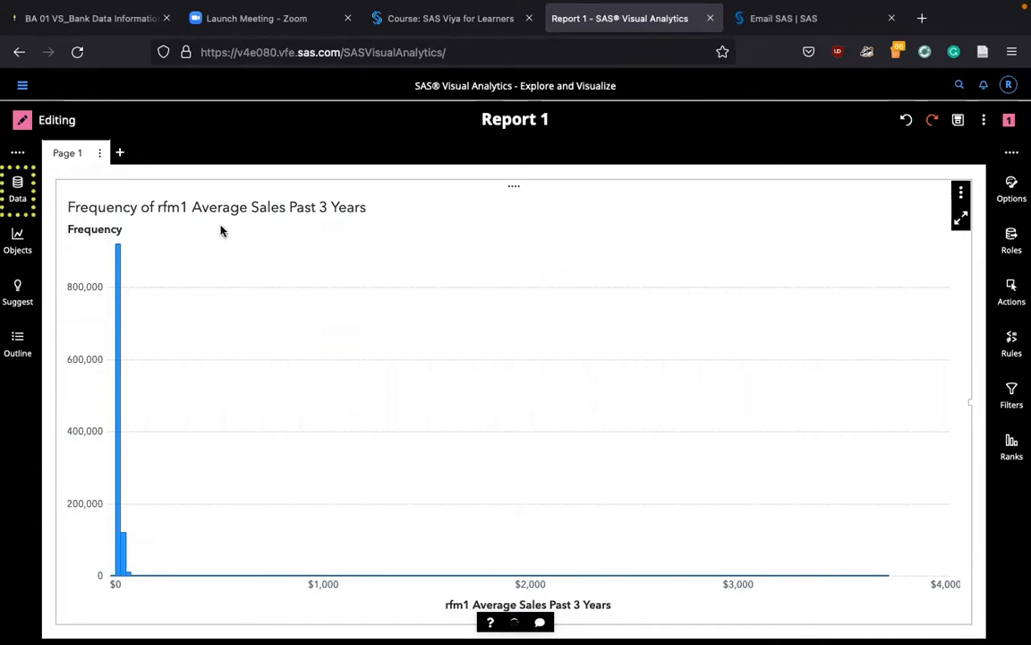
Add a second report page and plot rfm1 Average Sales Past 3 Years on it as a histogram.
left_click(119, 152)
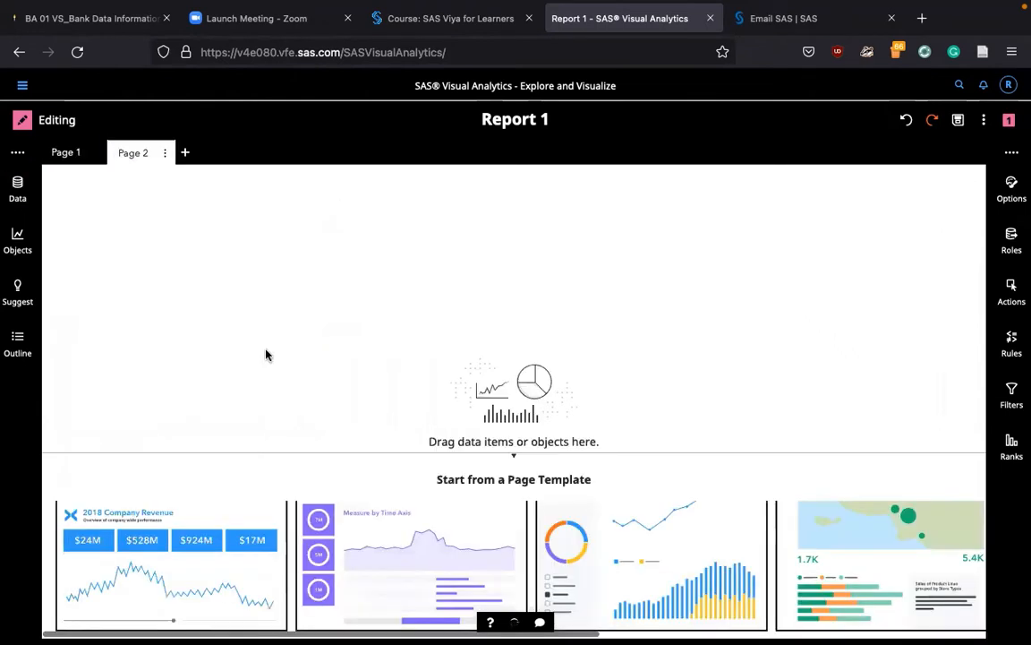
left_click(17, 188)
scroll(132, 421, "down", 2)
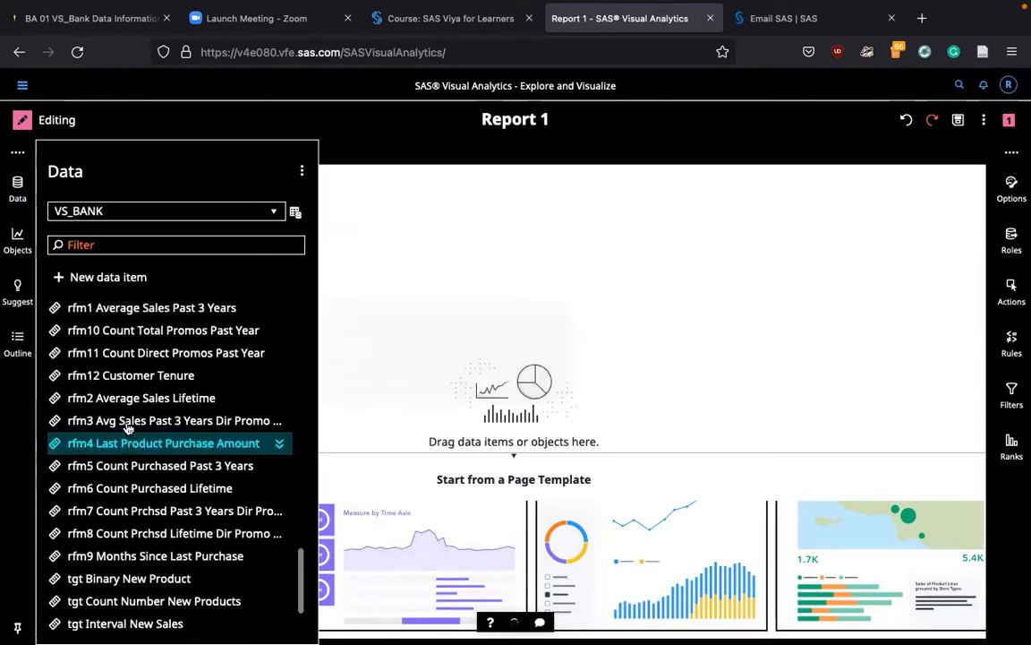
scroll(138, 426, "up", 1)
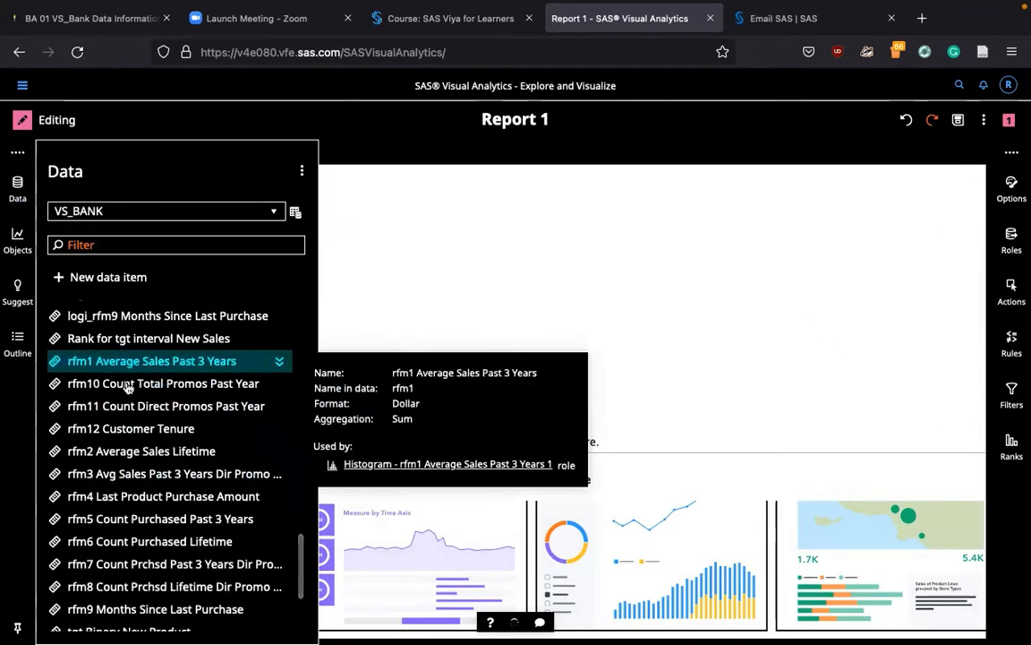
mouse_move(114, 374)
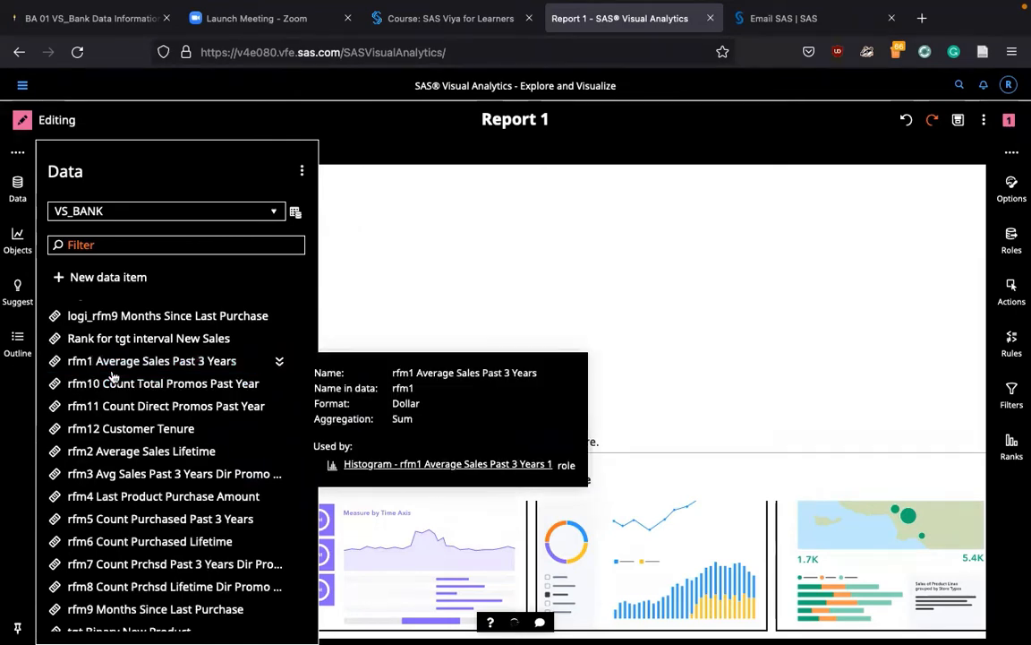
left_click_drag(122, 341, 528, 320)
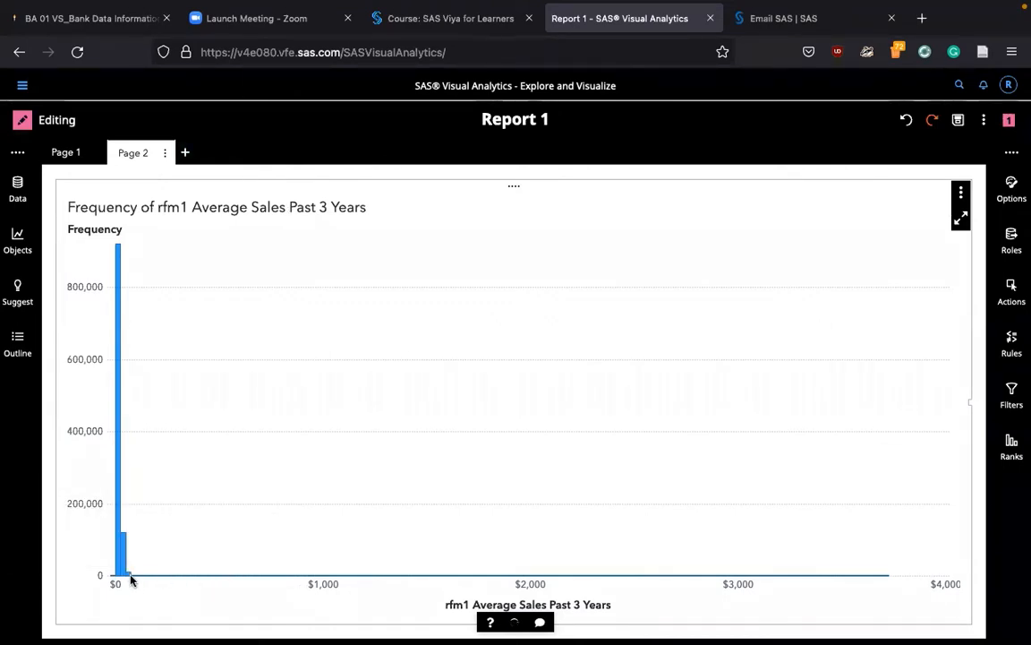
mouse_move(127, 578)
mouse_move(866, 580)
Start a new calculated data item and name it RFM1_LogTransformation.
left_click(20, 192)
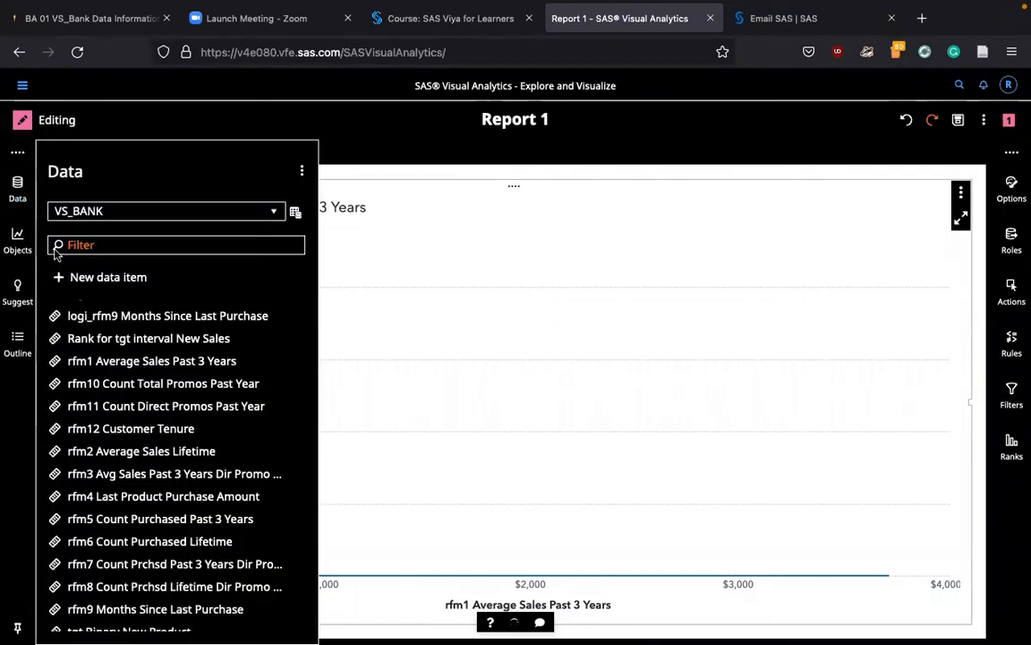
left_click(103, 281)
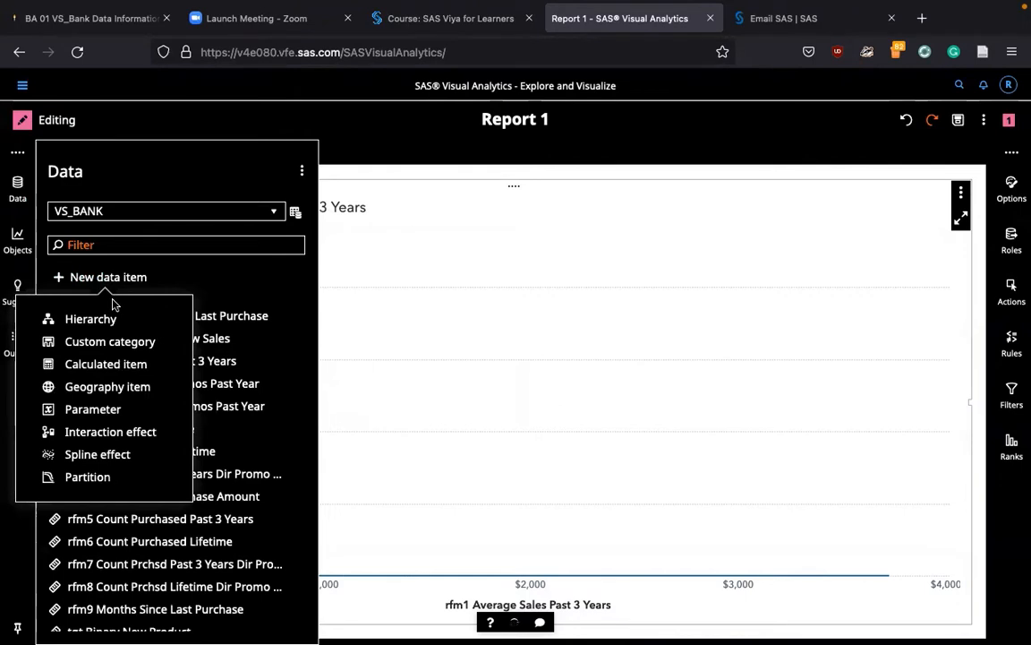
left_click(98, 363)
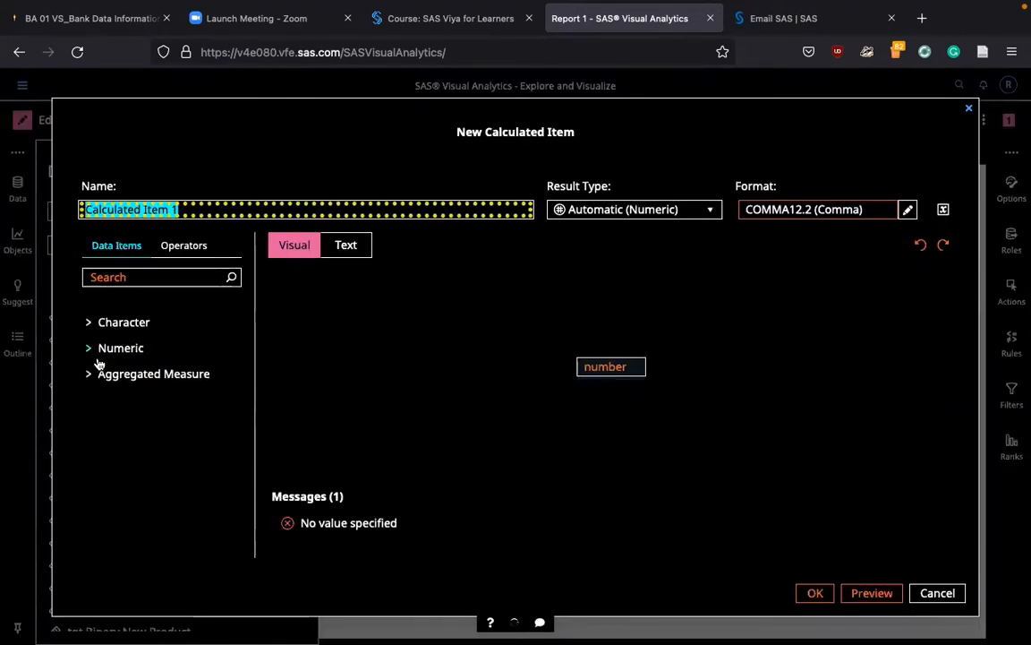
type("RFM1")
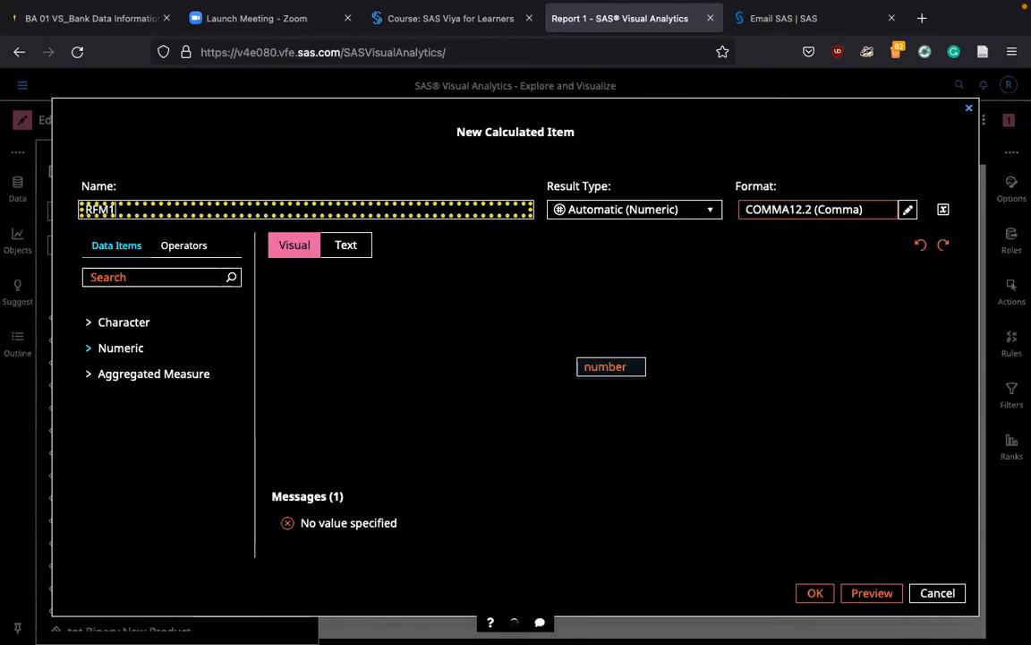
type("_LogTrans")
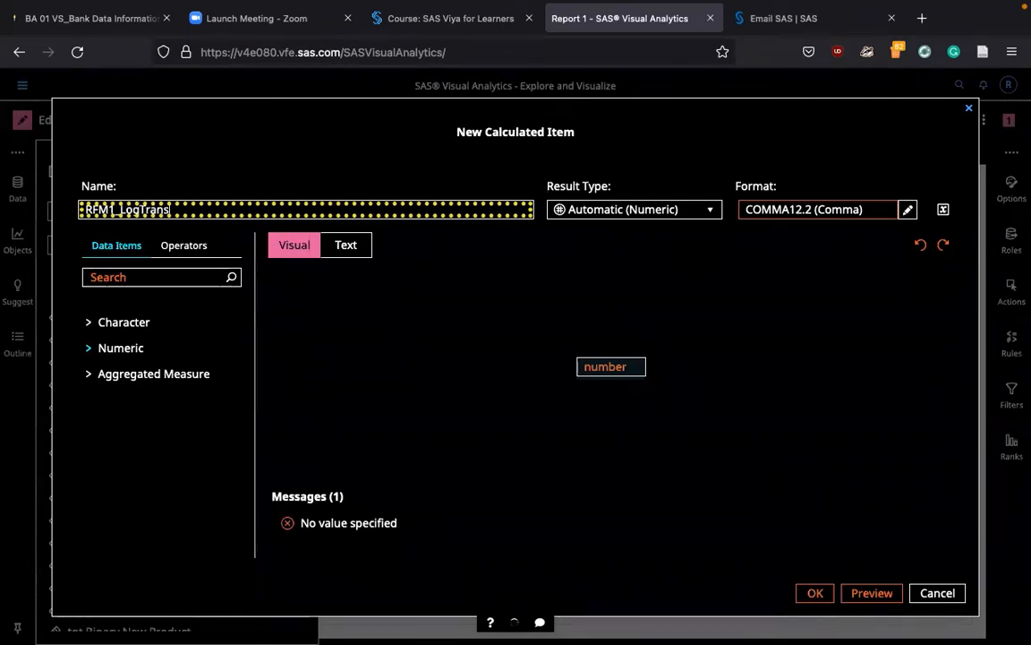
type("formation")
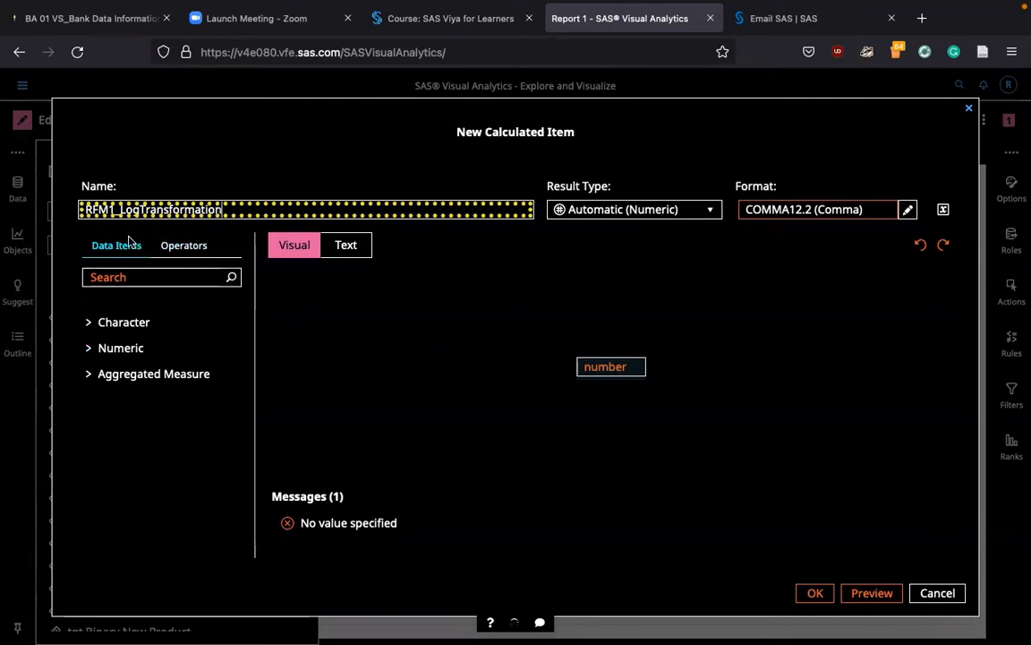
Insert the advanced numeric Log operator into the calculated item's empty expression.
left_click(188, 252)
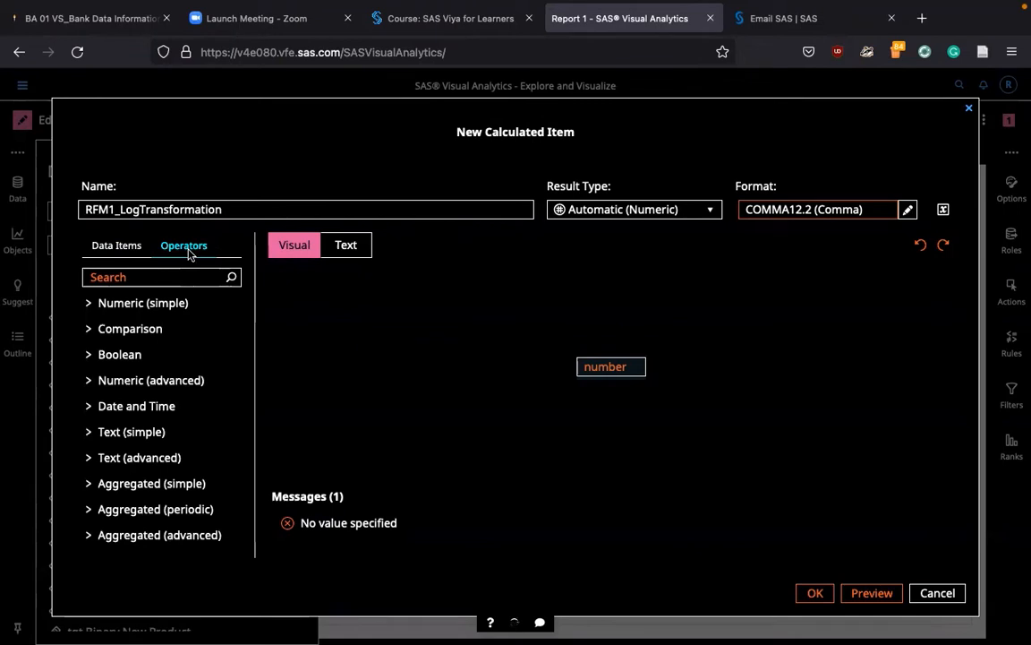
left_click(89, 381)
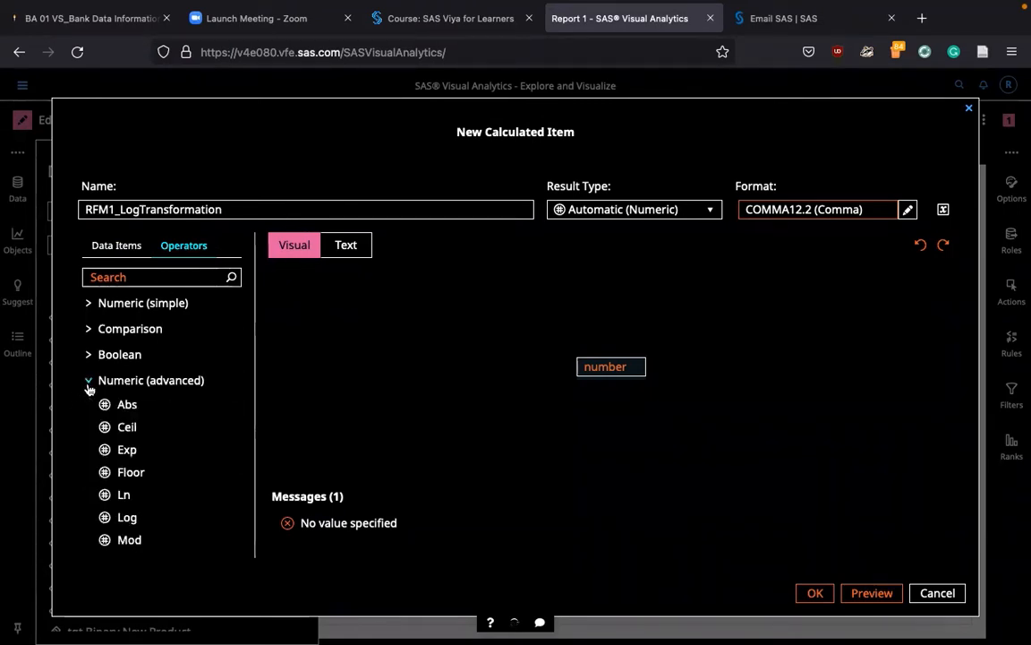
scroll(130, 448, "down", 1)
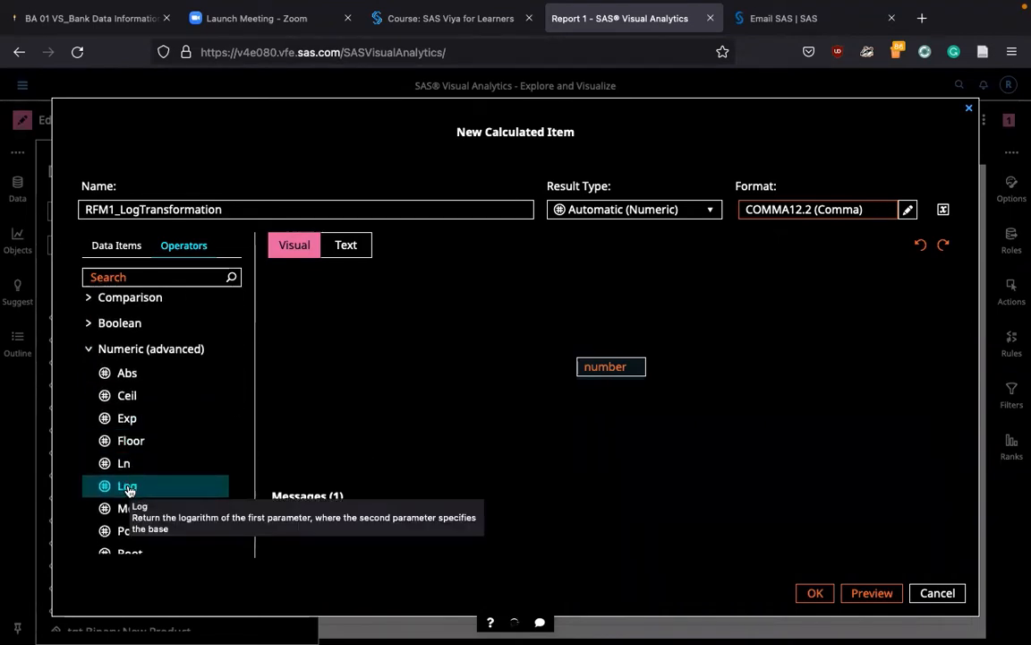
left_click_drag(127, 489, 606, 362)
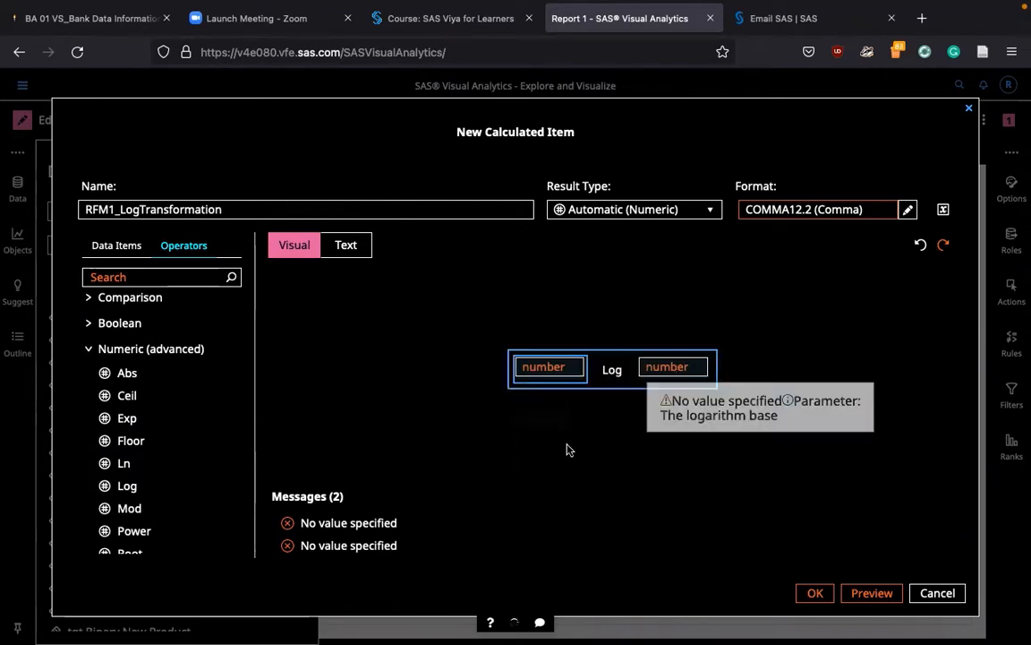
left_click(543, 369)
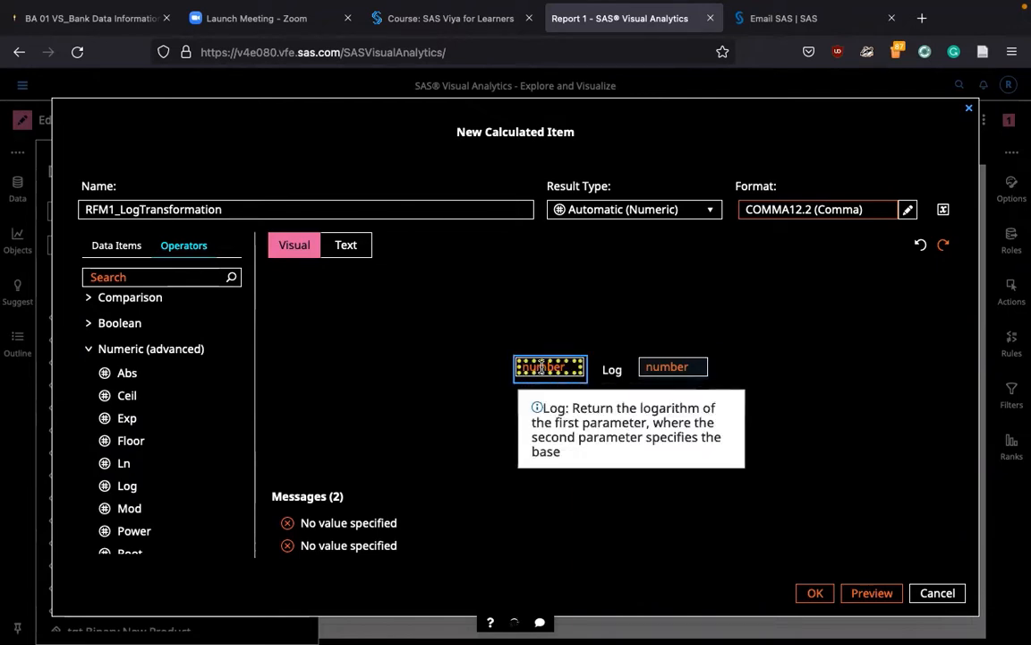
left_click(119, 246)
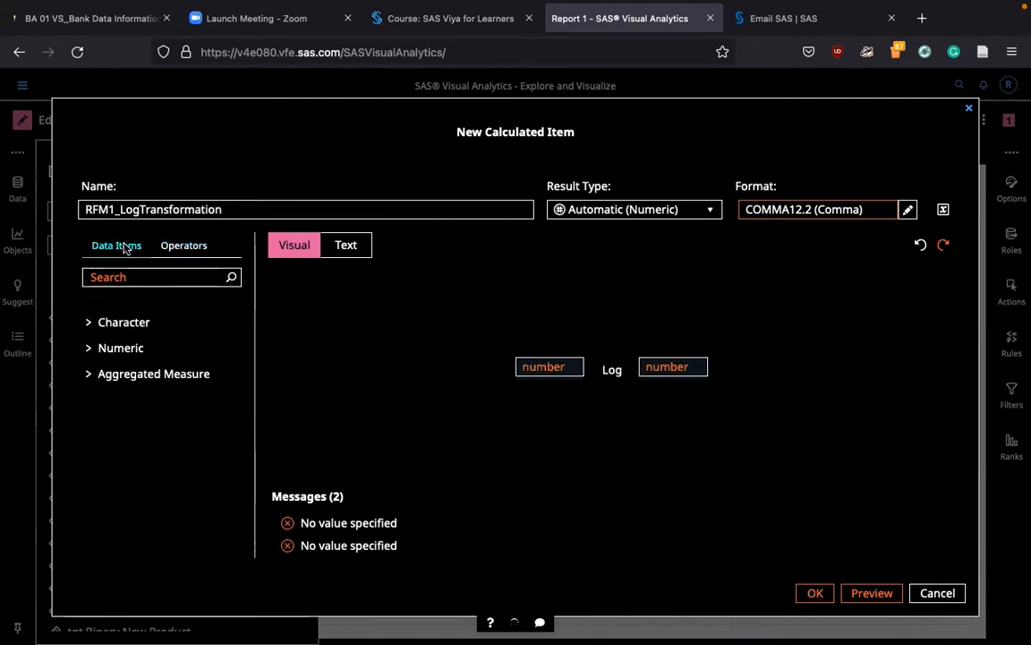
left_click(552, 368)
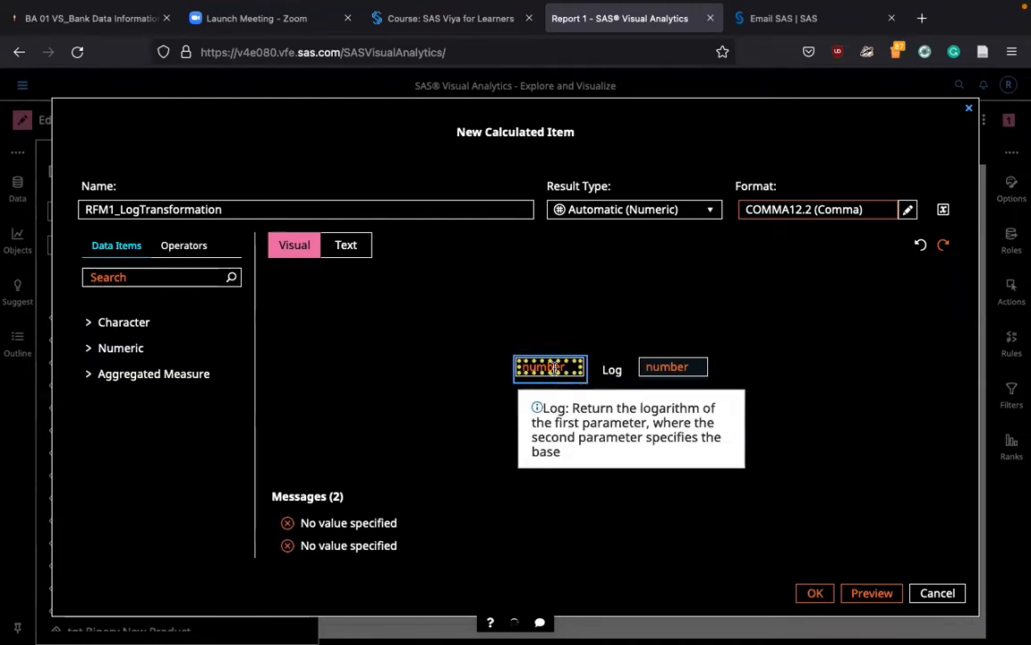
right_click(552, 368)
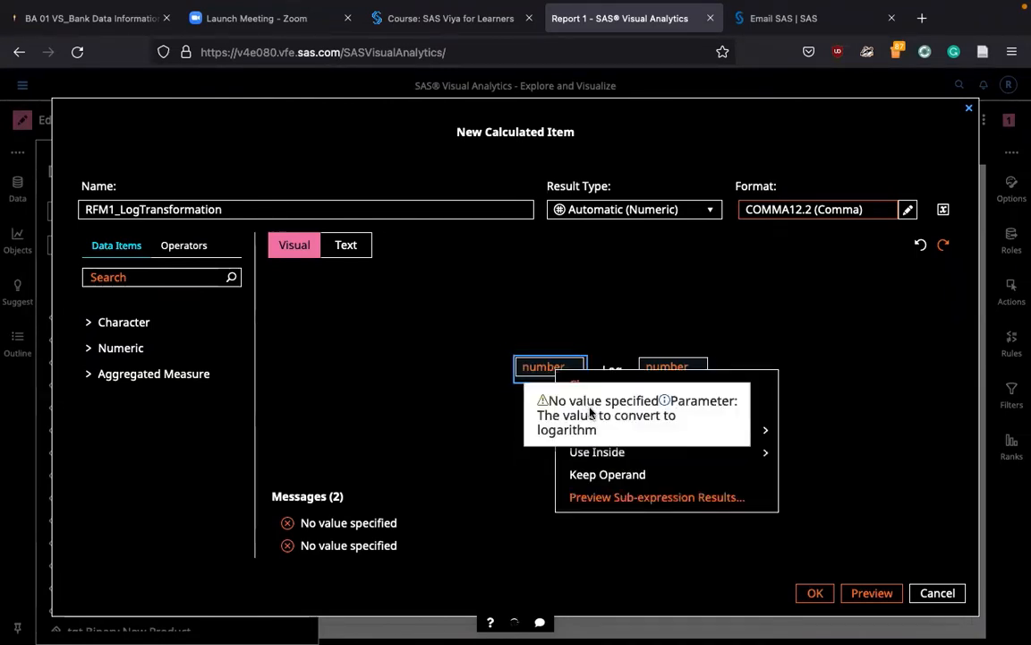
mouse_move(588, 431)
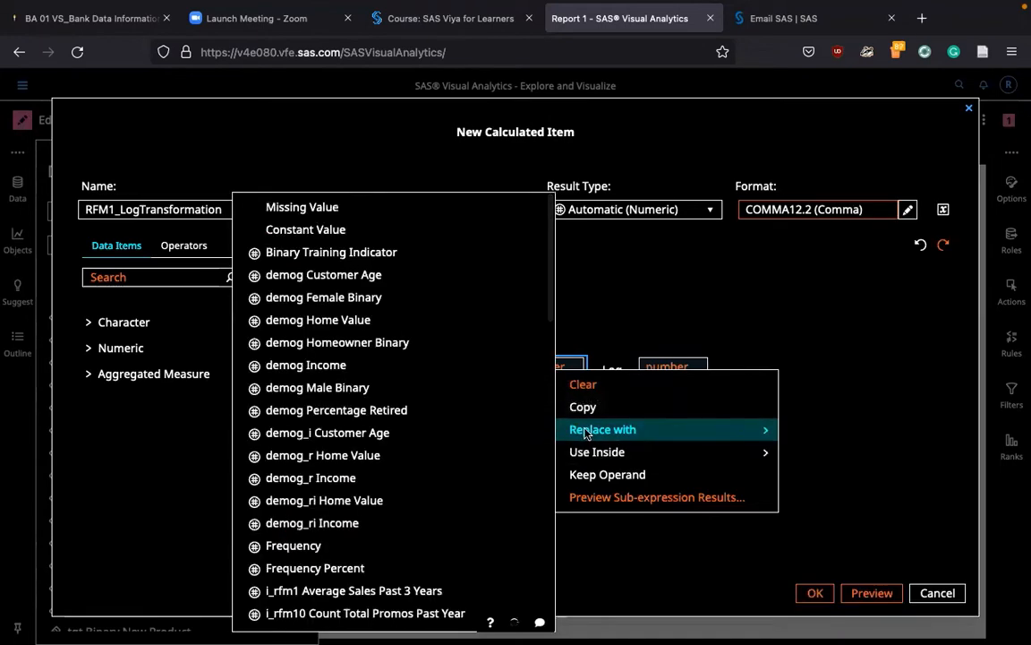
left_click(571, 340)
Set the Log operator's first operand to the rfm1 Average Sales Past 3 Years measure.
left_click(546, 374)
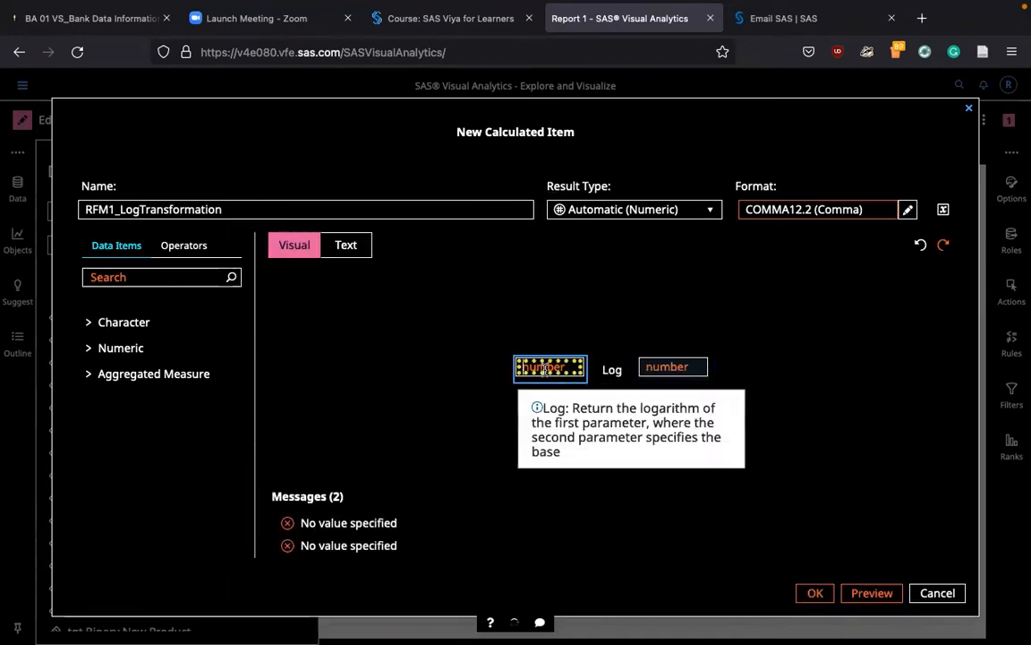
right_click(545, 367)
mouse_move(558, 442)
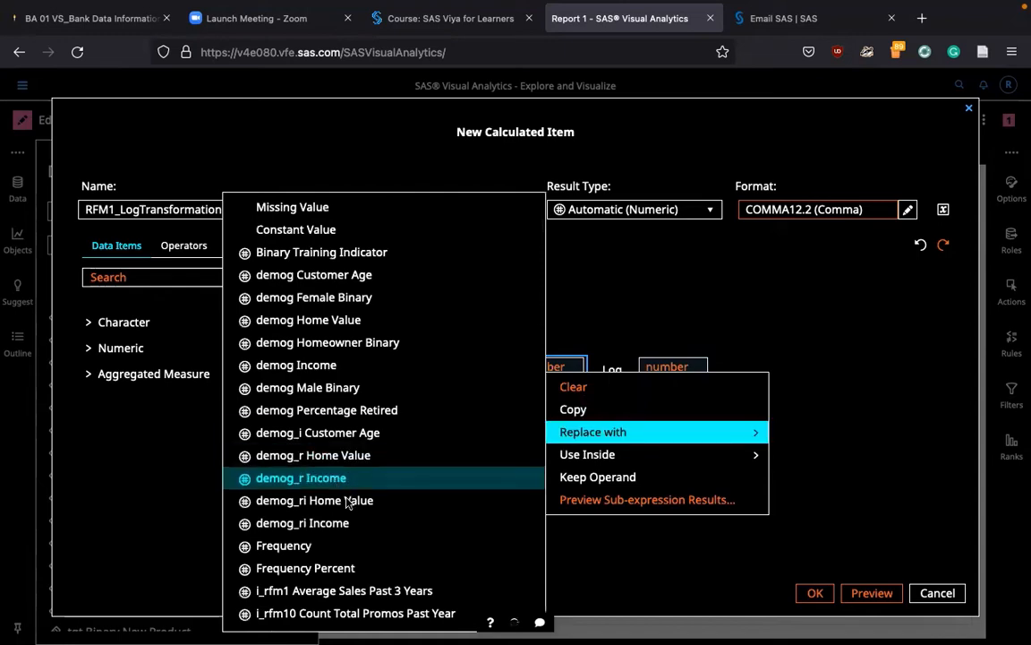
scroll(347, 503, "down", 3)
scroll(347, 503, "down", 10)
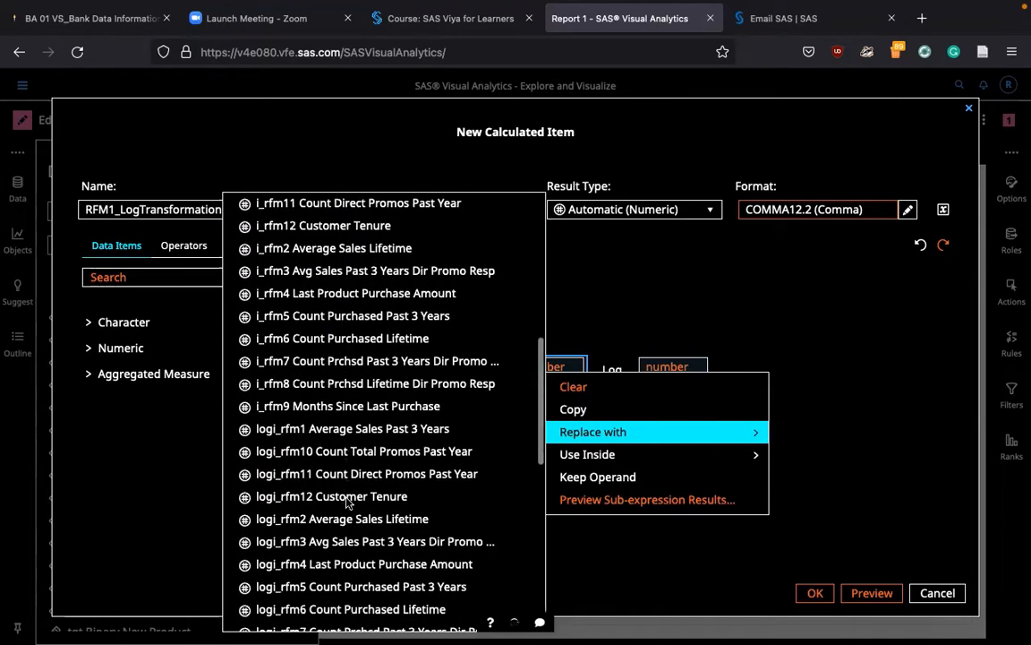
scroll(347, 504, "down", 2)
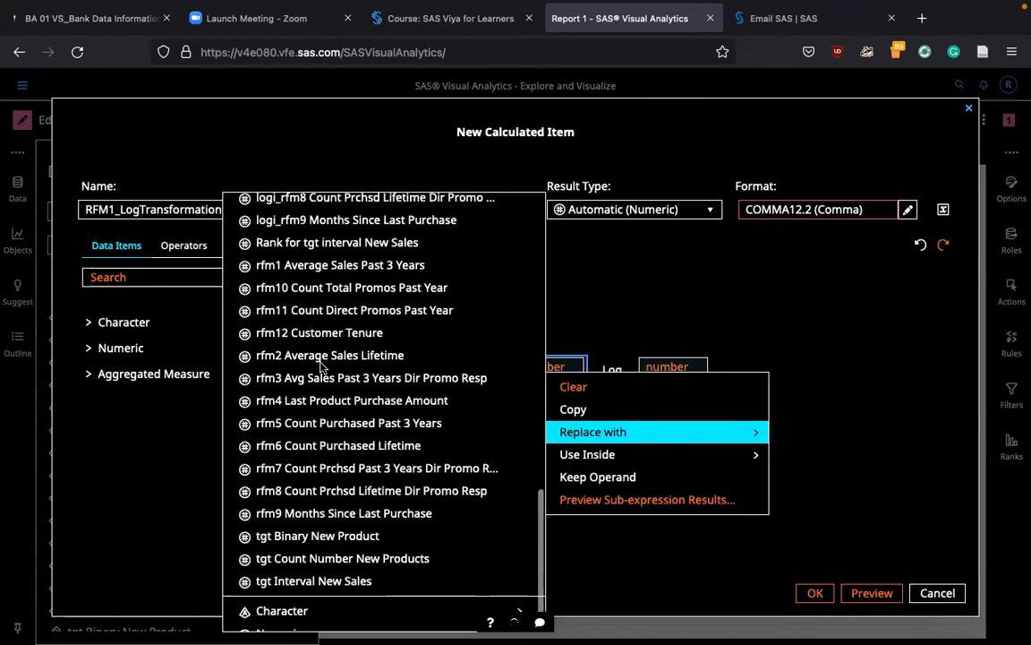
left_click(320, 263)
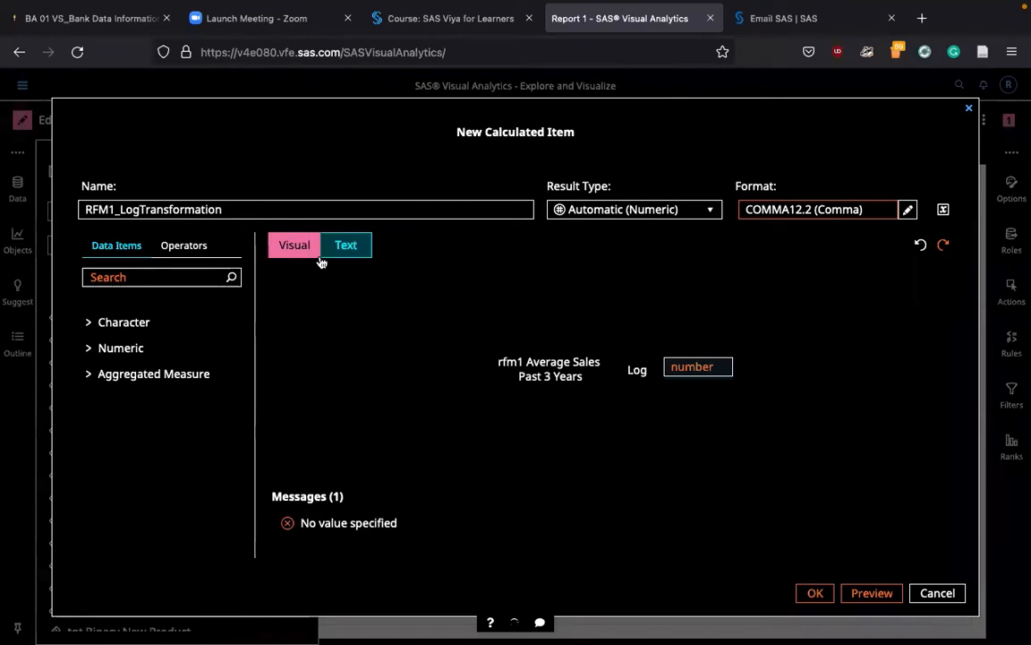
Set the logarithm base to 10 and save the RFM1_LogTransformation calculated item.
left_click(693, 368)
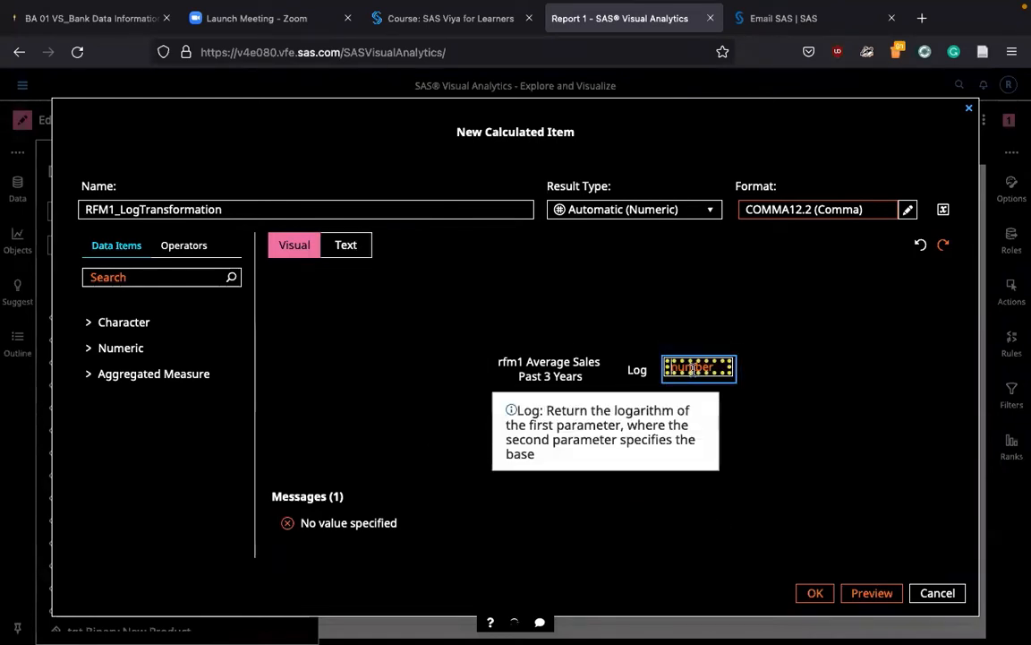
type("10")
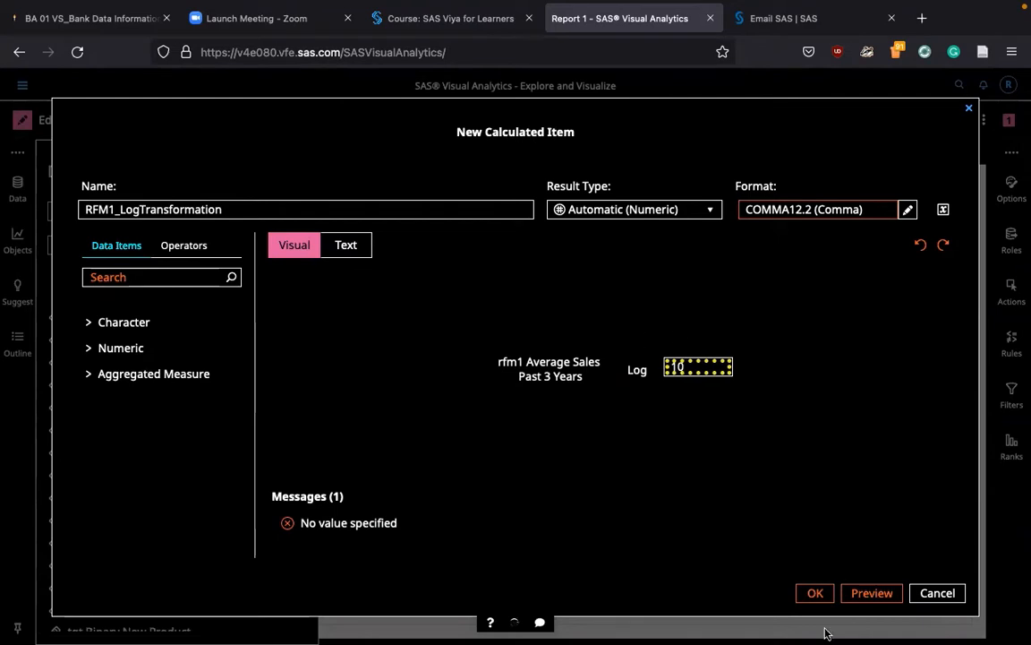
left_click(815, 595)
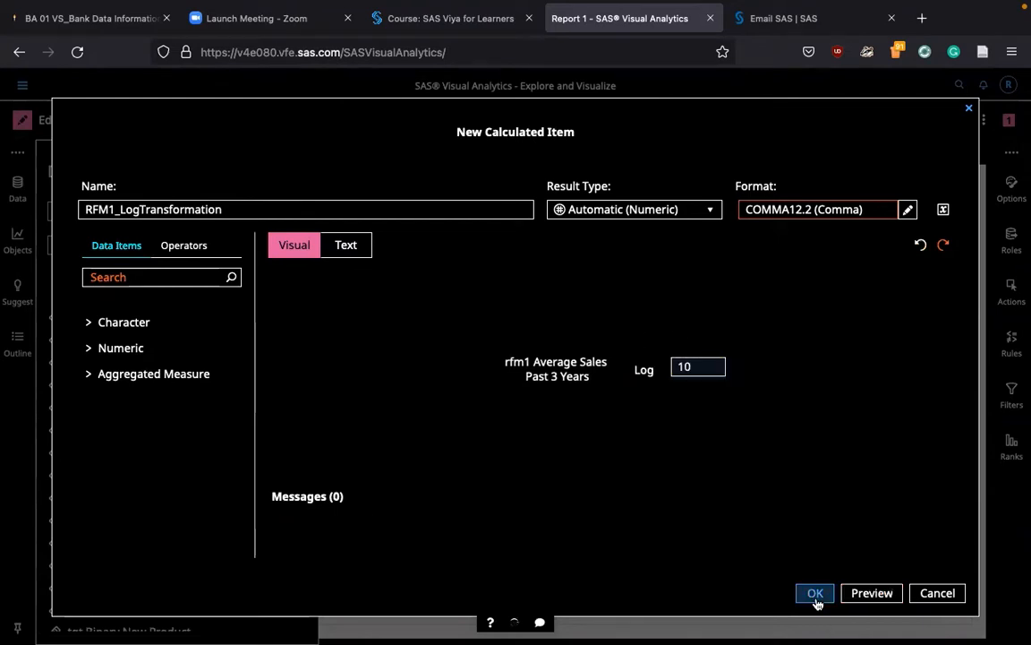
left_click(815, 593)
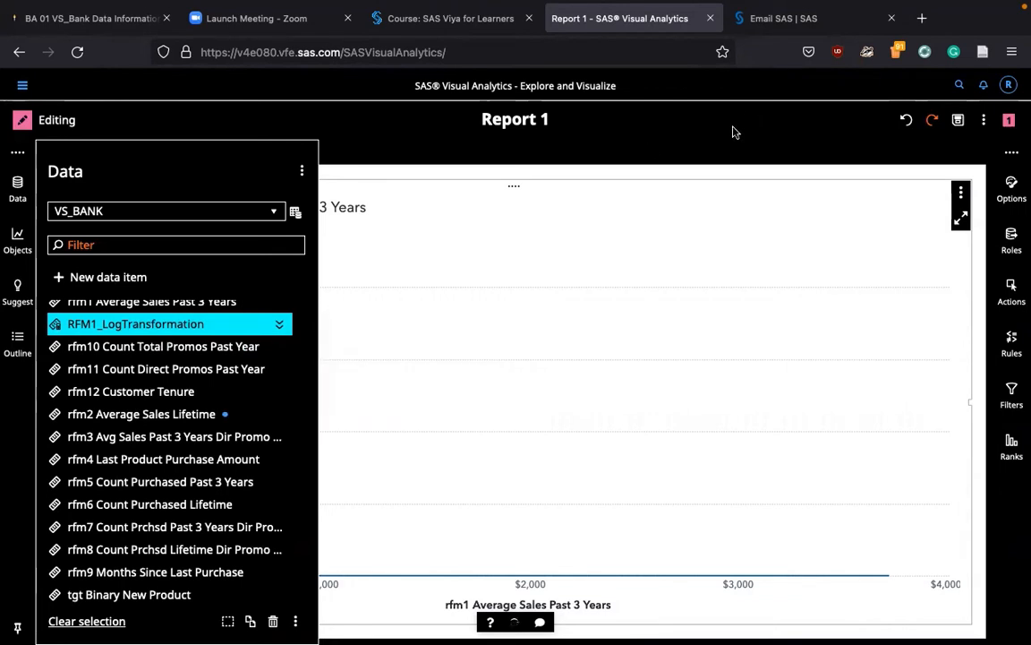
Add a third report page and plot RFM1_LogTransformation on it as a histogram.
left_click(716, 145)
left_click(186, 152)
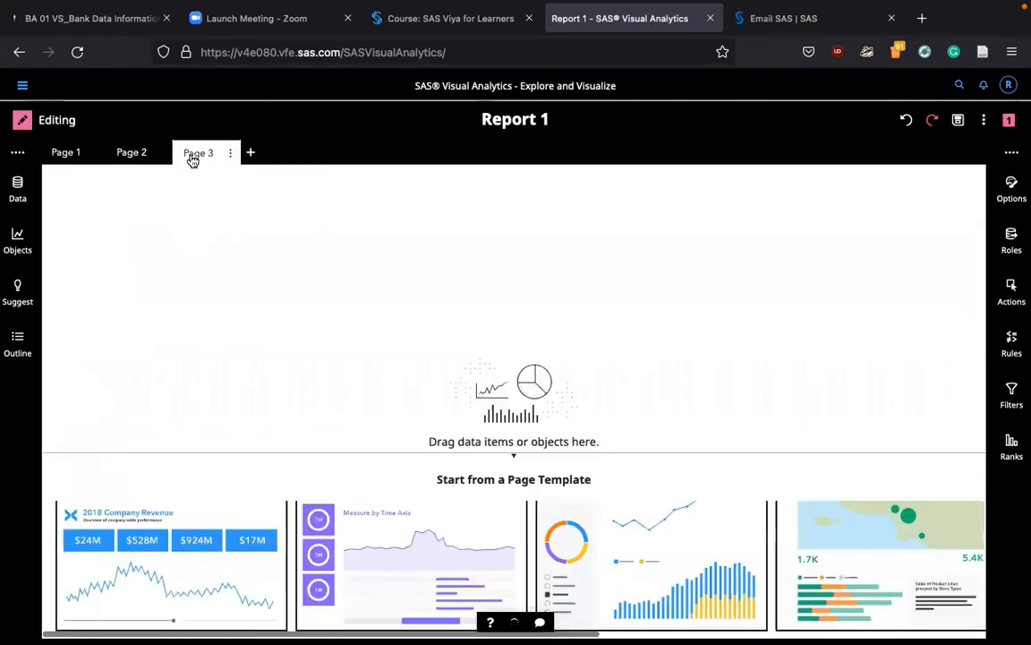
left_click(19, 195)
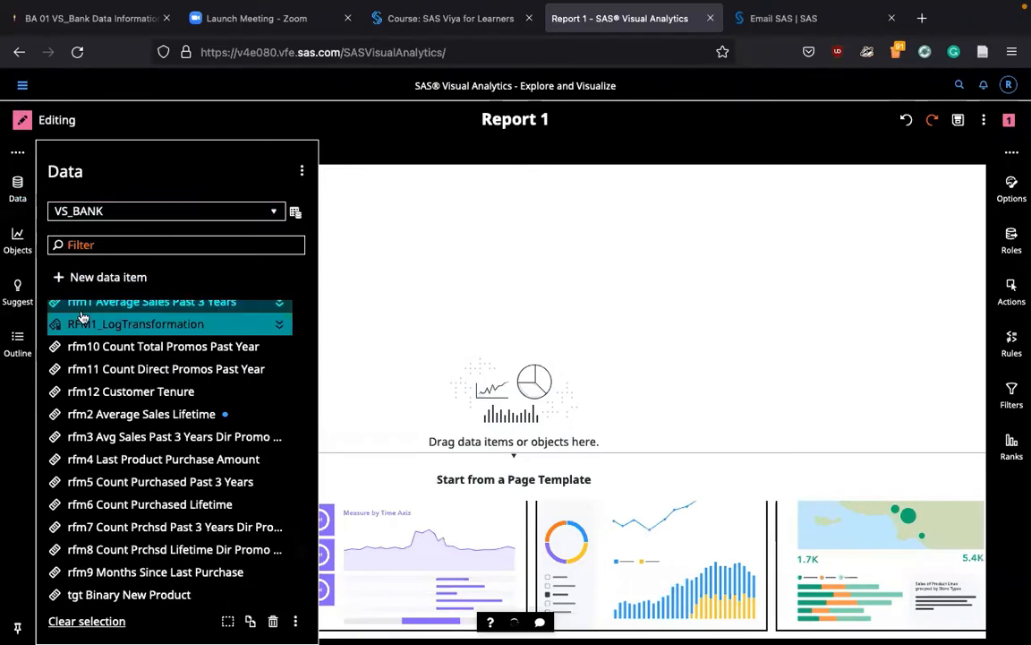
mouse_move(79, 333)
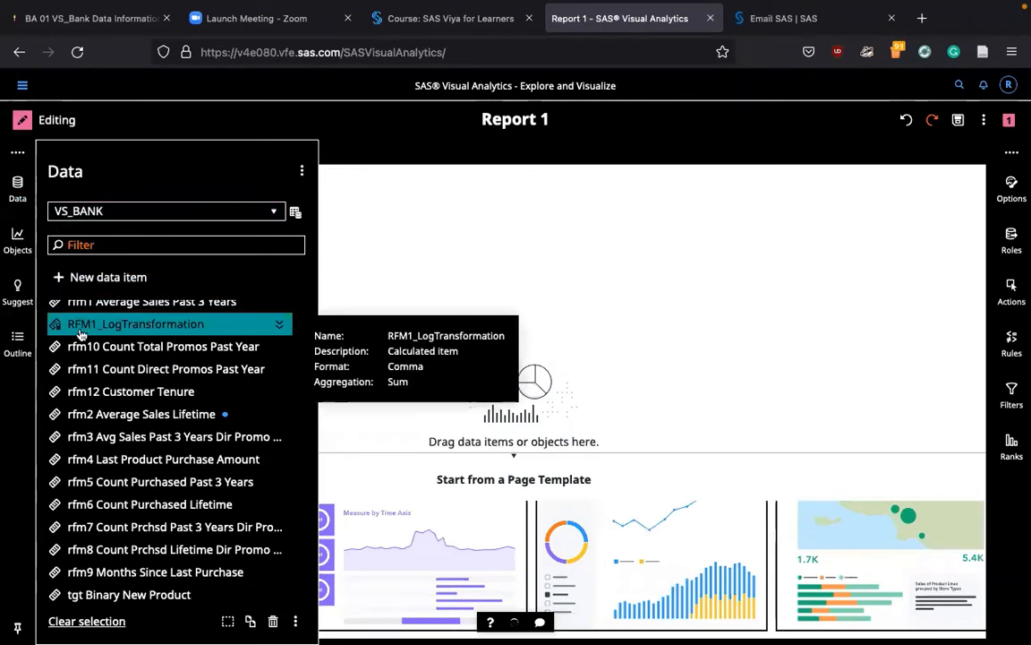
left_click_drag(80, 334, 375, 252)
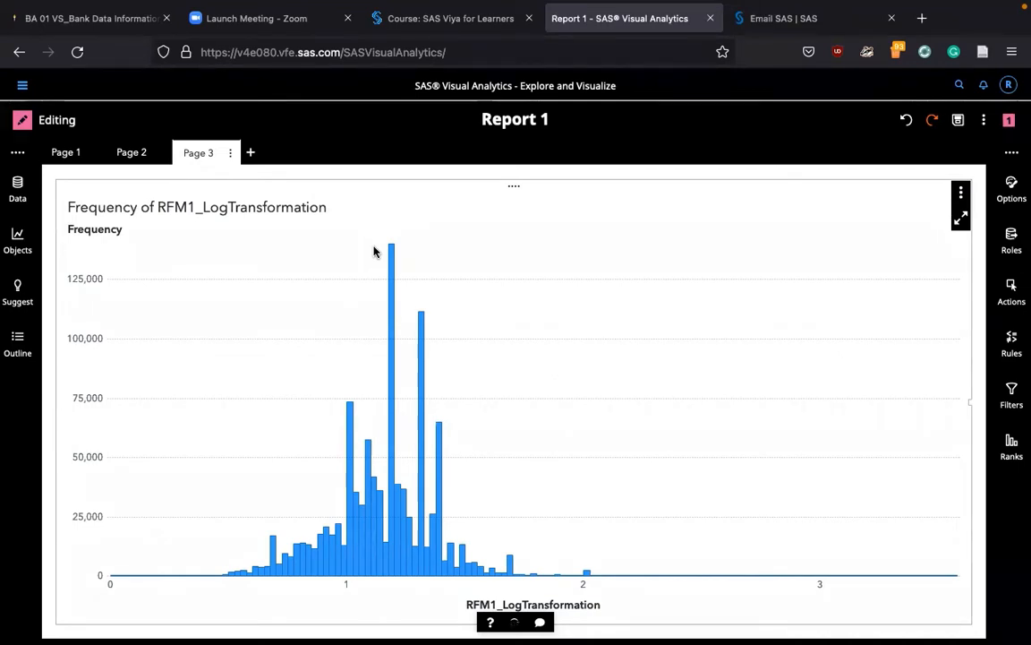
Add a fourth report page and display the VS_BANK data items.
left_click(251, 152)
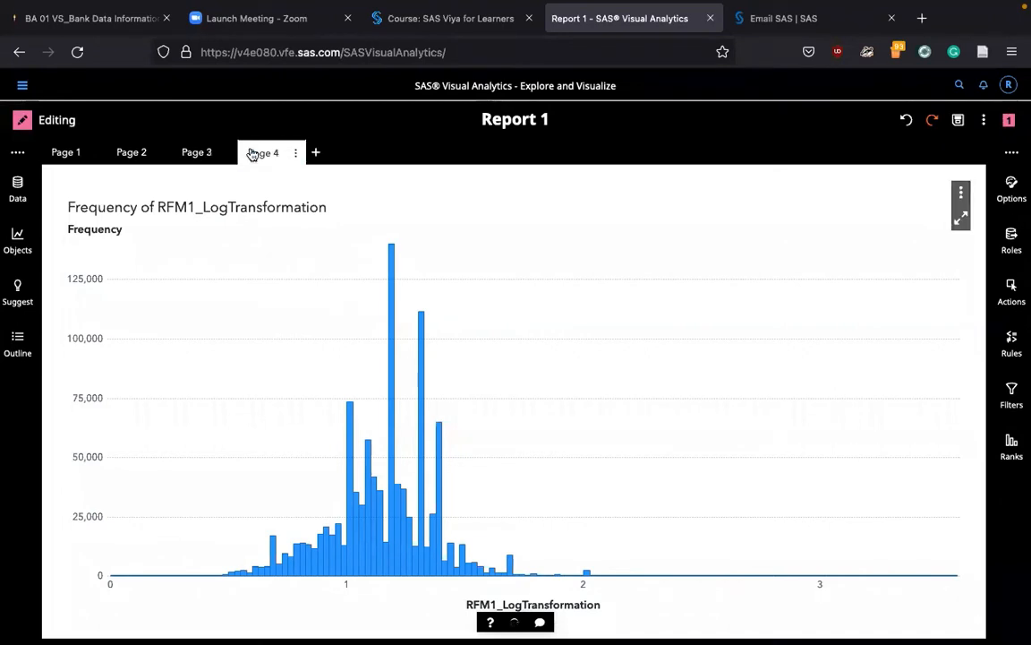
left_click(15, 186)
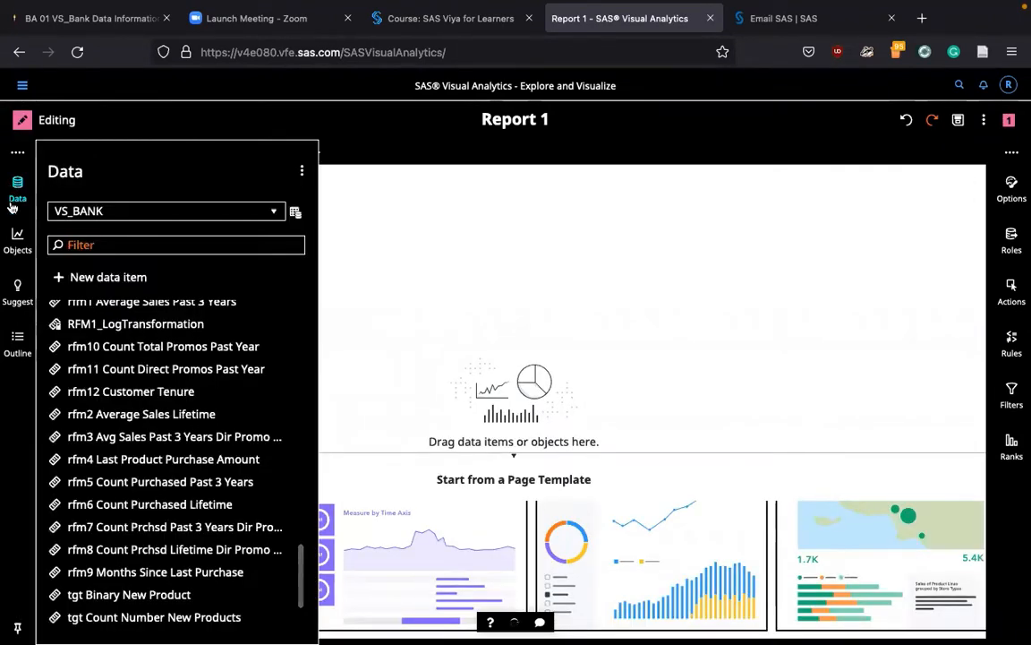
Start another calculated item and insert the advanced numeric Log operator into its expression.
left_click(87, 277)
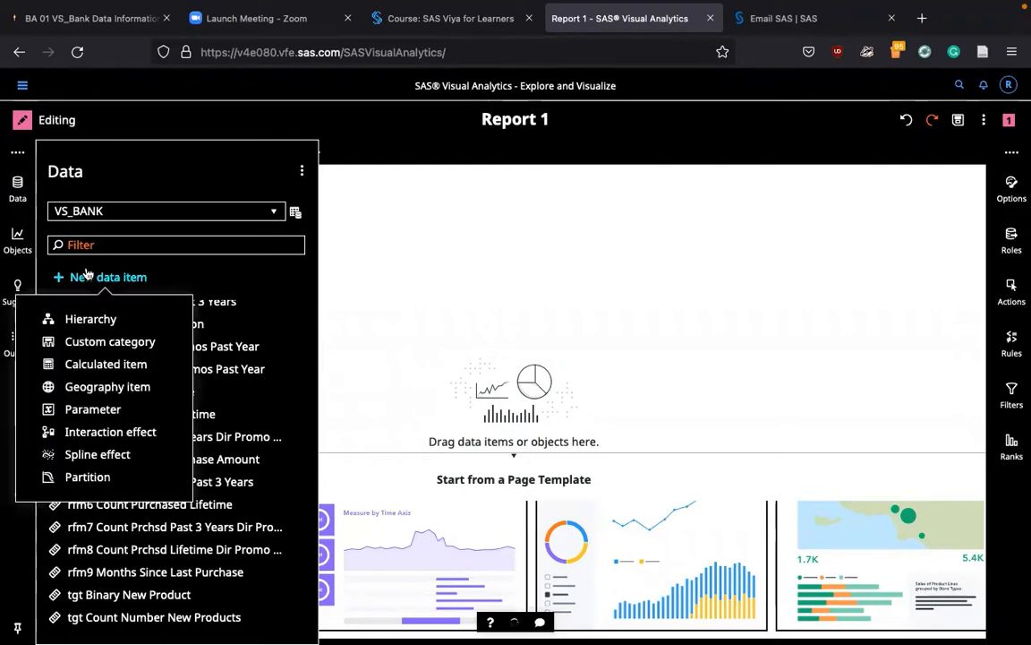
left_click(85, 367)
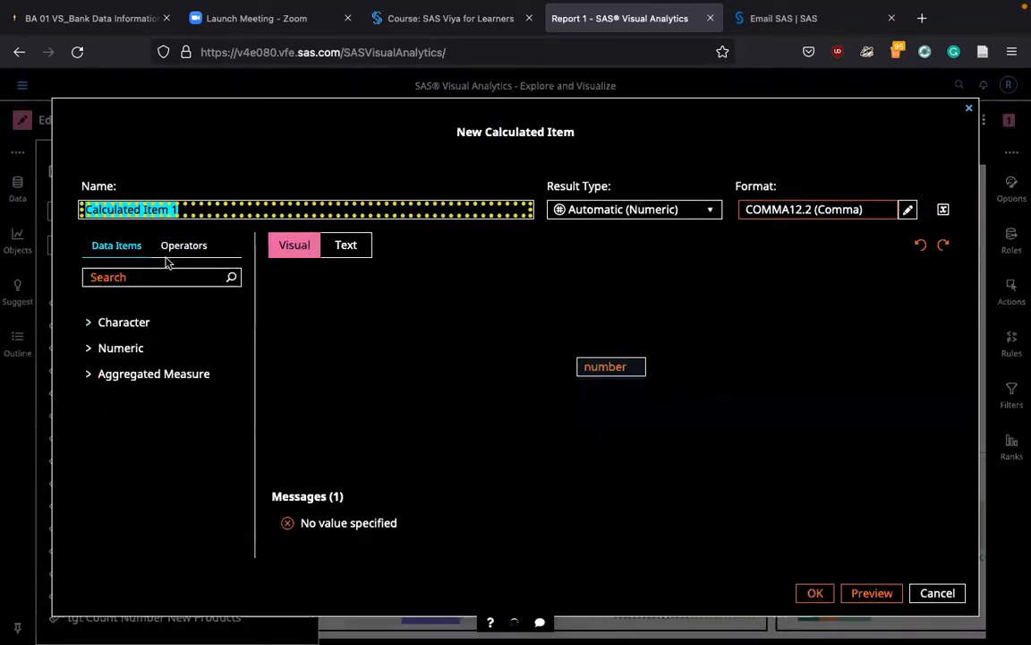
left_click(172, 244)
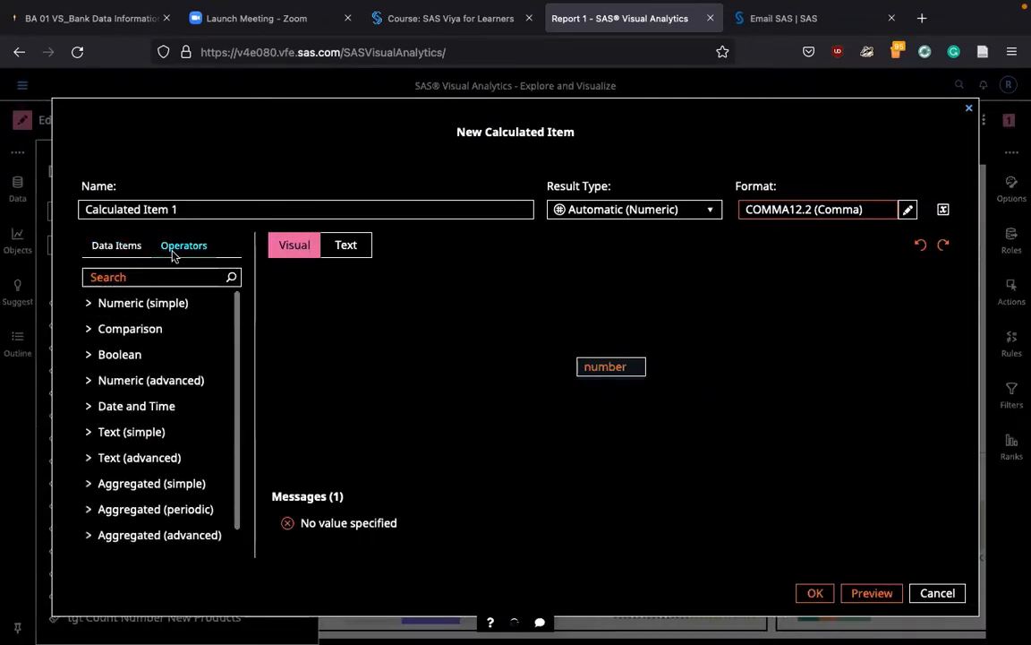
left_click(90, 381)
scroll(134, 488, "down", 1)
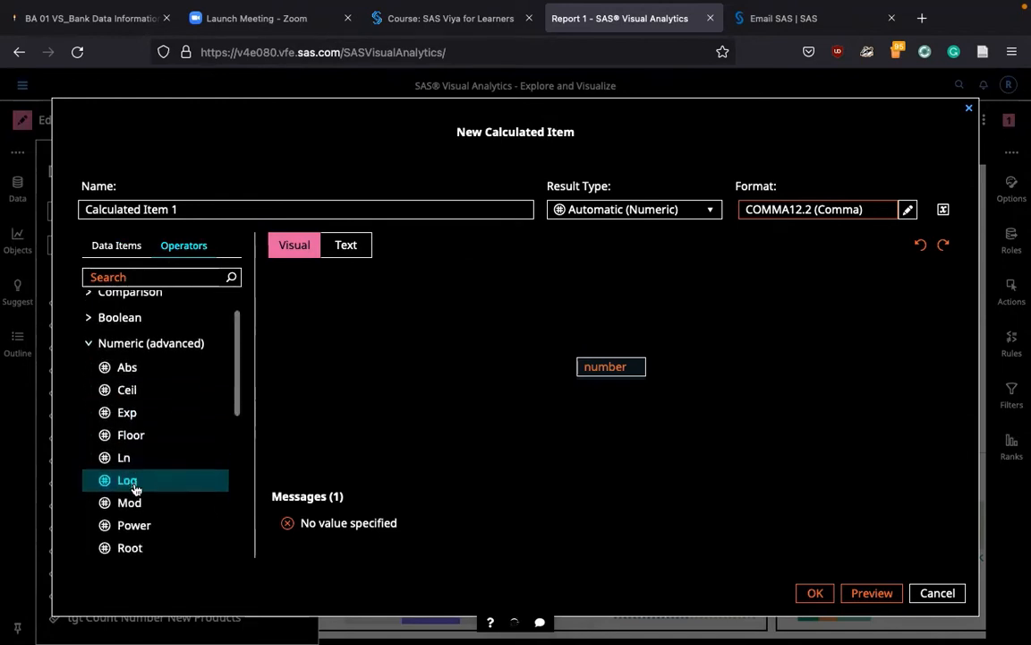
left_click_drag(135, 488, 612, 361)
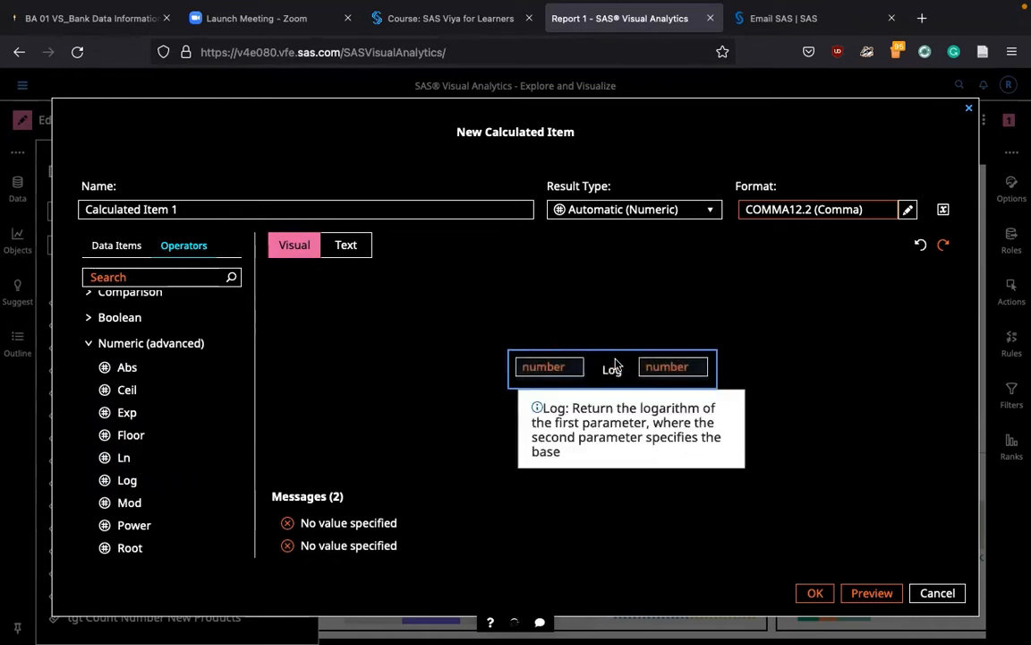
Set the Log operands to rfm1 Average Sales Past 3 Years and base 10.
right_click(540, 372)
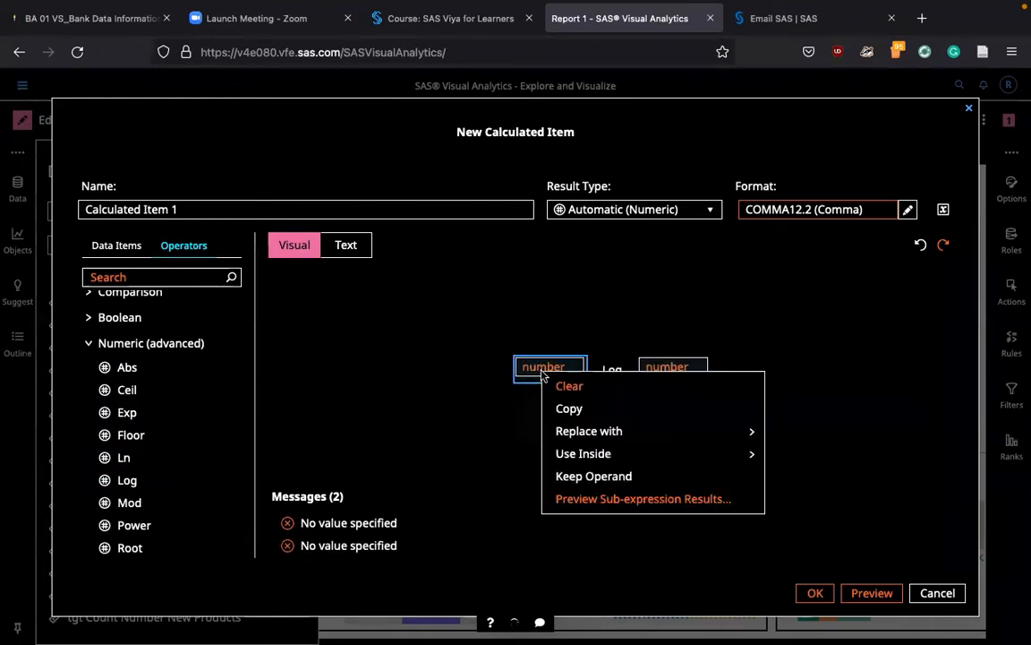
mouse_move(618, 430)
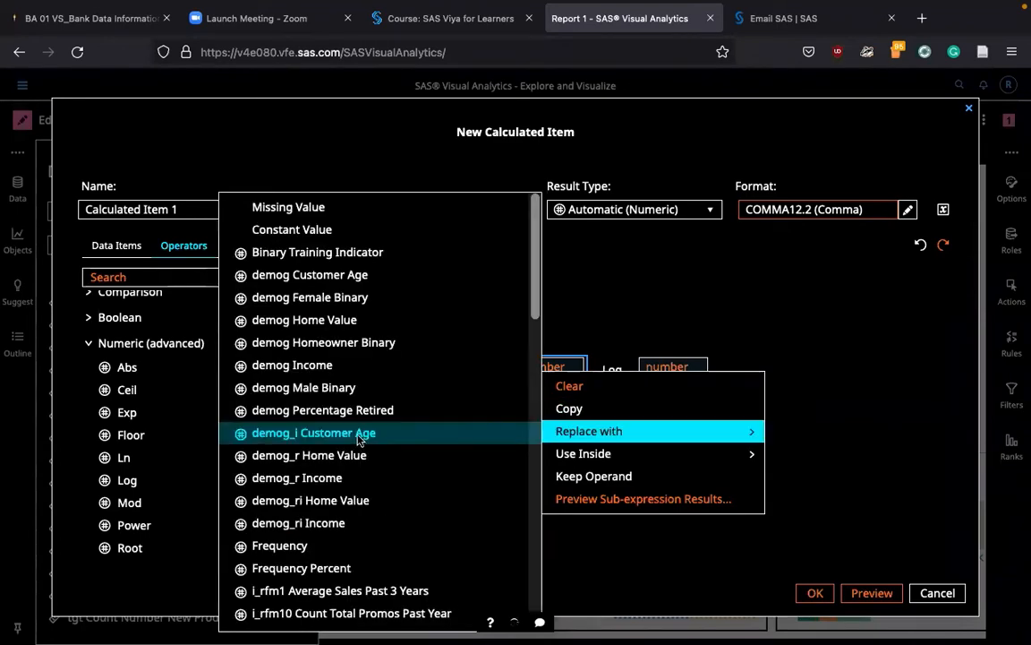
scroll(376, 495, "down", 15)
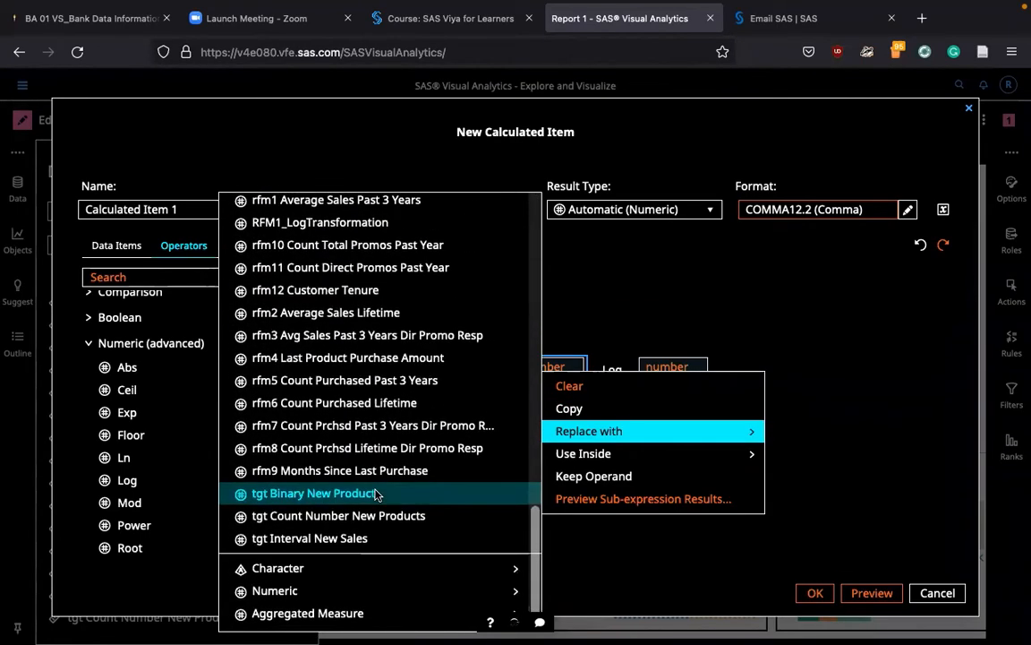
scroll(378, 496, "up", 1)
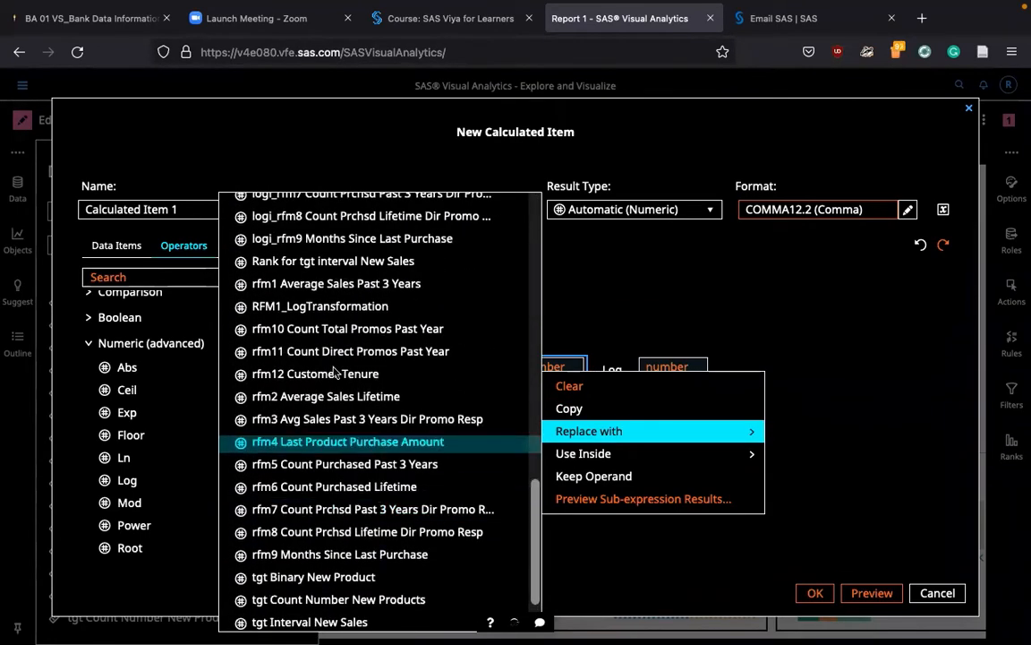
left_click(287, 286)
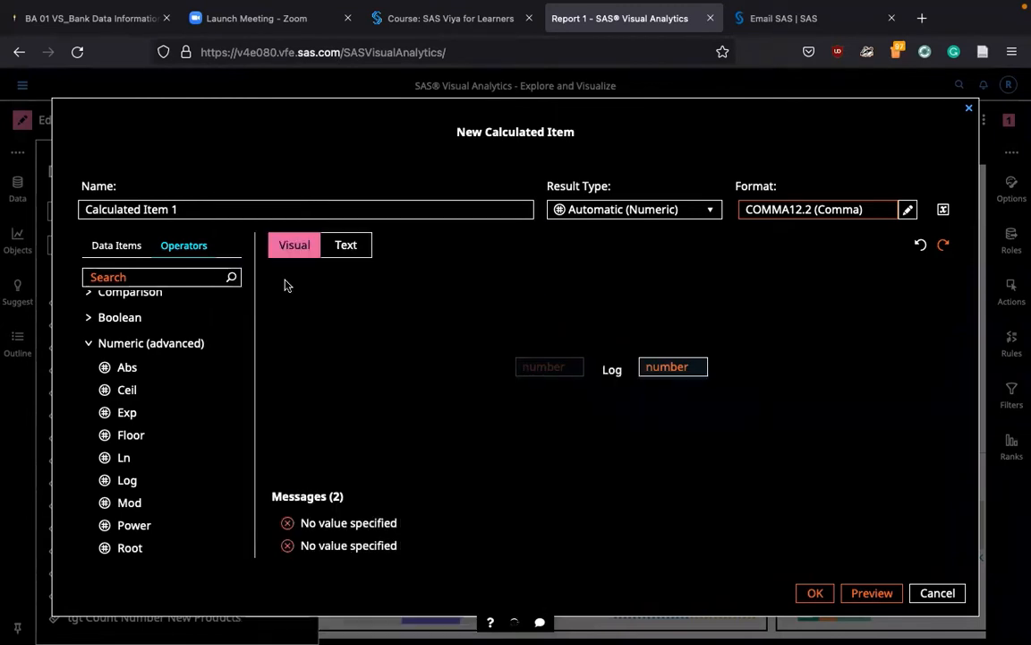
left_click(696, 367)
type("10")
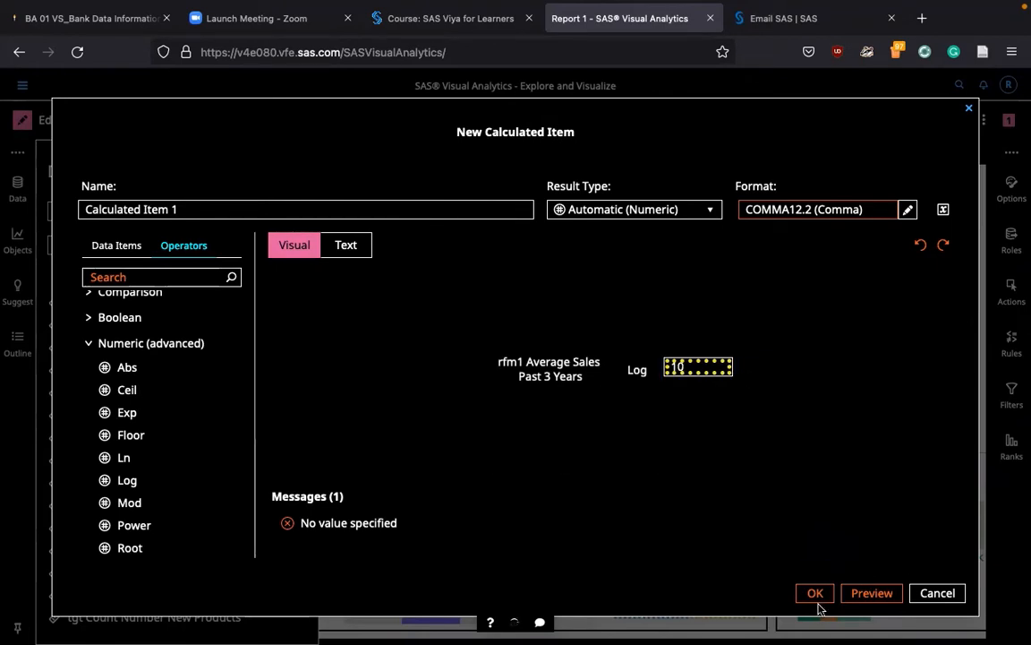
Name the calculated item RFM1_LogTransformation and discard it without saving.
triple_click(196, 209)
key("BackSpace")
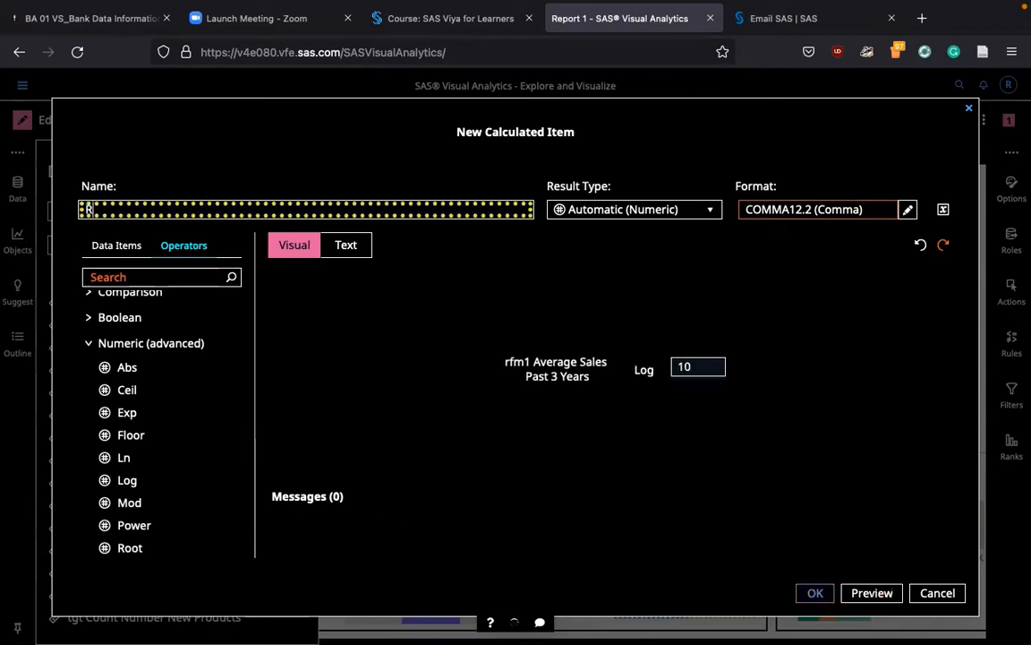
type("RFM")
key("BackSpace")
key("BackSpace")
key("BackSpace")
key("BackSpace")
key("BackSpace")
key("BackSpace")
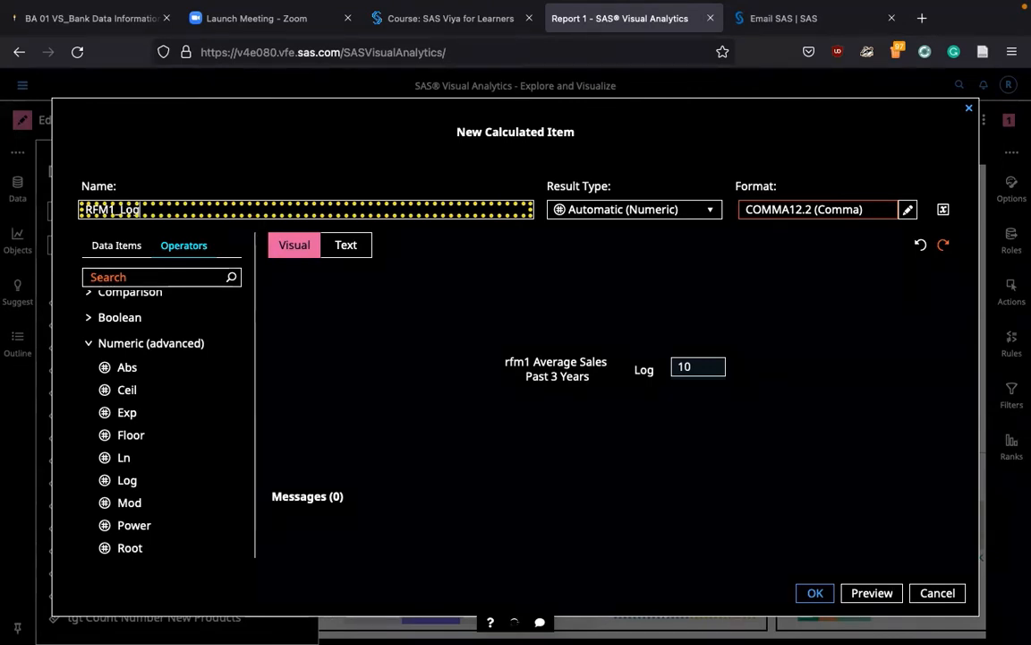
type("Transformation")
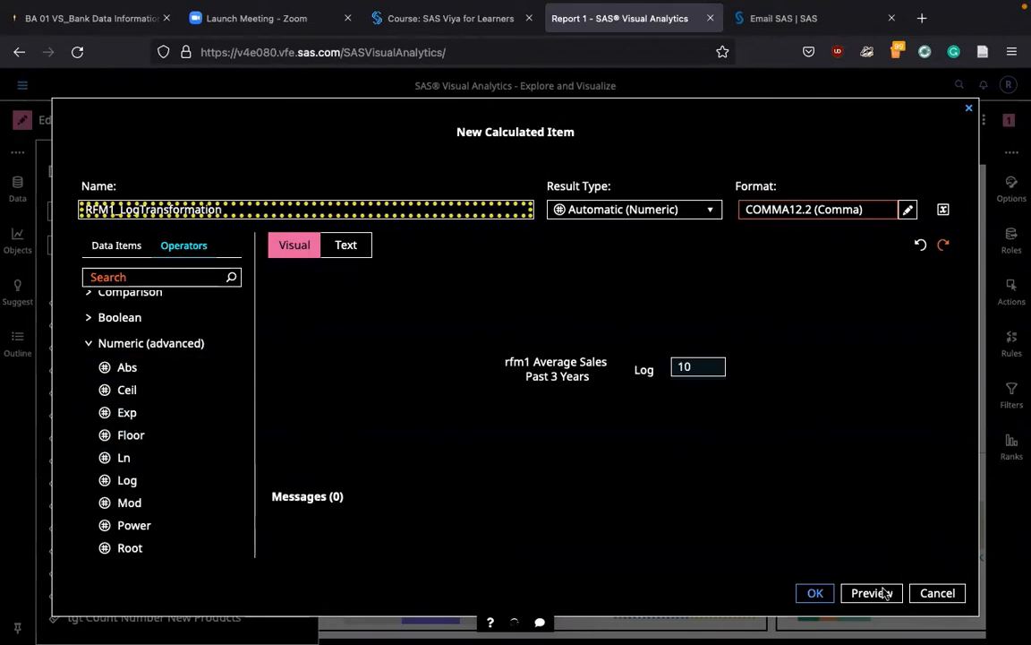
left_click(942, 592)
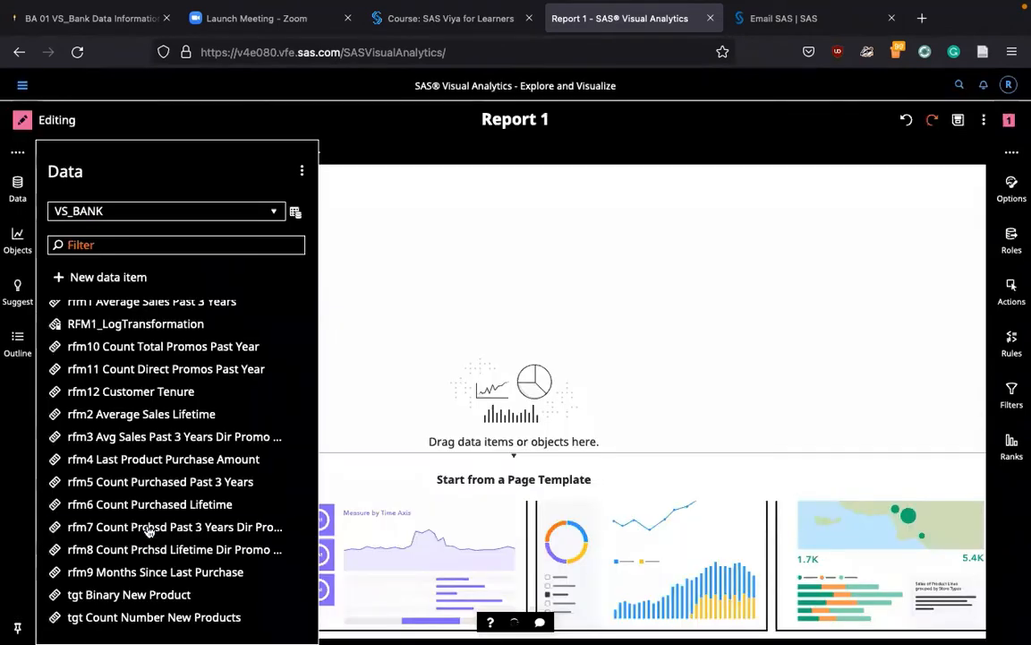
left_click(83, 283)
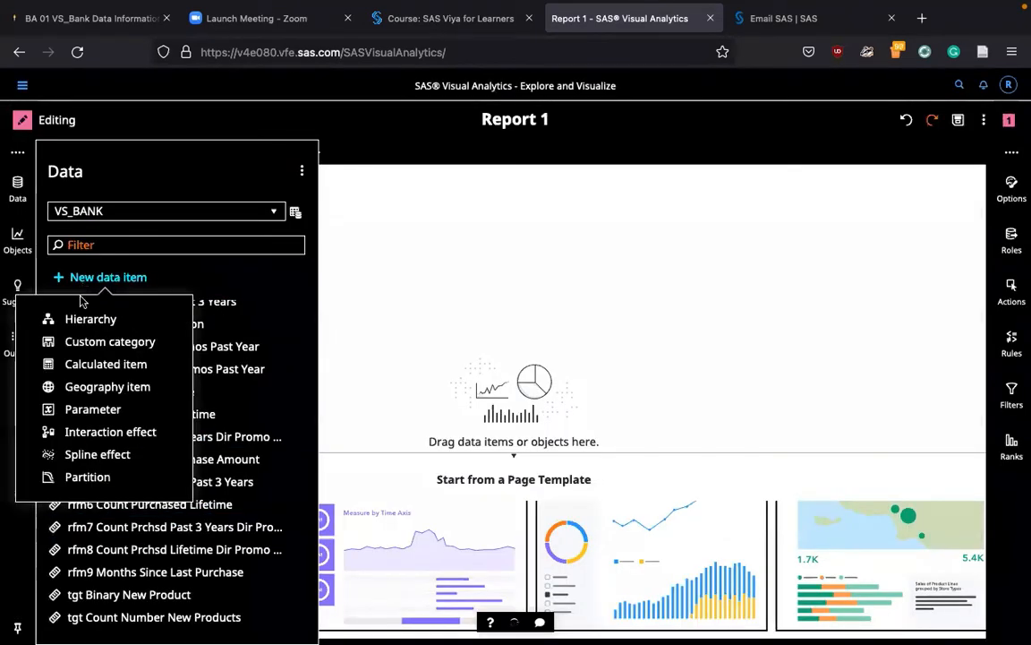
left_click(102, 365)
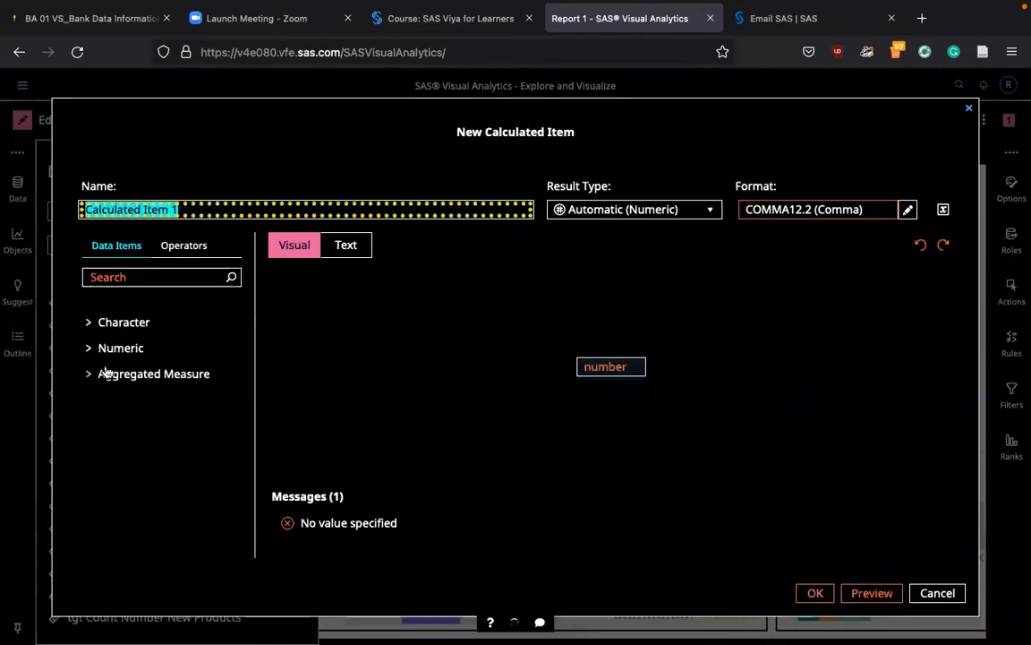
left_click(183, 249)
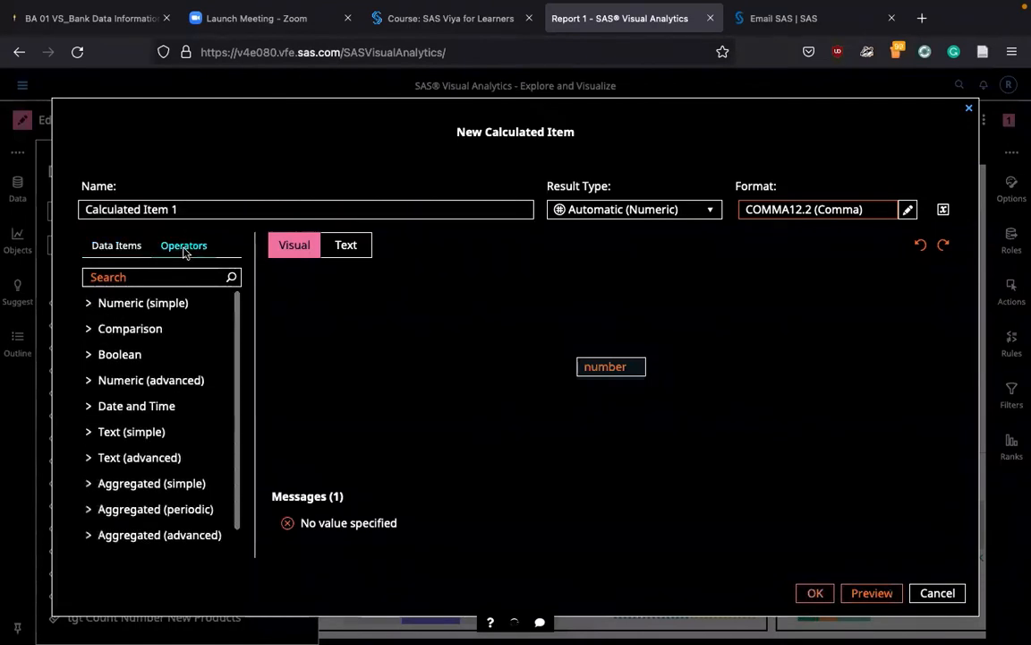
left_click(110, 385)
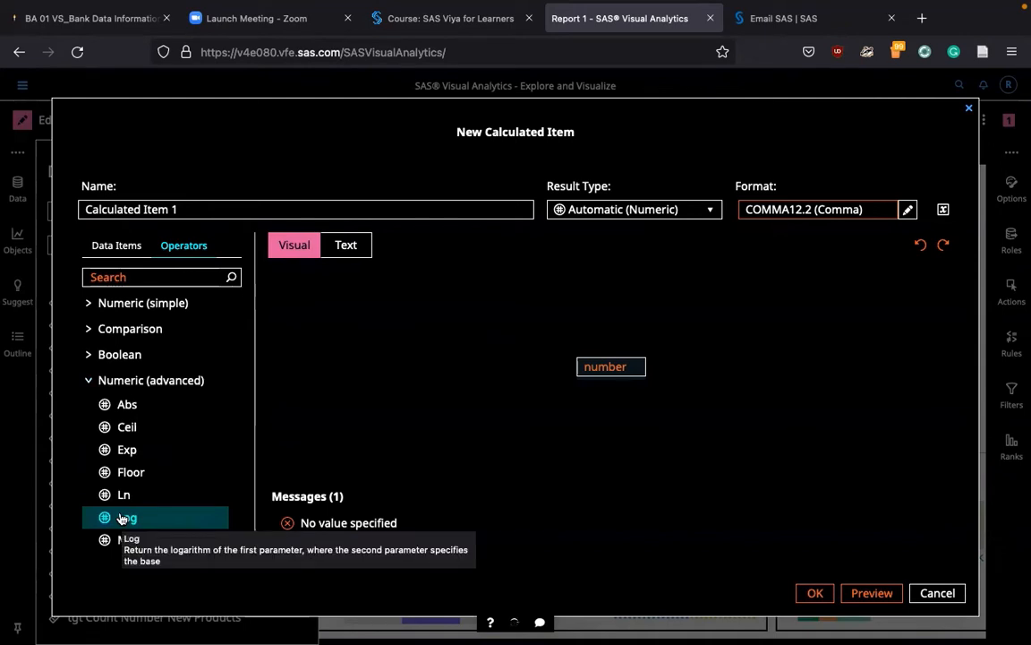
left_click_drag(122, 518, 601, 350)
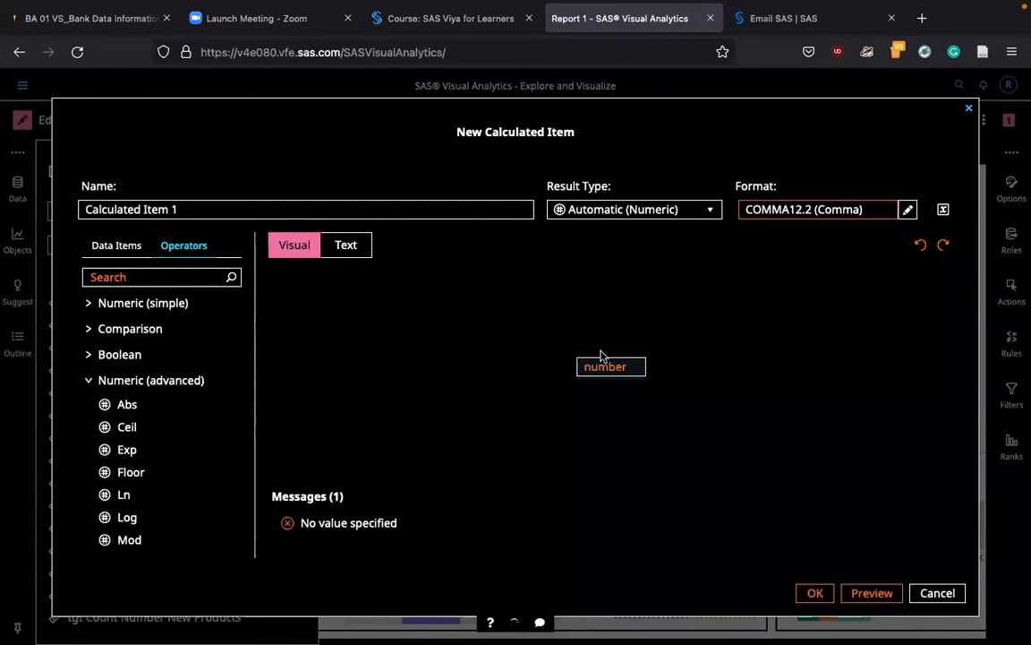
left_click_drag(105, 517, 597, 370)
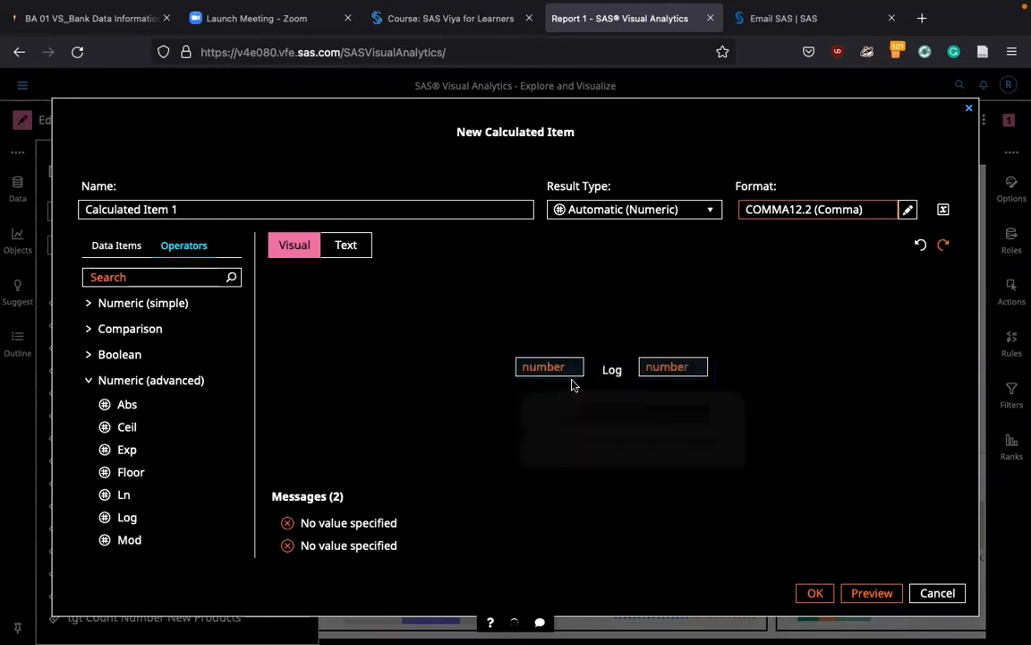
left_click(949, 594)
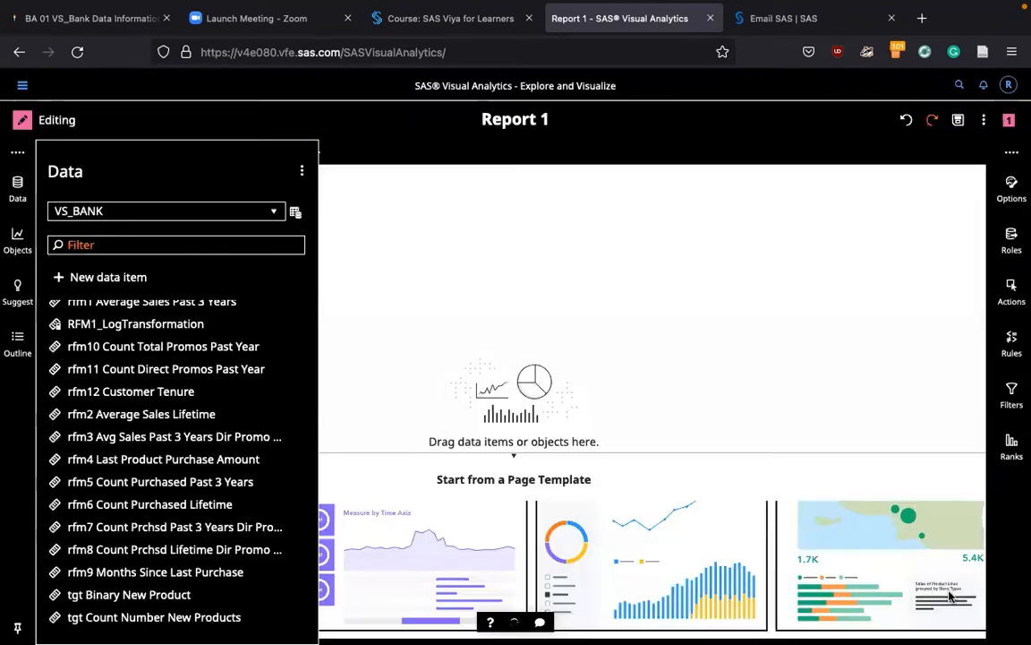
Compare the RFM1_LogTransformation histogram on Page 3 with the rfm1 Average Sales Past 3 Years histogram on Page 2.
left_click(529, 327)
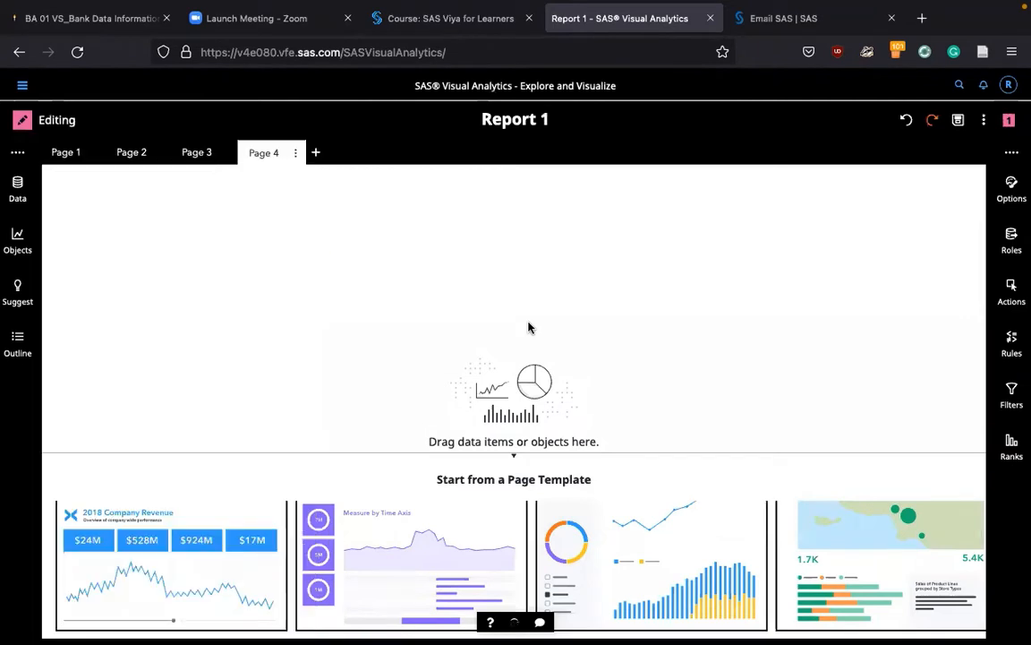
right_click(269, 157)
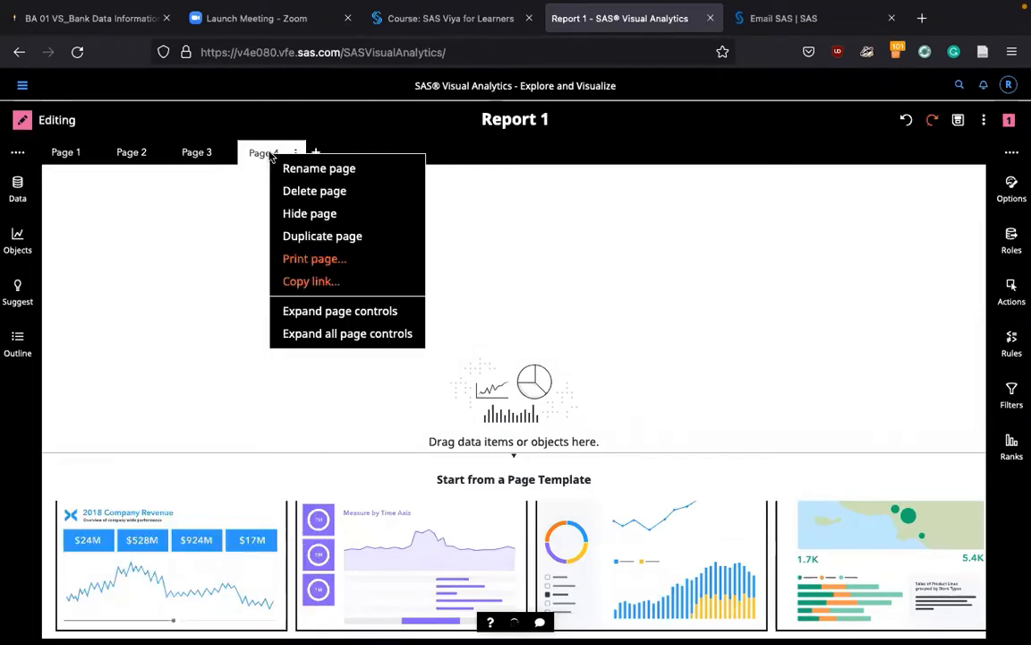
left_click(170, 240)
left_click(195, 161)
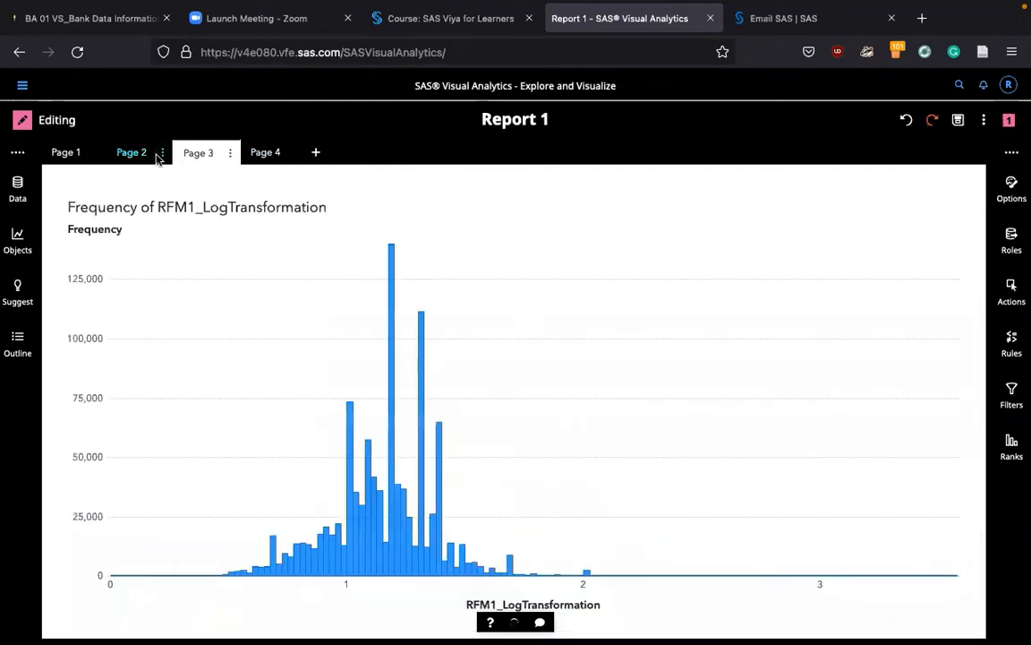
left_click(131, 153)
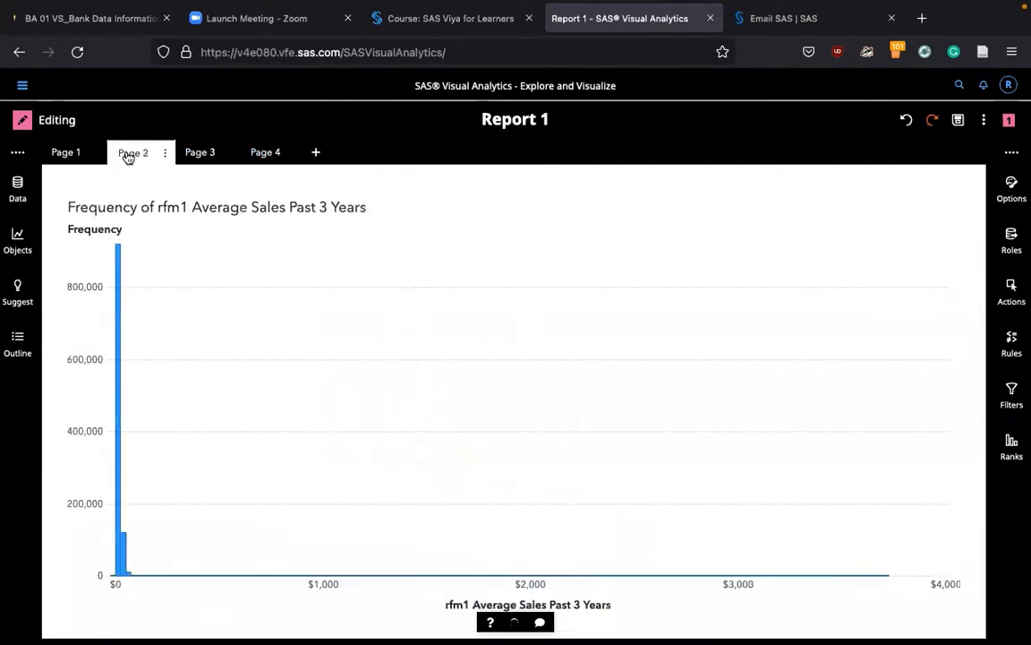
left_click(263, 154)
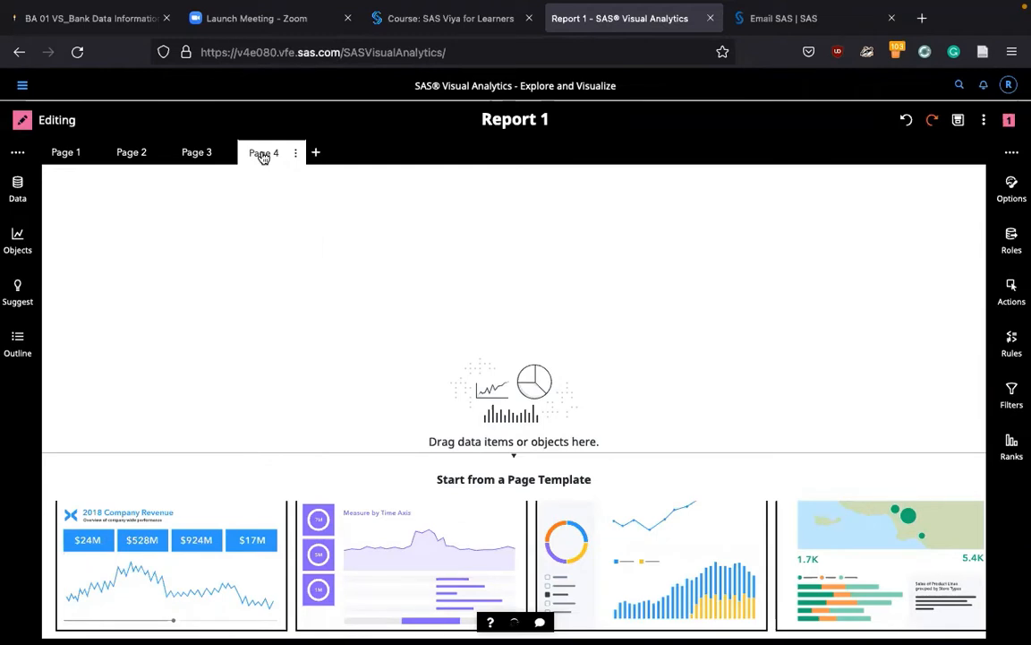
left_click(125, 150)
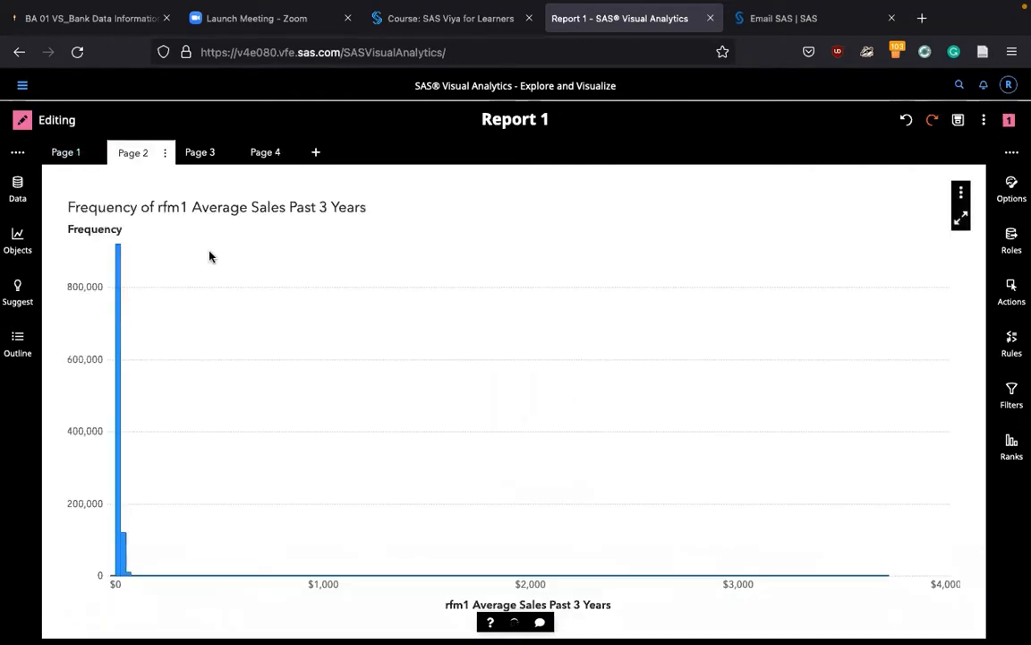
Add a fifth report page and plot rfm1 Average Sales Past 3 Years on it as a histogram.
left_click(315, 152)
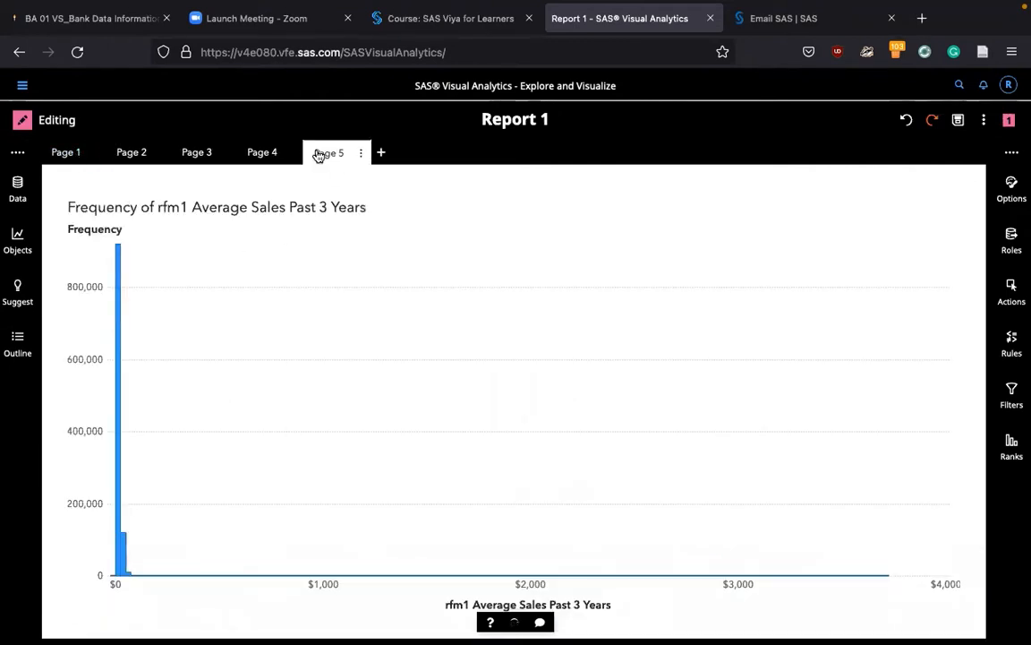
left_click(17, 189)
scroll(123, 427, "down", 3)
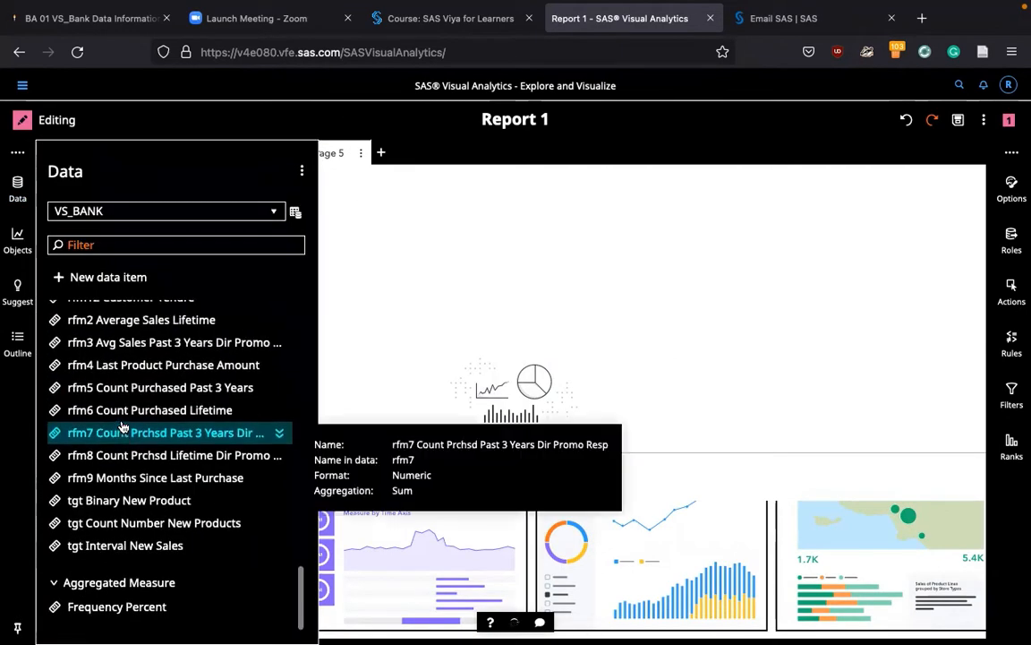
scroll(122, 428, "up", 5)
scroll(122, 427, "down", 1)
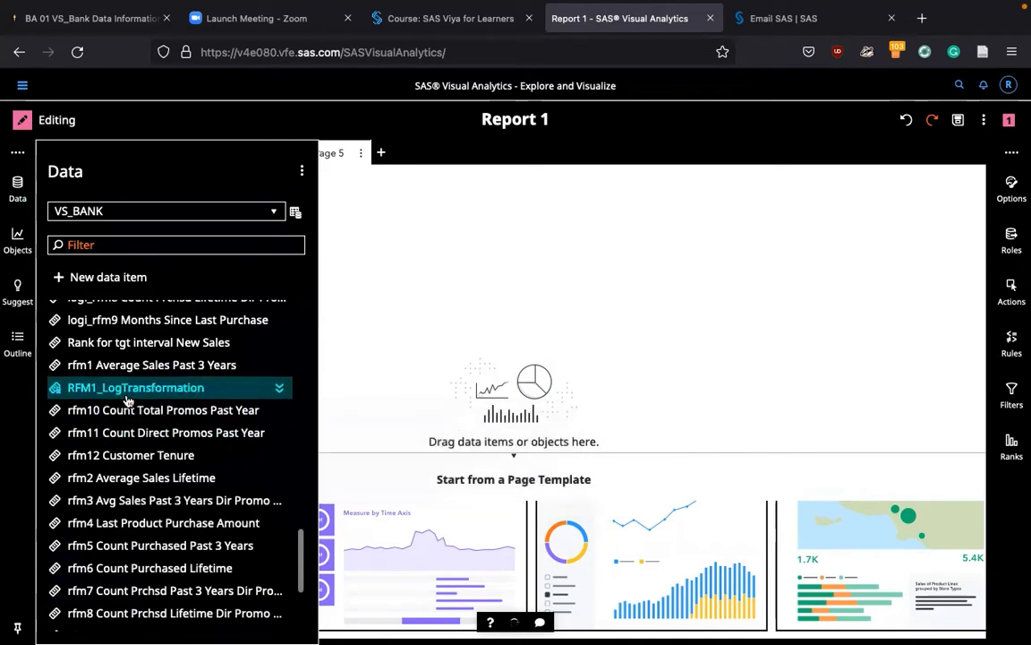
scroll(149, 493, "down", 1)
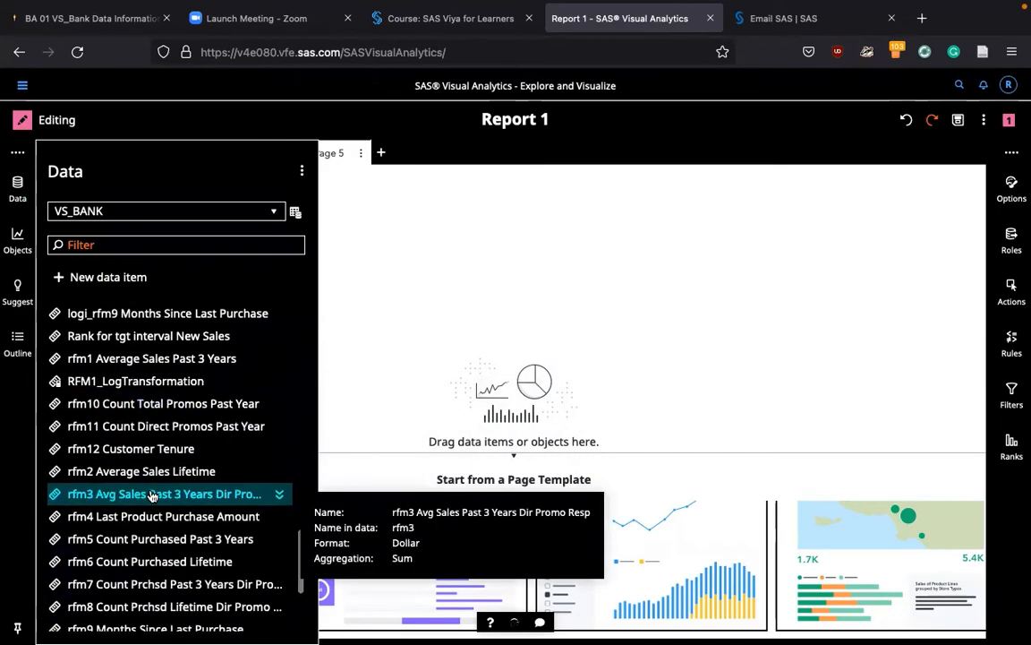
mouse_move(103, 366)
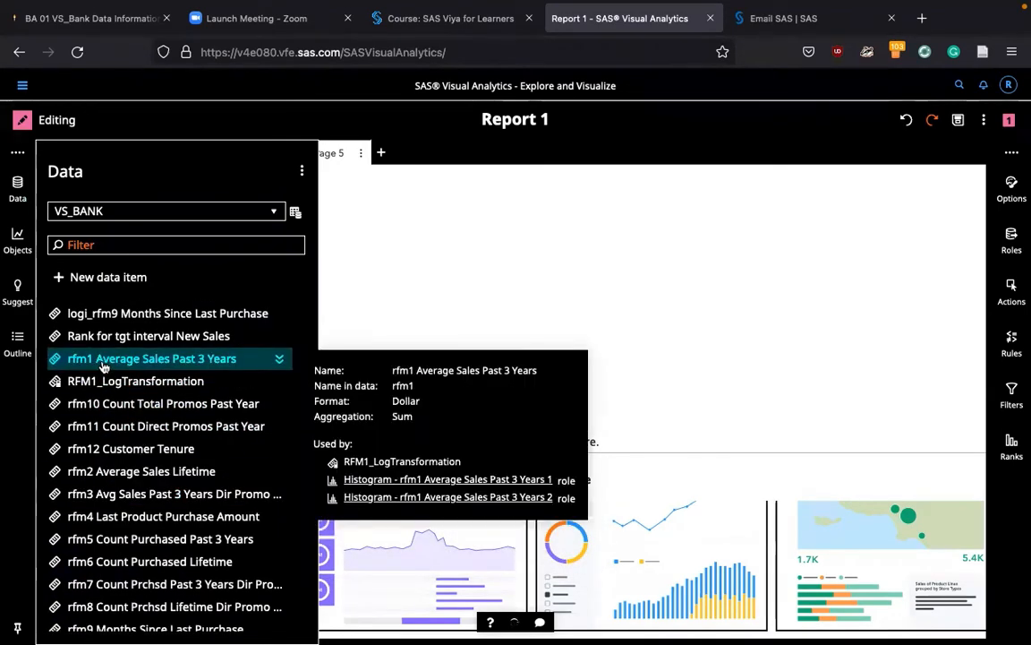
left_click_drag(103, 365, 365, 287)
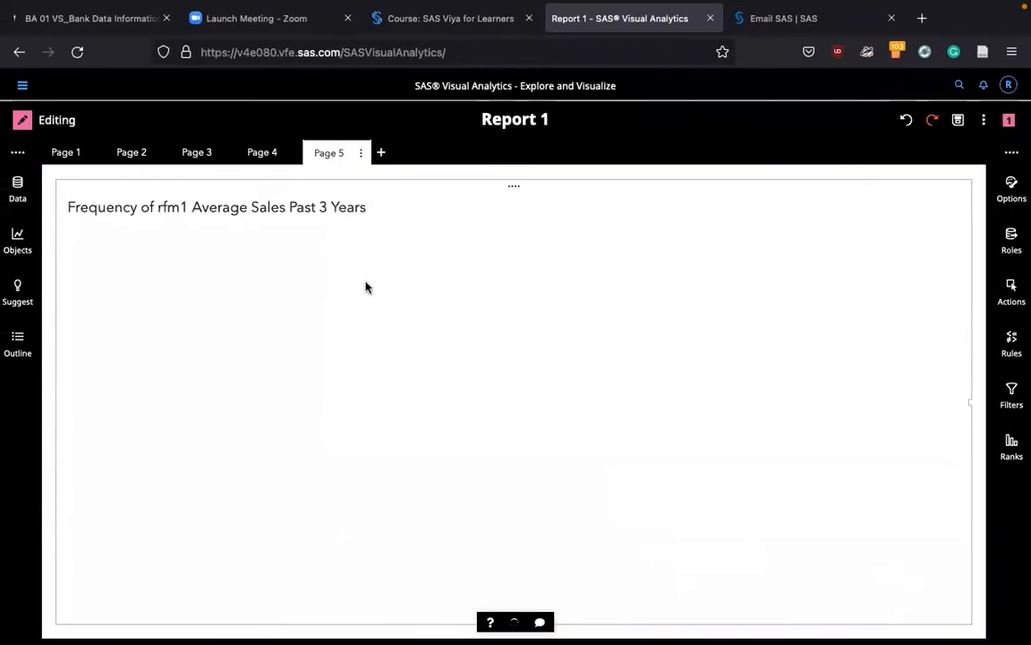
Switch the Page 5 histogram to RFM1_LogTransformation and place an rfm1 Average Sales Past 3 Years histogram beside it on the left.
left_click(17, 186)
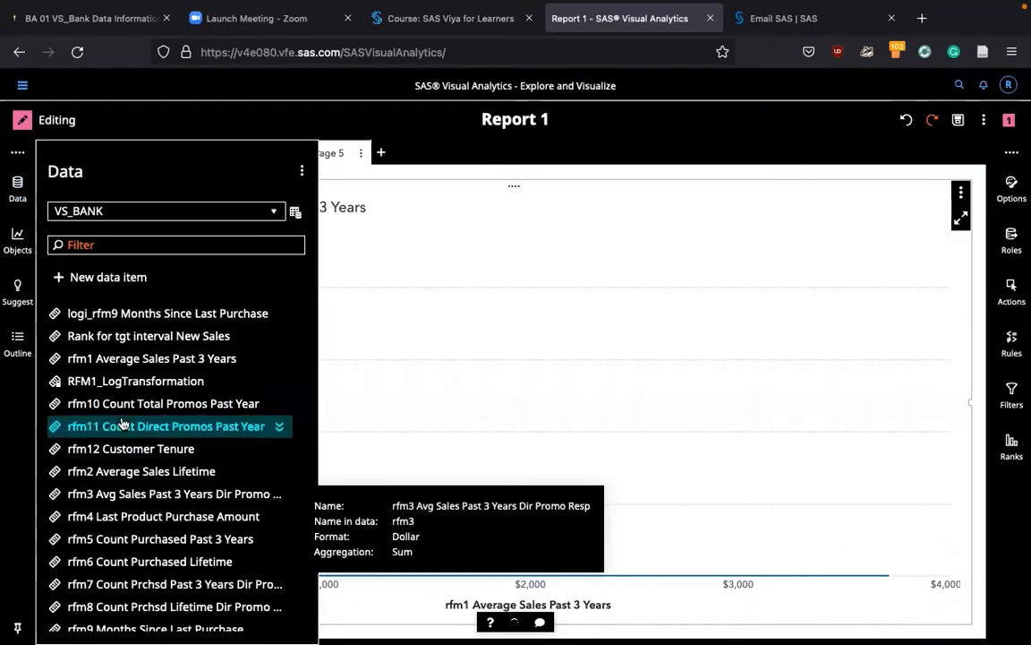
mouse_move(102, 390)
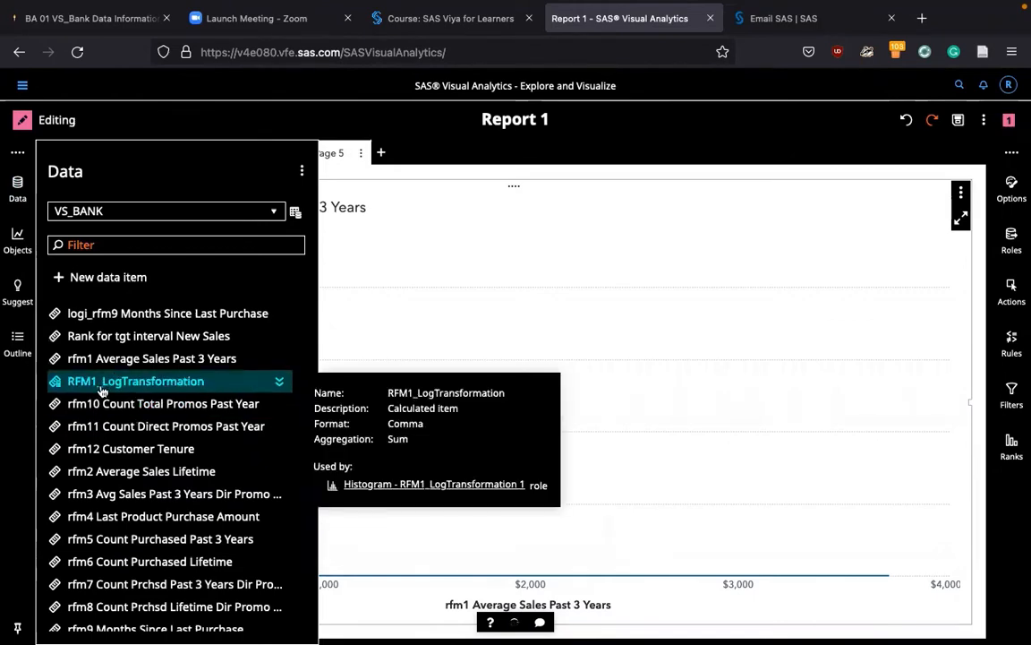
left_click_drag(103, 390, 647, 347)
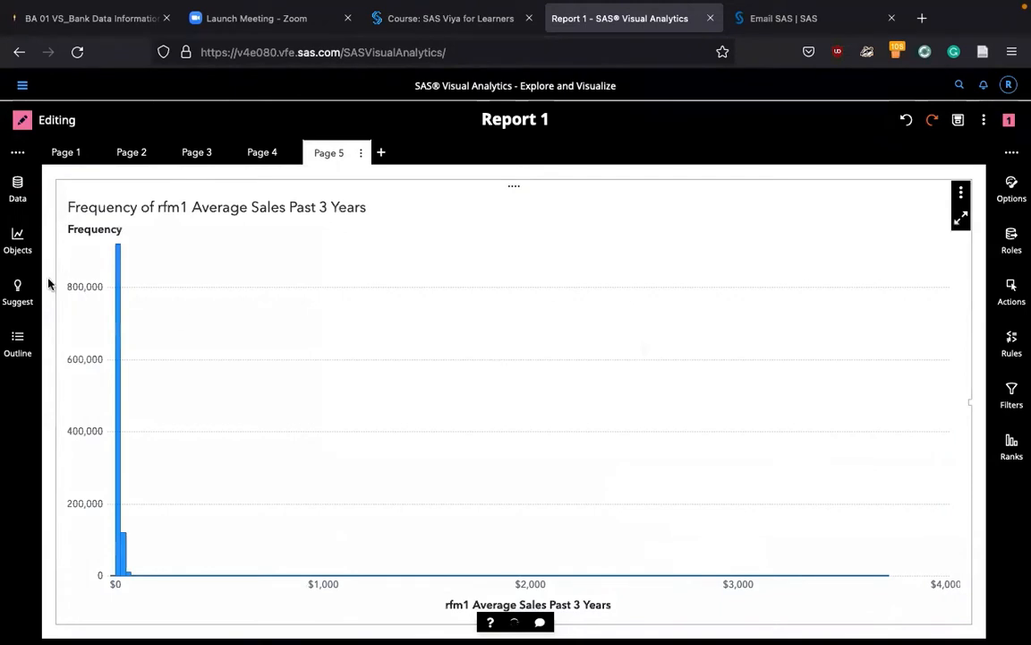
left_click(17, 190)
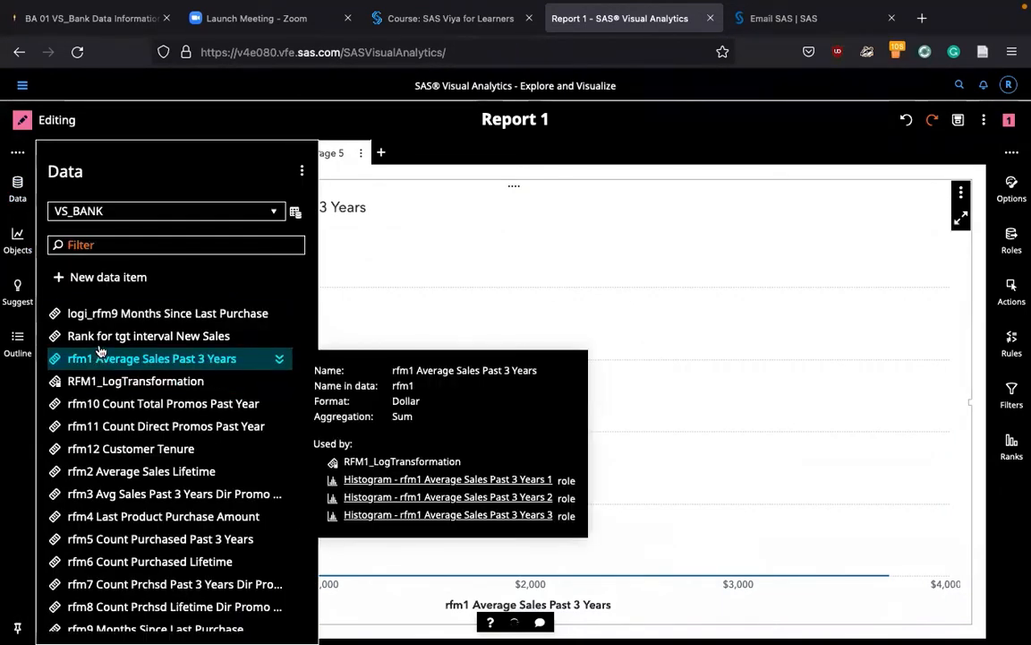
left_click_drag(96, 382, 555, 447)
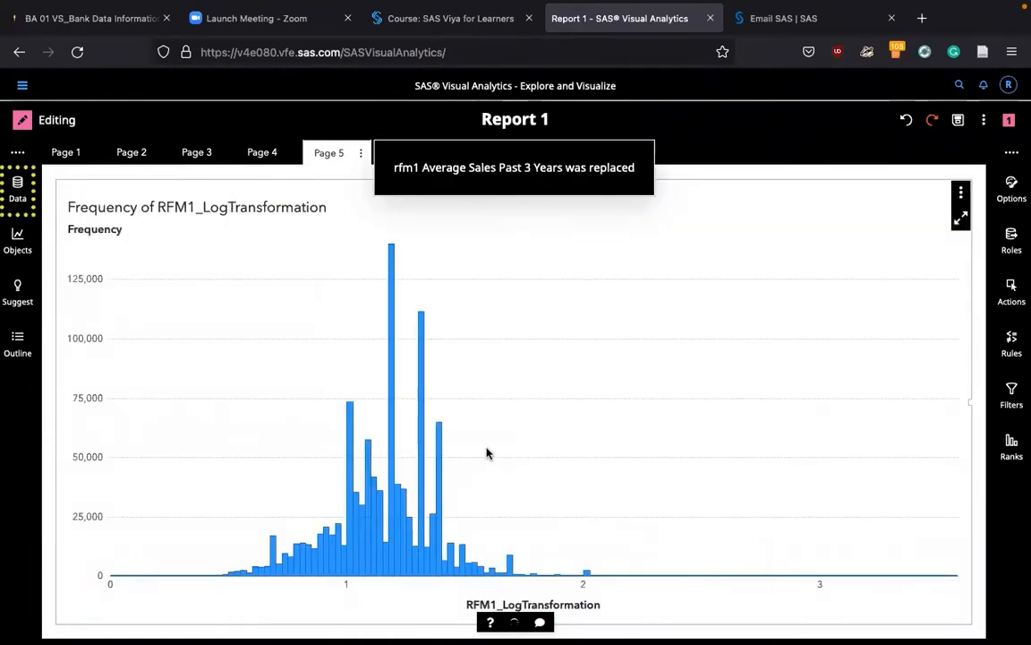
left_click(18, 186)
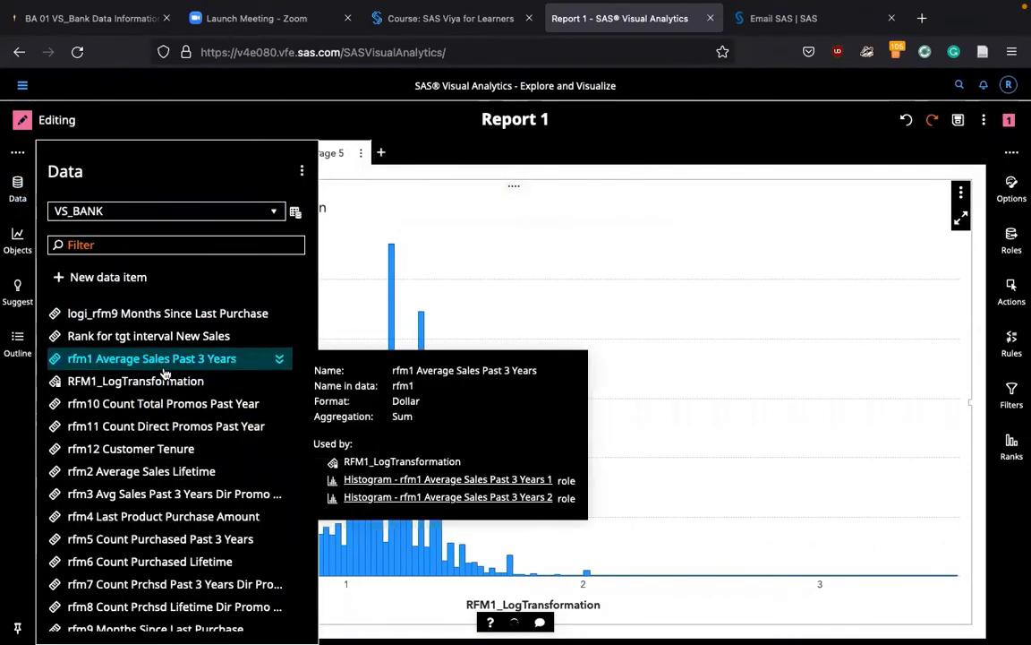
left_click_drag(164, 375, 157, 412)
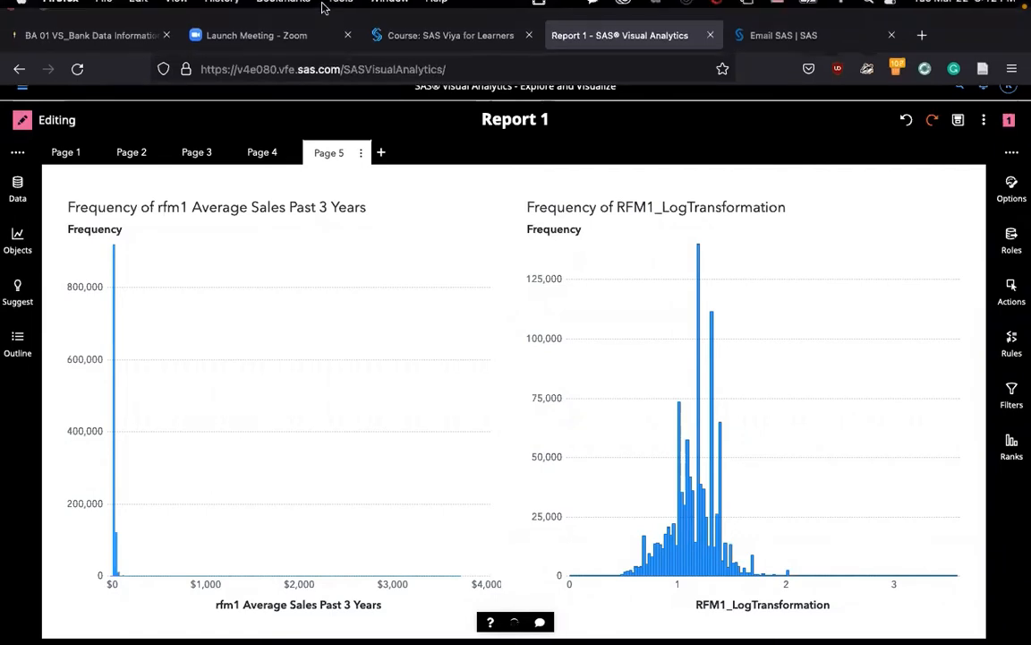
Look through the VS_BANK measures for the imputed i_rfm and log-transformed logi_rfm data items.
left_click(19, 191)
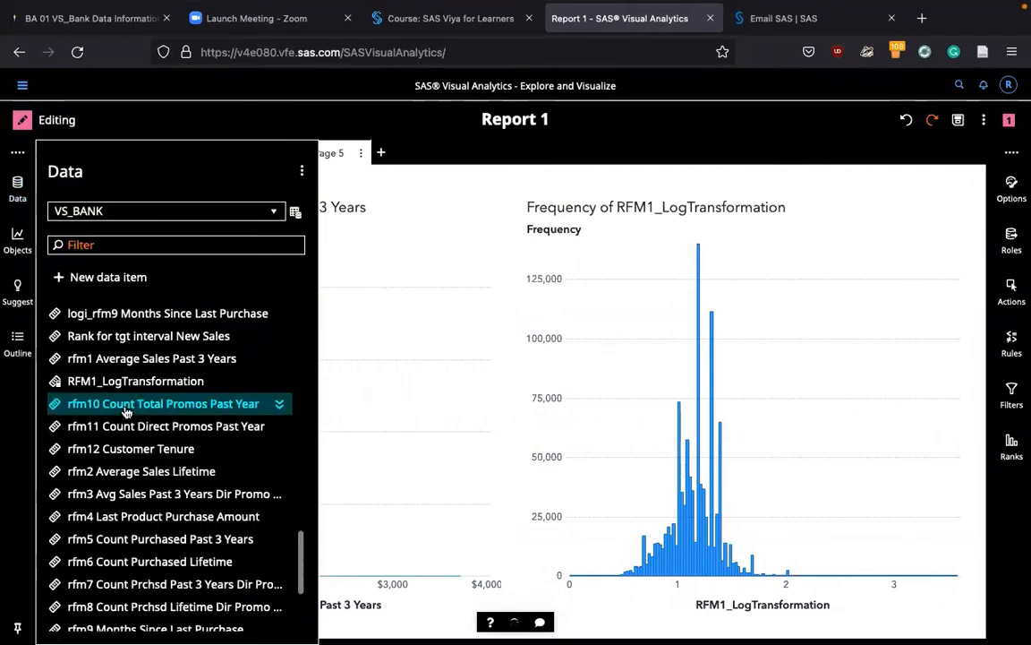
scroll(130, 408, "down", 3)
scroll(127, 411, "up", 5)
scroll(127, 413, "up", 3)
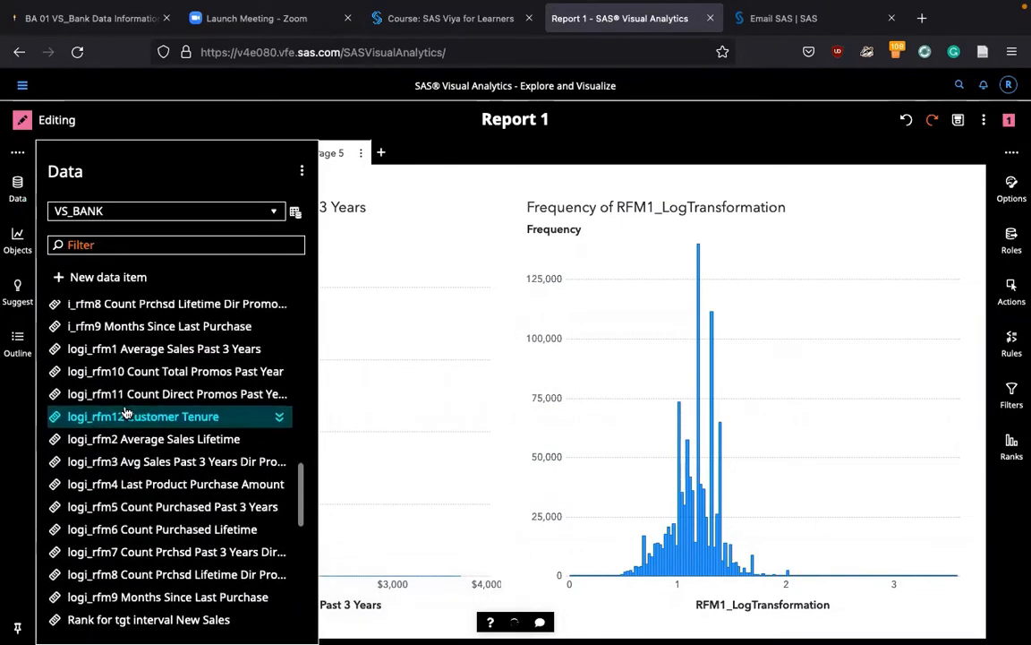
scroll(89, 417, "up", 2)
mouse_move(83, 421)
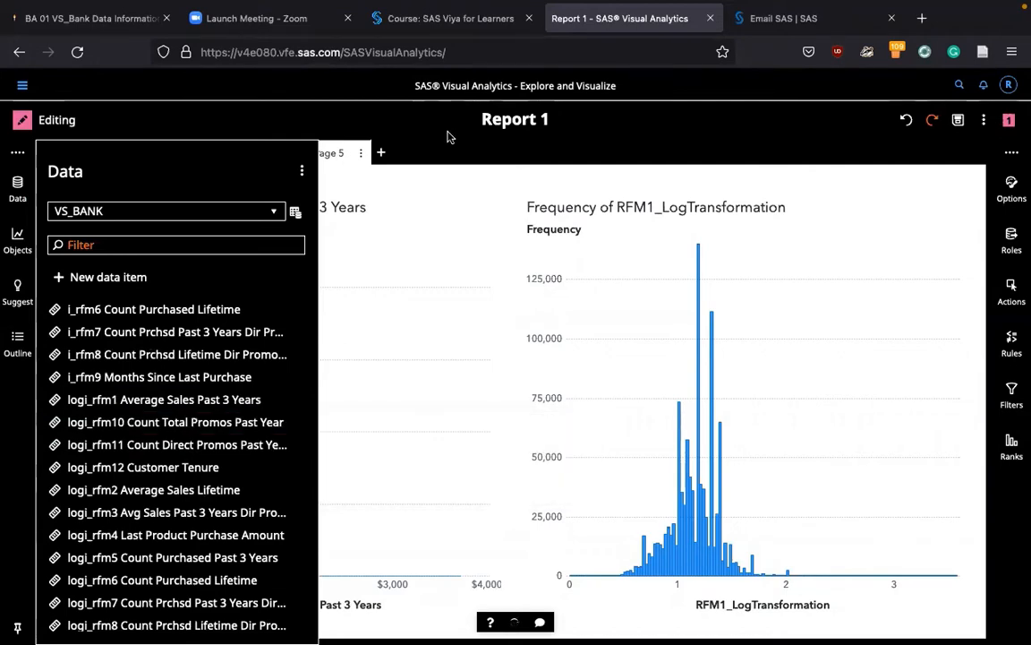
Add a sixth report page and review the VS_BANK data items from the demog measures down to the tgt measures.
left_click(385, 154)
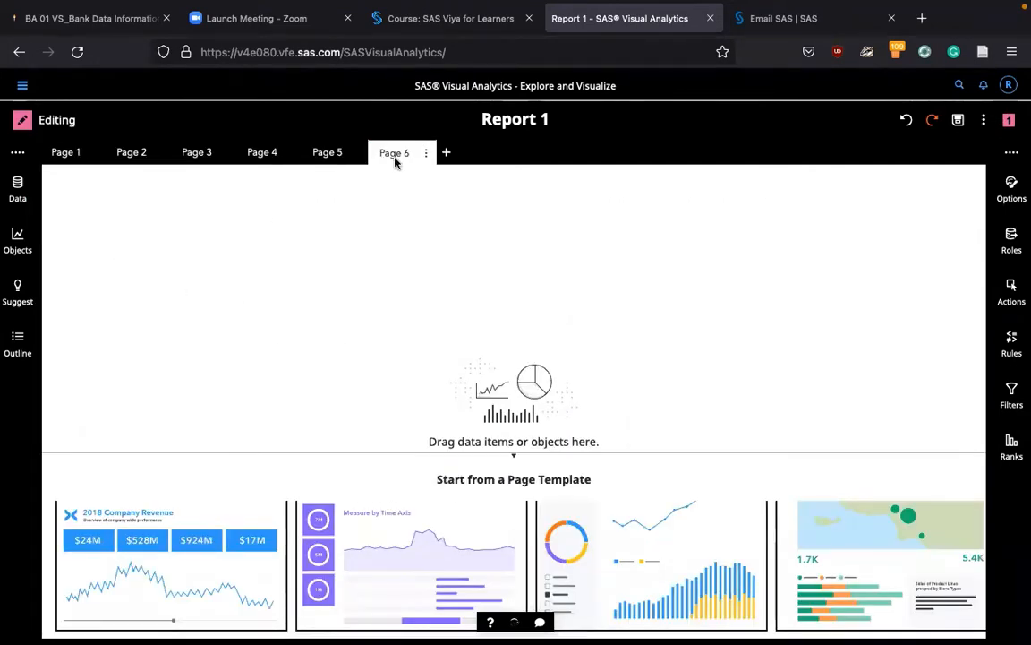
left_click(18, 179)
scroll(144, 358, "up", 15)
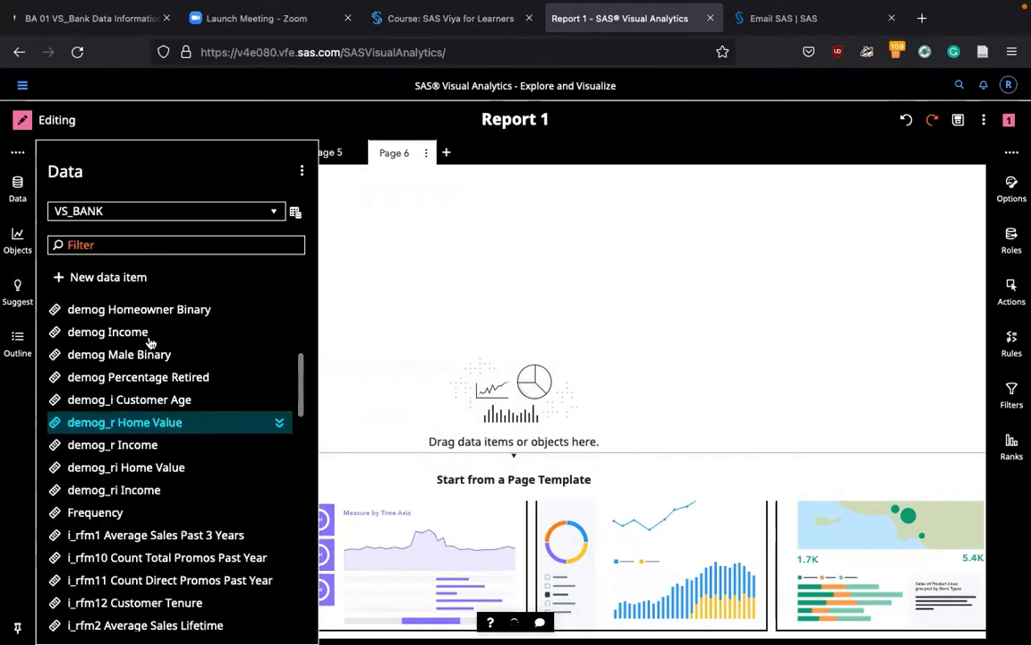
scroll(152, 472, "down", 1)
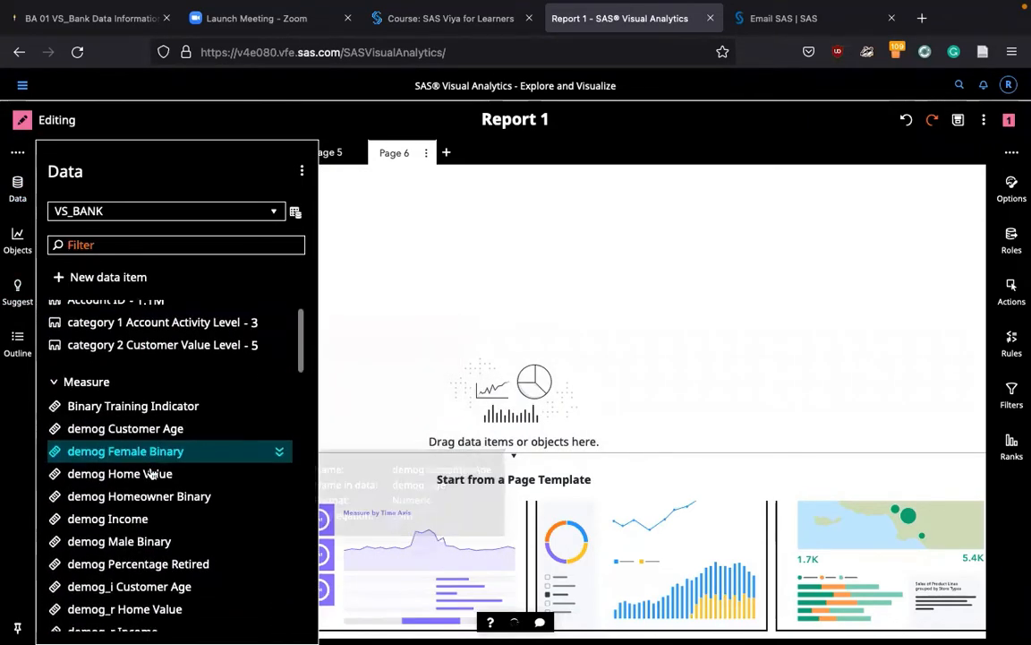
scroll(152, 509, "down", 8)
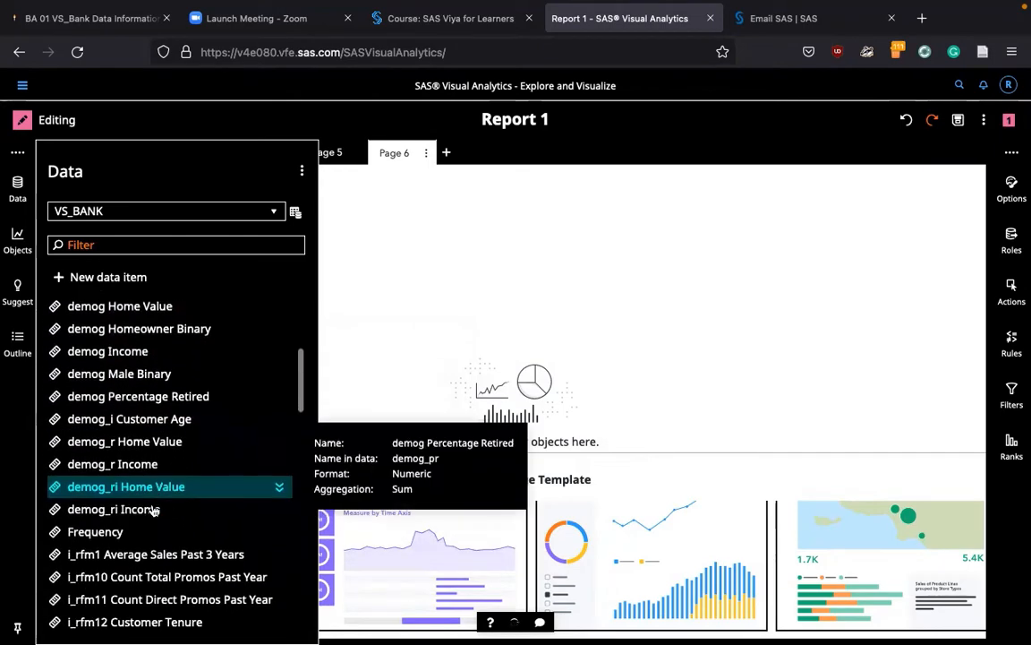
scroll(153, 509, "down", 18)
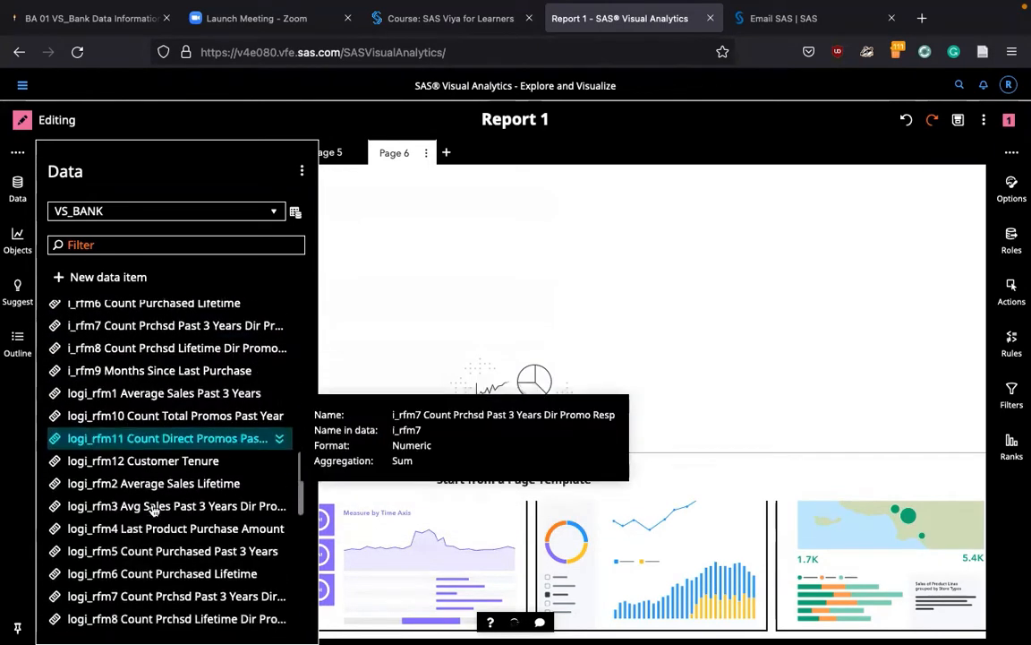
scroll(152, 509, "down", 4)
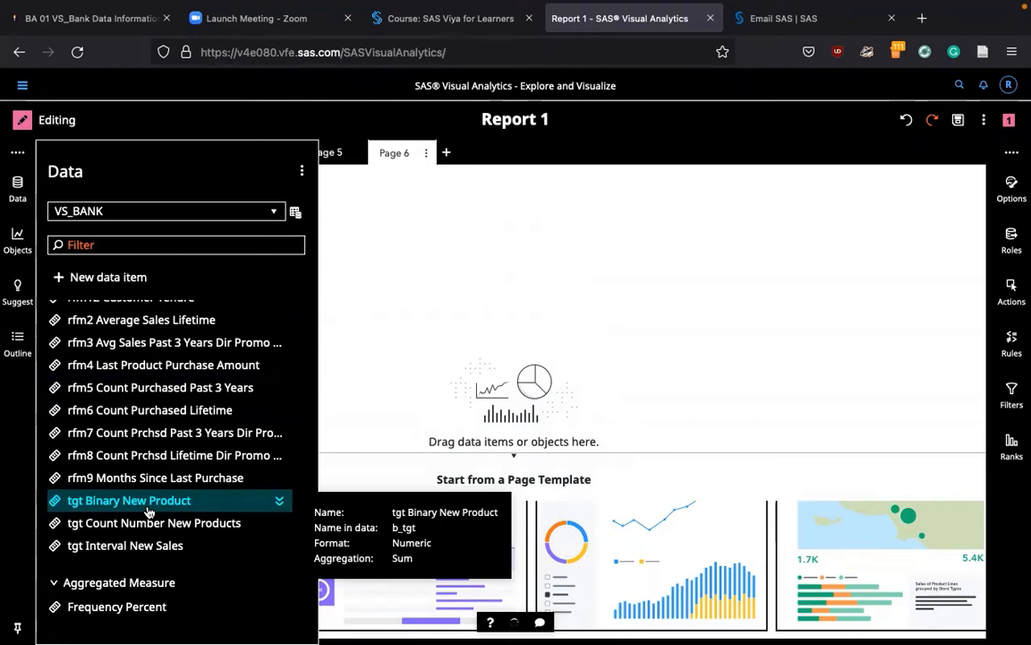
Plot tgt Binary New Product as a histogram on Page 6 and check the frequency of both bars.
left_click_drag(148, 511, 476, 357)
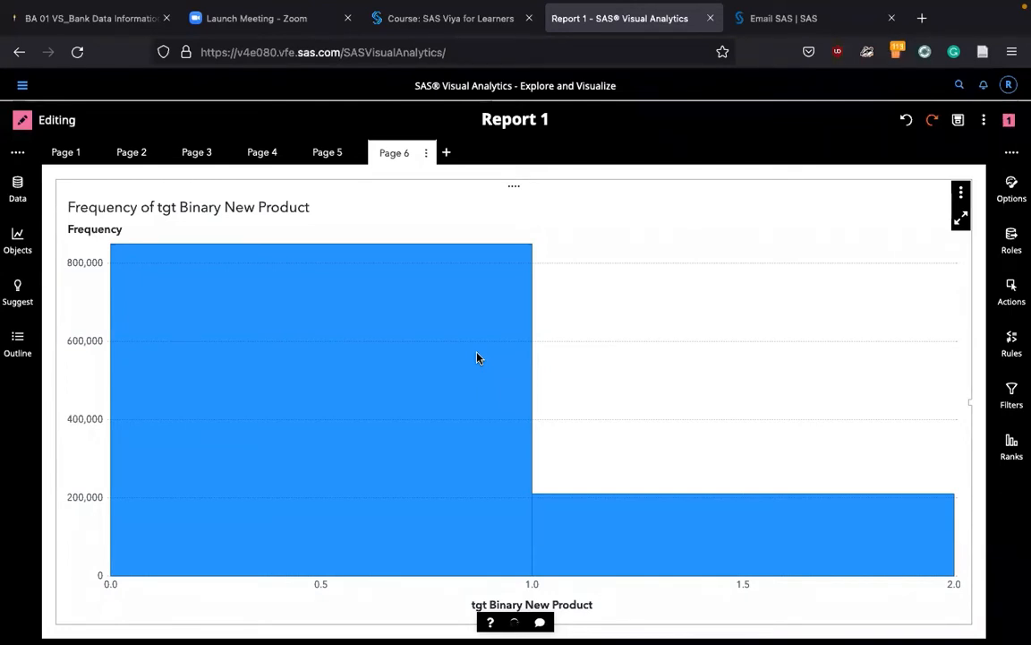
mouse_move(225, 311)
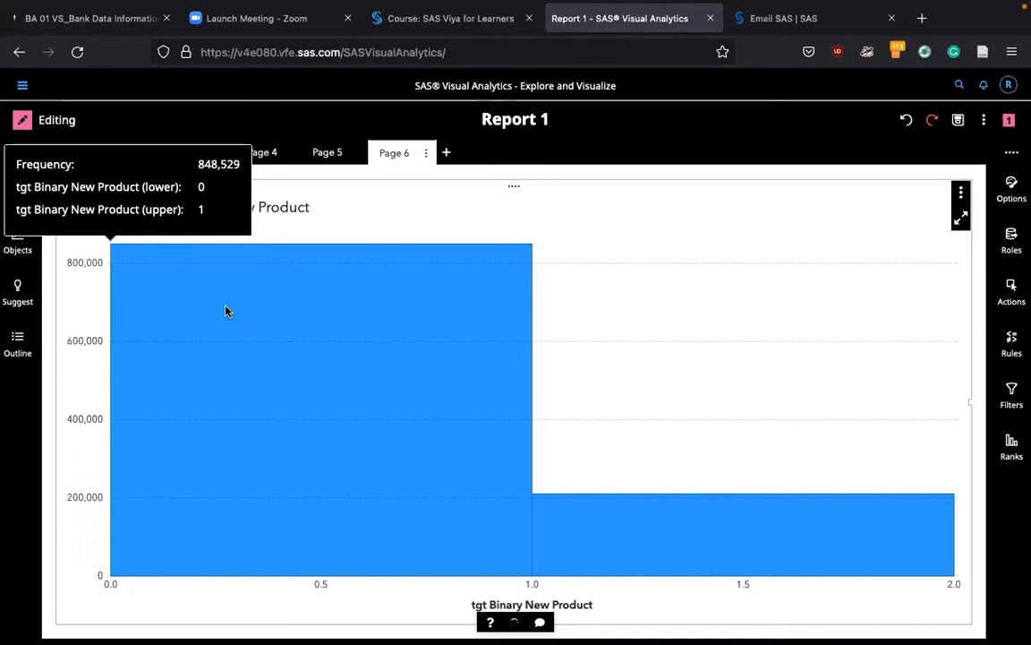
mouse_move(718, 529)
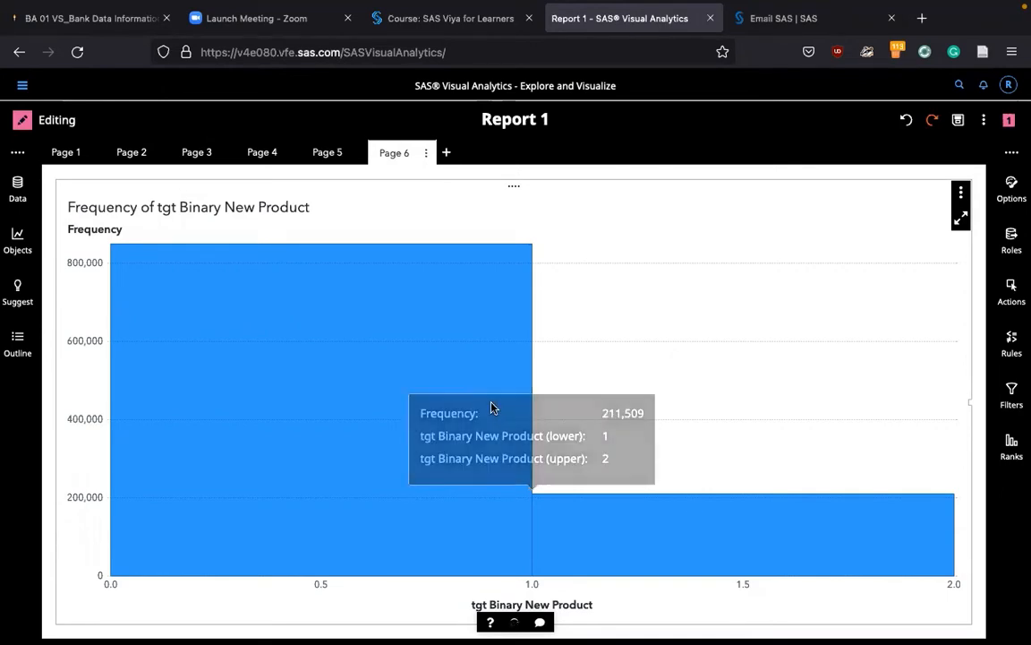
Look through the VS_BANK data items and expand the properties of tgt Binary New Product.
left_click(18, 186)
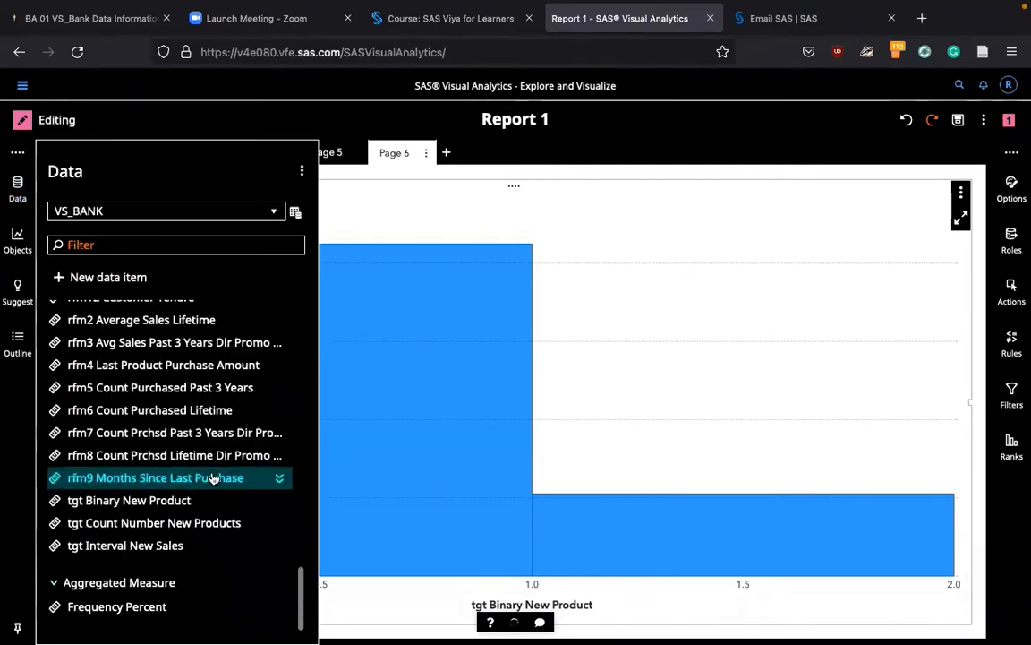
scroll(213, 478, "up", 4)
scroll(213, 478, "up", 12)
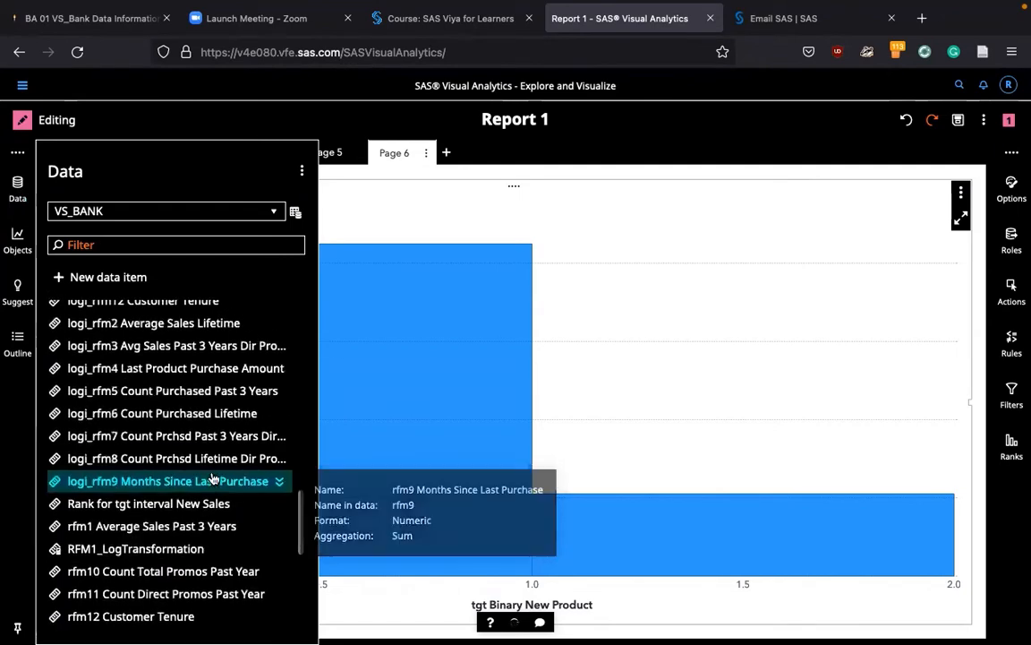
scroll(213, 478, "up", 10)
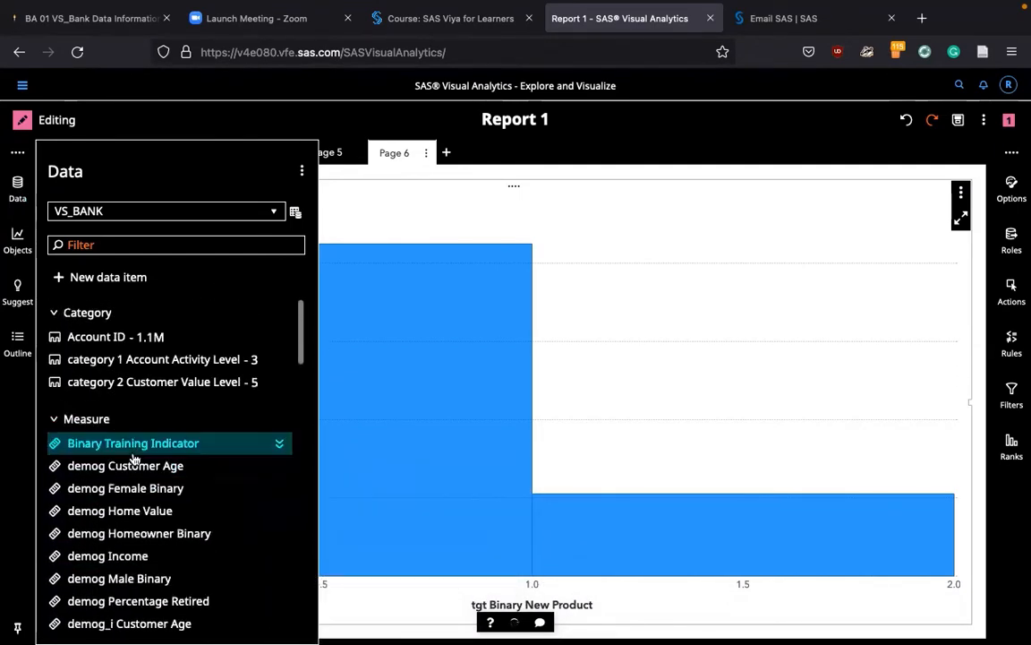
scroll(148, 484, "down", 15)
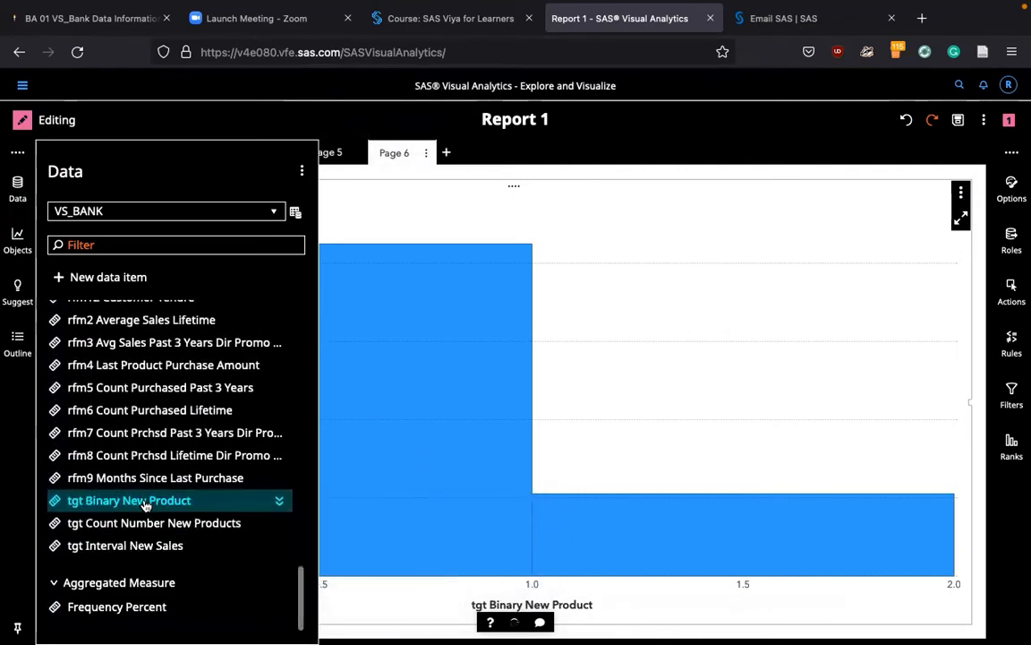
mouse_move(146, 504)
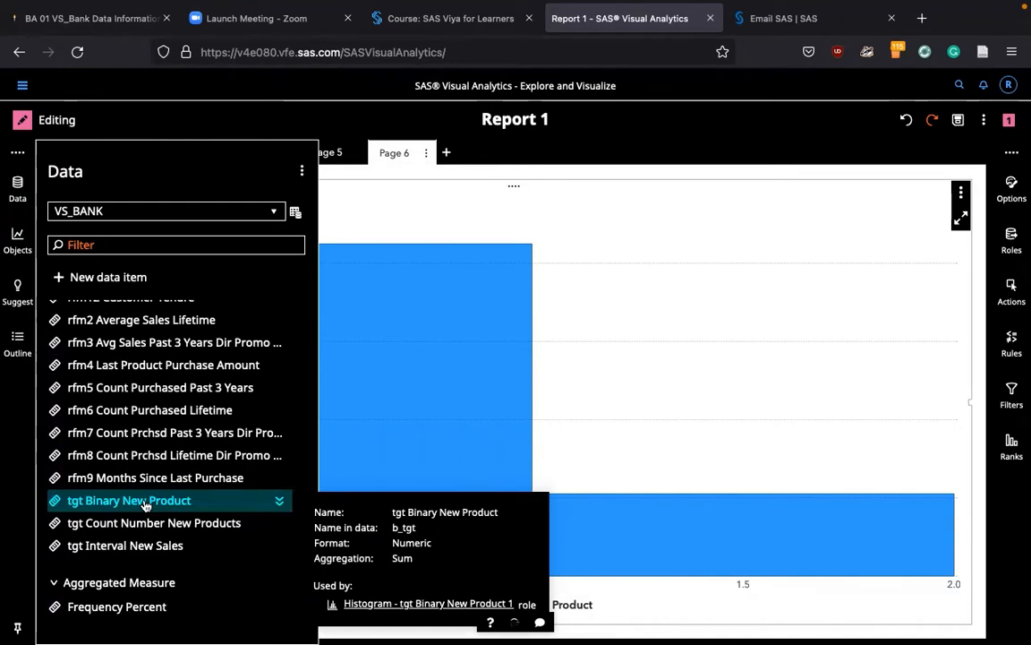
left_click(281, 502)
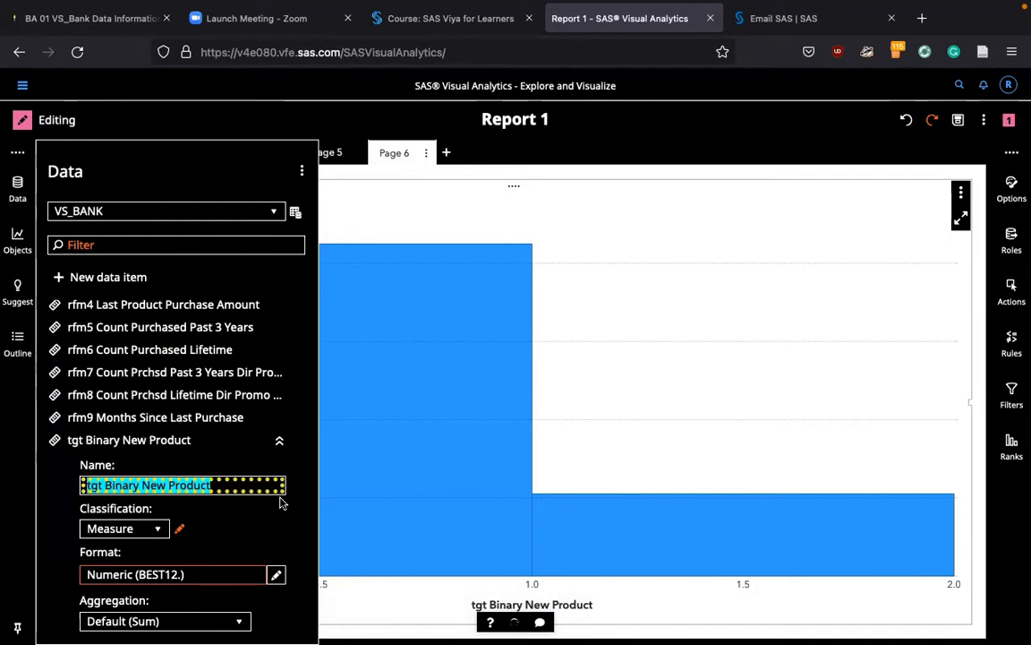
left_click(148, 440)
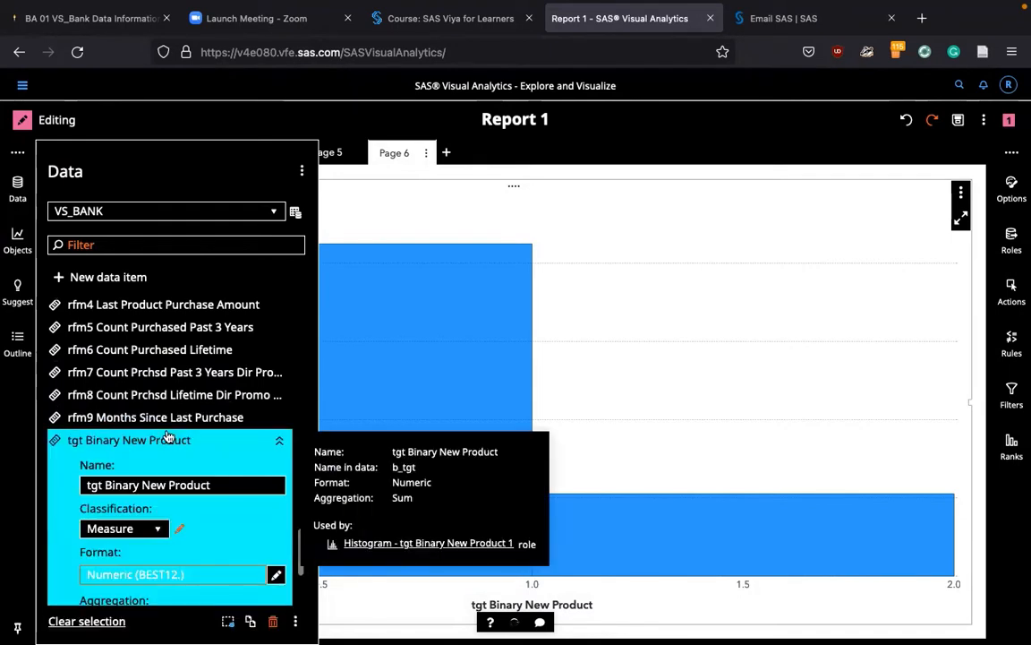
left_click(72, 418)
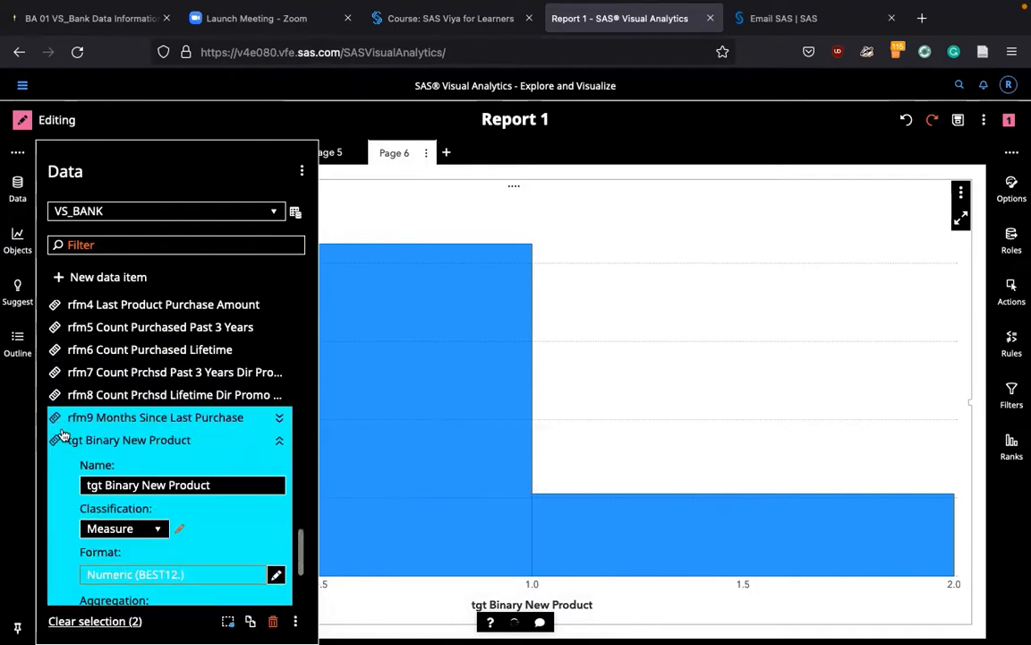
left_click(57, 439)
left_click(94, 438)
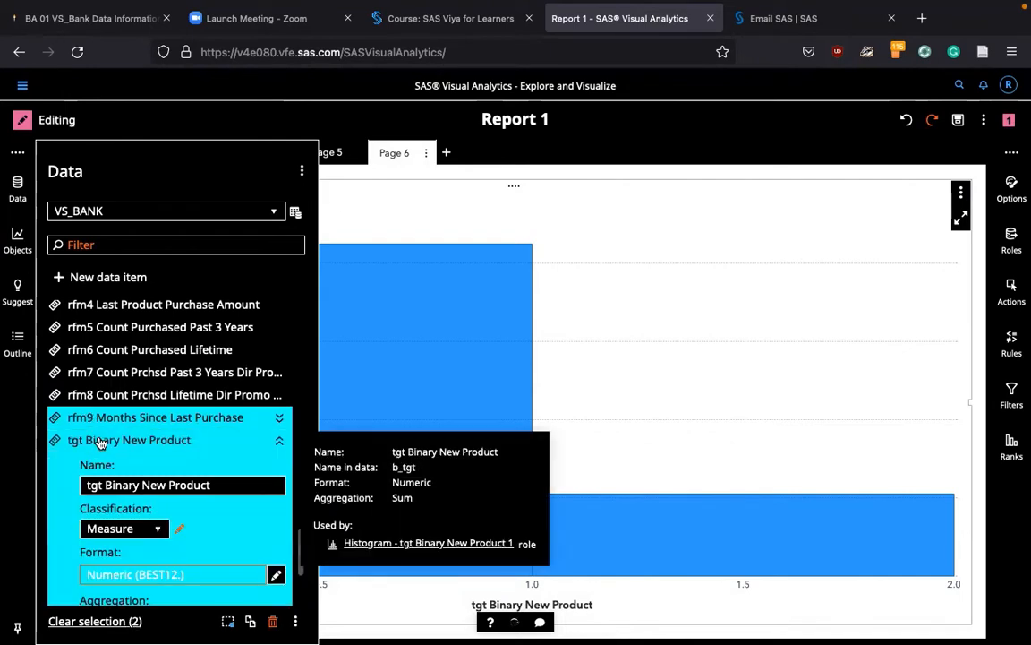
left_click(143, 351)
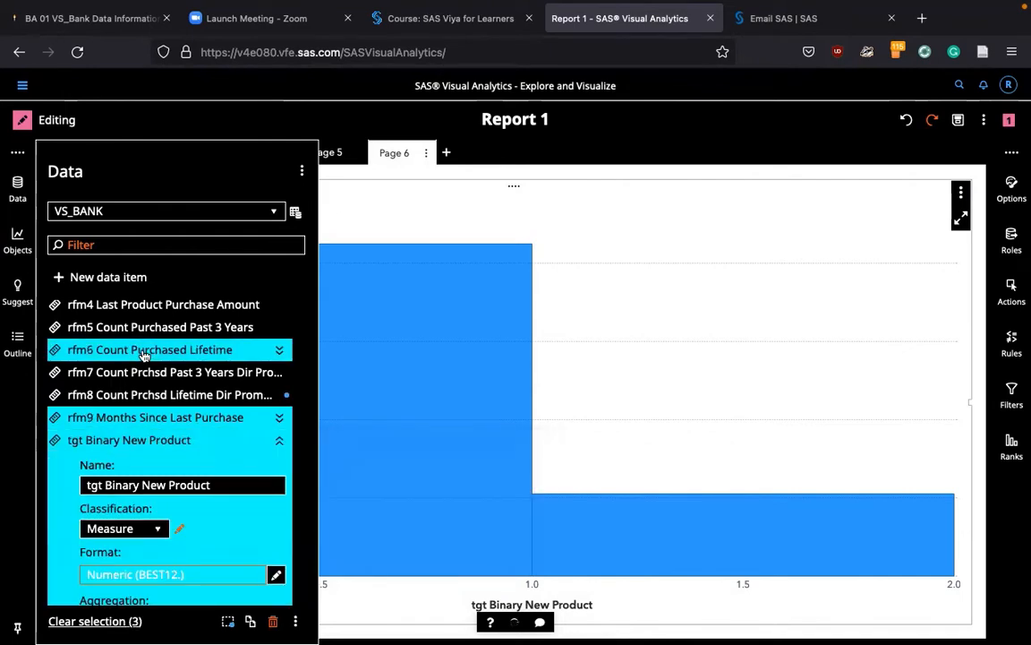
left_click(279, 440)
left_click(199, 430)
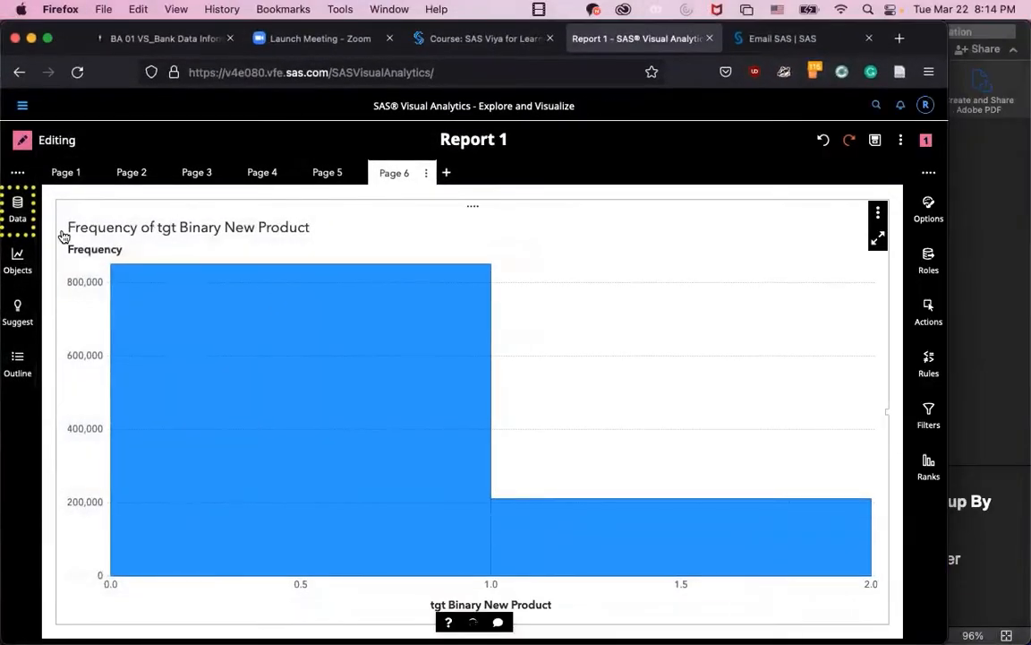
left_click(16, 208)
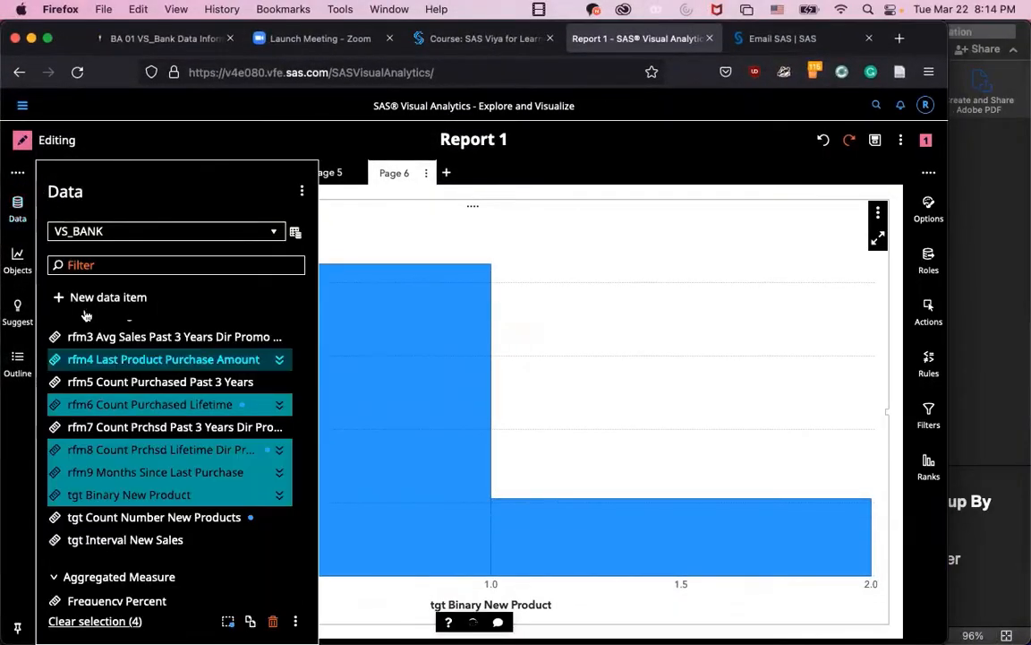
left_click(201, 266)
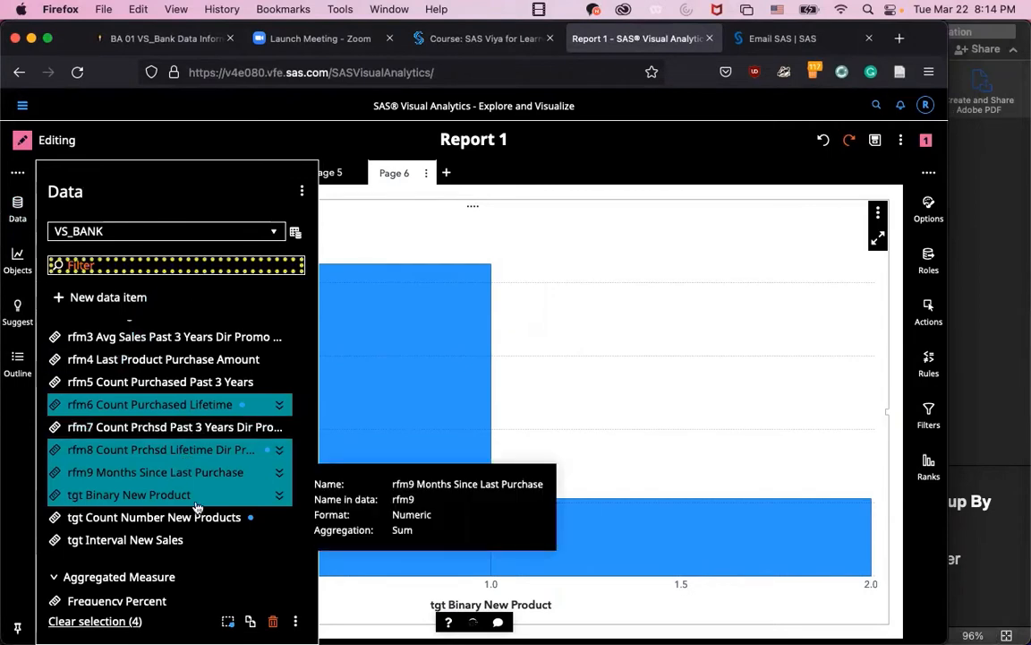
key("Escape")
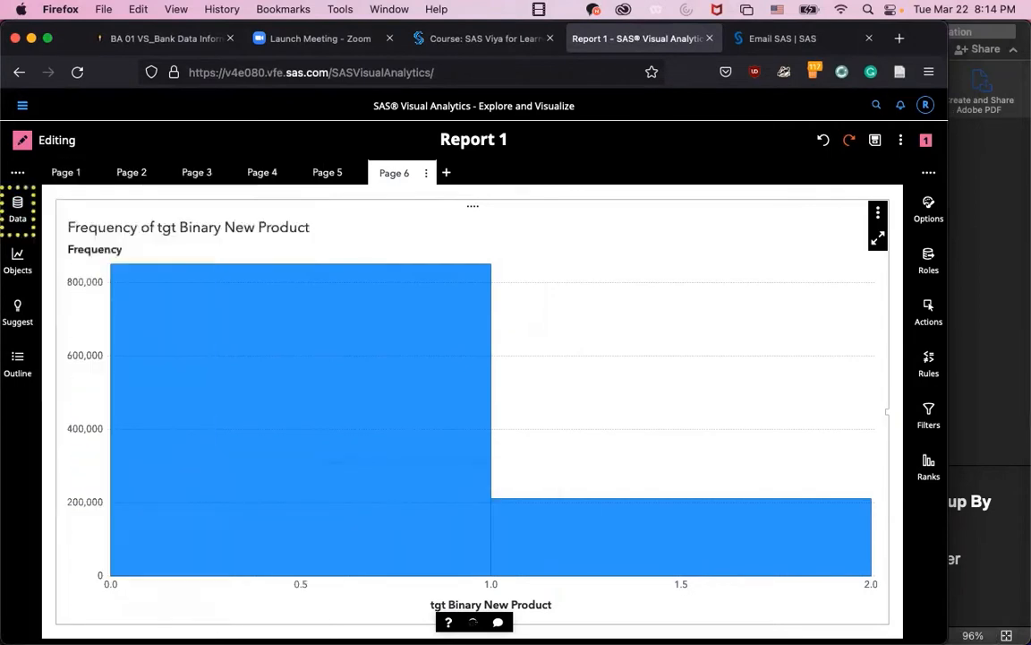
left_click(17, 261)
left_click(16, 209)
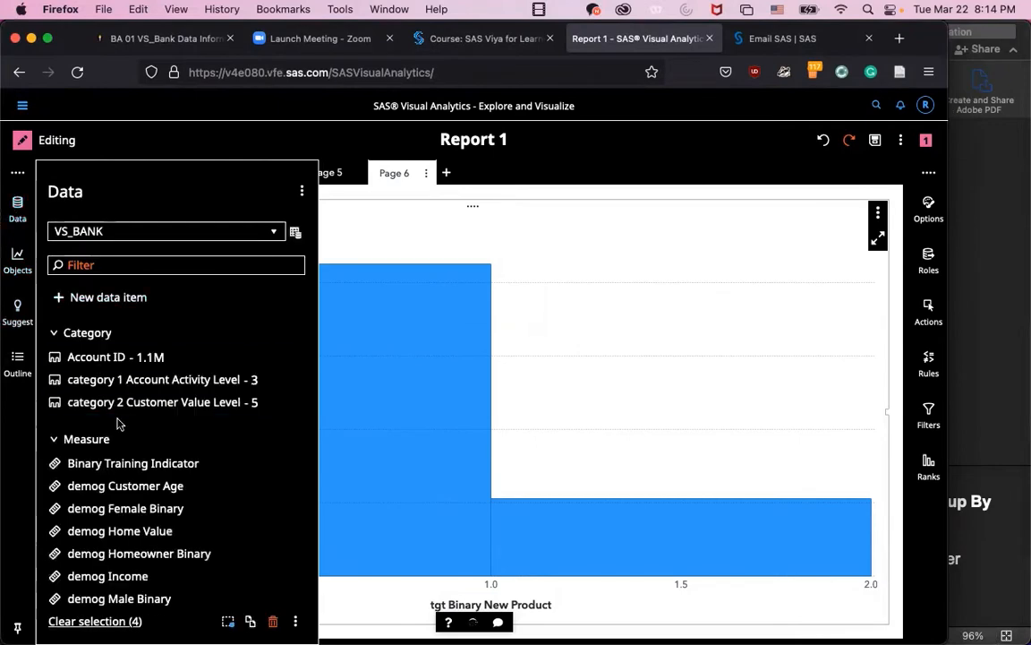
scroll(117, 423, "down", 10)
scroll(117, 424, "down", 5)
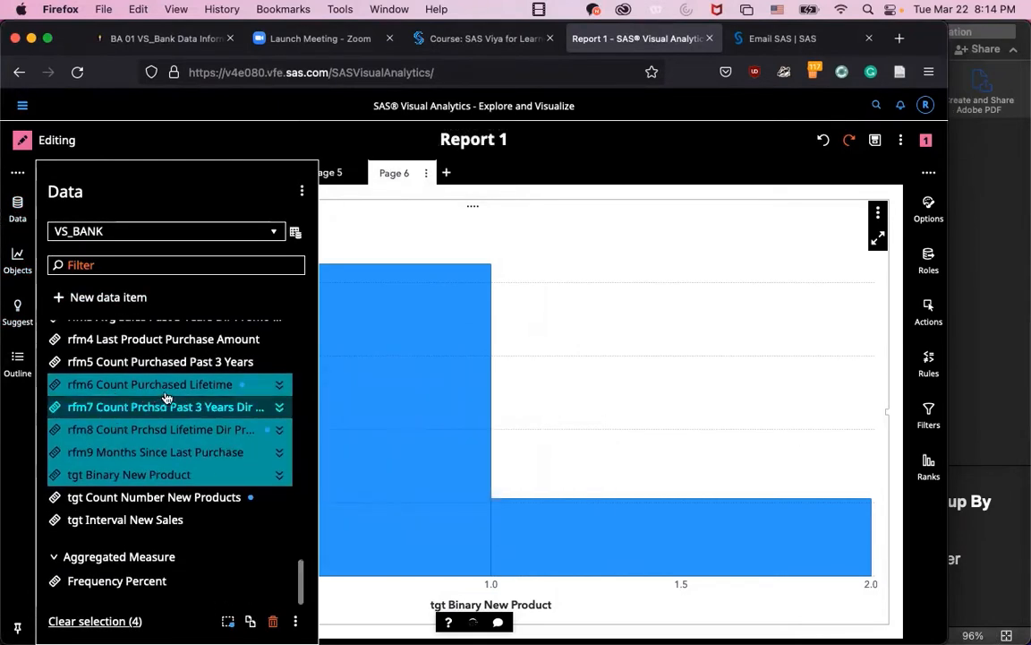
Deselect the extra rfm measures in the VS_BANK data list so that only tgt Binary New Product stays selected.
right_click(121, 474)
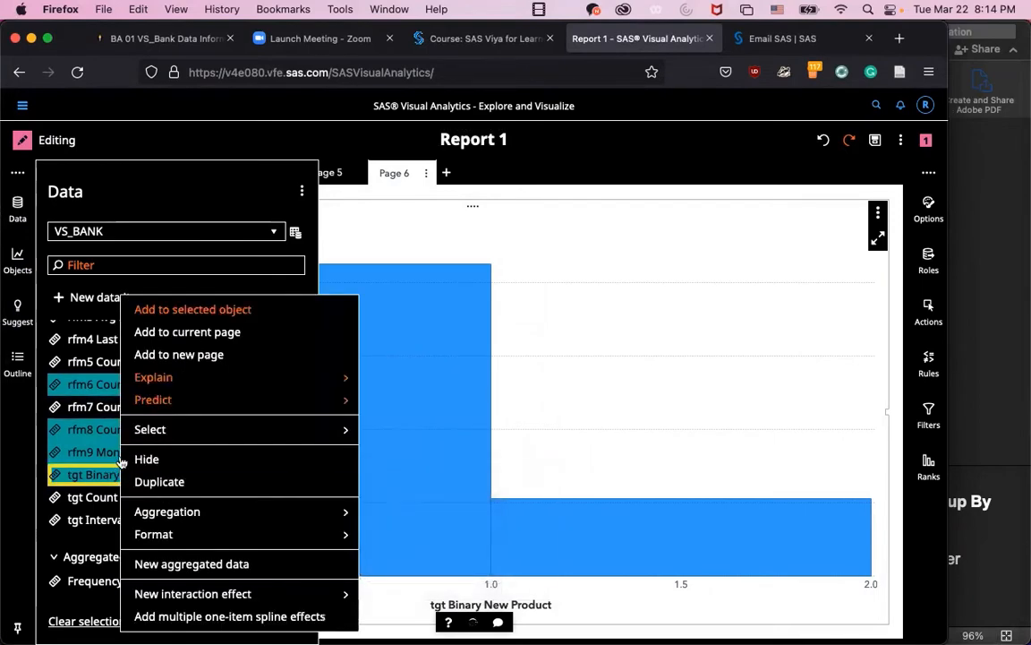
mouse_move(133, 434)
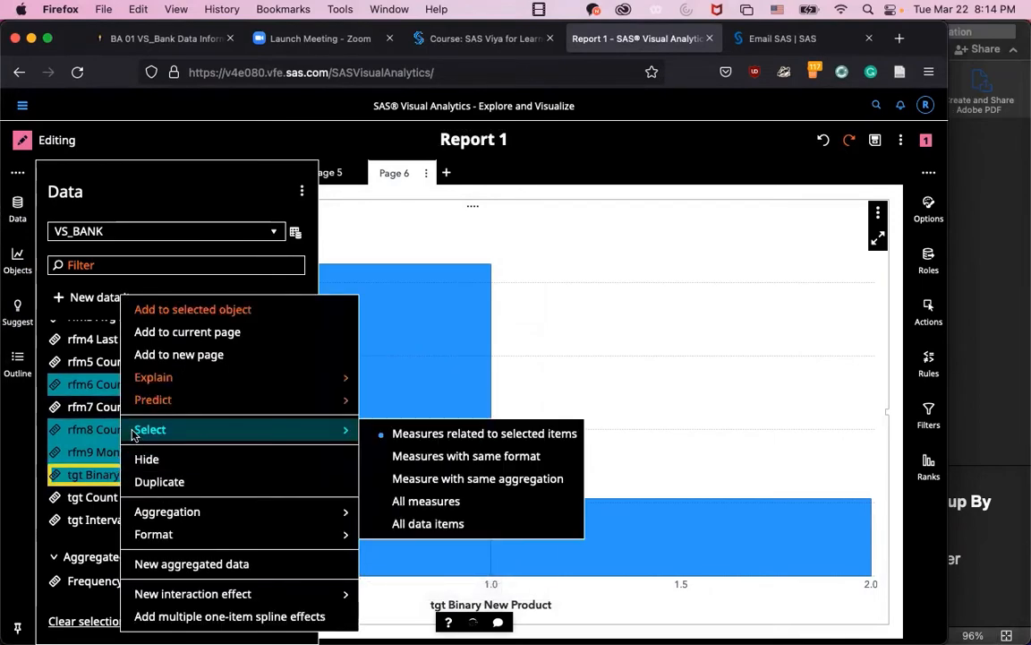
left_click(59, 431)
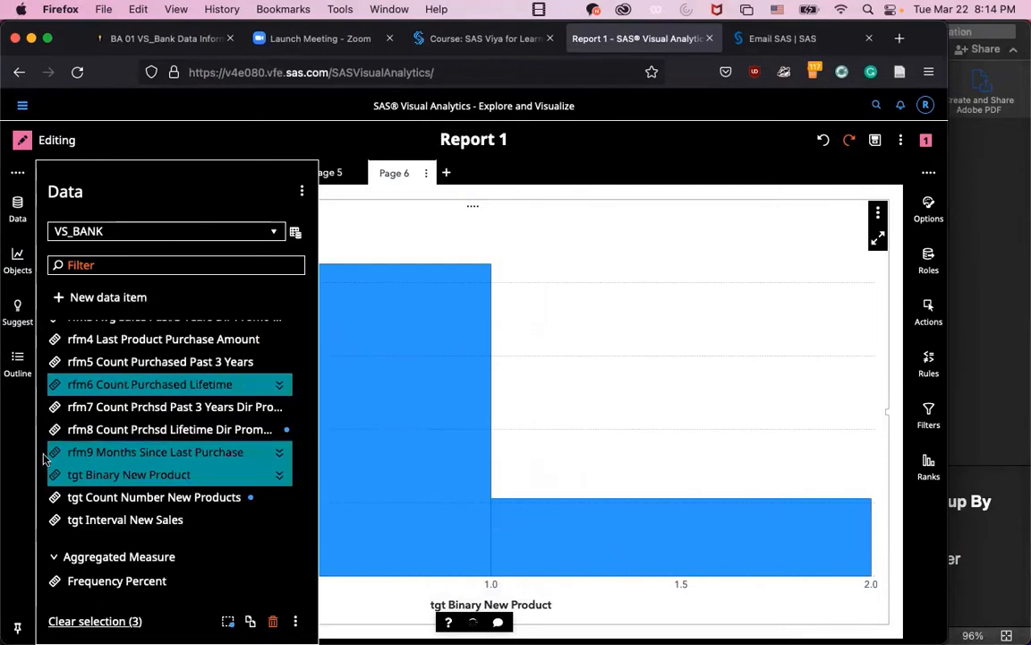
left_click(52, 451)
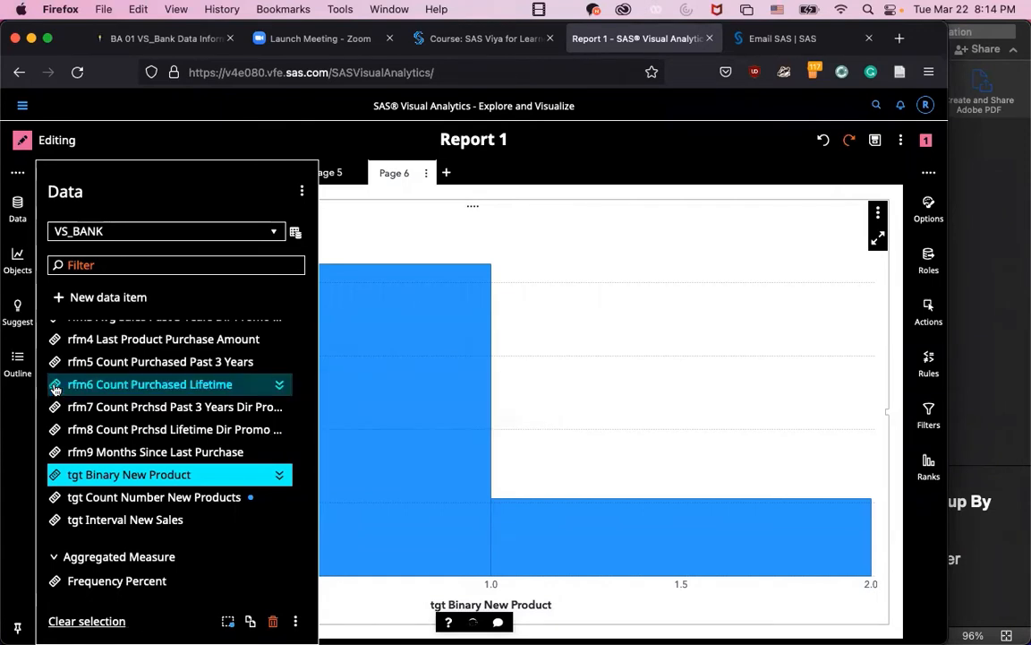
left_click(55, 385, "super")
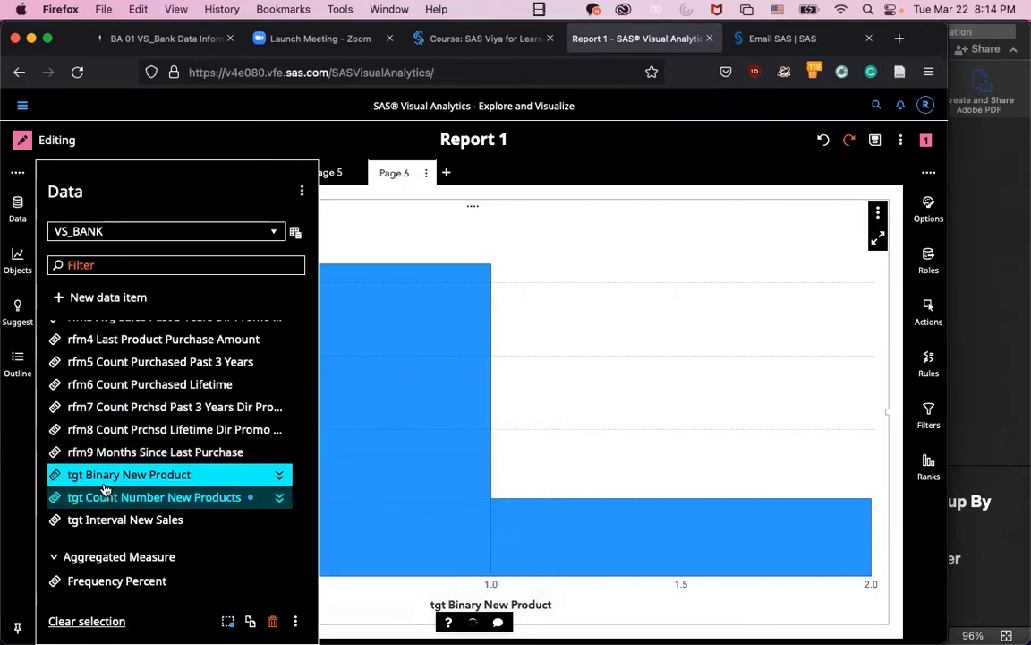
Duplicate the tgt Binary New Product measure and rename the copy tgt Binary New Product New.
mouse_move(95, 484)
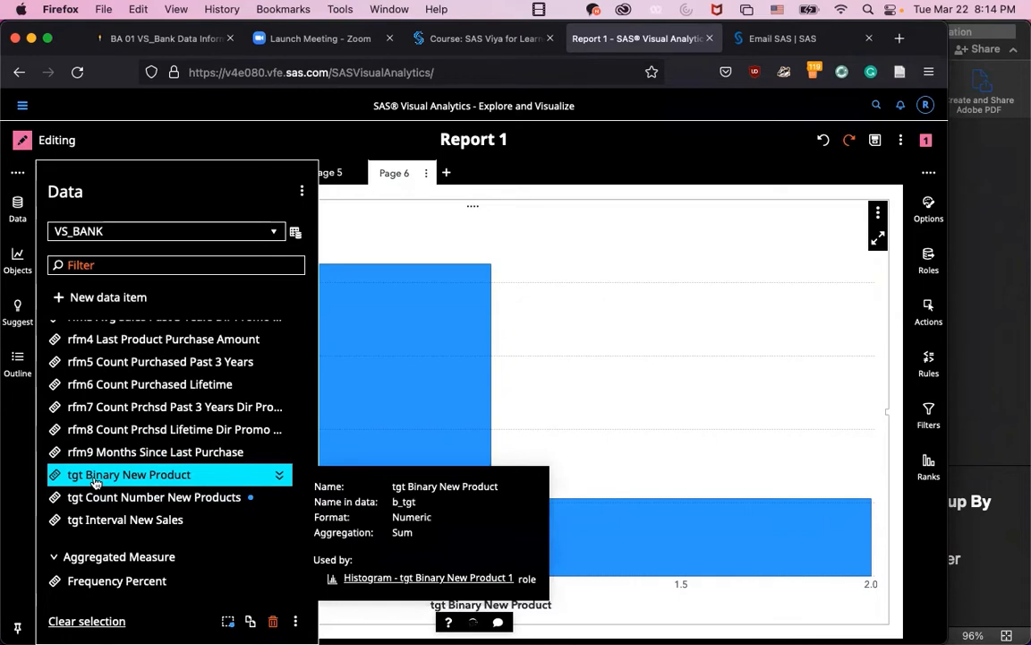
right_click(95, 483)
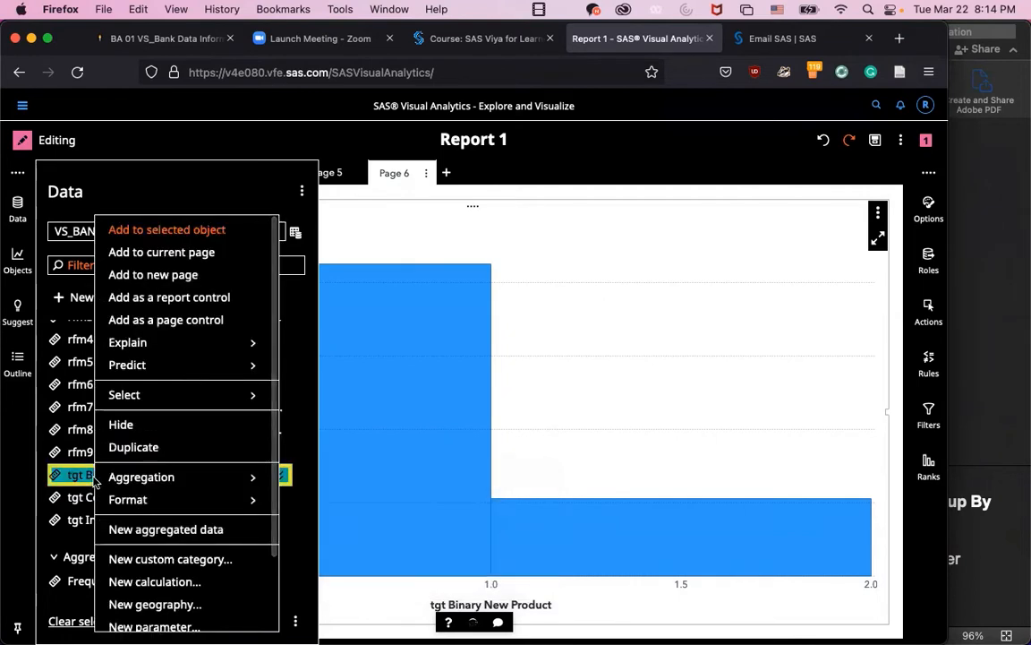
left_click(139, 451)
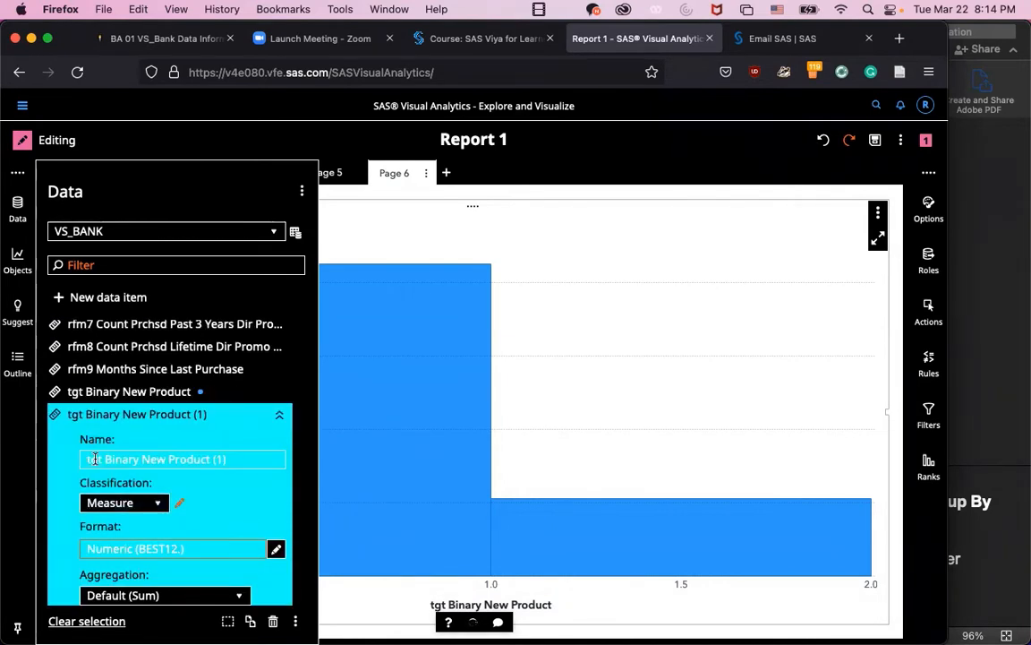
left_click(237, 461)
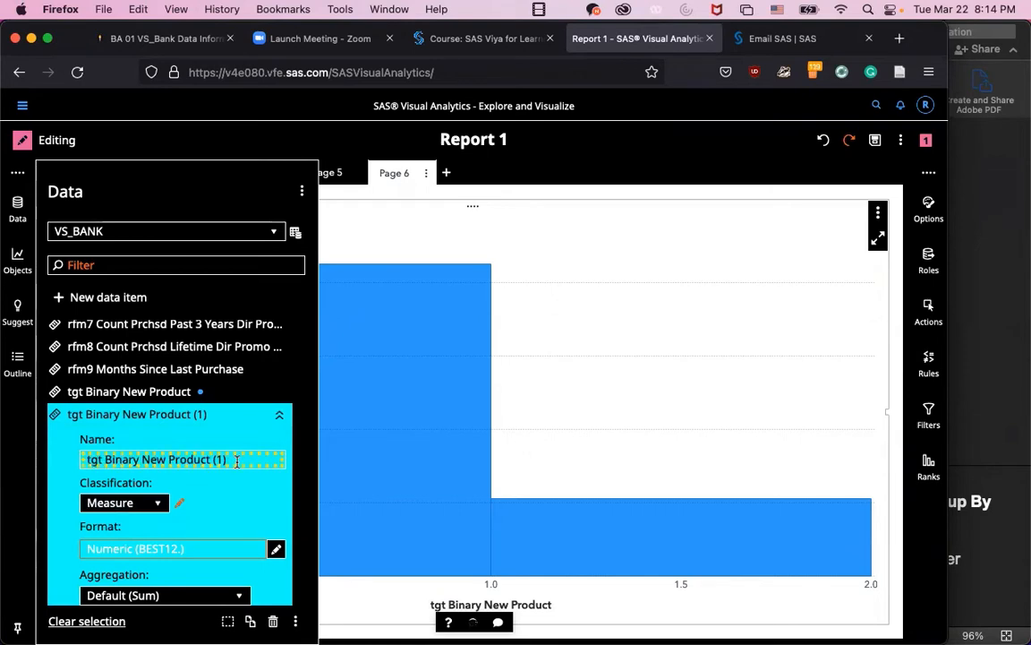
triple_click(237, 461)
key("BackSpace")
key("BackSpace")
key("BackSpace")
key("BackSpace")
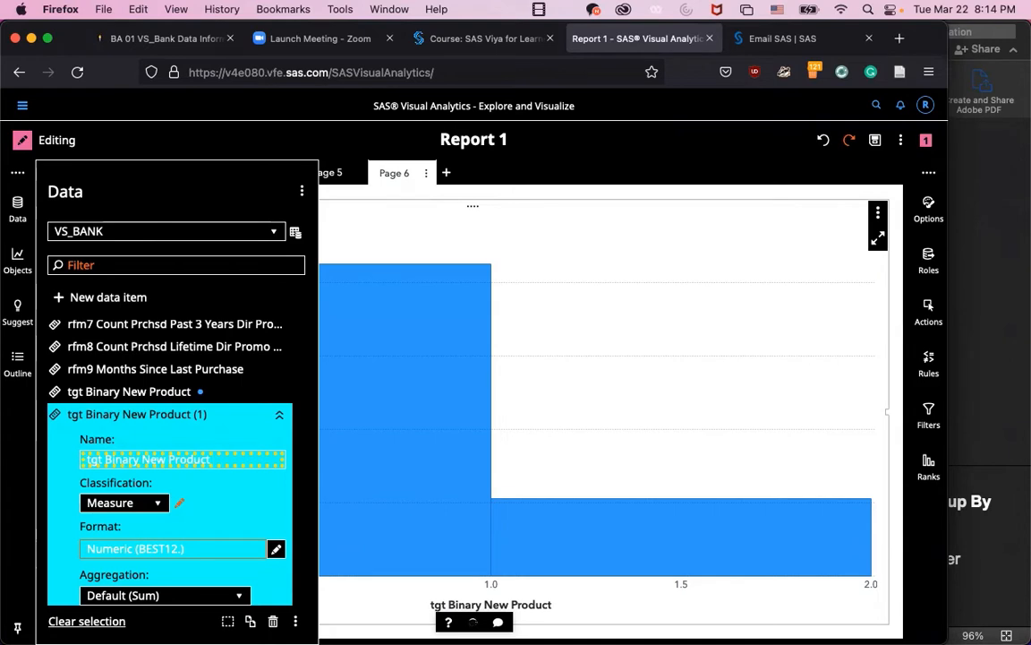
type("New")
key("Return")
left_click(228, 483)
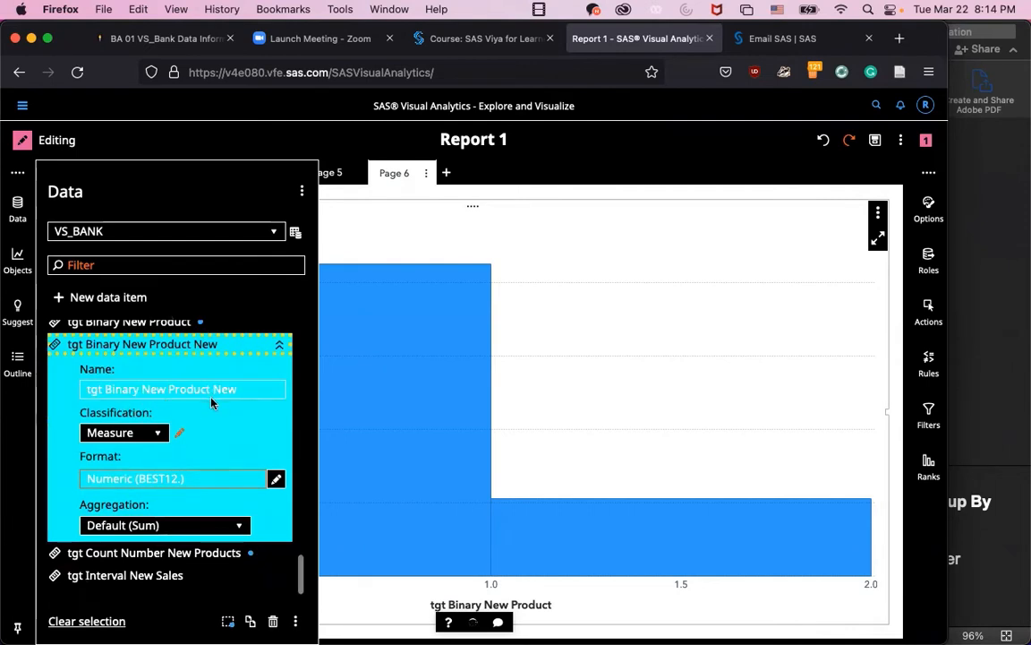
Change the classification of tgt Binary New Product New to Category and check it among the category data items.
left_click(148, 434)
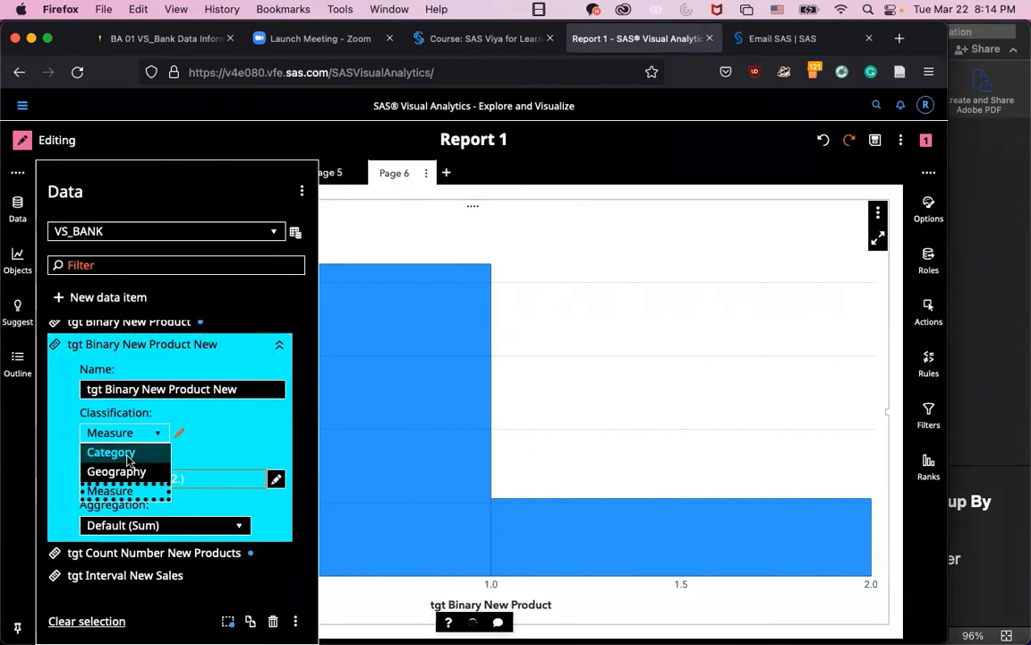
left_click(111, 452)
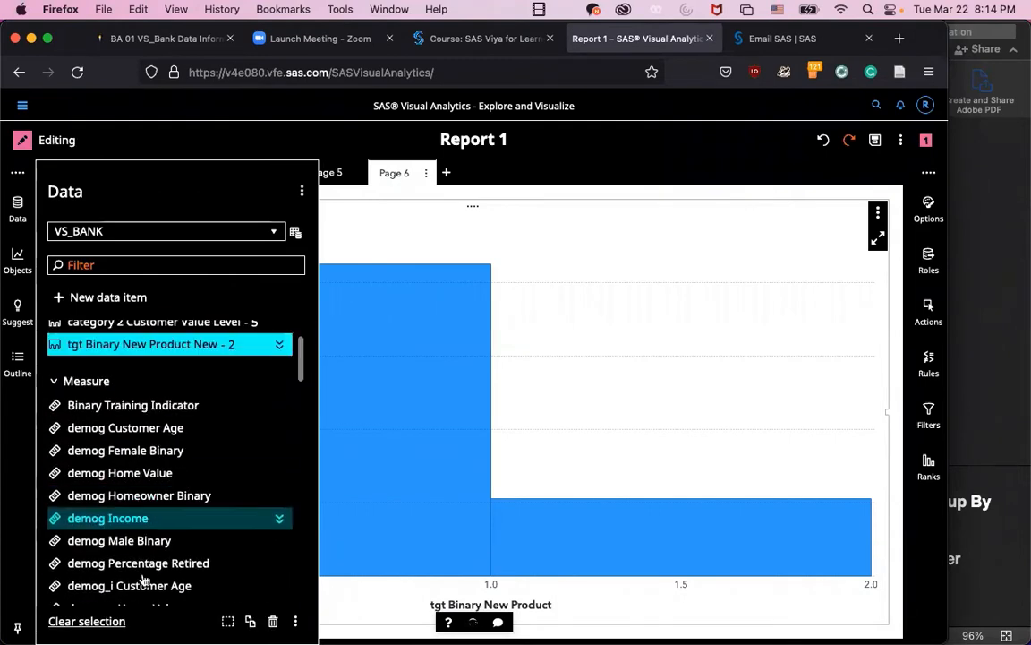
scroll(301, 367, "up", 2)
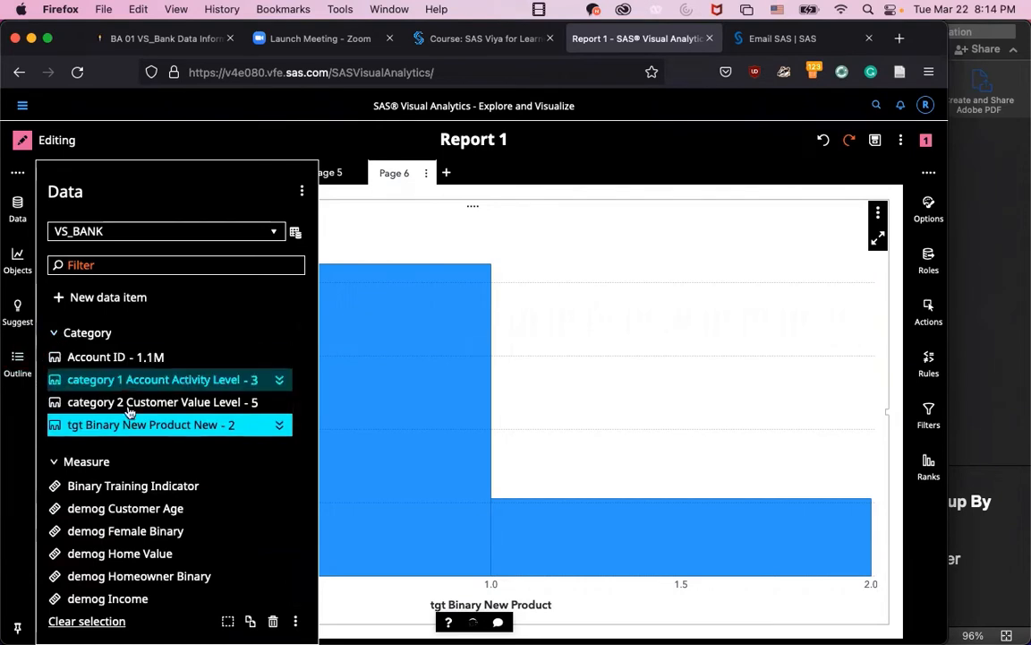
mouse_move(130, 432)
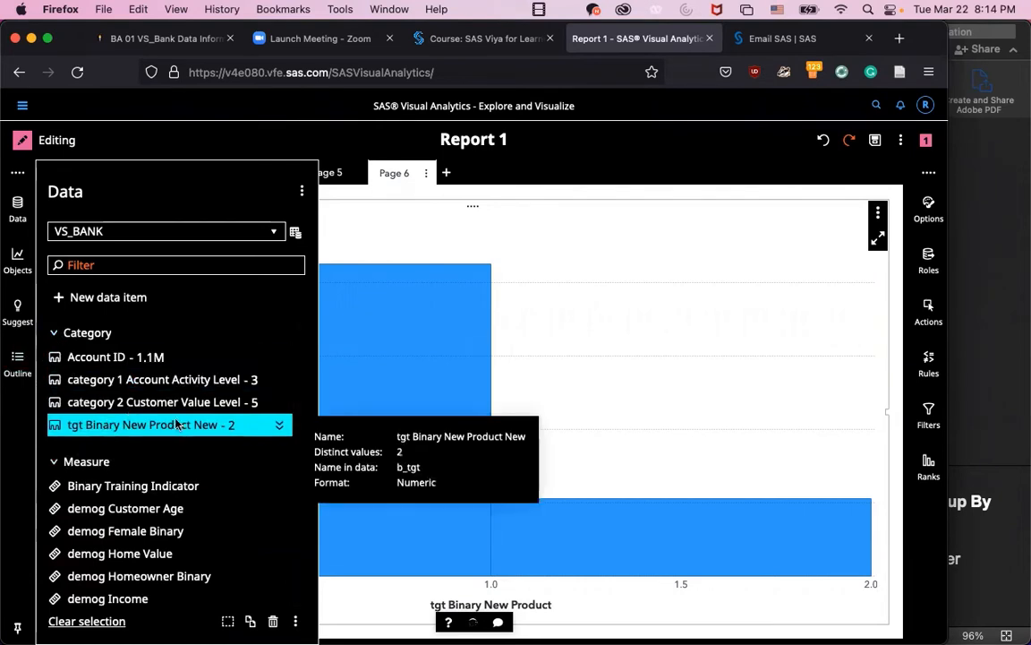
Add a new page and plot the frequency of the category item tgt Binary New Product New on it.
left_click(447, 173)
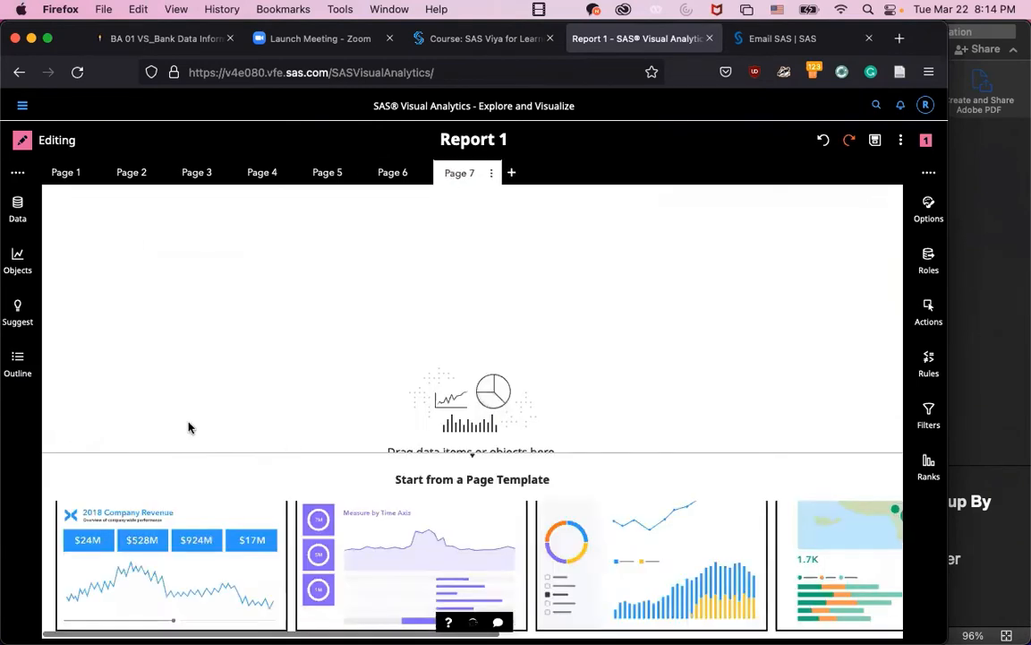
left_click(17, 208)
left_click_drag(113, 427, 476, 248)
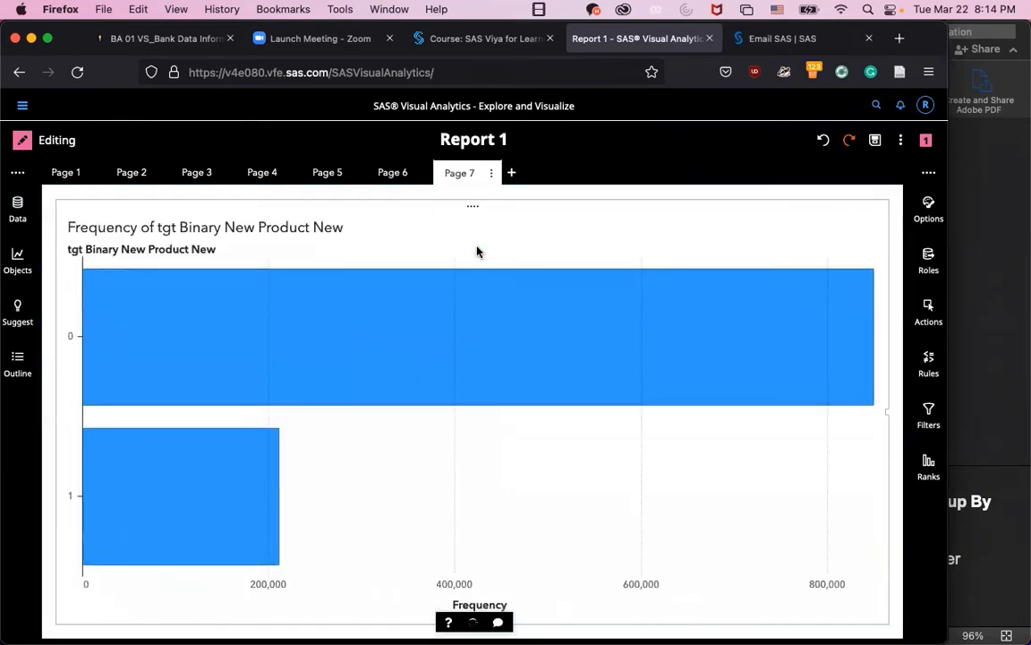
mouse_move(120, 517)
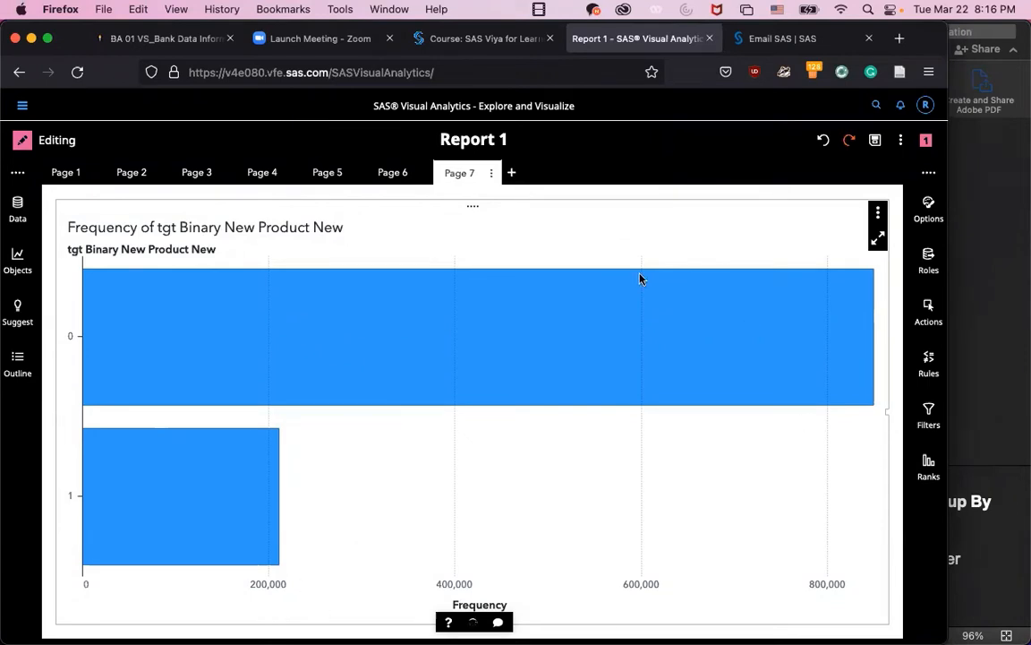
Add another page and plot the twelve logi_rfm measures, logi_rfm1 Average Sales Past 3 Years through logi_rfm9 Months Since Last Purchase, as a correlation matrix.
left_click(511, 175)
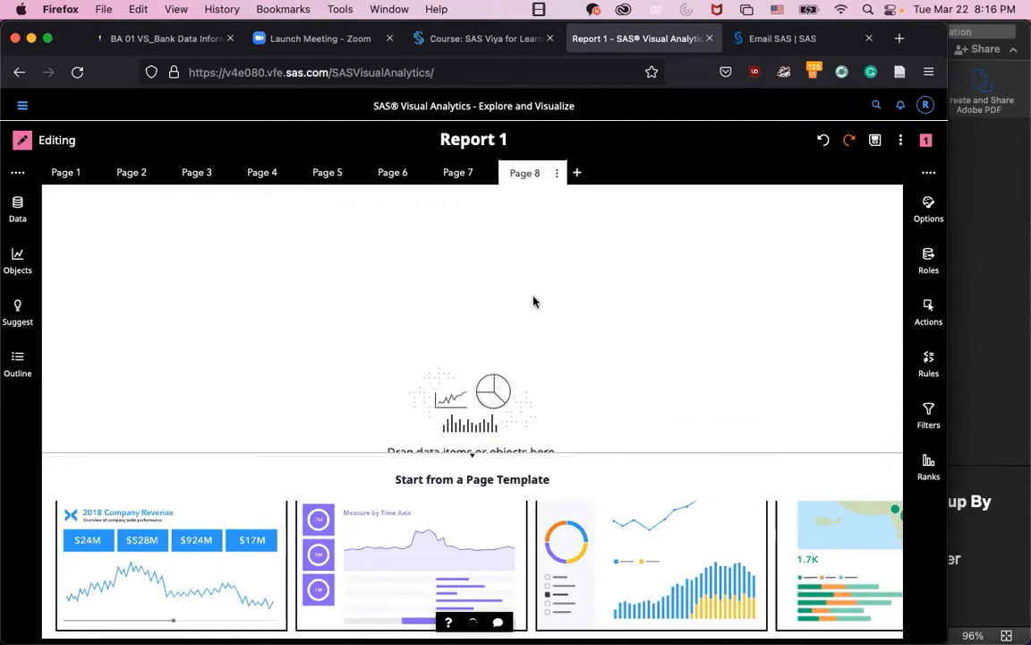
left_click(15, 210)
scroll(164, 486, "down", 2)
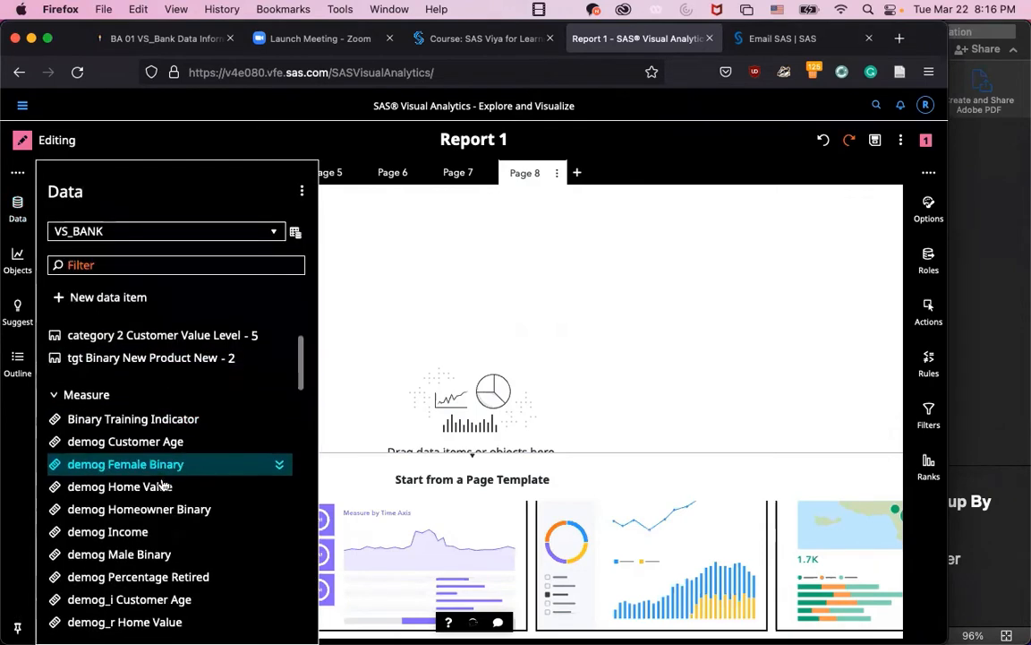
scroll(164, 484, "down", 10)
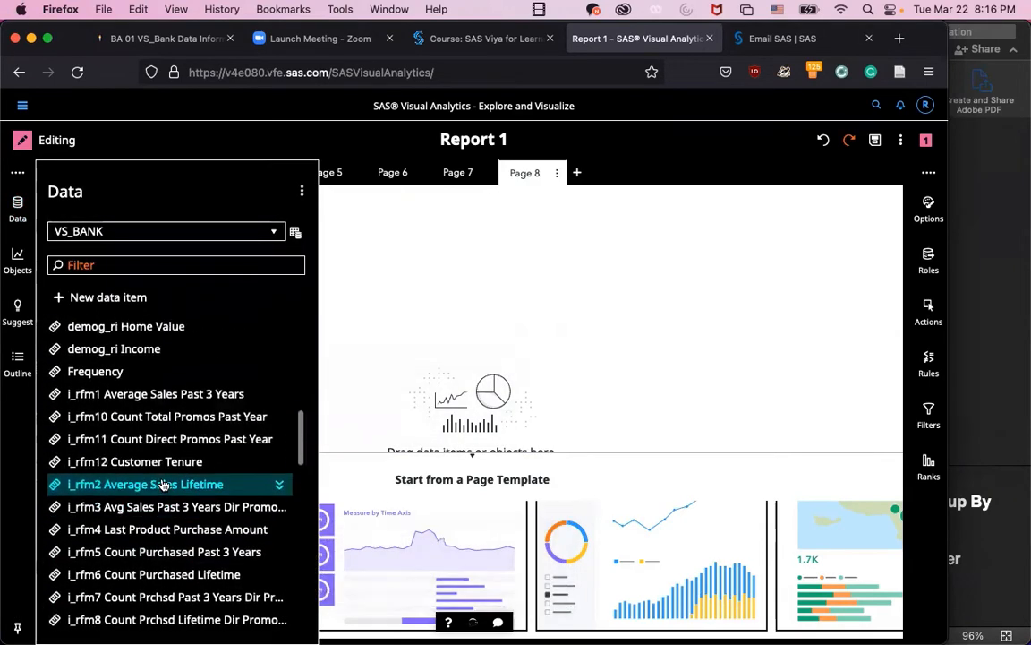
scroll(164, 485, "down", 2)
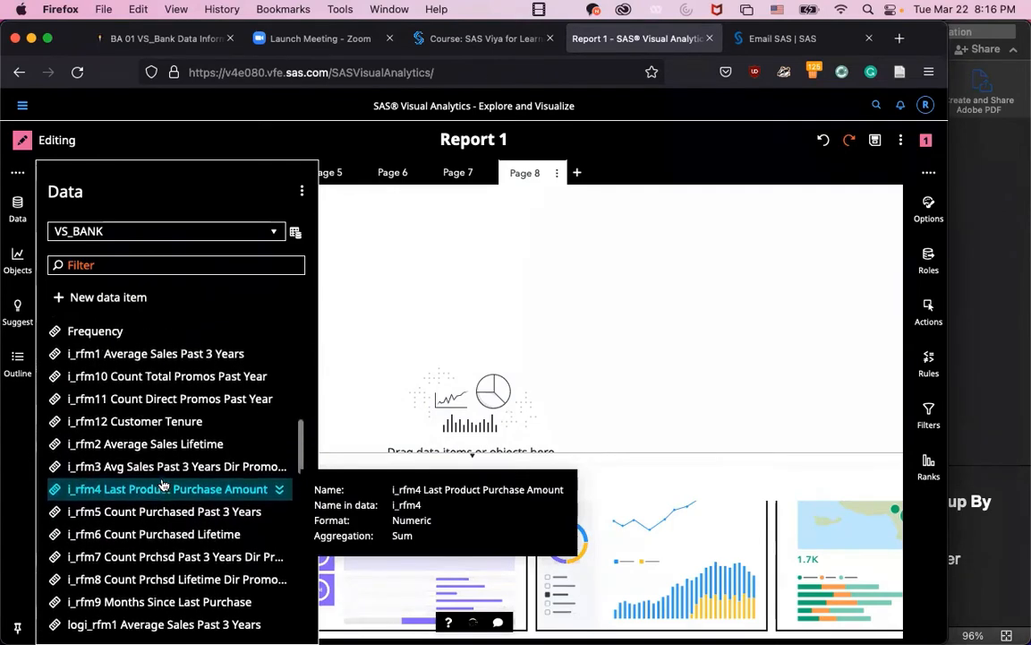
scroll(164, 485, "down", 6)
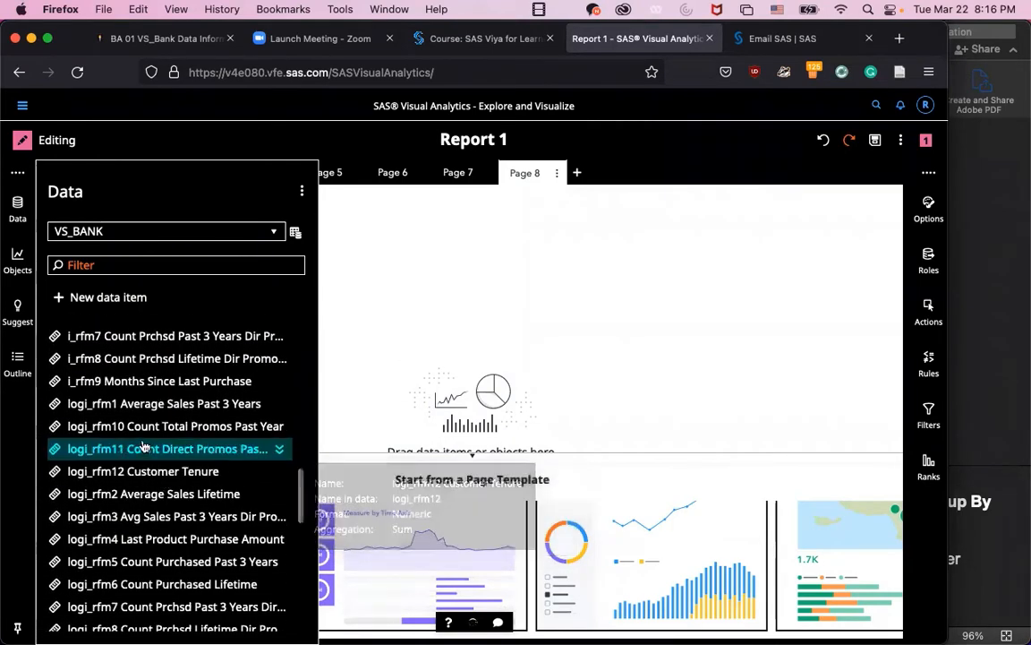
left_click(134, 407)
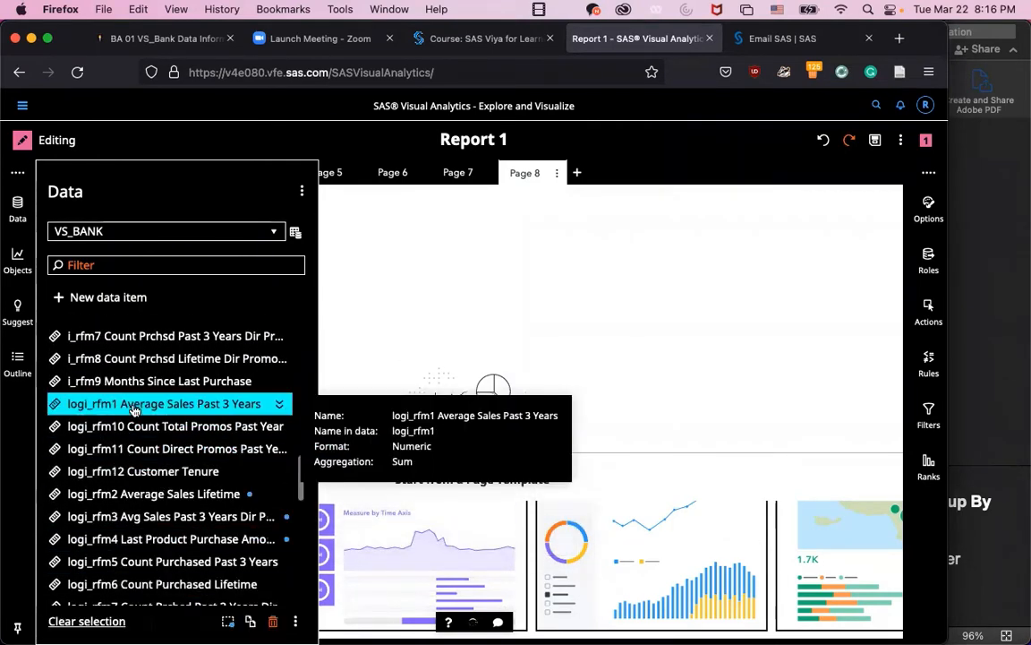
left_click(159, 515, "super")
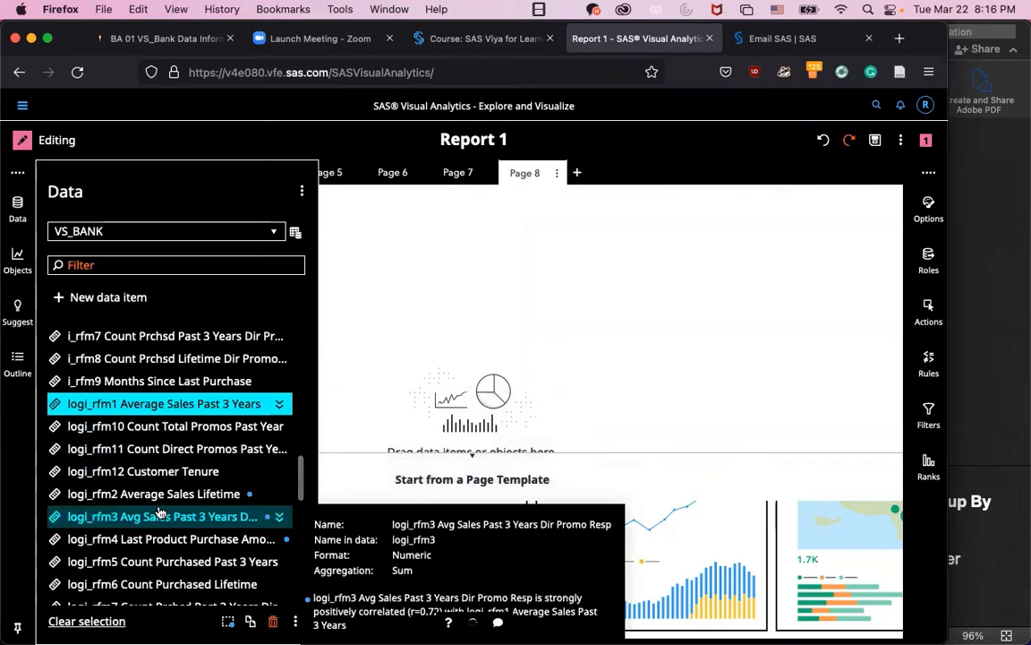
scroll(159, 512, "down", 2)
scroll(159, 512, "down", 3)
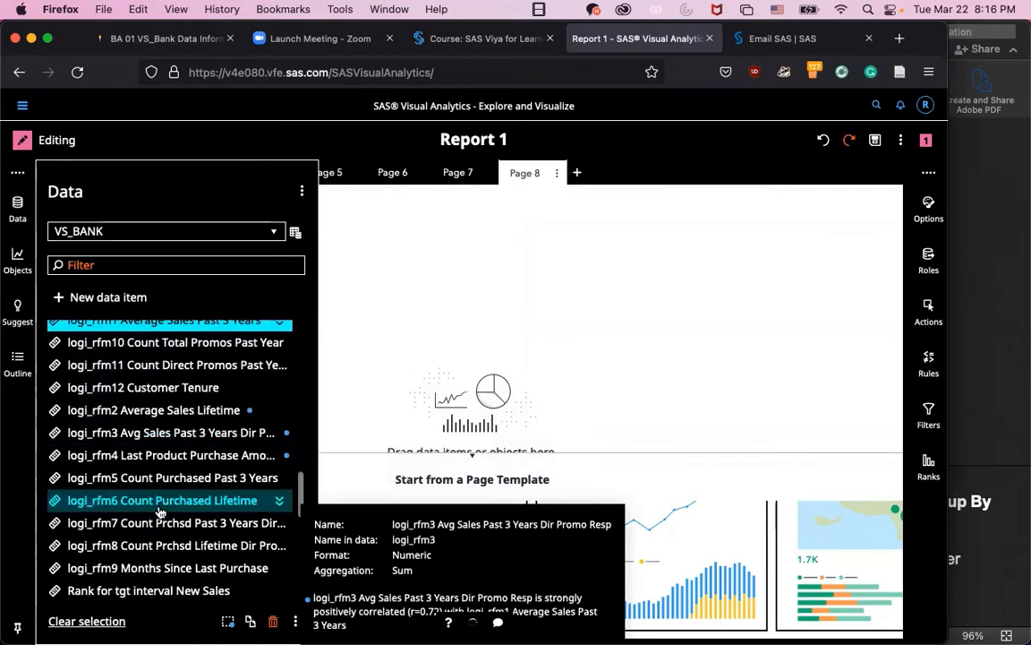
left_click(159, 504)
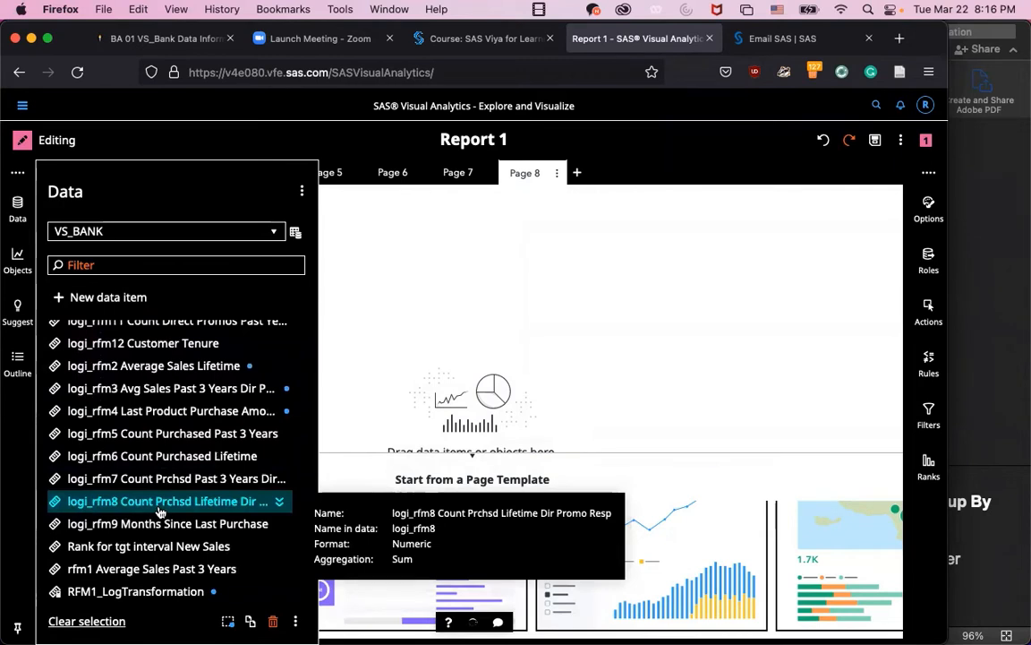
left_click(134, 526)
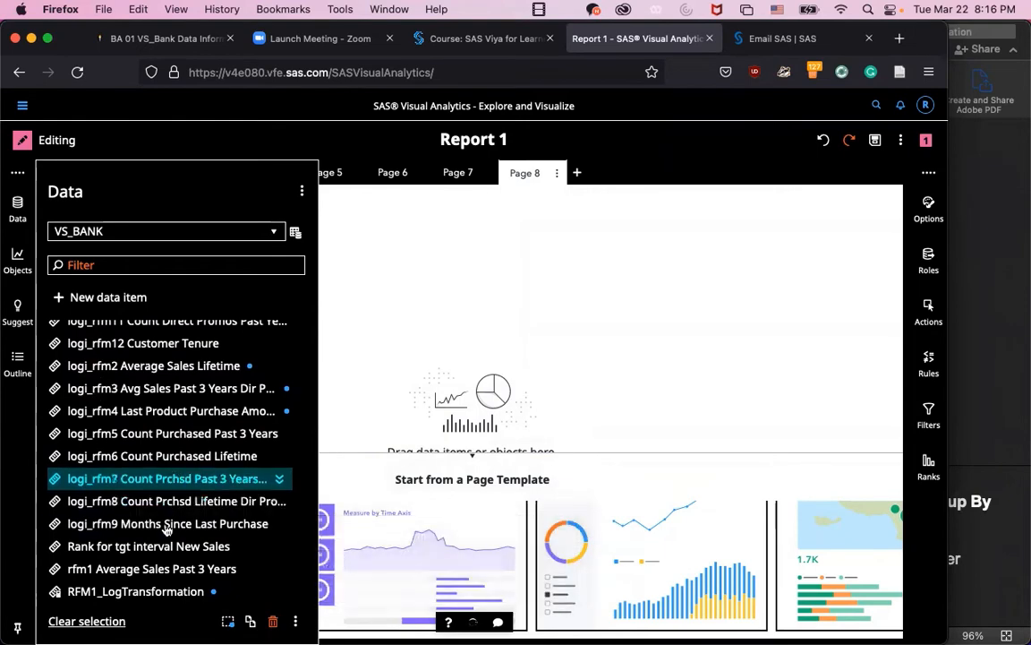
left_click(153, 525, "shift")
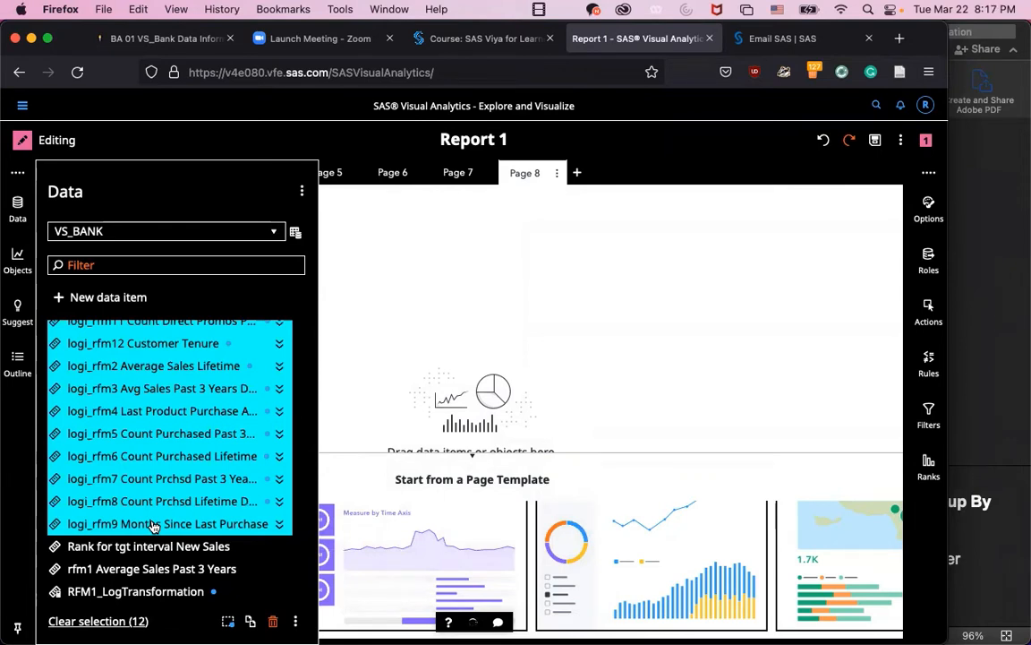
left_click_drag(145, 455, 486, 302)
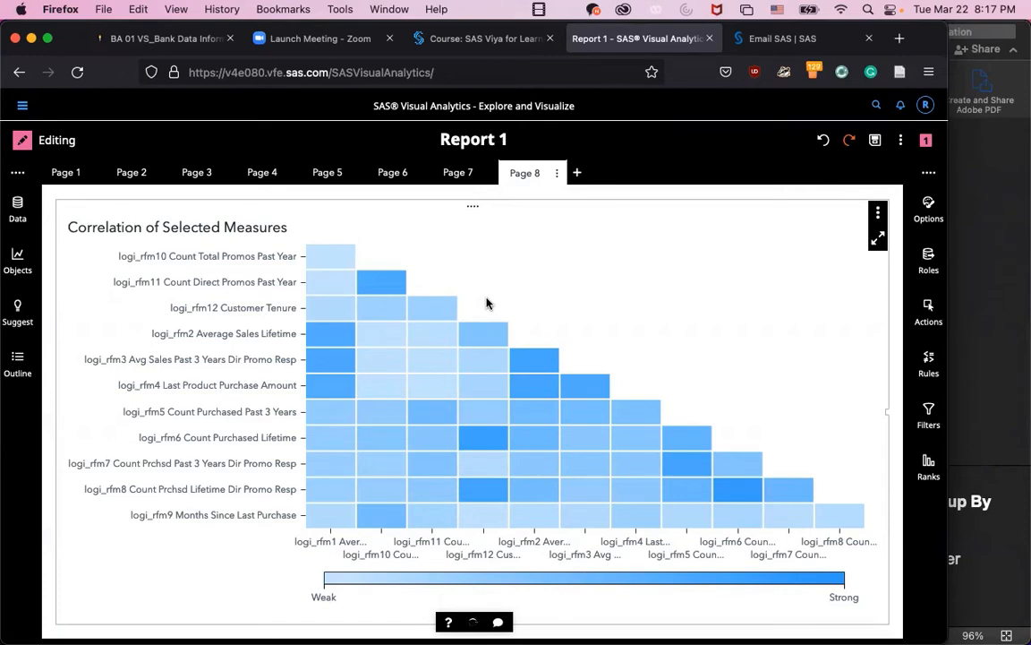
Reselect the range of measures from logi_rfm1 Average Sales Past 3 Years to logi_rfm9 Months Since Last Purchase in the VS_BANK data list.
left_click(17, 206)
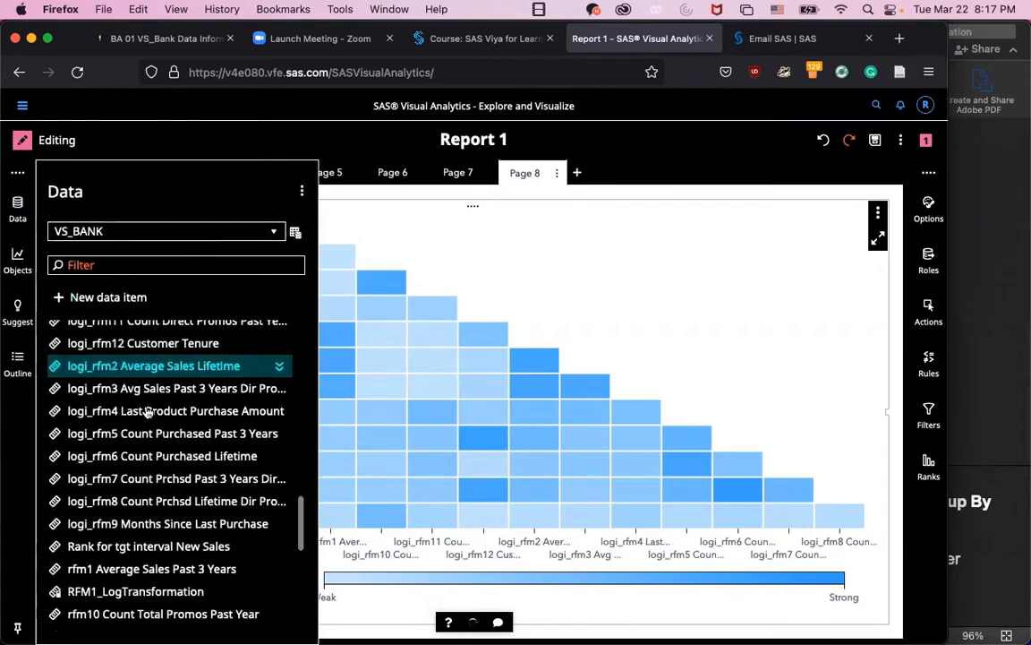
scroll(154, 462, "down", 1)
scroll(154, 462, "up", 2)
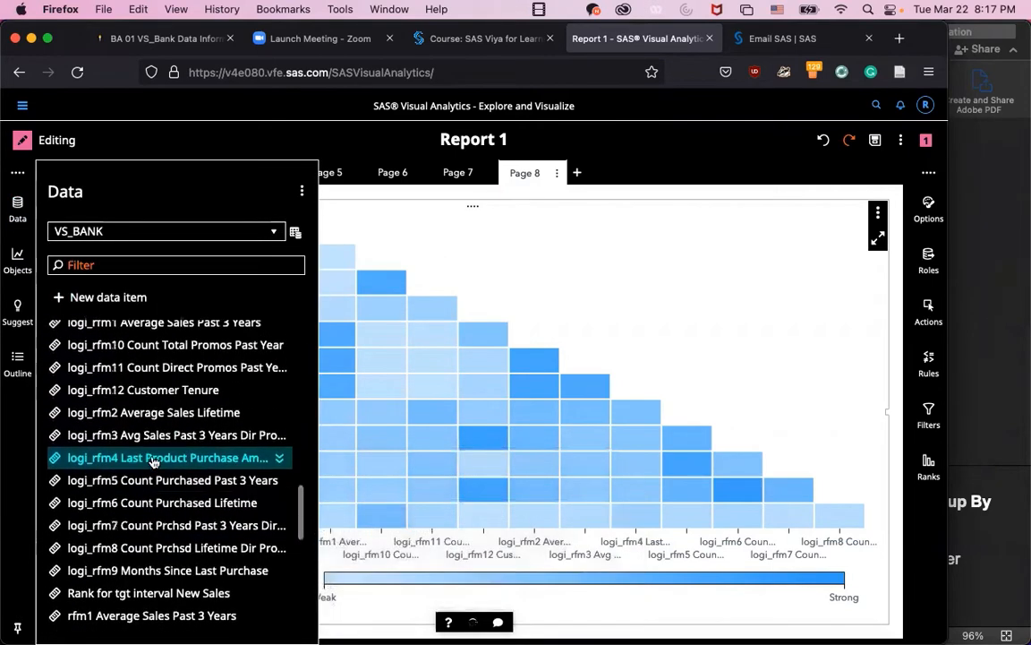
scroll(154, 462, "up", 1)
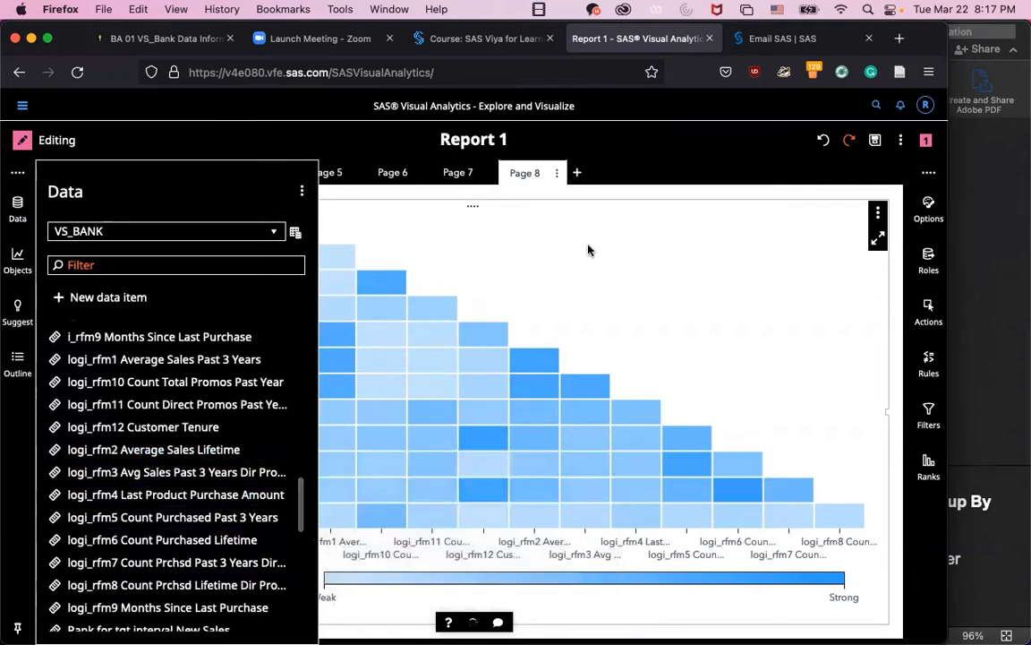
mouse_move(486, 332)
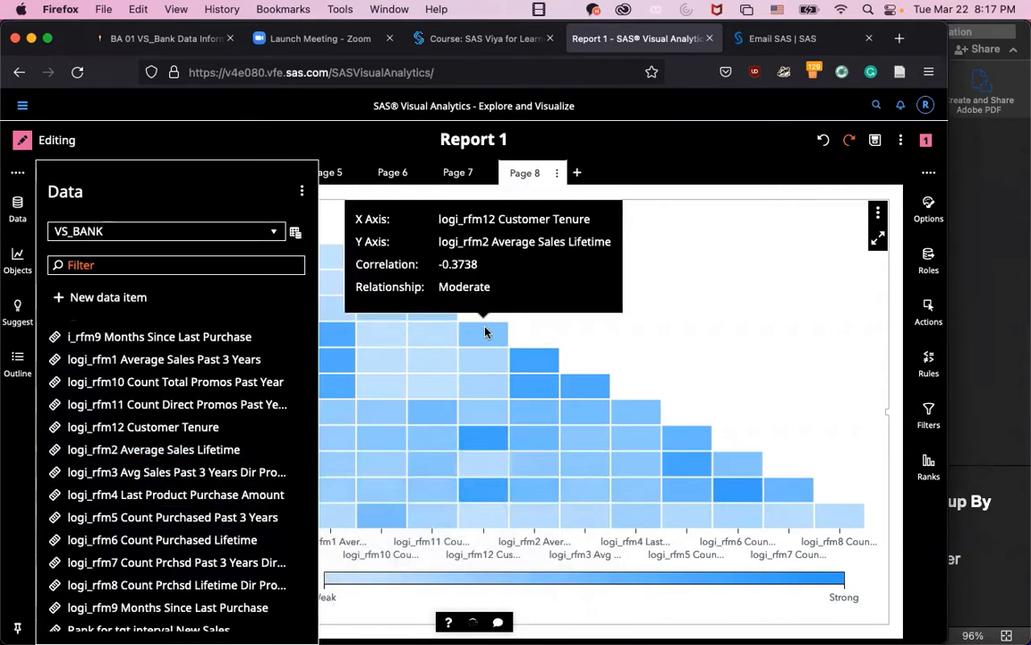
left_click(139, 368)
scroll(176, 495, "down", 2)
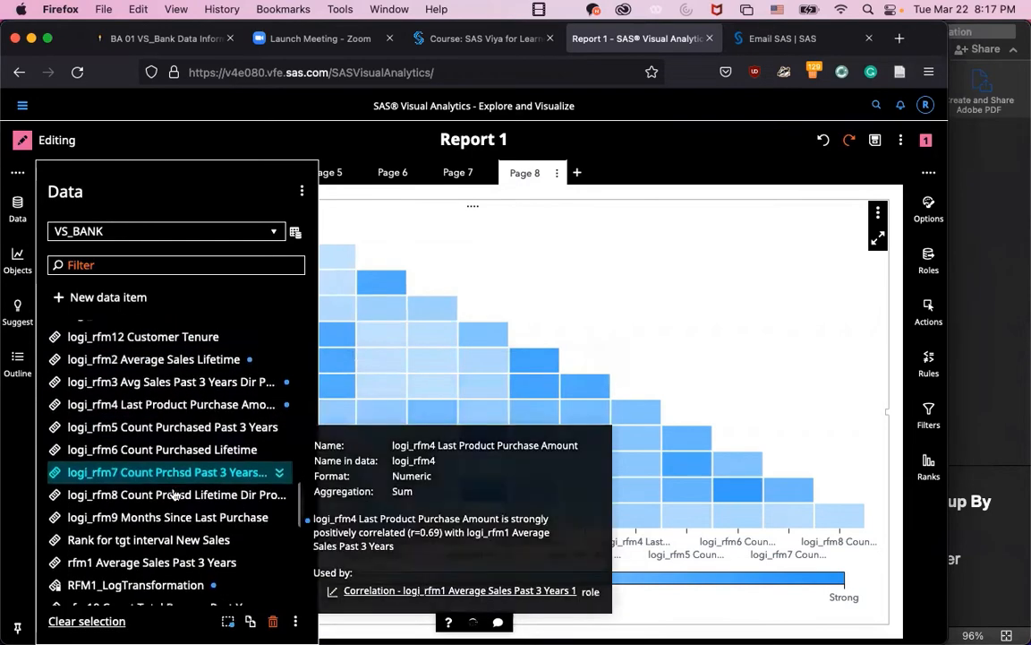
scroll(170, 492, "down", 2)
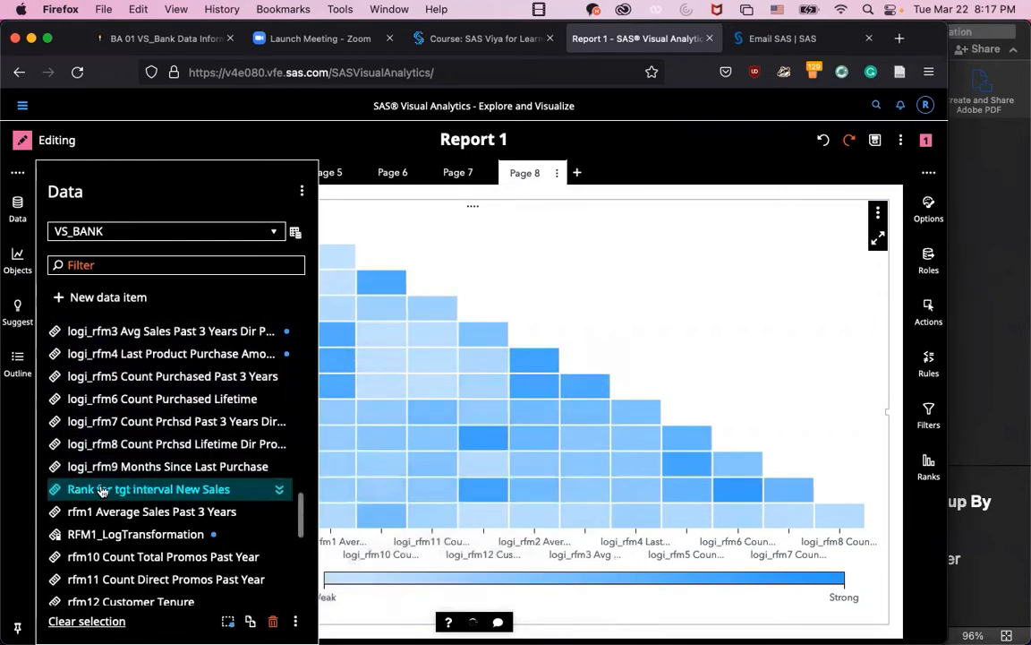
mouse_move(114, 498)
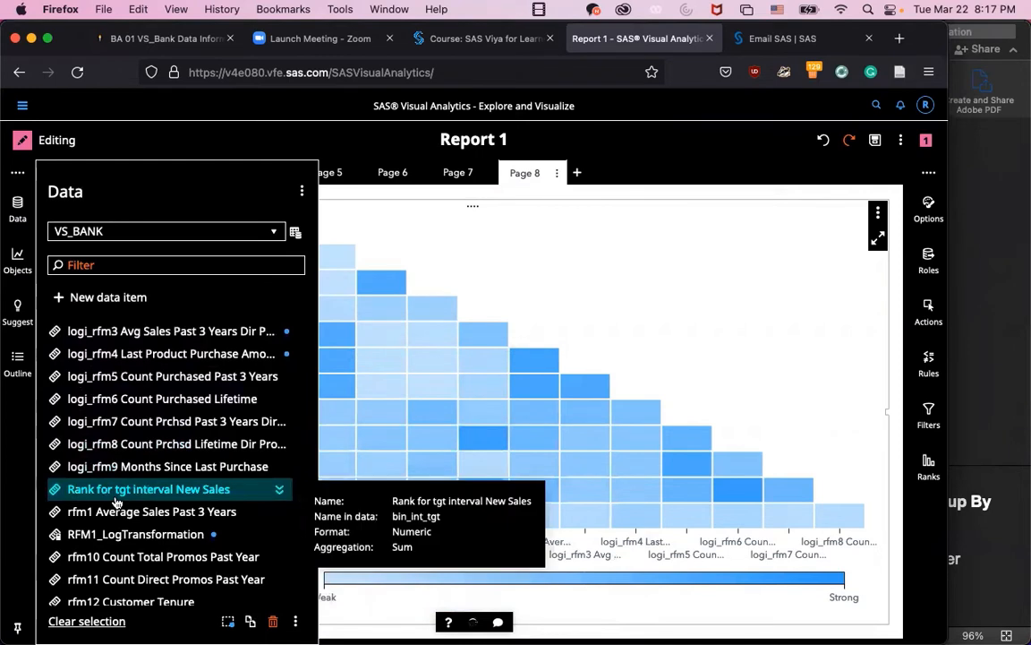
mouse_move(215, 452)
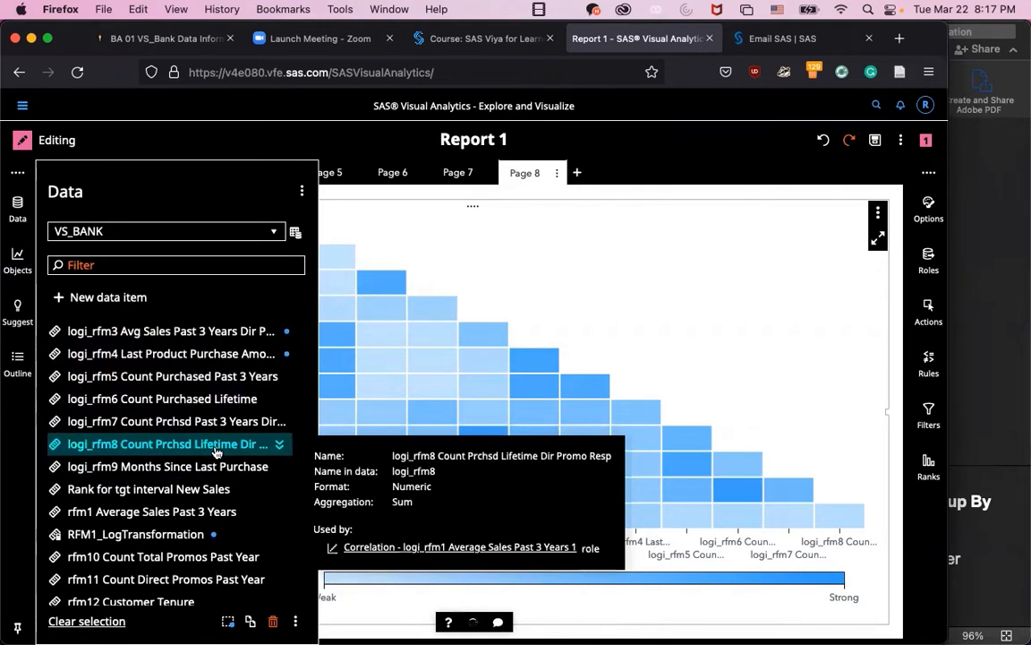
mouse_move(147, 473)
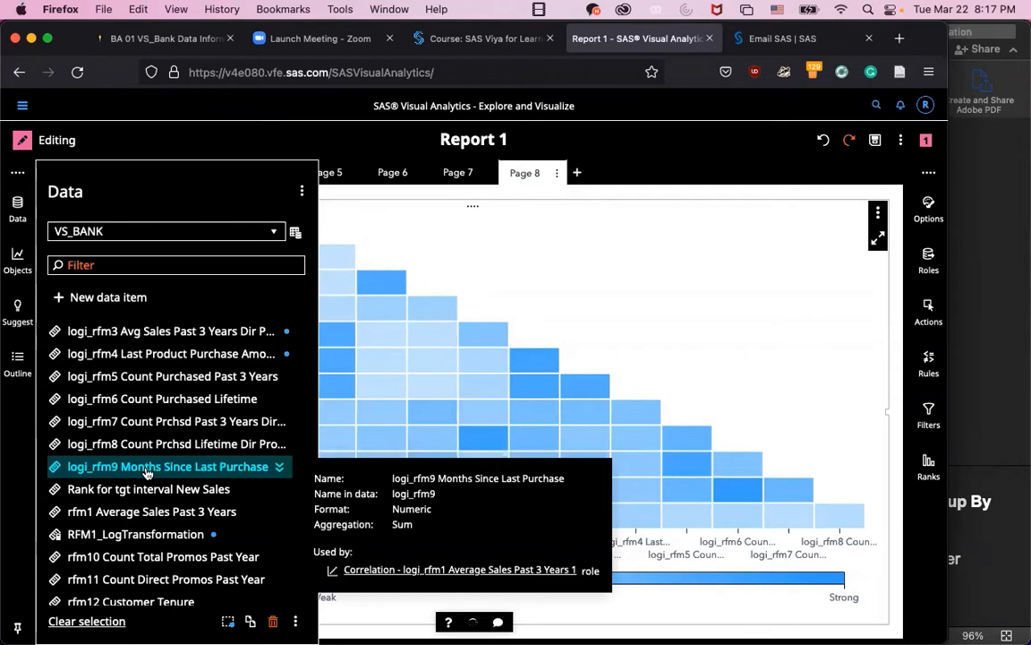
left_click(148, 473, "shift")
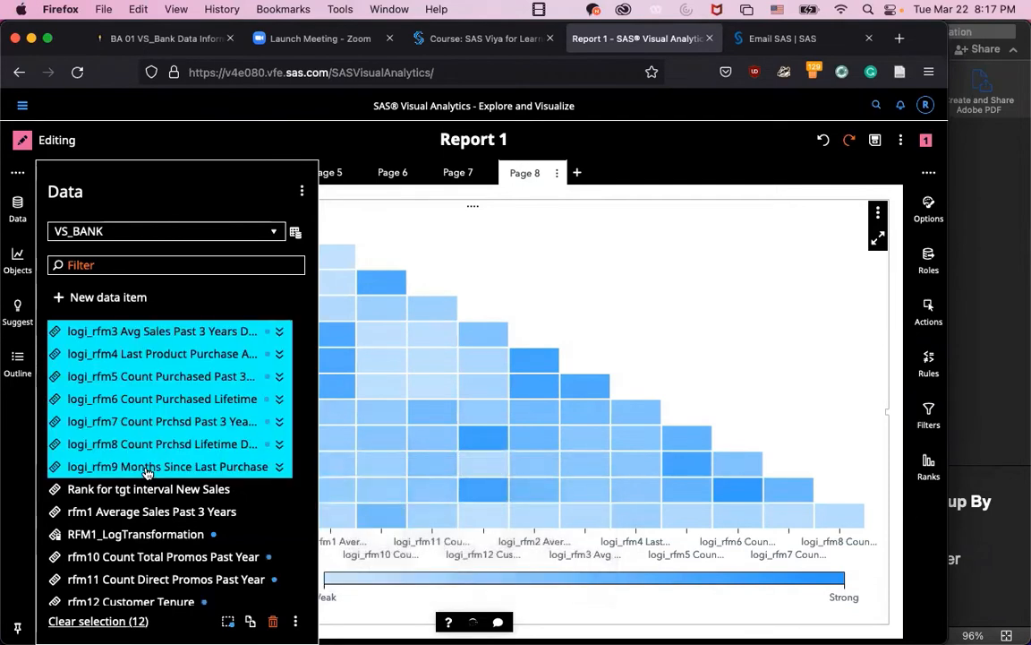
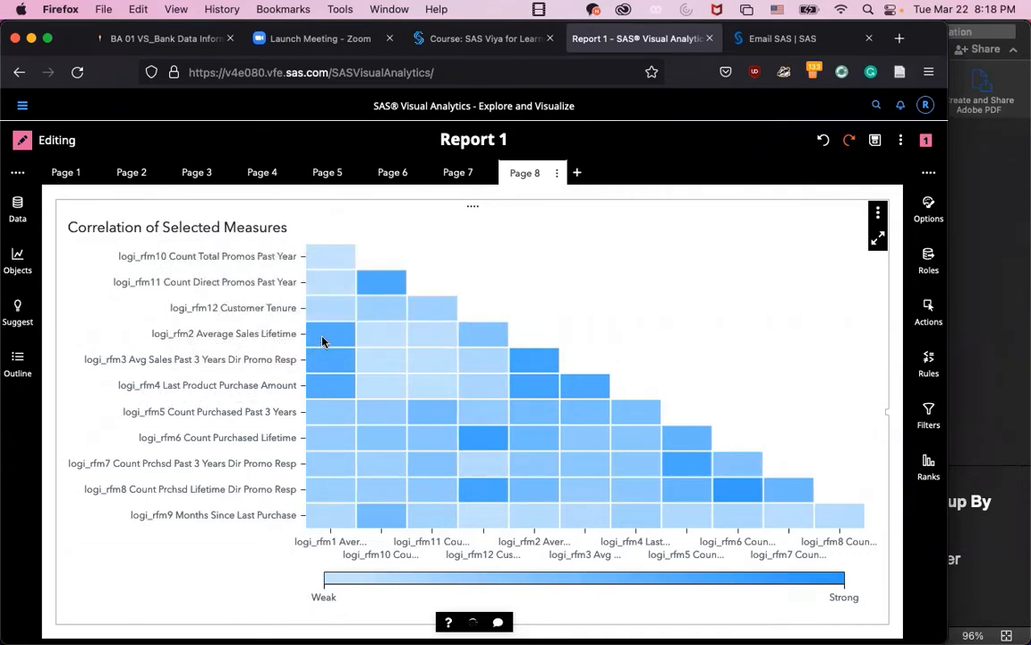
Examine the matrix correlations of logi_rfm1 with logi_rfm2, logi_rfm3 and logi_rfm4, and of logi_rfm10 with logi_rfm11 and logi_rfm9.
mouse_move(323, 341)
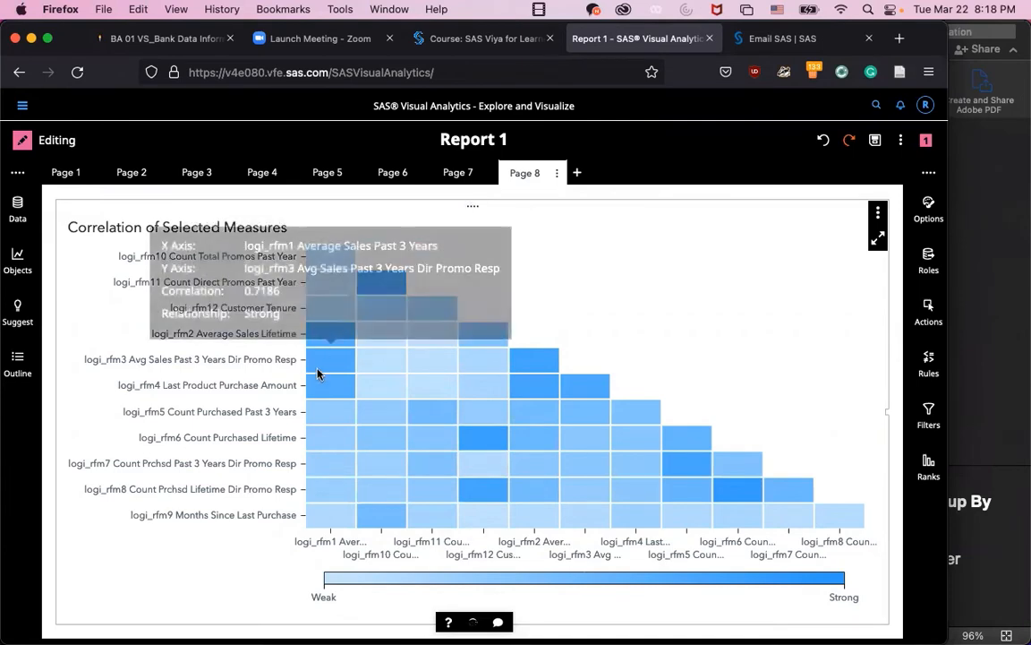
mouse_move(317, 364)
mouse_move(331, 382)
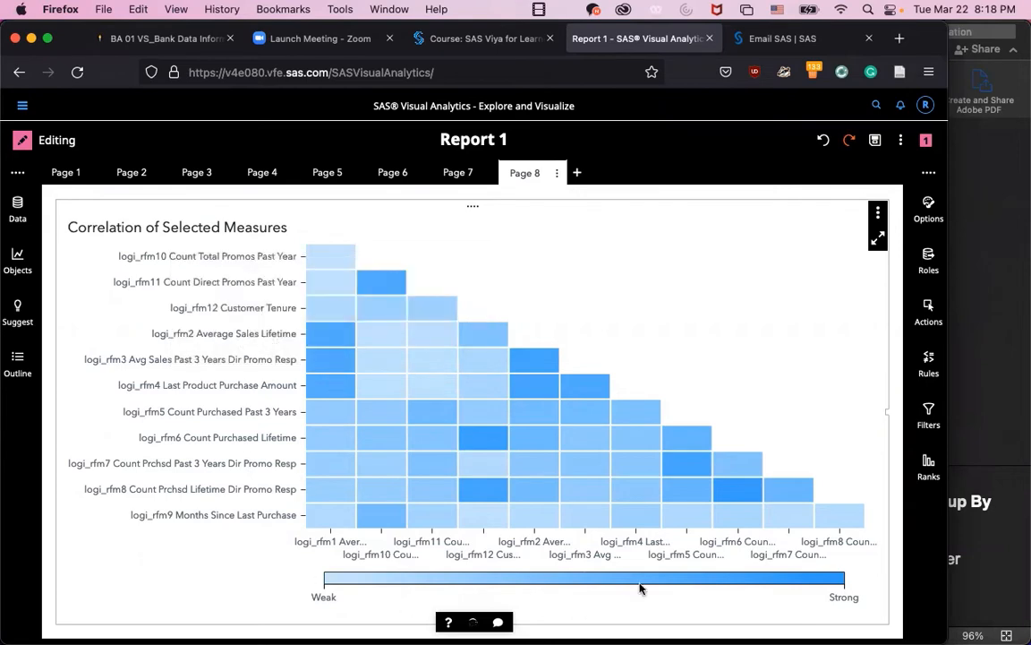
mouse_move(379, 284)
mouse_move(407, 524)
Review the correlation matrix's conversion options and duplicate the matrix as a bar chart.
left_click(879, 211)
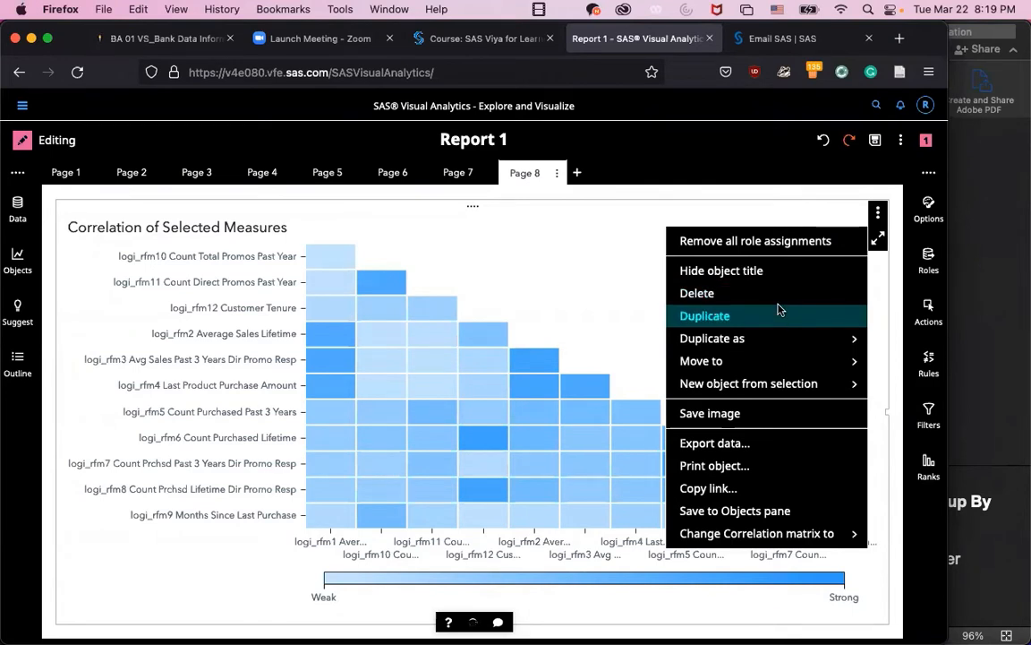
mouse_move(766, 351)
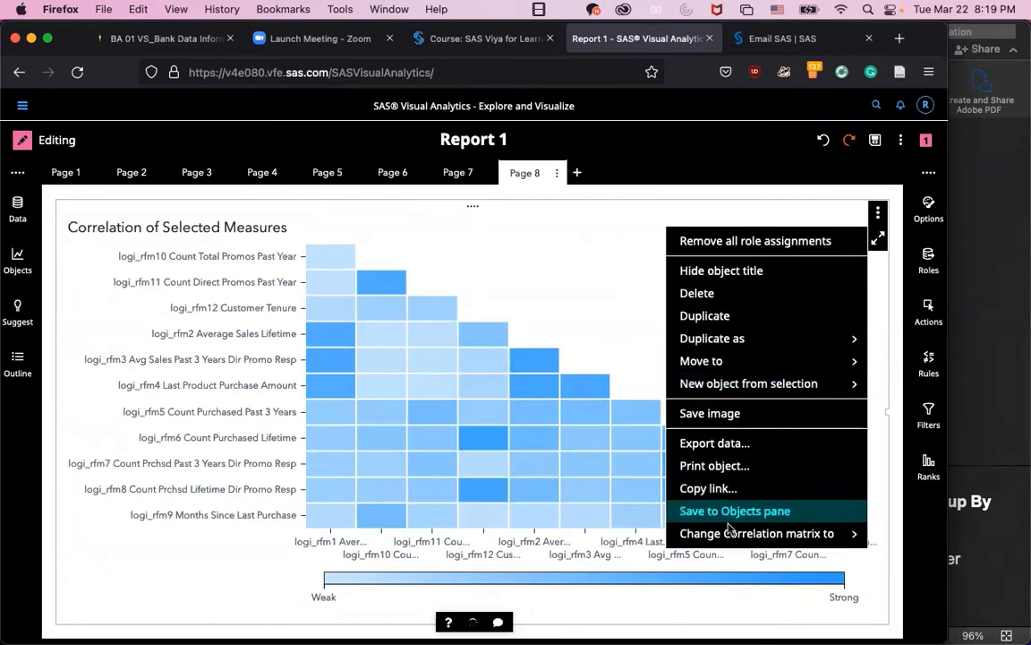
mouse_move(728, 544)
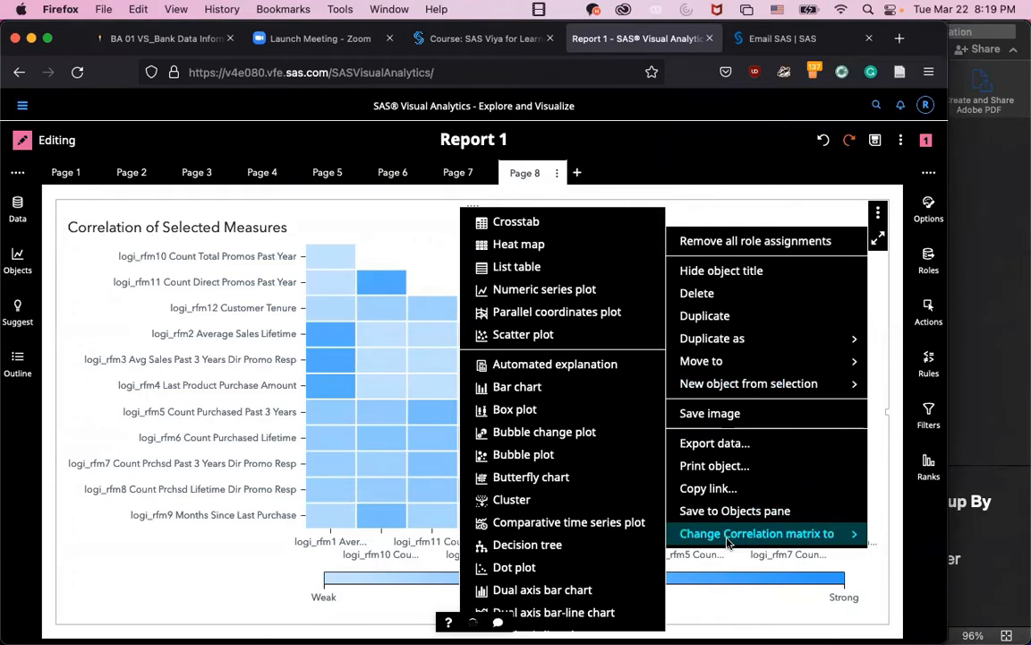
mouse_move(721, 340)
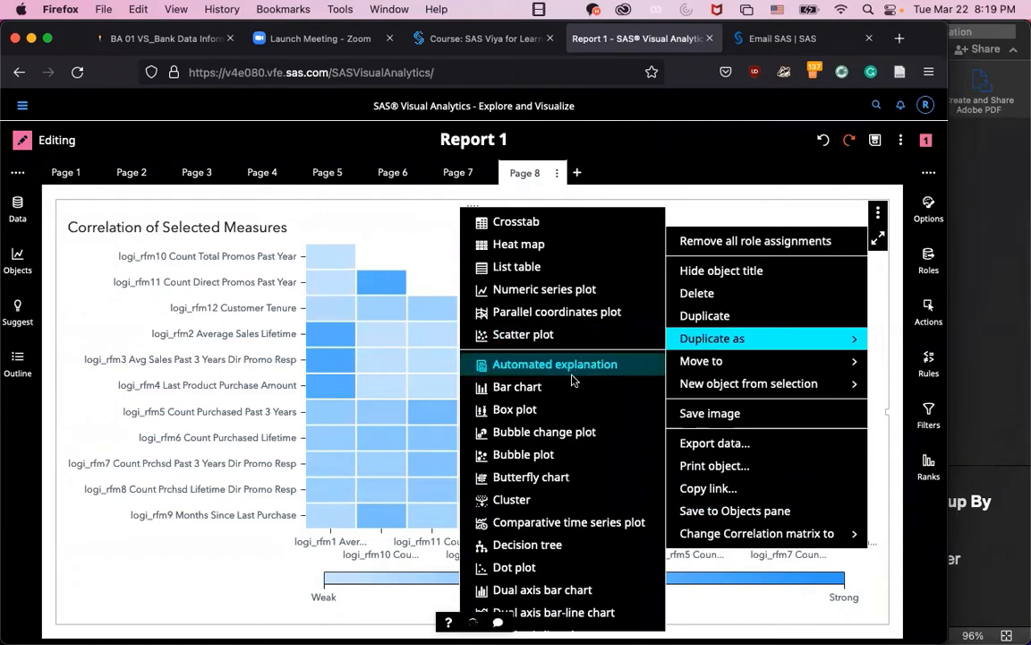
left_click(520, 387)
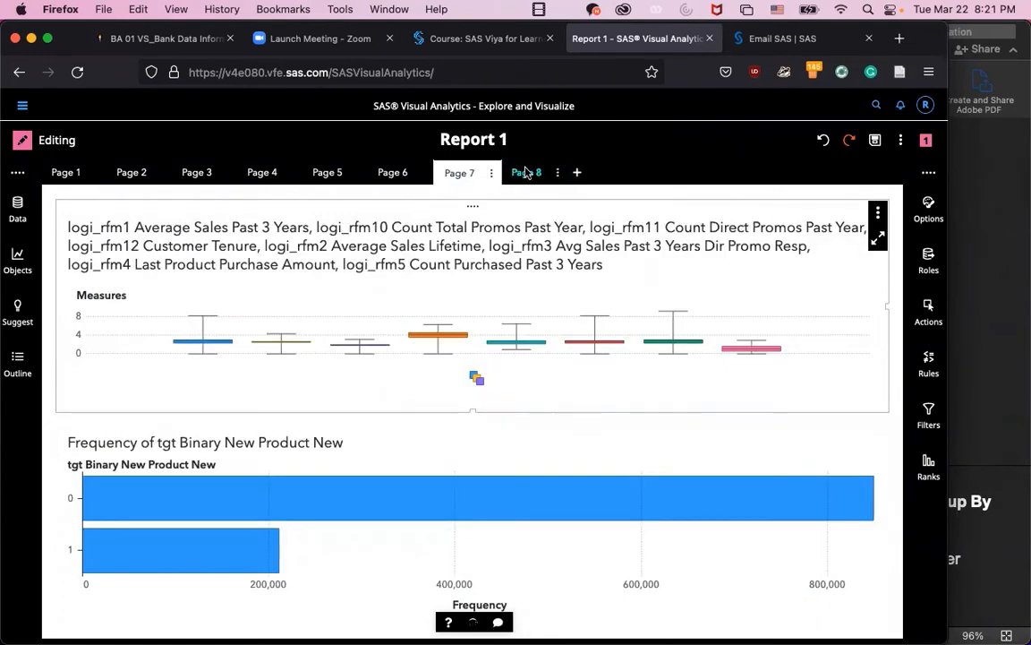
Add a new page after Page 8 and plot logi_rfm1 Average Sales Past 3 Years through logi_rfm9 Months Since Last Purchase as a correlation matrix.
left_click(525, 172)
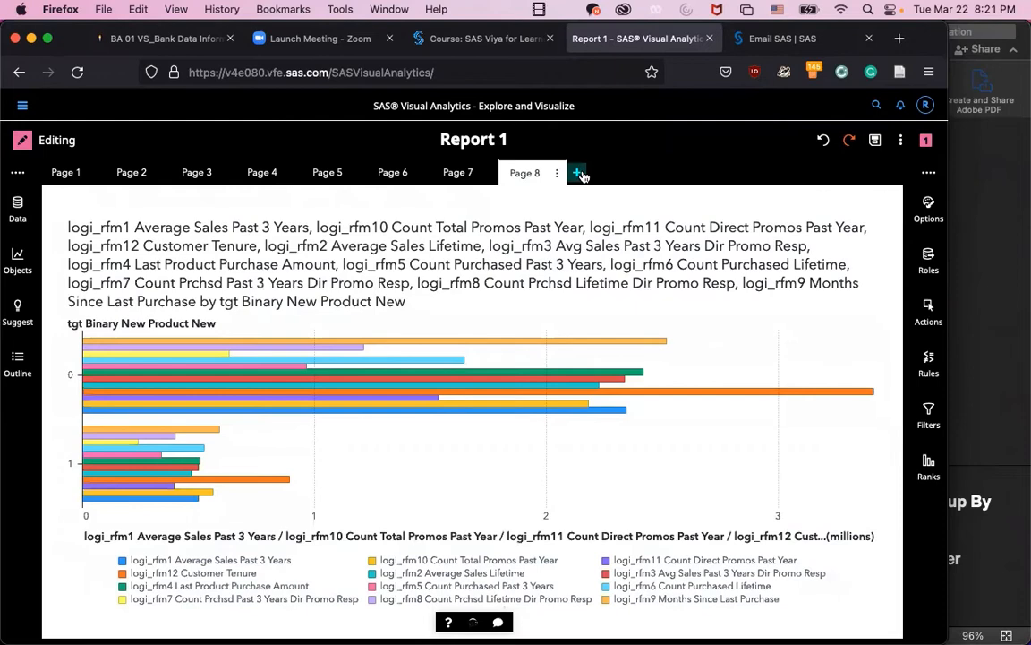
left_click(579, 173)
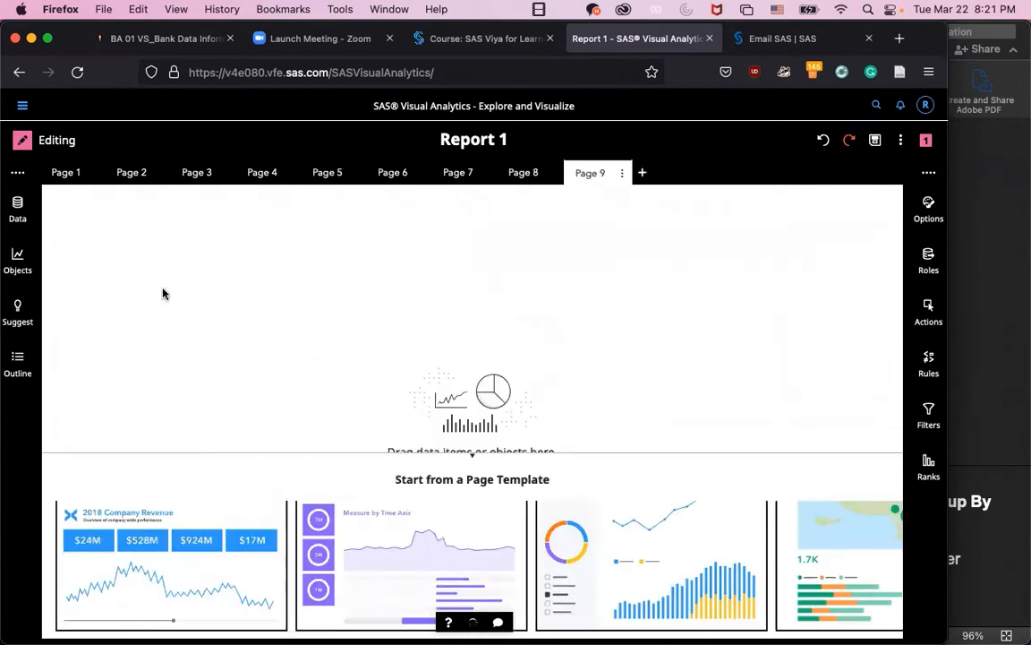
left_click(17, 209)
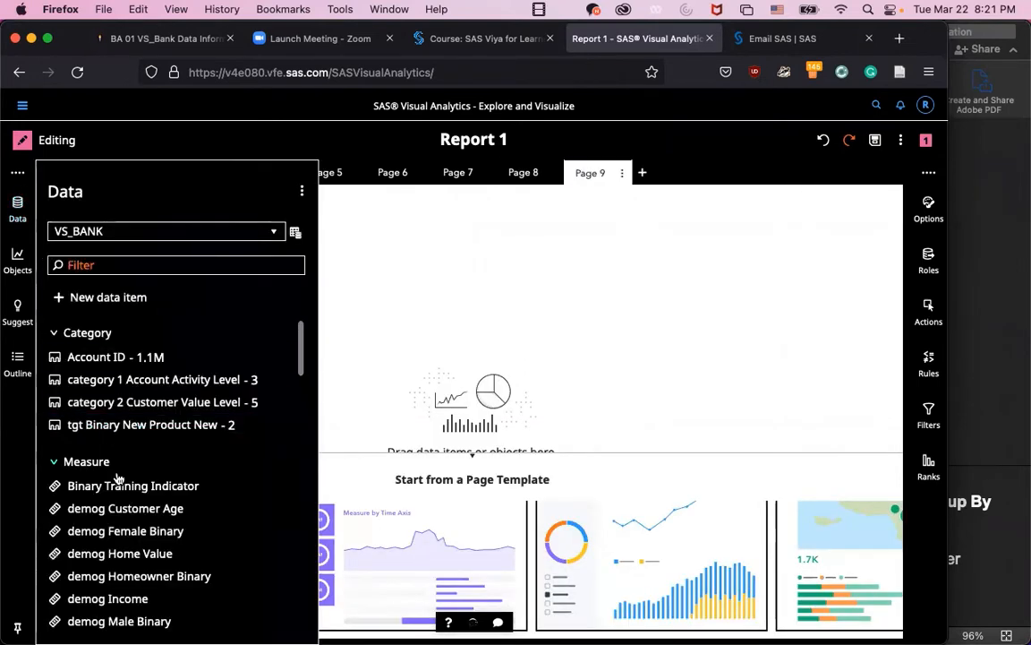
scroll(117, 477, "down", 15)
scroll(117, 479, "down", 3)
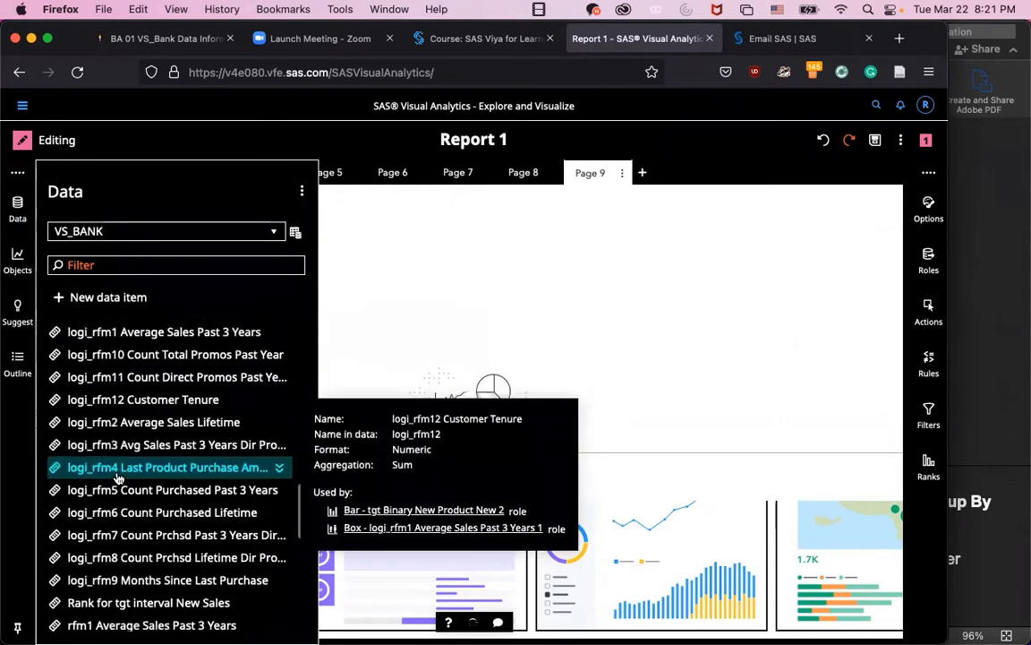
scroll(104, 421, "up", 2)
left_click(97, 361)
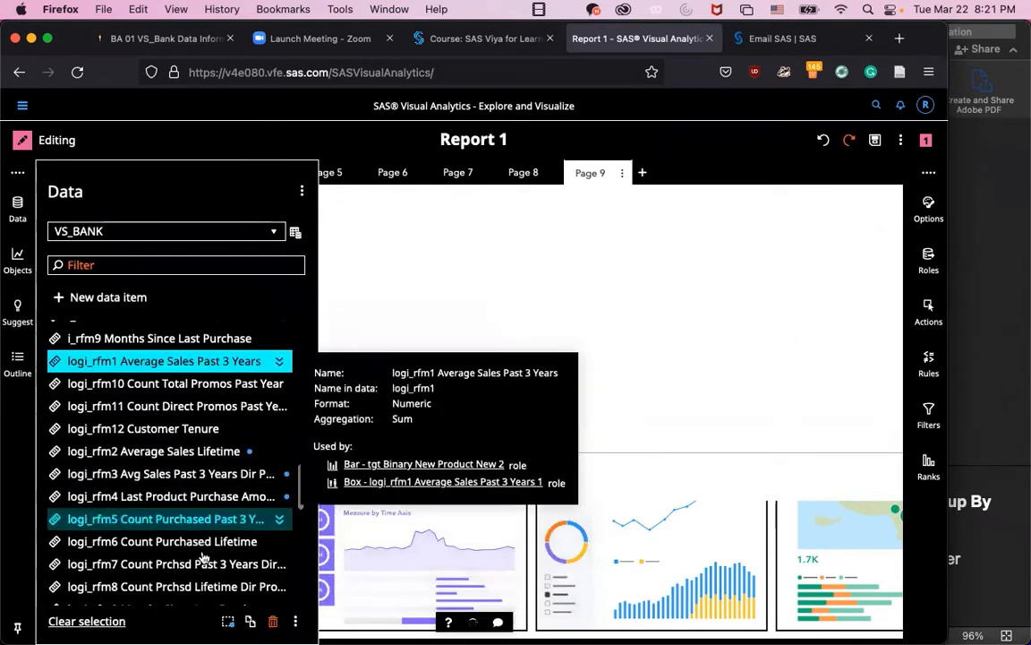
scroll(202, 554, "down", 3)
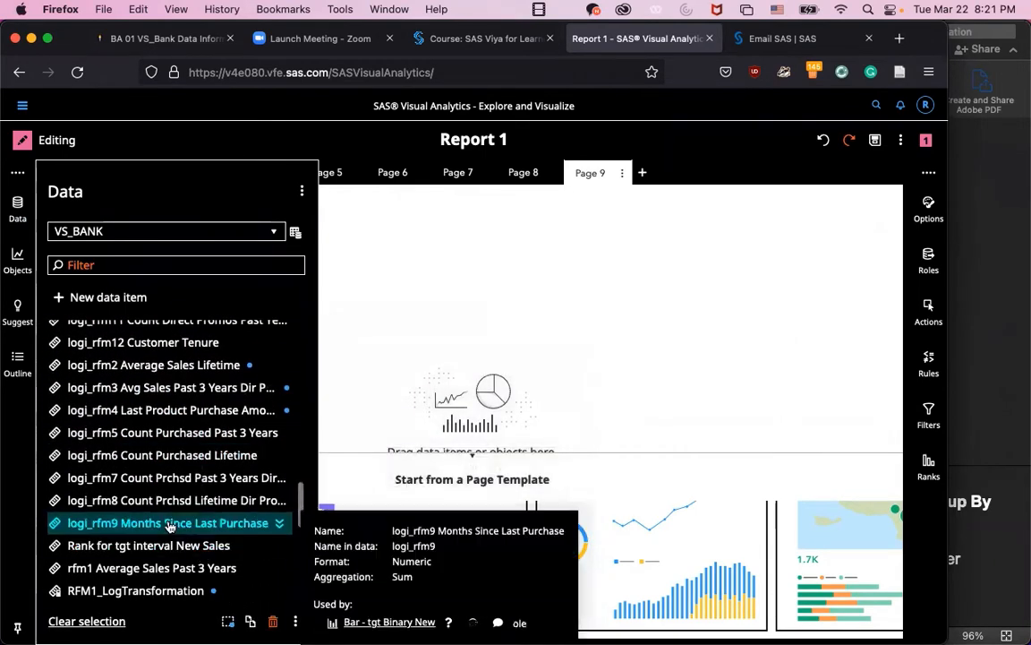
left_click(170, 526, "shift")
left_click_drag(170, 451, 481, 318)
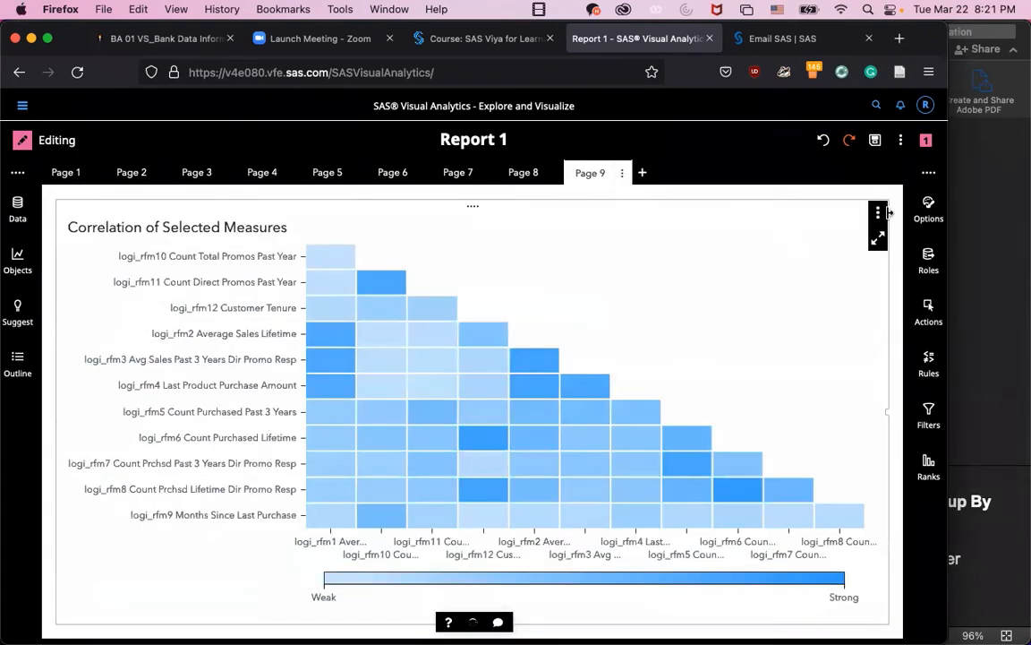
Change the new page's correlation matrix of logi_rfm measures to a box plot.
left_click(877, 215)
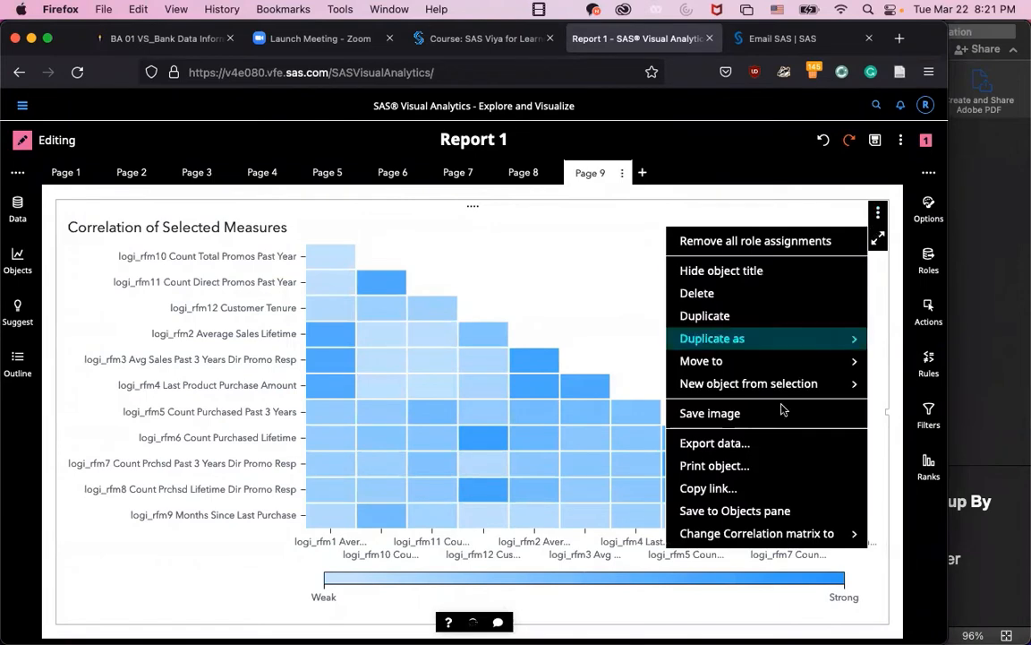
mouse_move(716, 534)
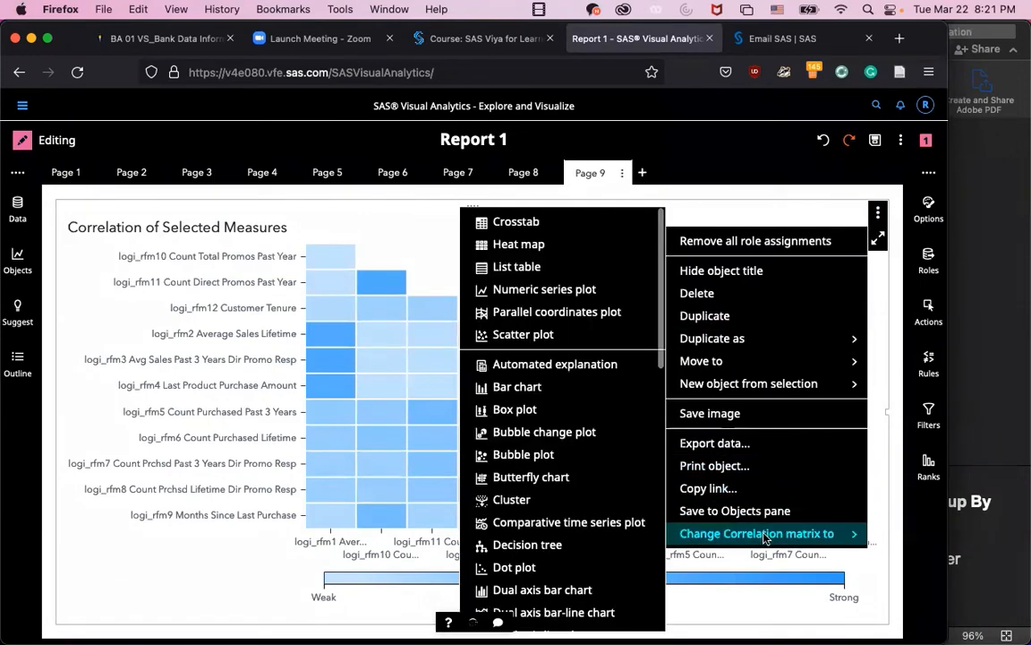
left_click(506, 410)
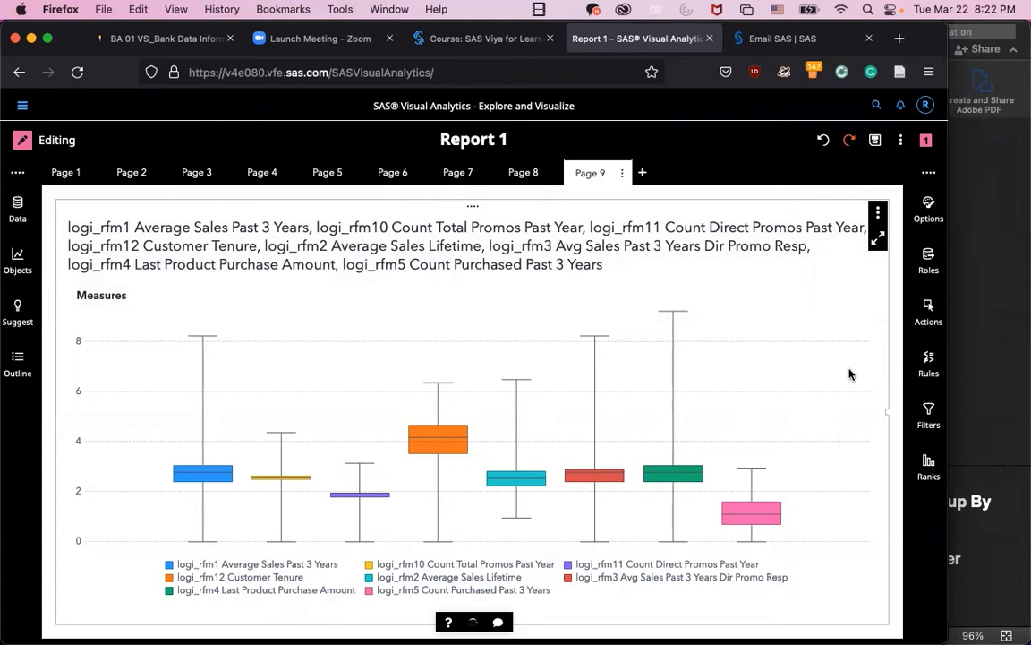
Review the chart types to which the logi_rfm box plot can be changed.
left_click(874, 213)
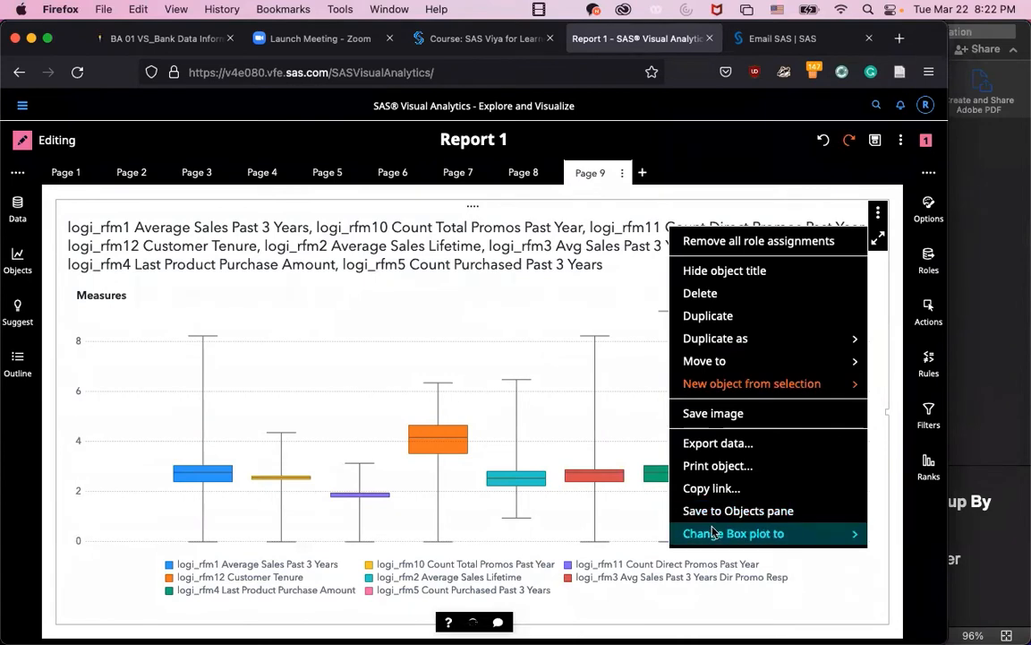
mouse_move(713, 532)
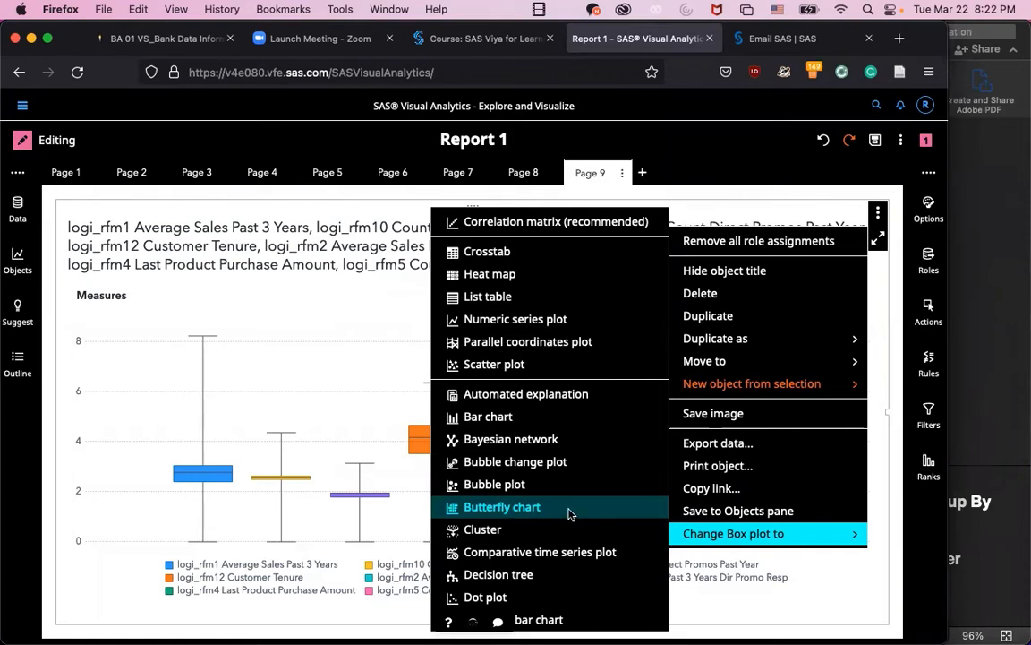
scroll(569, 513, "down", 5)
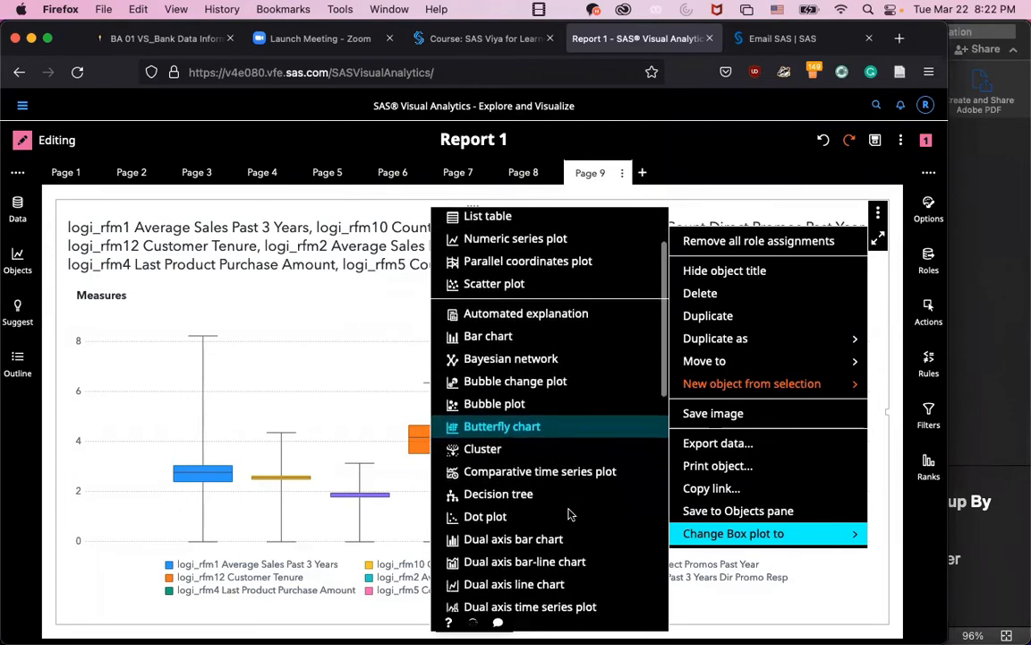
Change the box plot on Page 9 to an automated explanation and inspect its related factors and relationship plot.
scroll(568, 513, "down", 6)
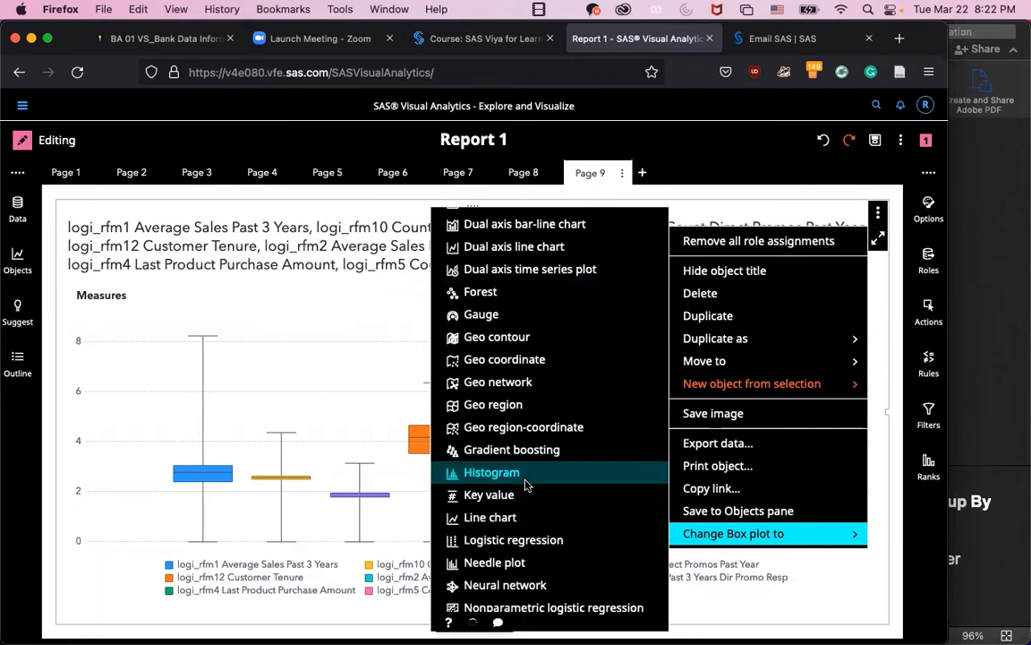
scroll(525, 484, "down", 2)
scroll(526, 484, "up", 15)
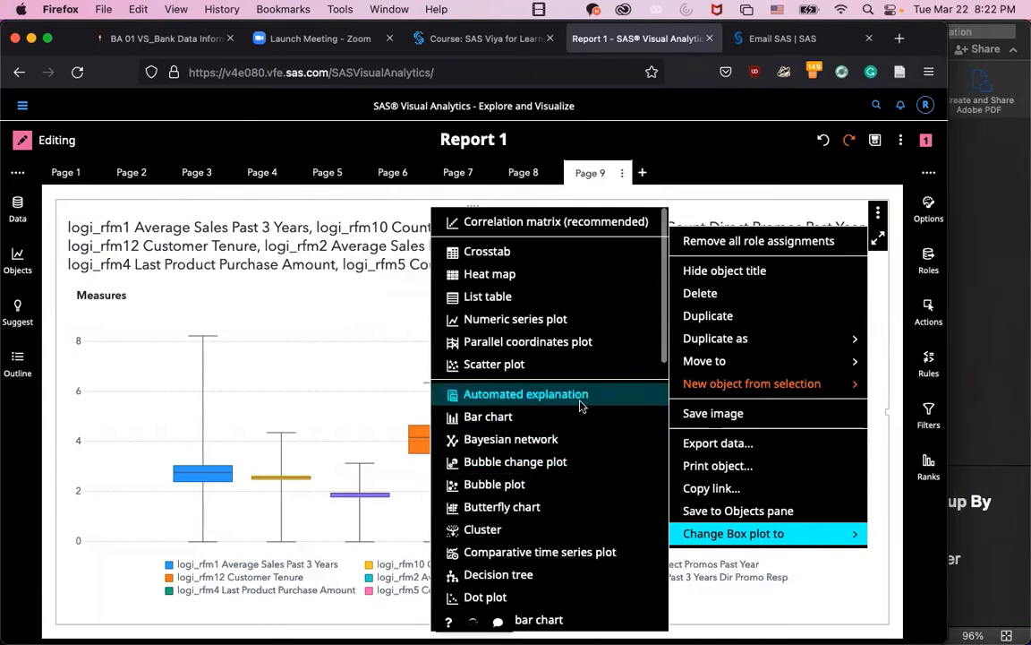
left_click(580, 405)
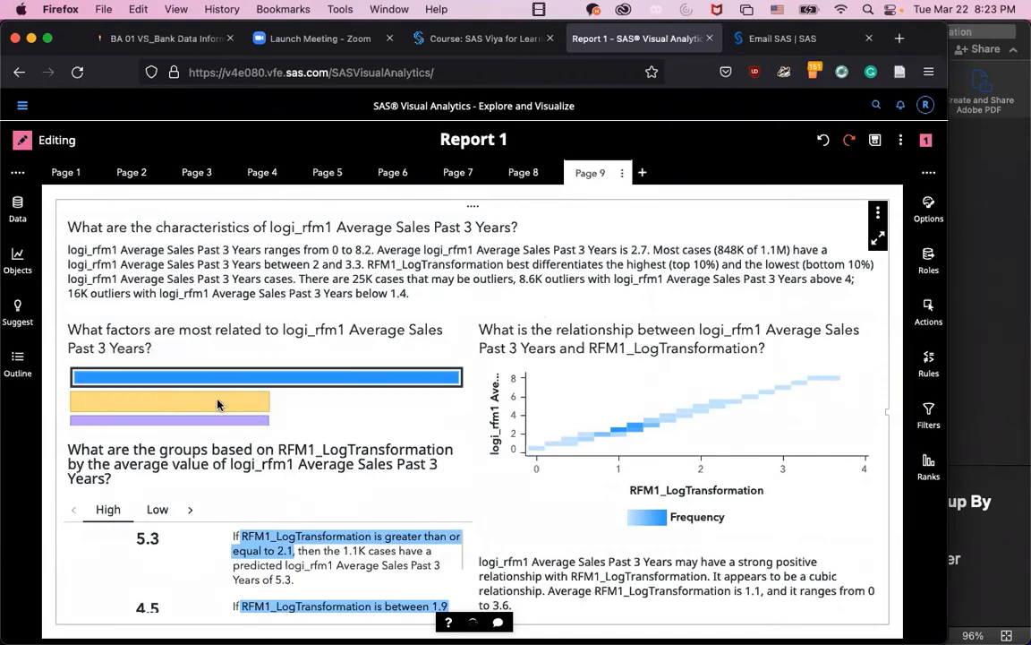
mouse_move(218, 404)
mouse_move(187, 386)
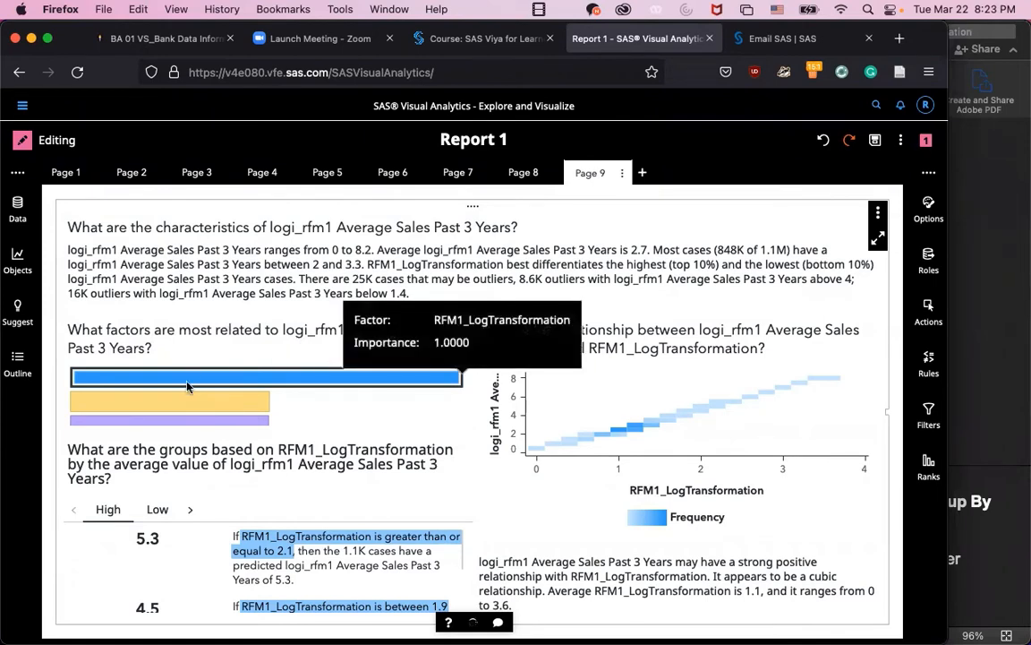
mouse_move(177, 410)
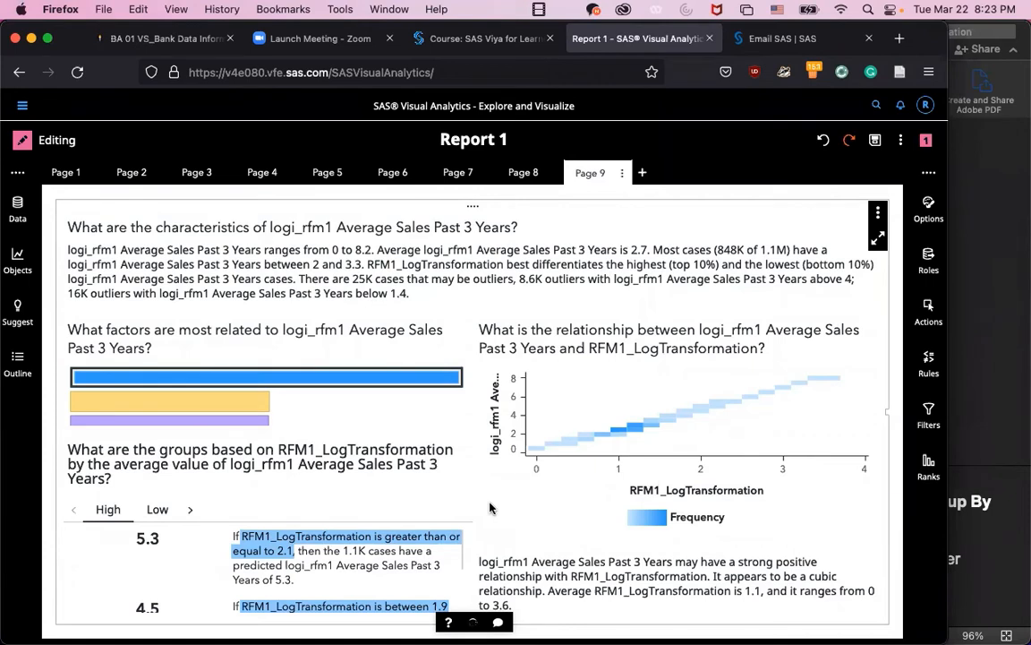
mouse_move(653, 424)
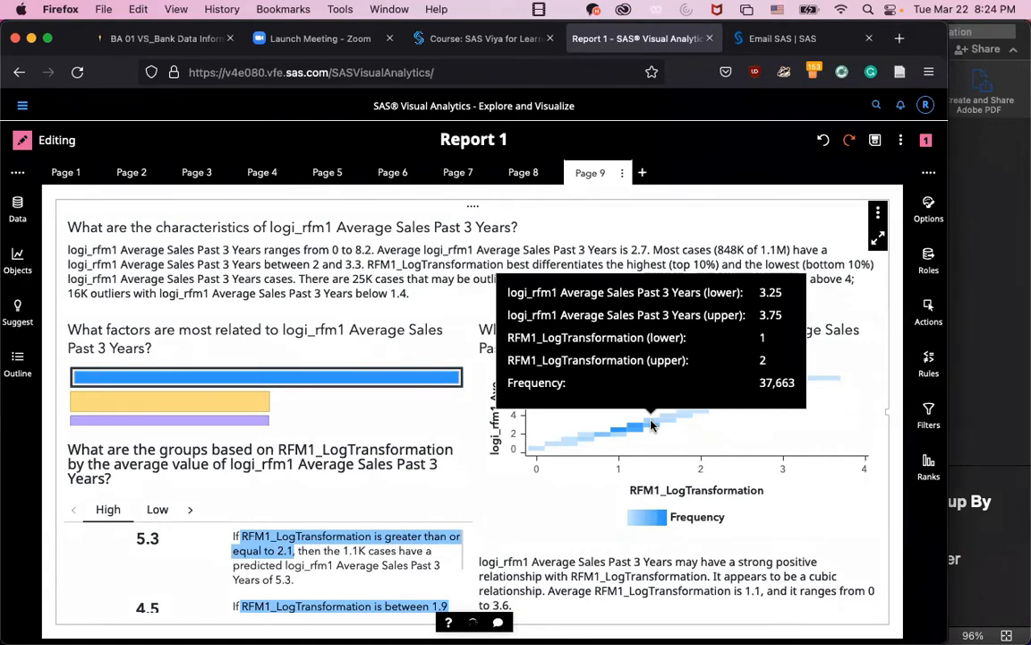
Add a new report page and place a Logistic regression object on it.
left_click(643, 173)
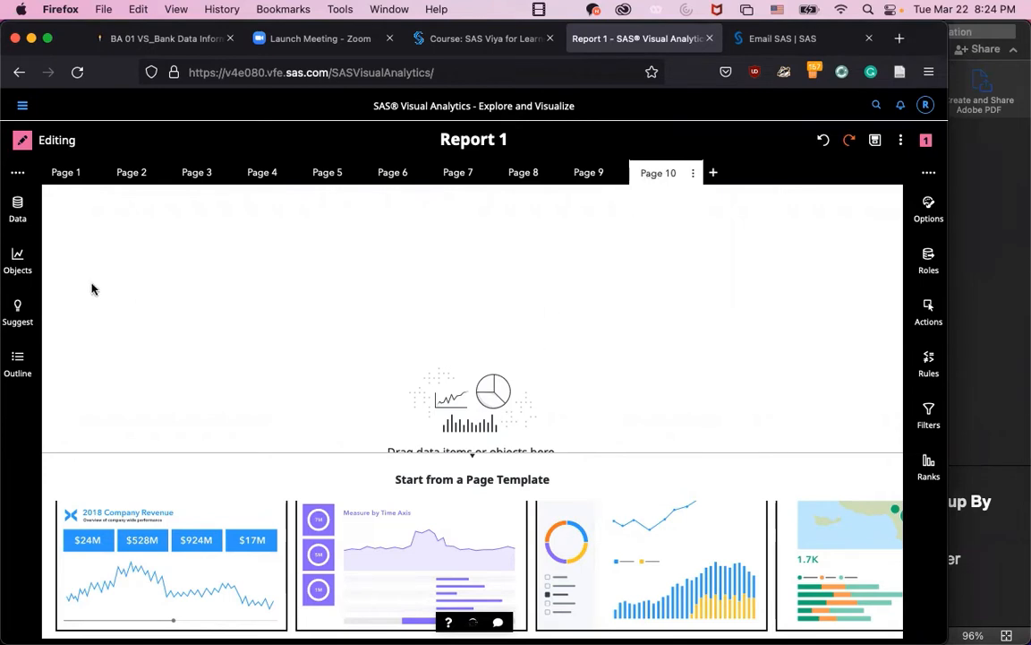
left_click(18, 258)
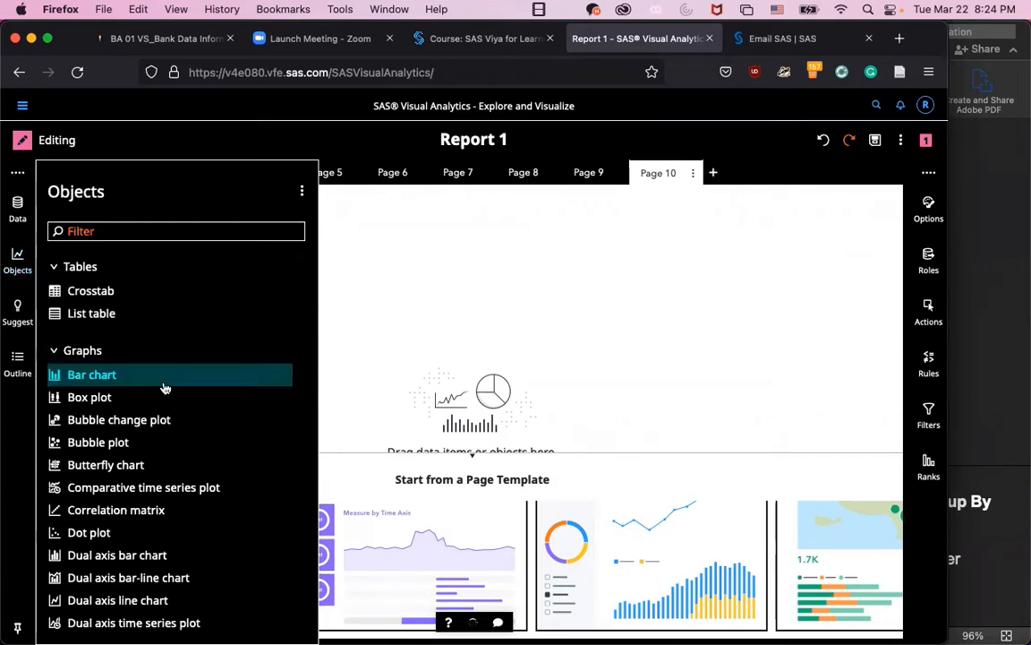
scroll(164, 386, "down", 2)
scroll(163, 387, "down", 15)
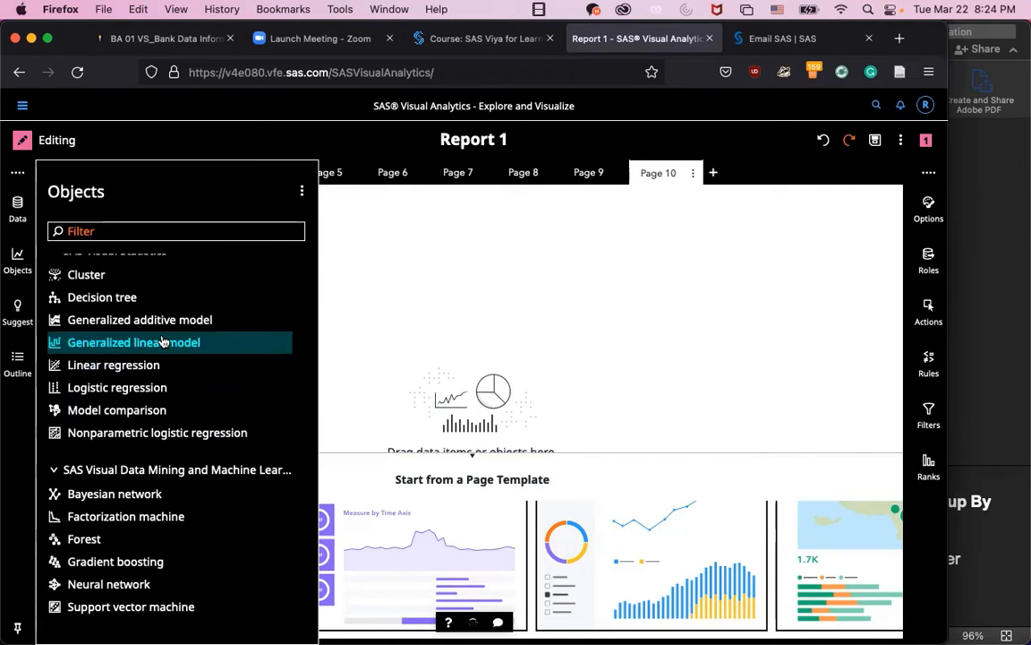
left_click(153, 387)
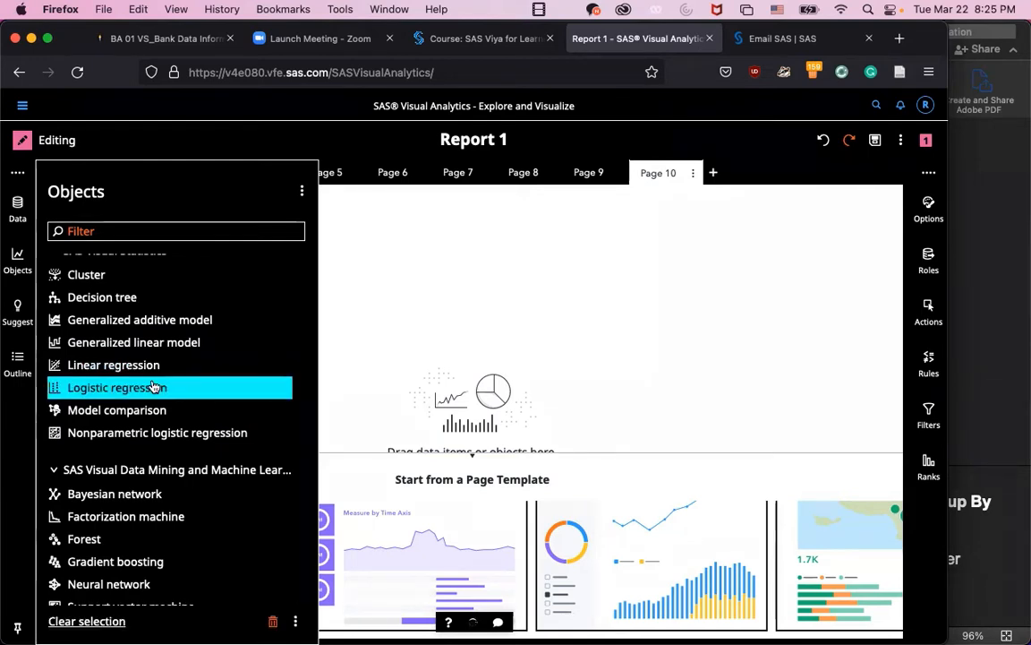
left_click_drag(153, 386, 506, 340)
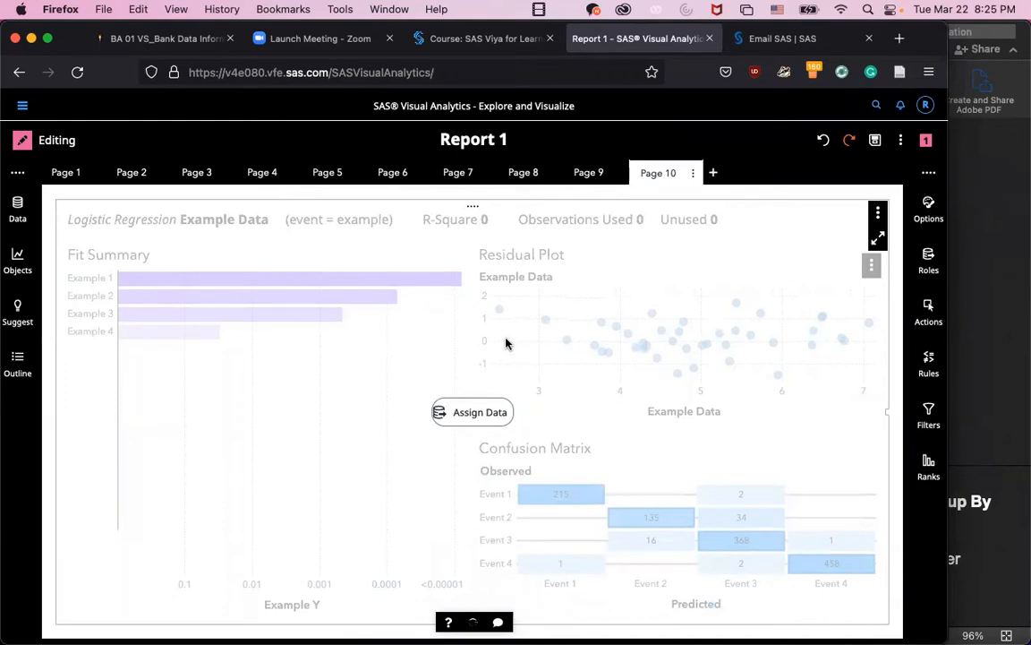
Assign tgt Binary New Product New as the logistic regression's response variable.
left_click(927, 269)
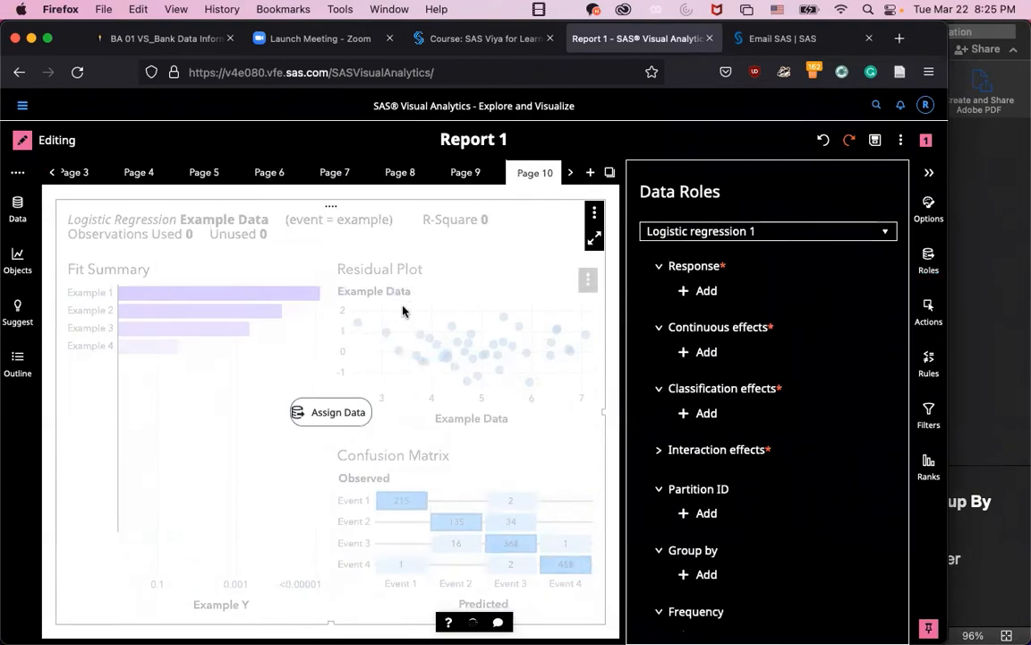
left_click(928, 259)
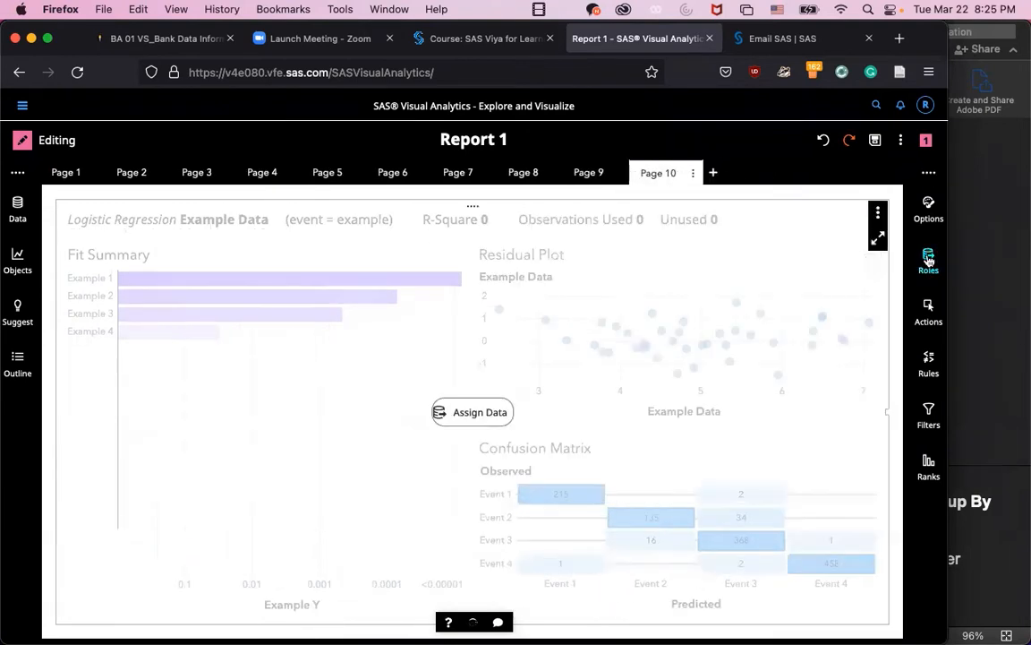
left_click(929, 260)
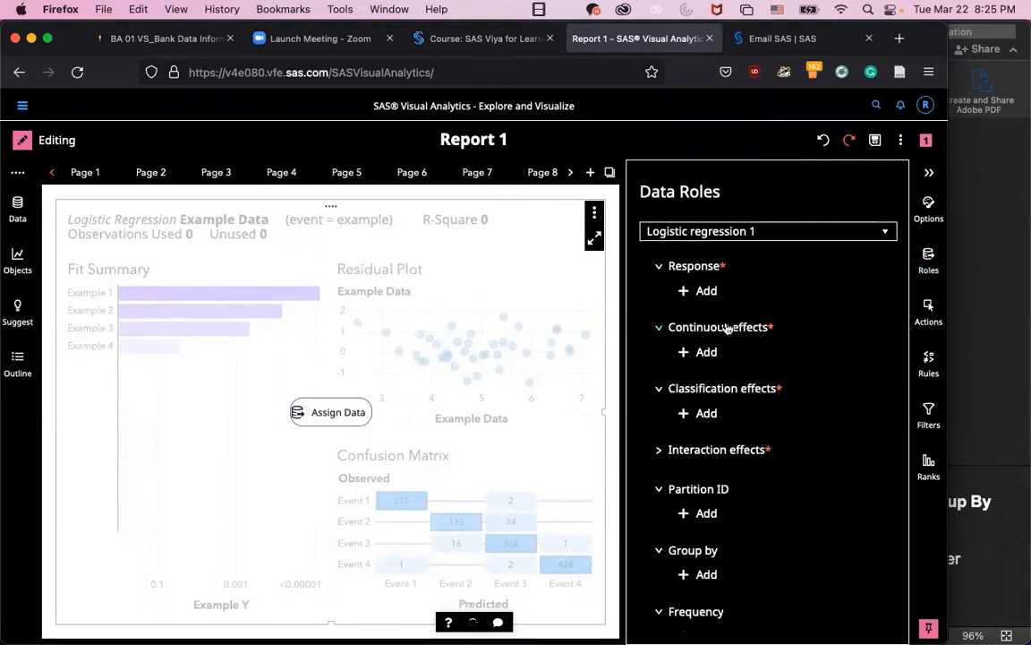
left_click(708, 296)
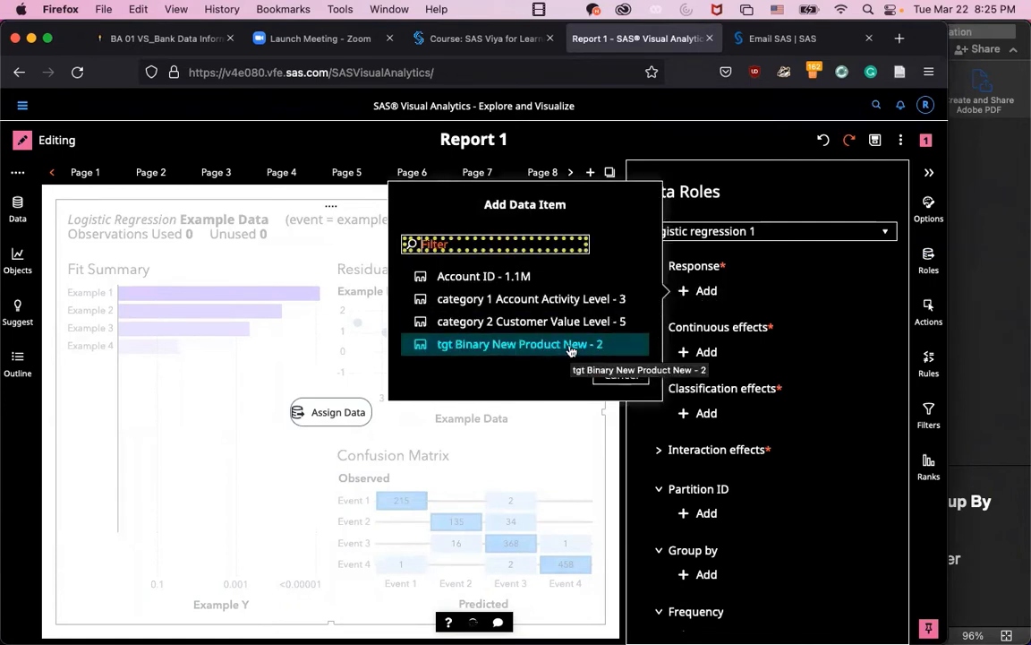
left_click(570, 349)
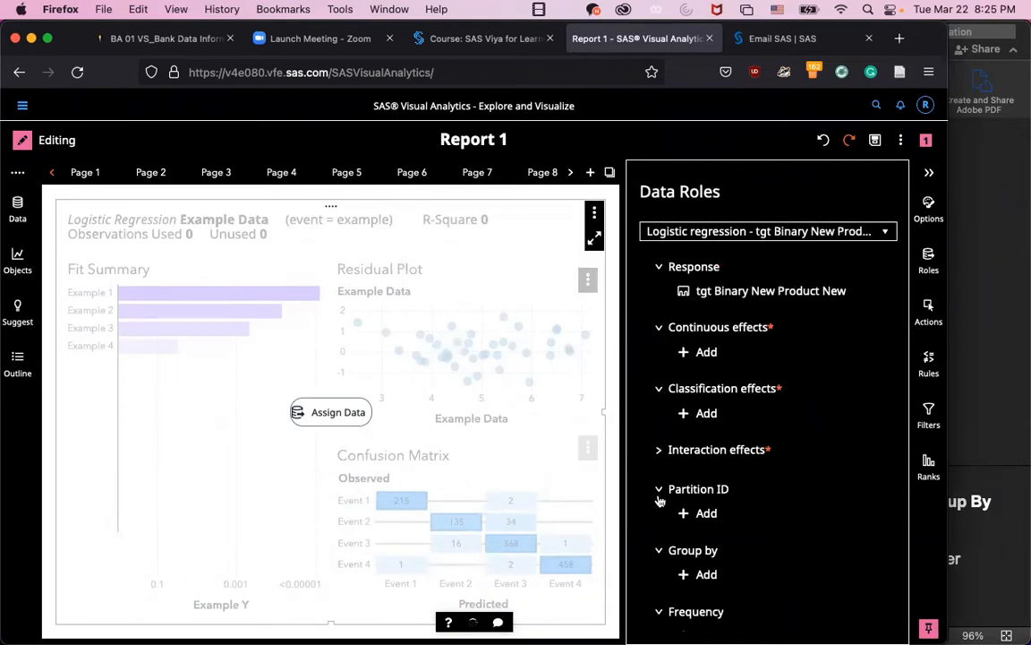
Filter the data items by "logi" and add all variables from logi_rfm1 to logi_rfm12 as continuous effects of the logistic regression.
left_click(703, 352)
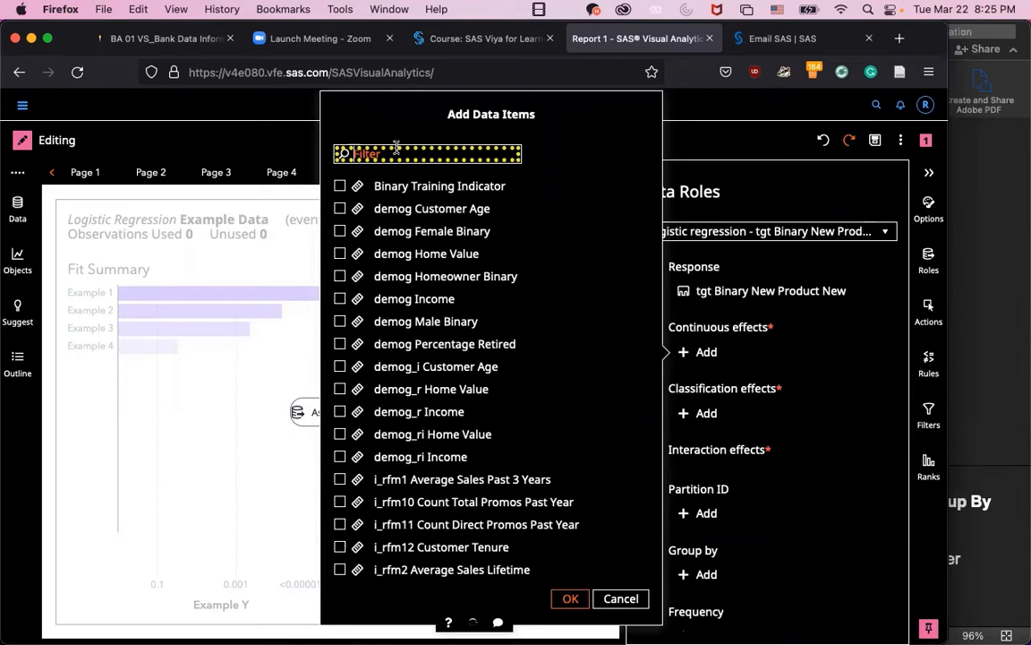
type("logi")
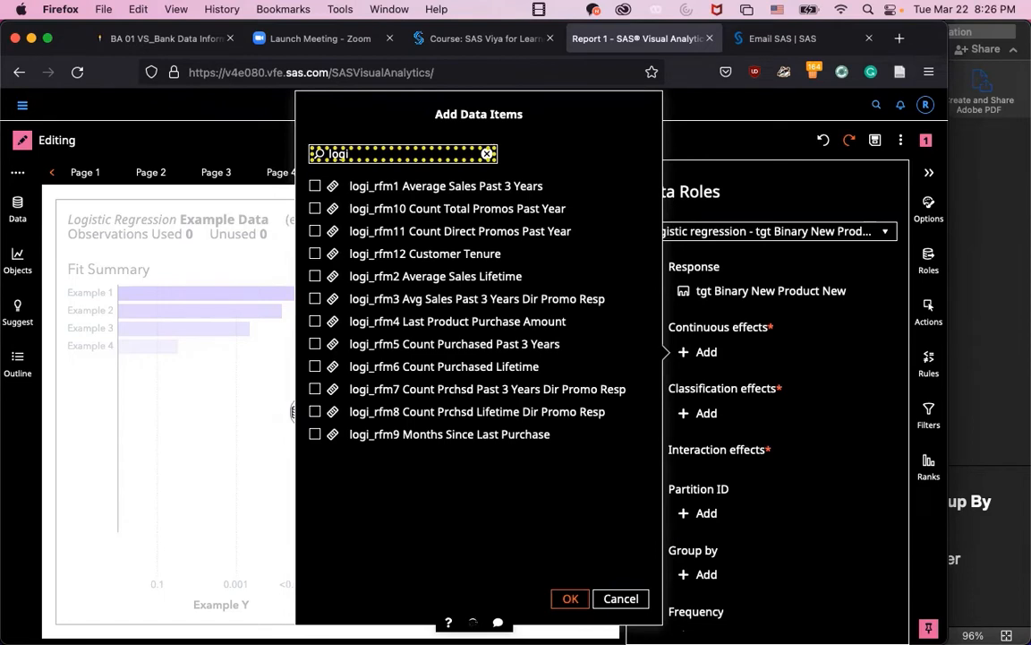
left_click(314, 186)
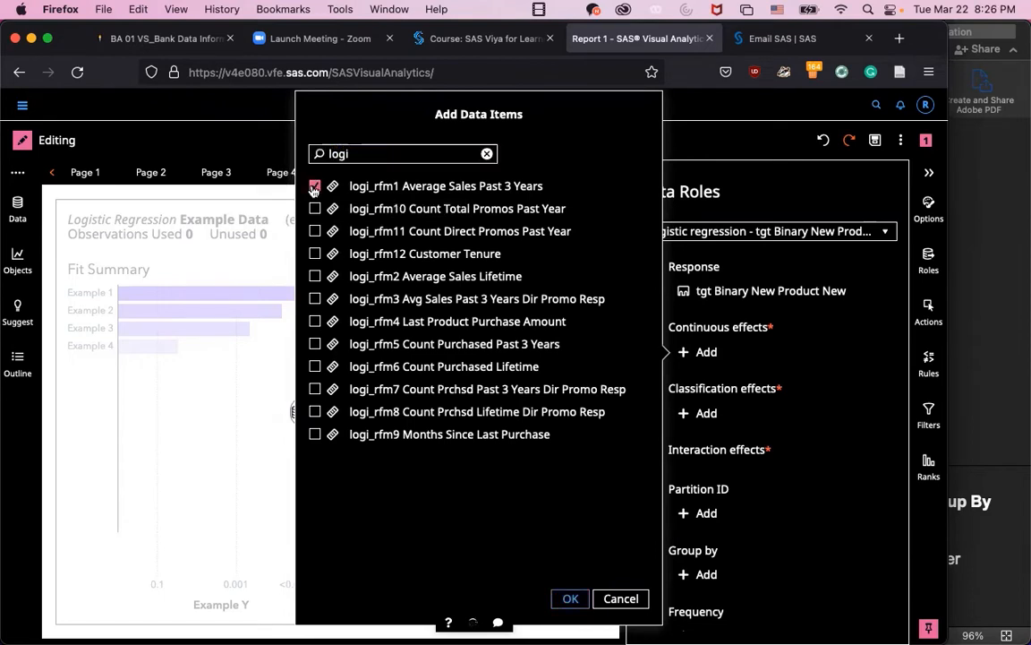
left_click(314, 435, "shift")
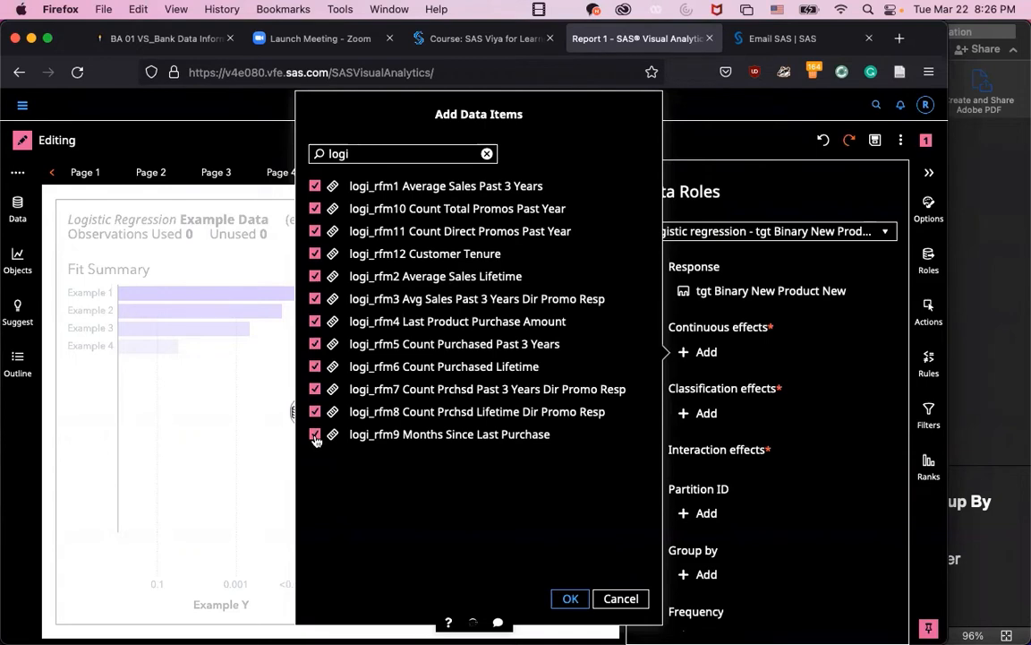
left_click(569, 598)
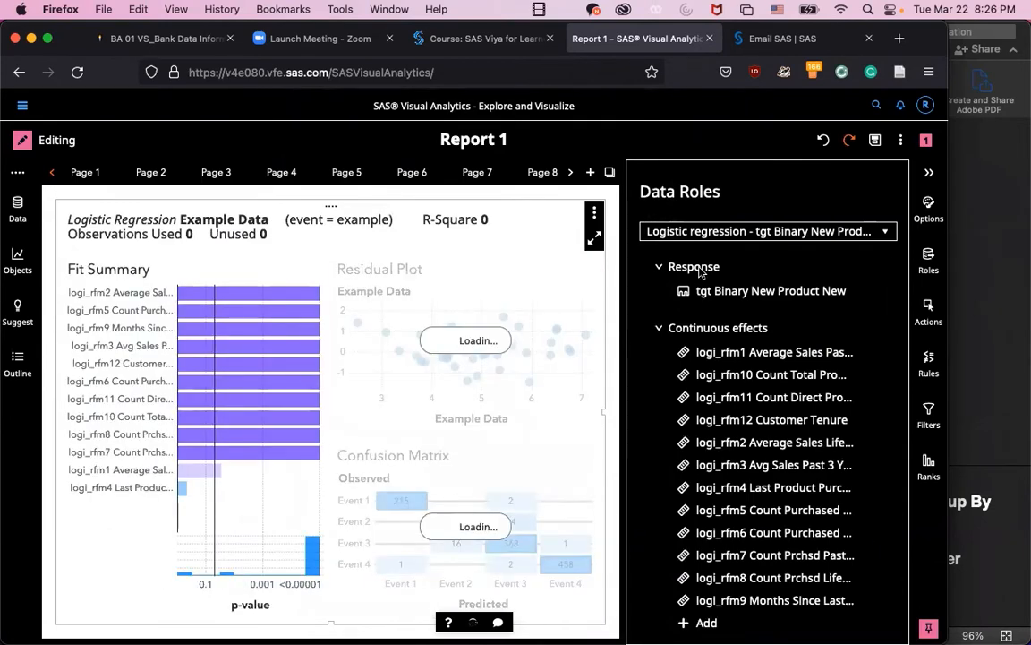
scroll(772, 484, "down", 5)
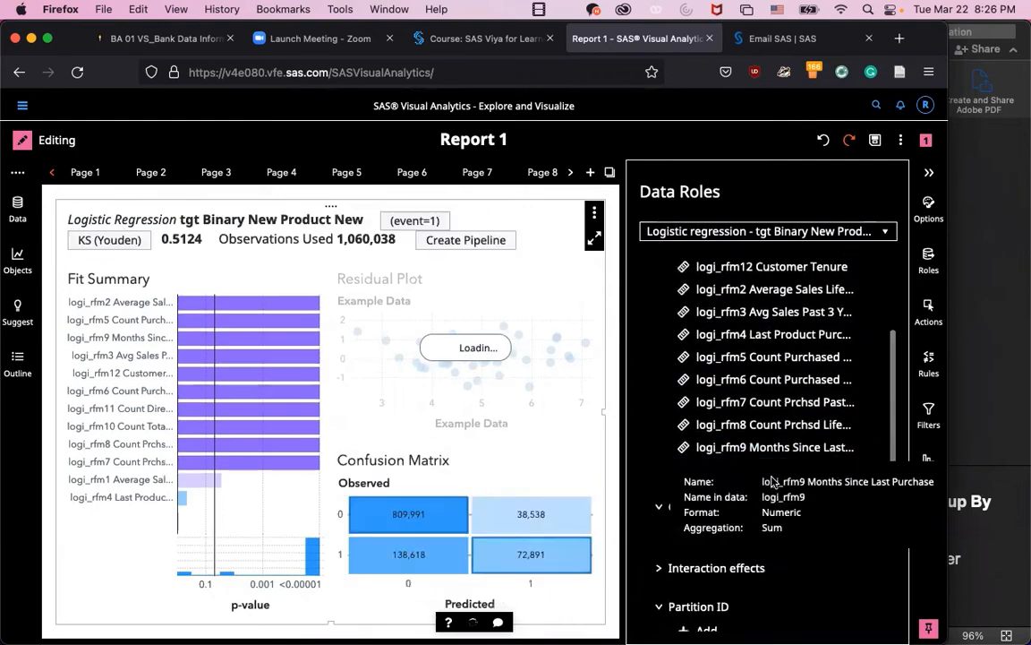
scroll(771, 610, "down", 8)
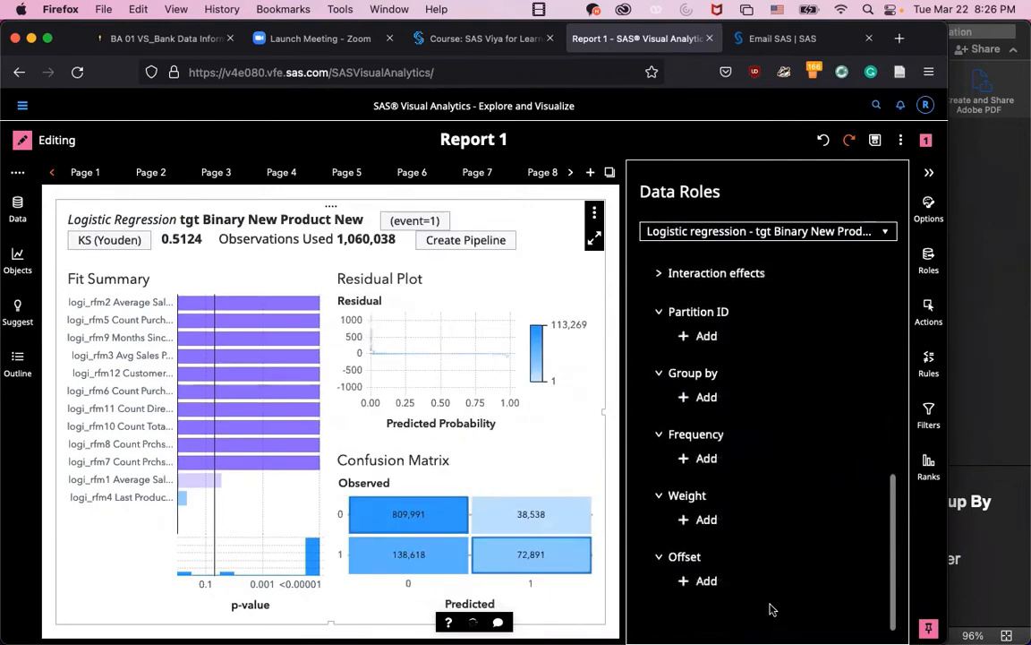
left_click(930, 176)
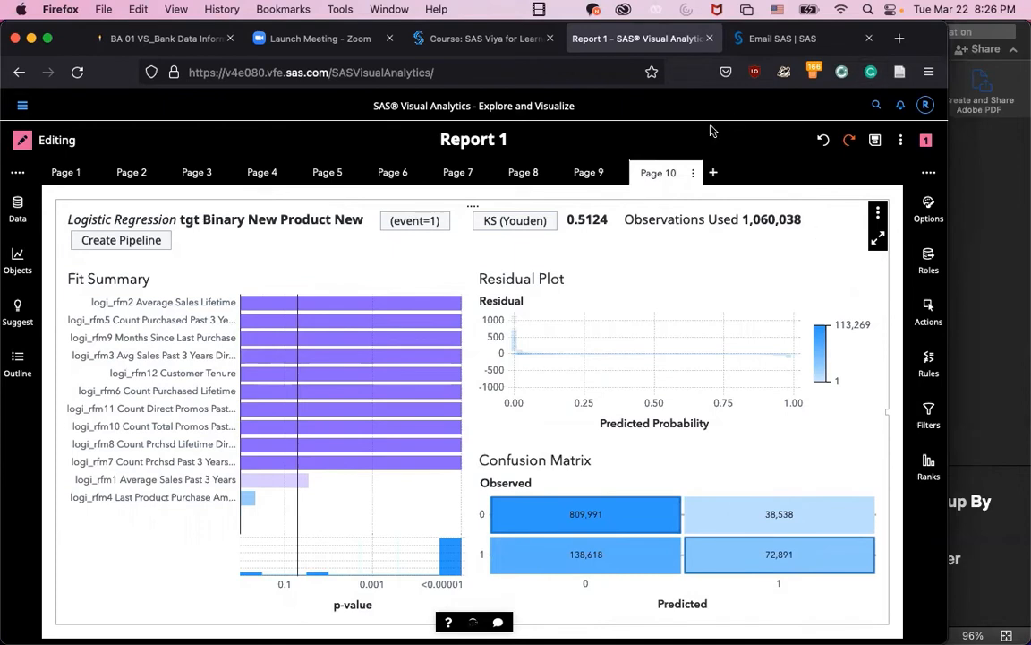
Rename Page 10 as "Logistics Regession".
left_click(671, 173)
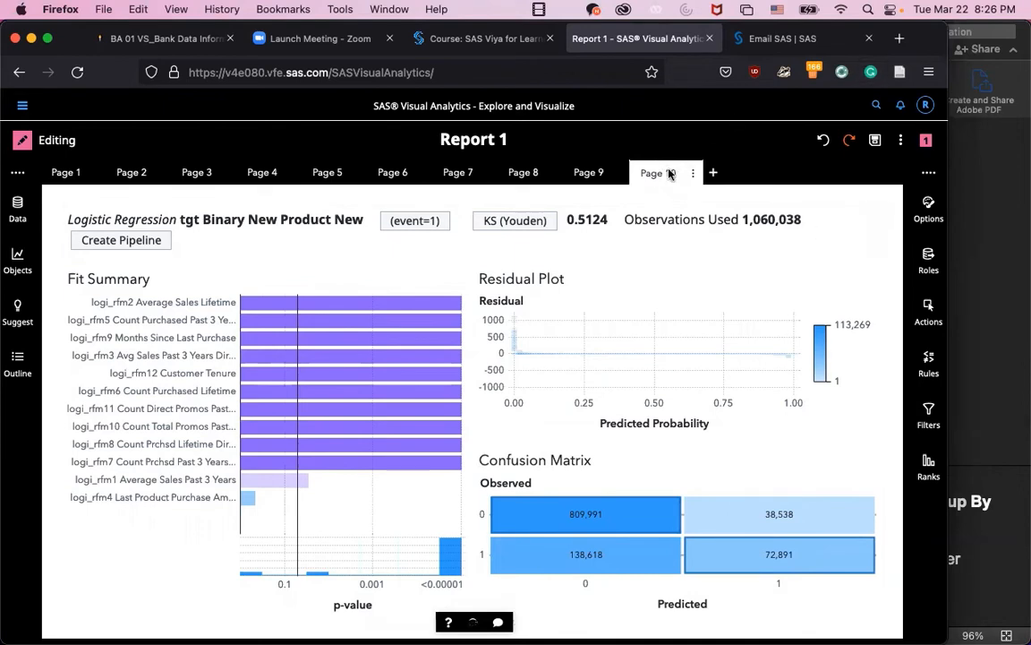
right_click(670, 174)
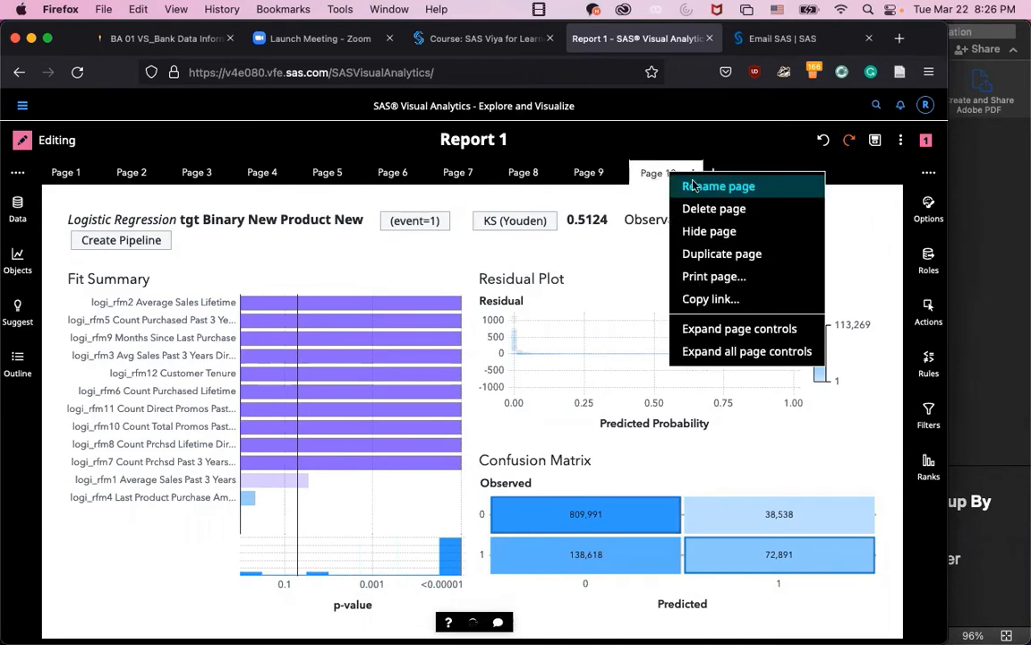
left_click(694, 185)
type("Logistics")
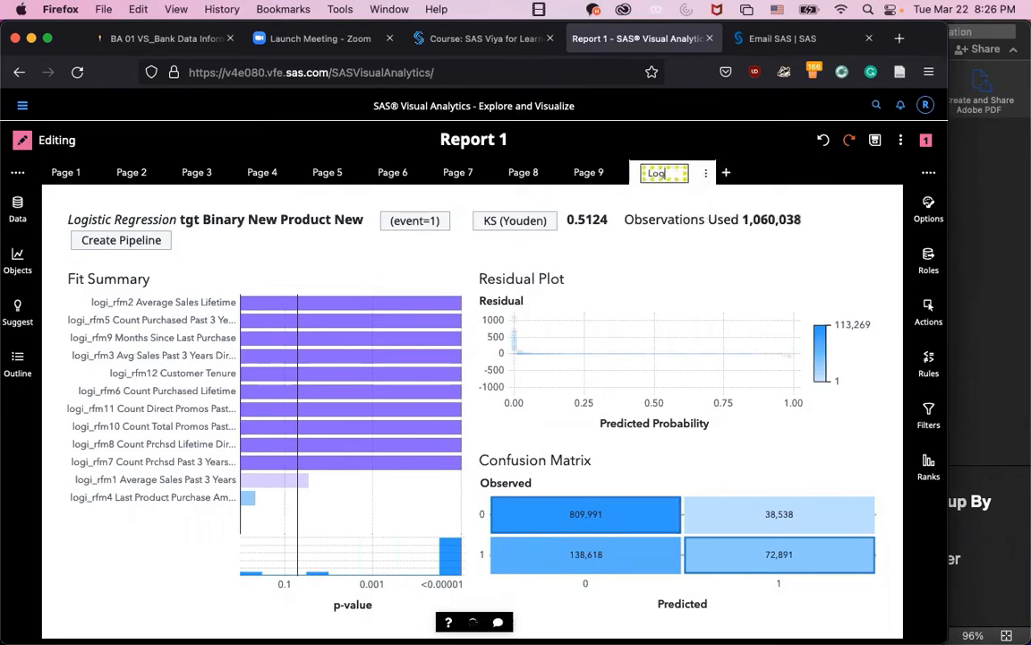
type("egression")
key("Return")
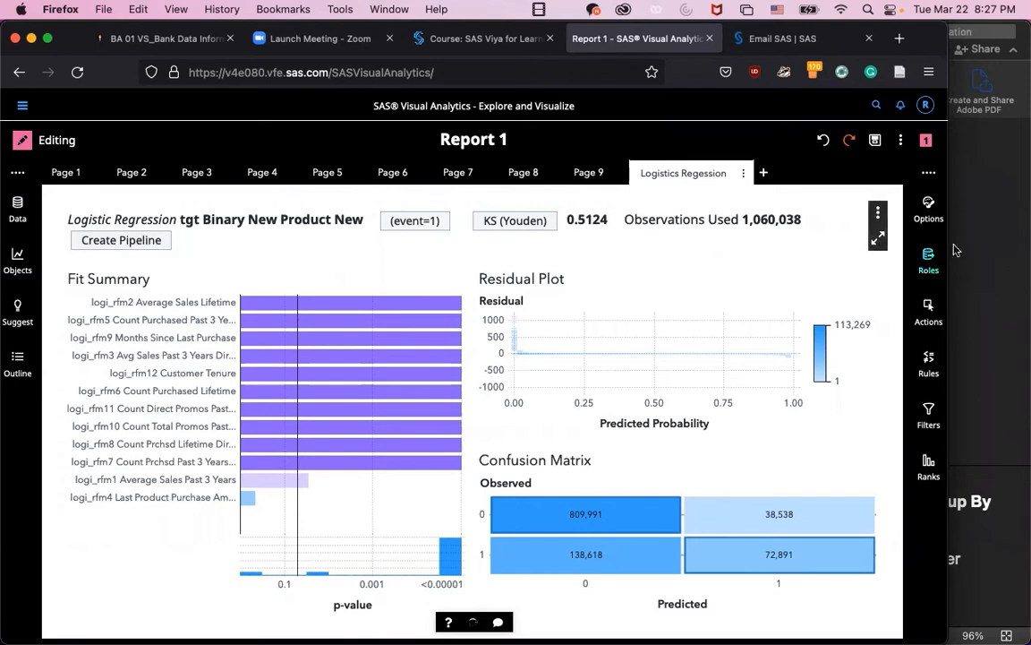
Change the fit statistic shown for the logistic regression to R-Square.
left_click(523, 222)
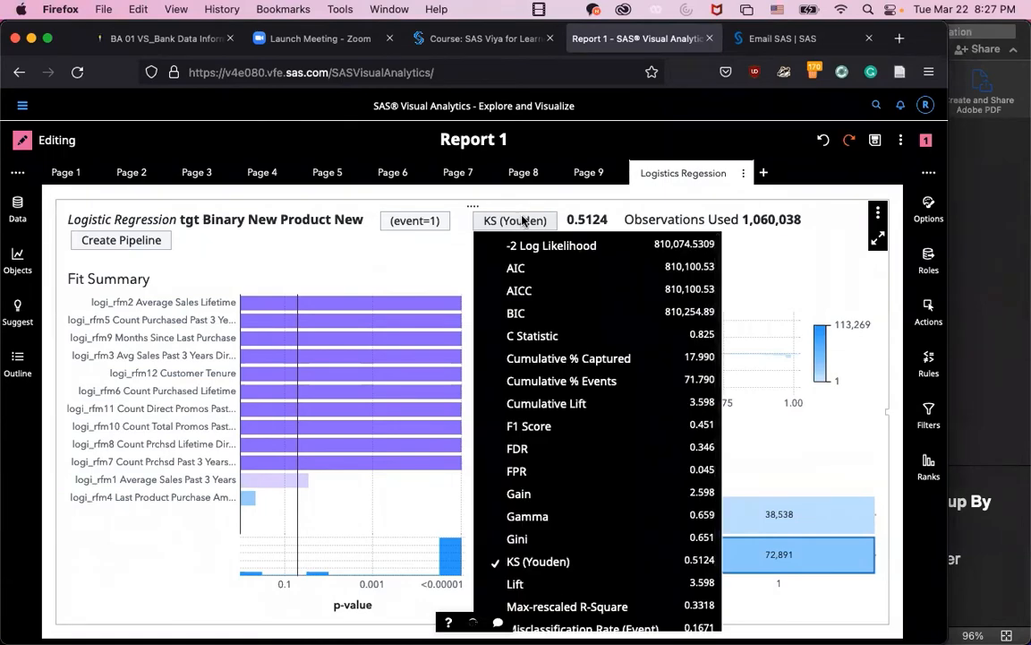
scroll(557, 525, "down", 2)
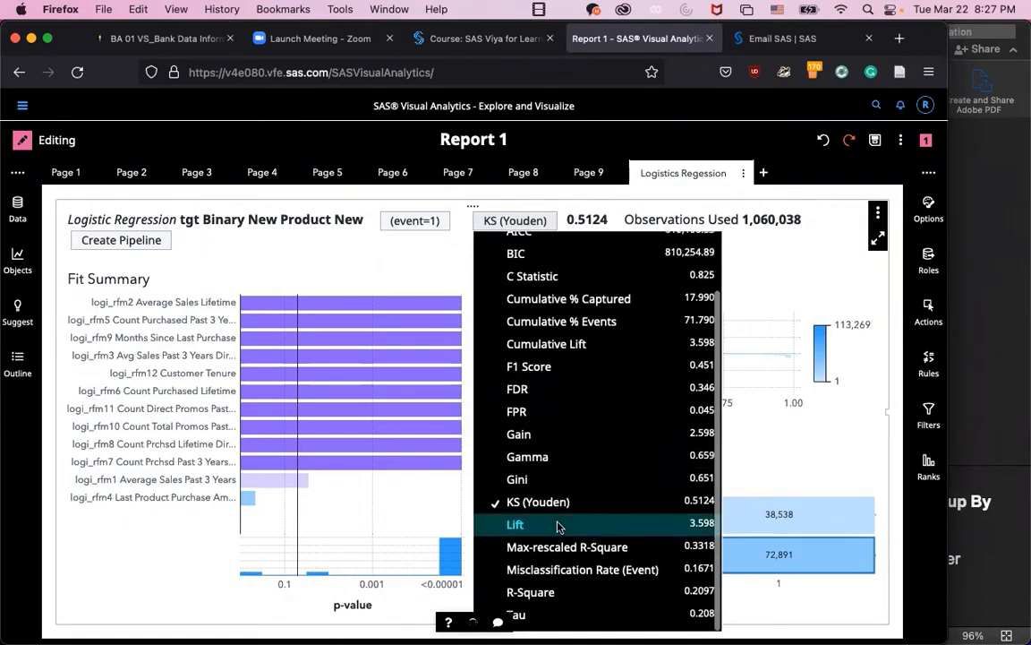
left_click(529, 594)
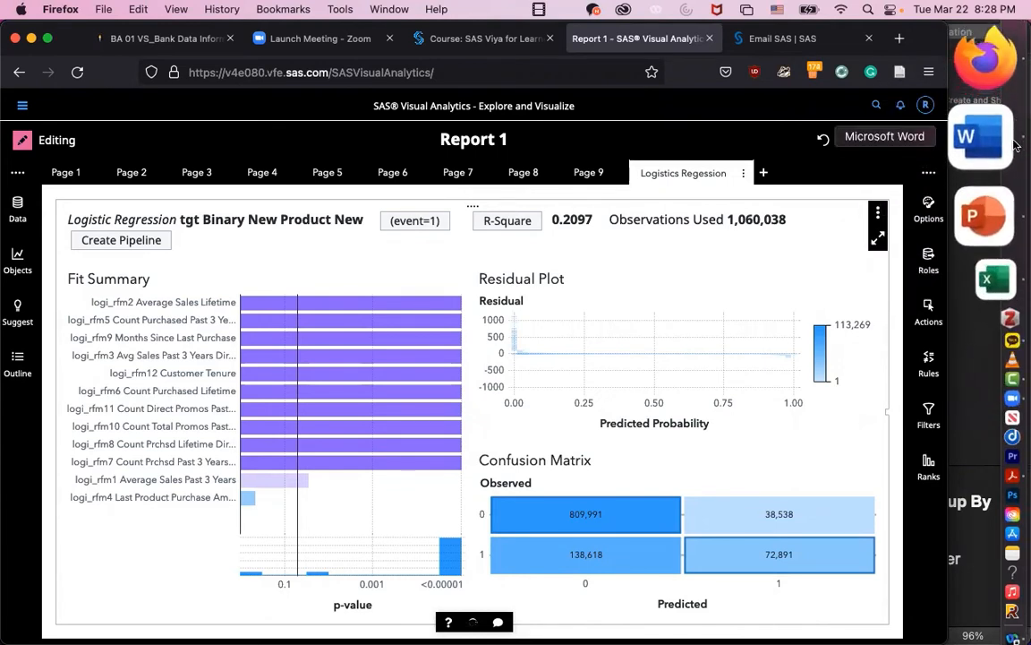
Switch to Microsoft Word, create a blank document and place its window so the SAS report stays partly in view.
left_click(1015, 143)
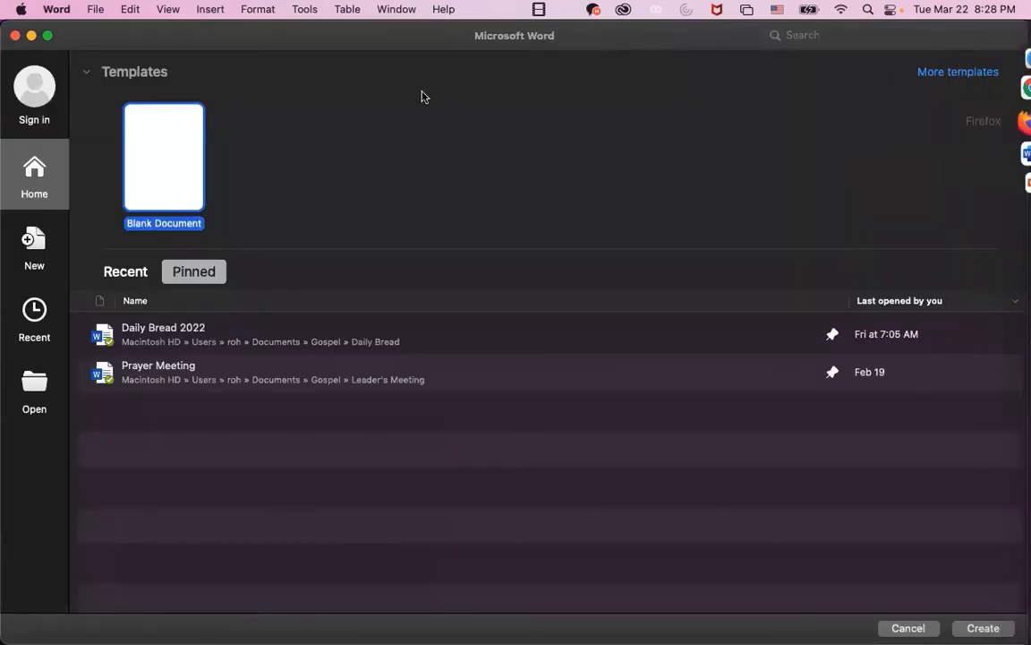
double_click(164, 176)
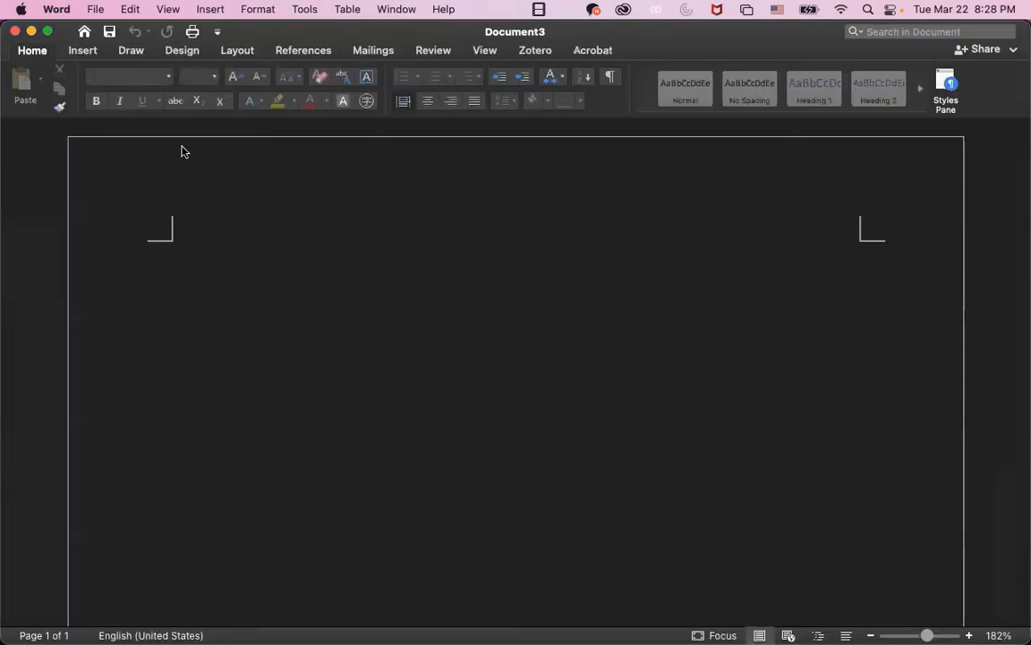
left_click_drag(262, 34, 842, 39)
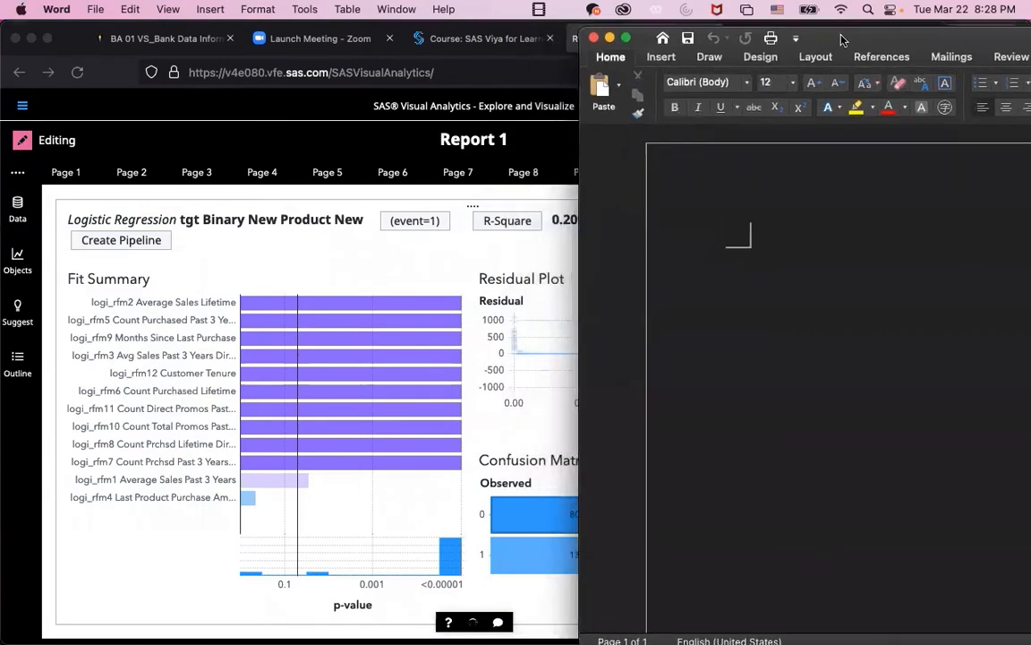
Enter "R square: 0.2097" as the first line of the document.
type("R")
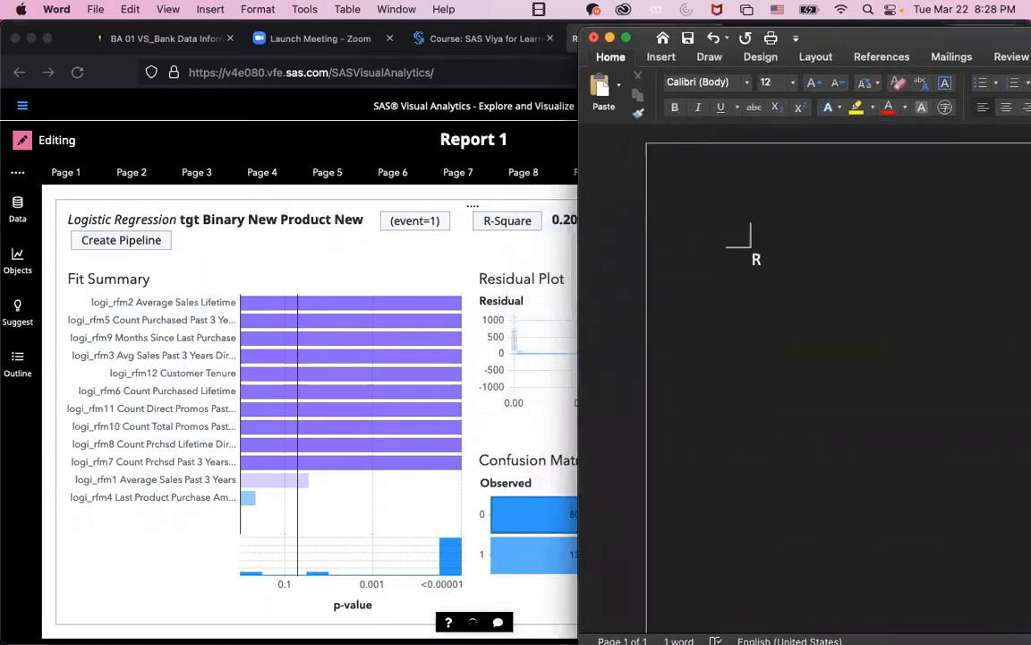
type(" square")
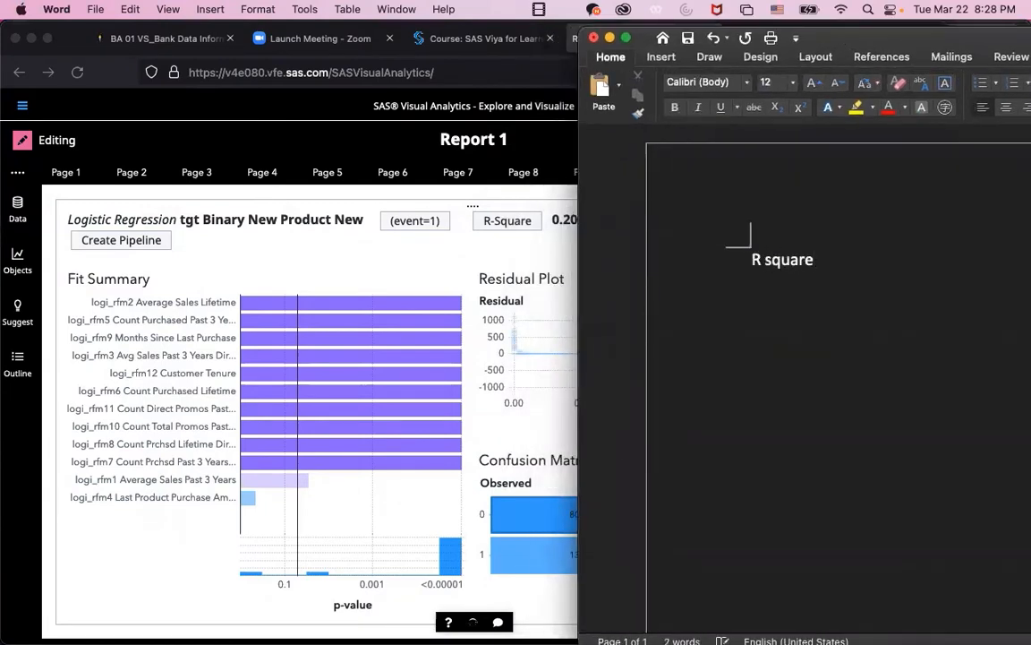
type(": 0.209")
left_click(388, 242)
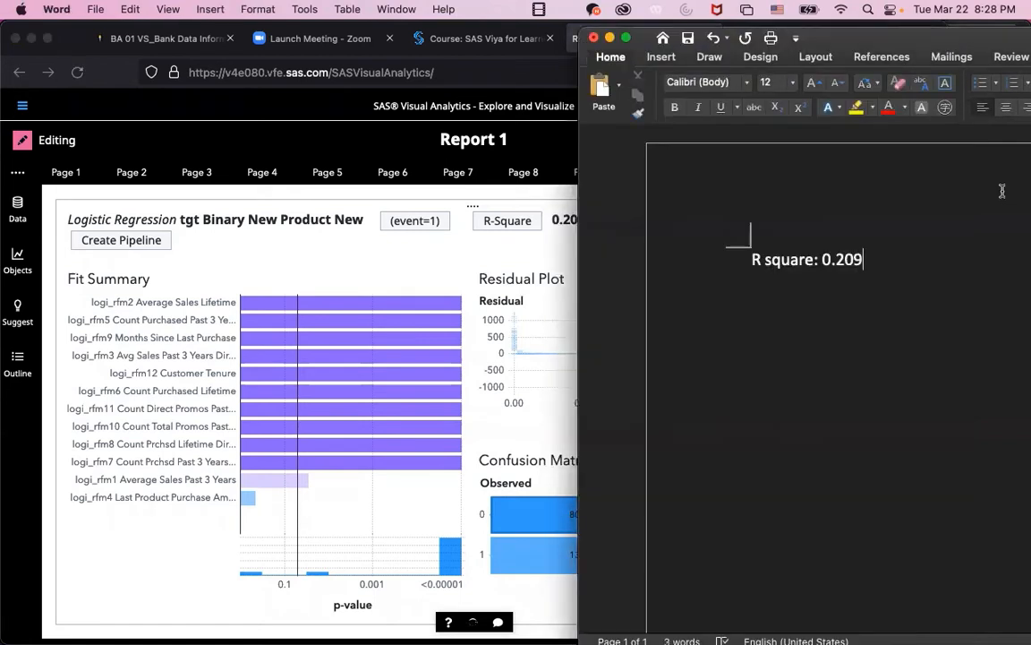
left_click(1001, 191)
type("7")
key("Return")
Start a dash-list item below the R square line reading "It means that 20.97 % of the response variable (target new product)".
type("- It means that")
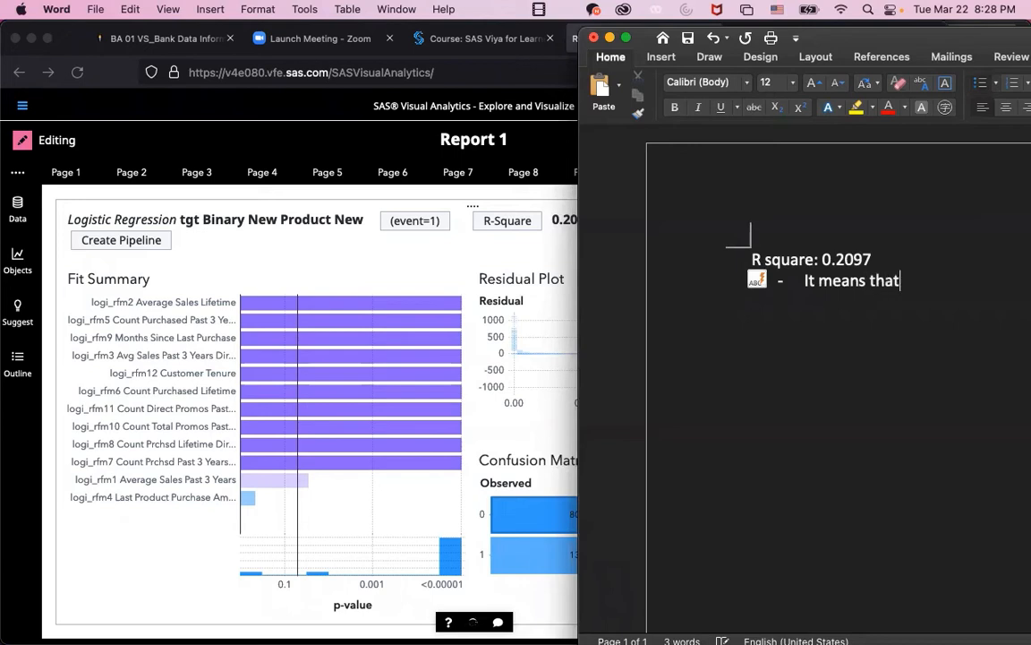
type(" 20.97 % of ")
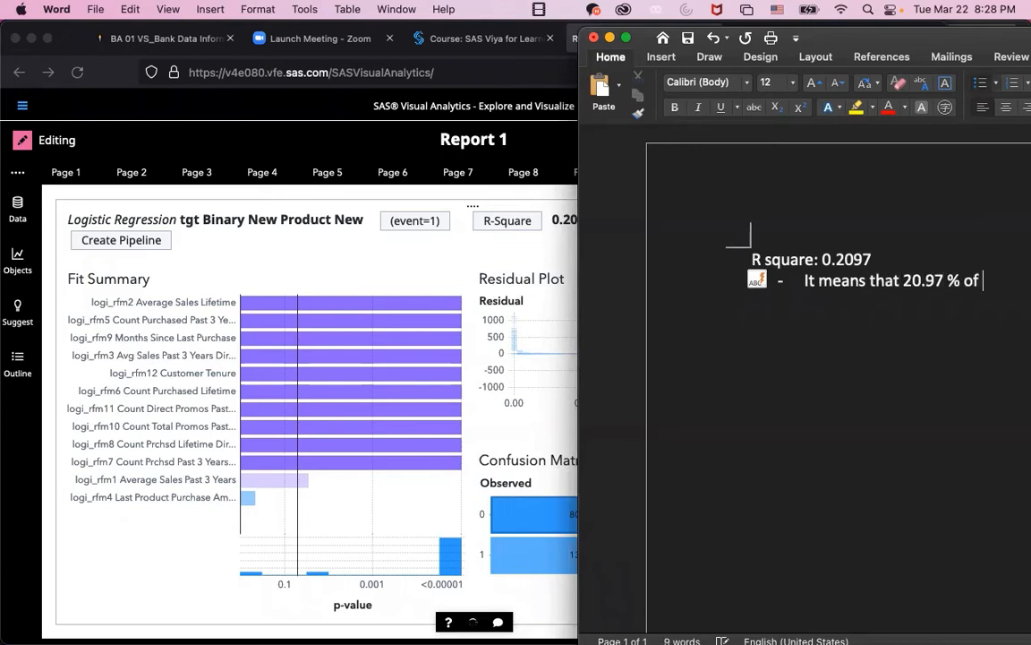
type("the res")
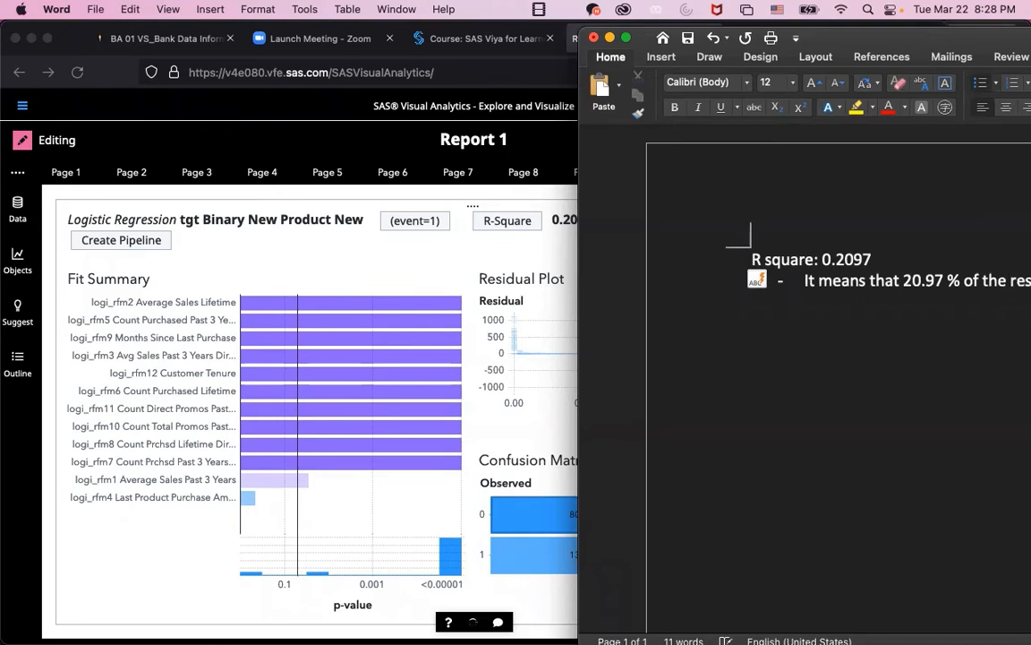
type(" v")
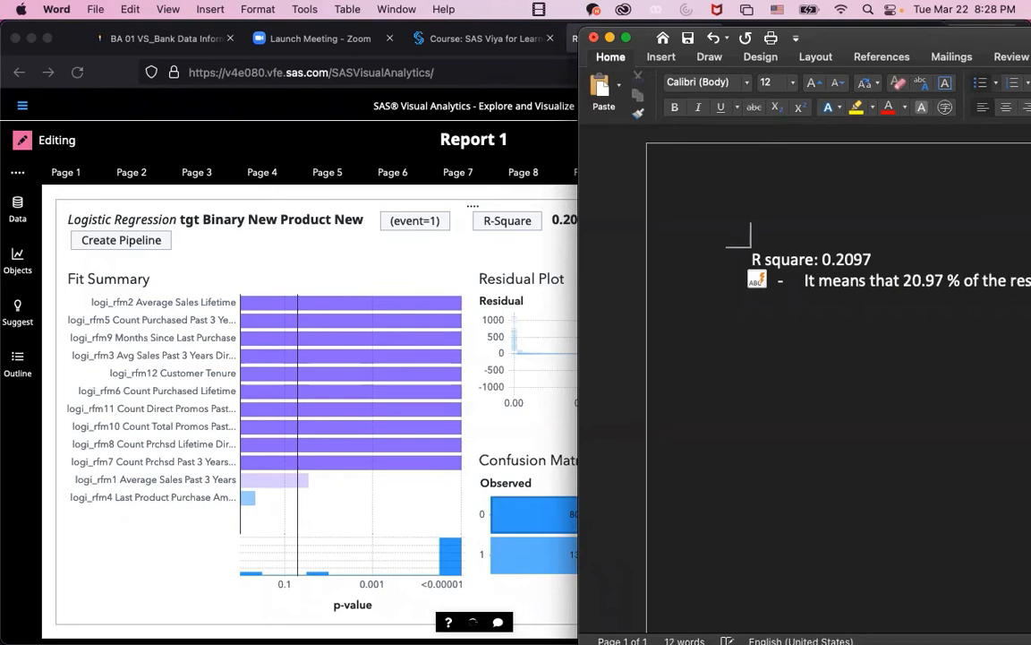
left_click_drag(839, 38, 492, 9)
type("ariable (")
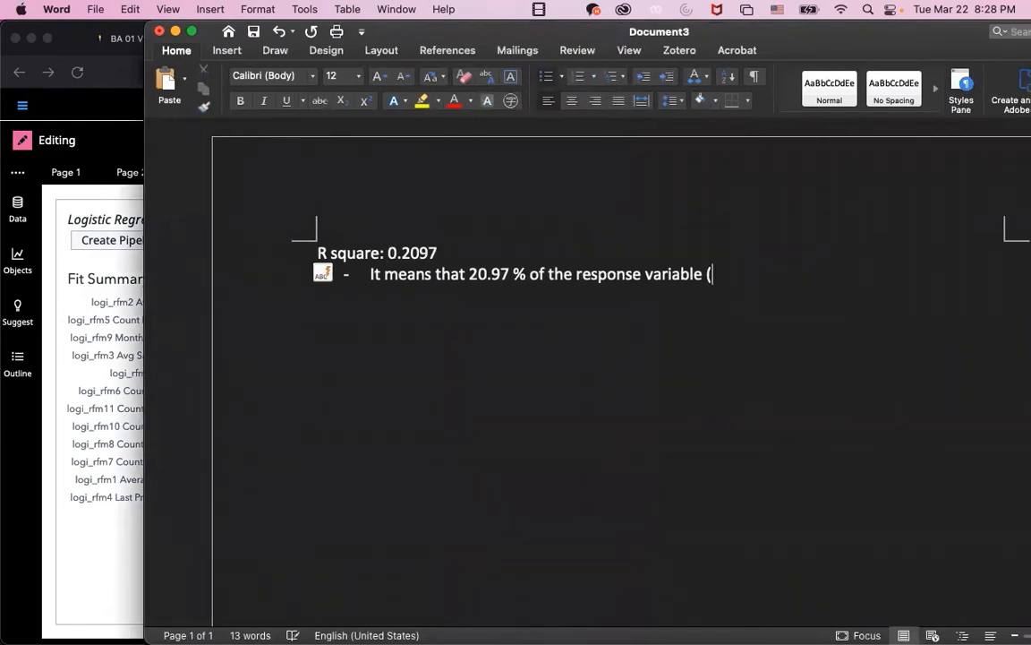
type("t")
key("BackSpace")
type("target new p")
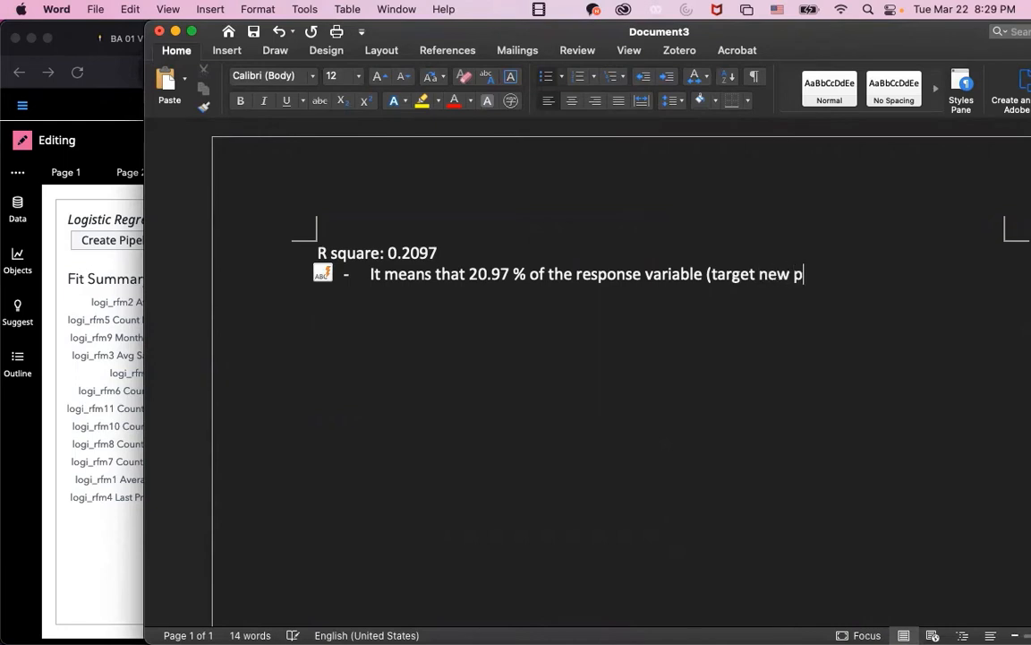
type("roduct) ")
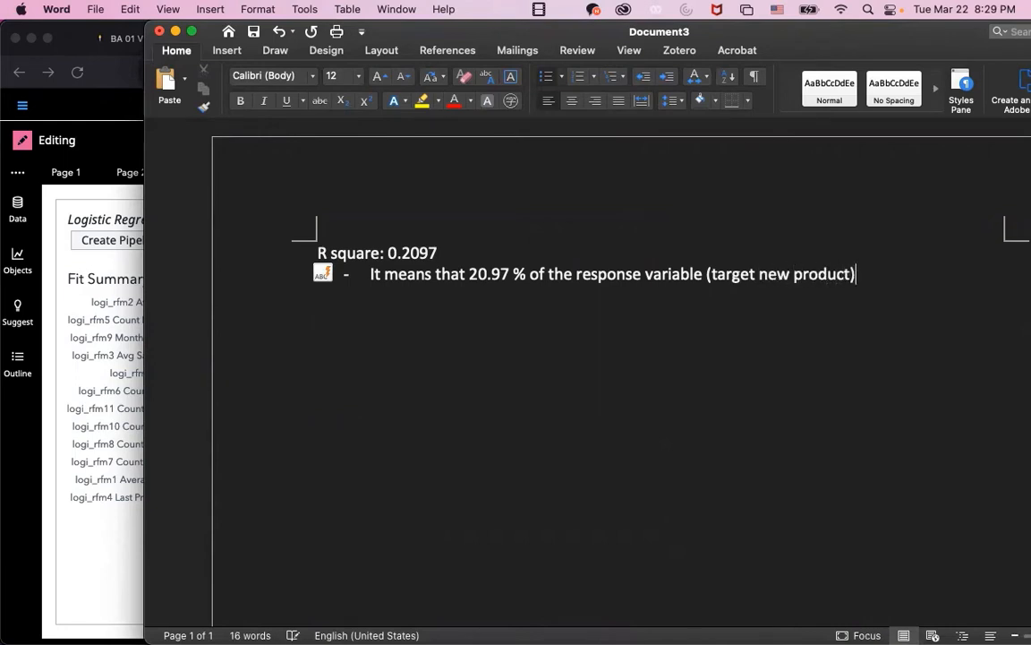
Continue the list item with "is explained by the twelve independent variables (predictors)".
type("is explain")
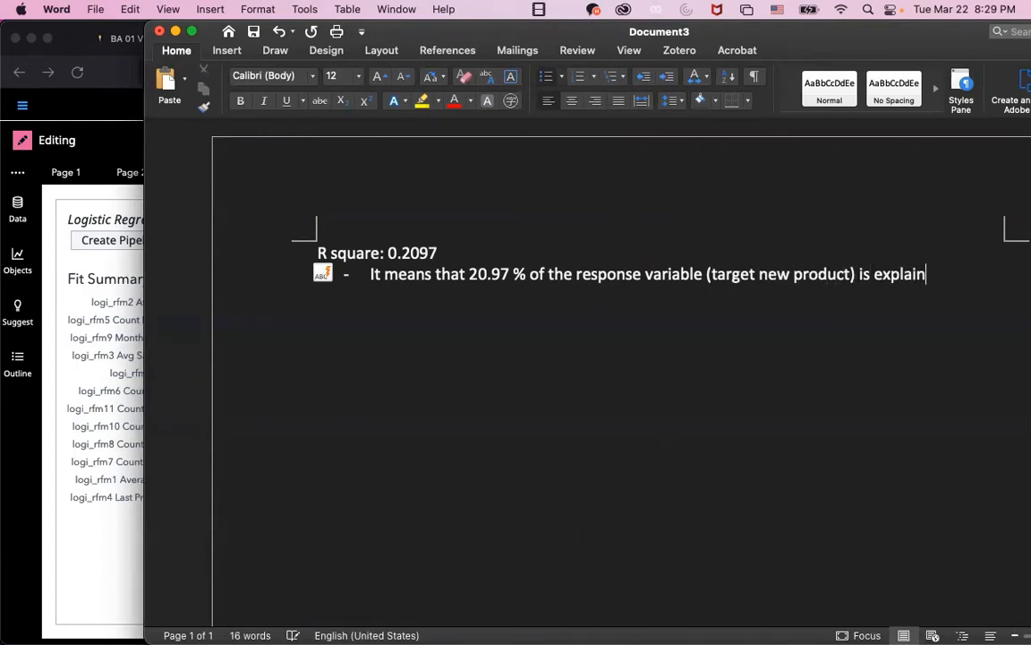
type("ed by the twelv")
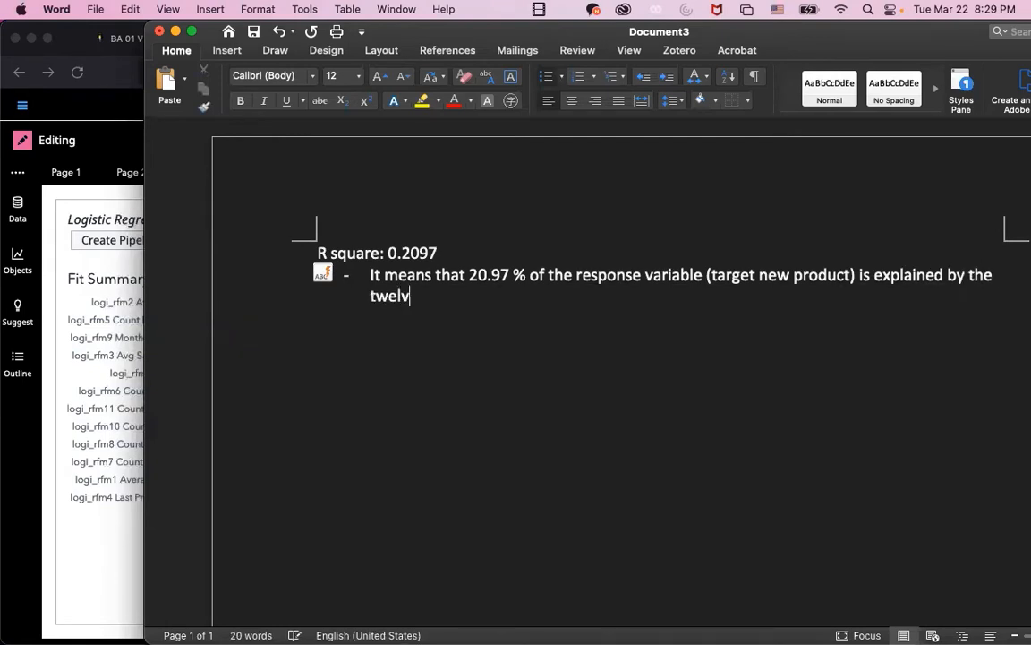
type("e independent ")
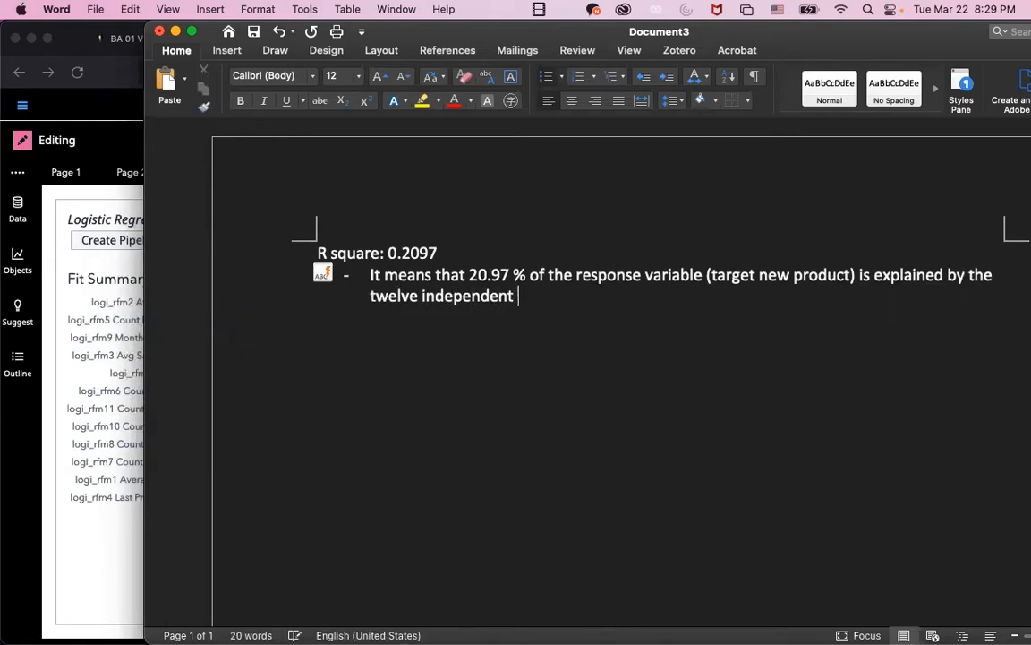
type("variables ")
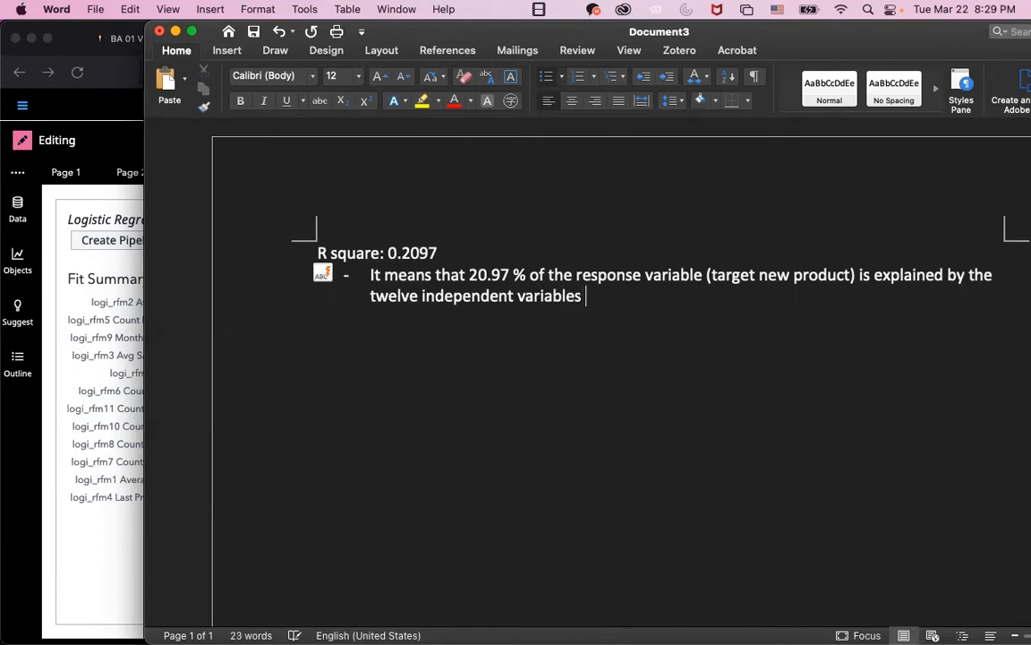
type("(predico")
key("BackSpace")
type("tors)")
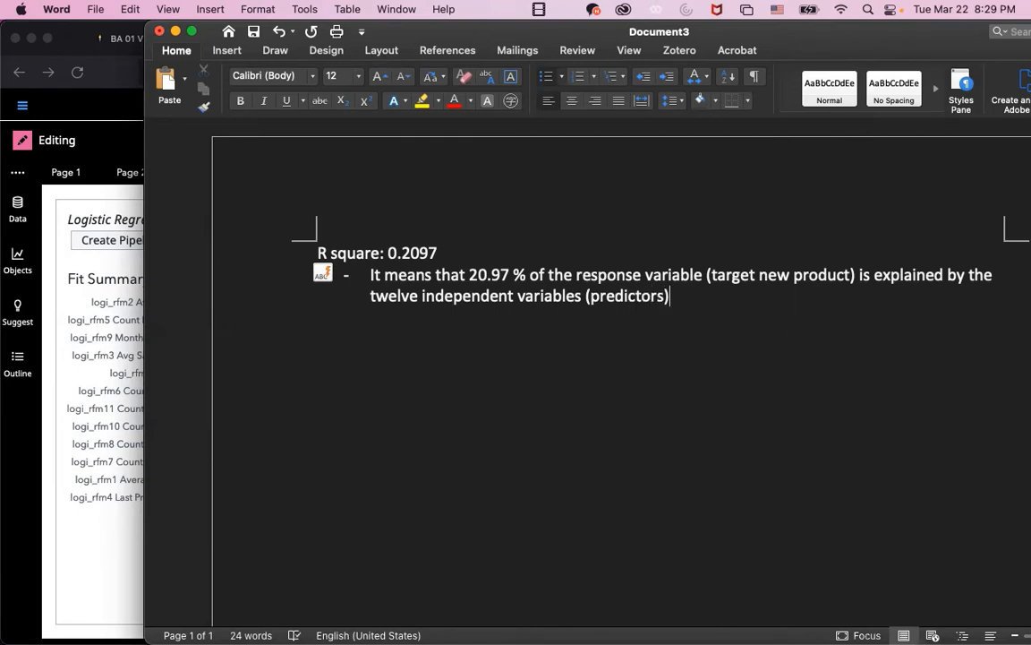
Complete the list item with ", namely RFM1 – RFM 12." and end the list, leaving a blank line below it.
type(".")
key("BackSpace")
type(", m")
key("BackSpace")
type("namely R")
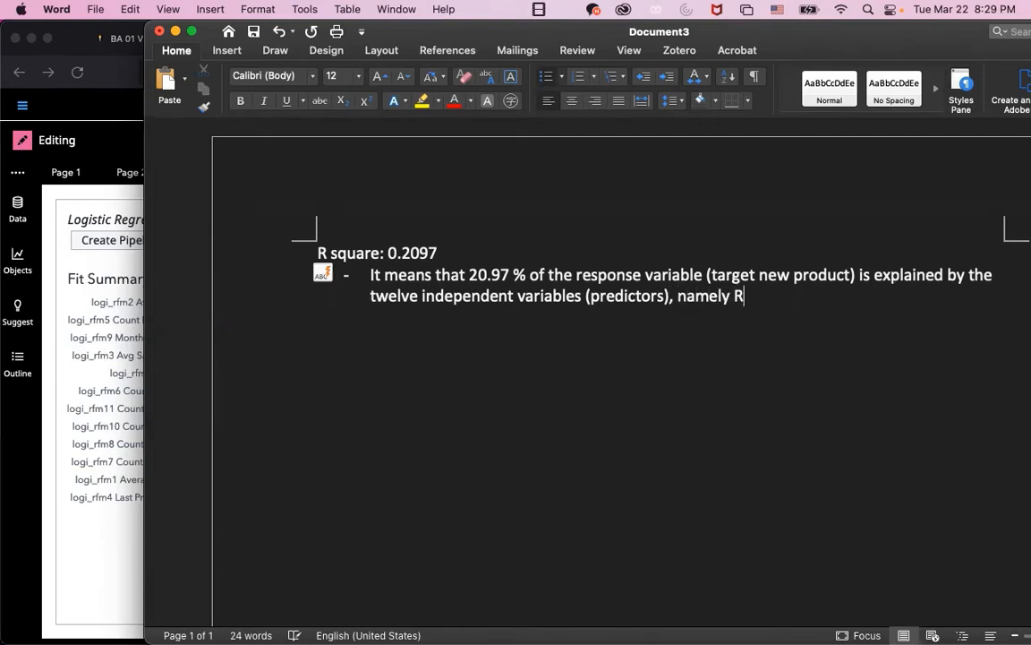
type("FM1 - RM")
key("BackSpace")
type("FM ")
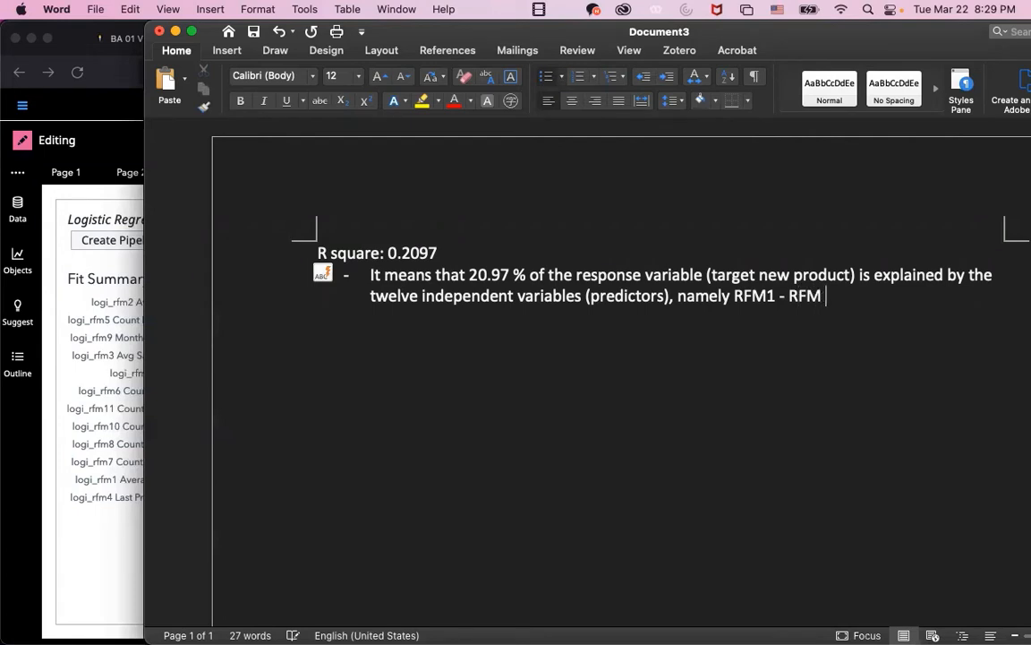
type("12.")
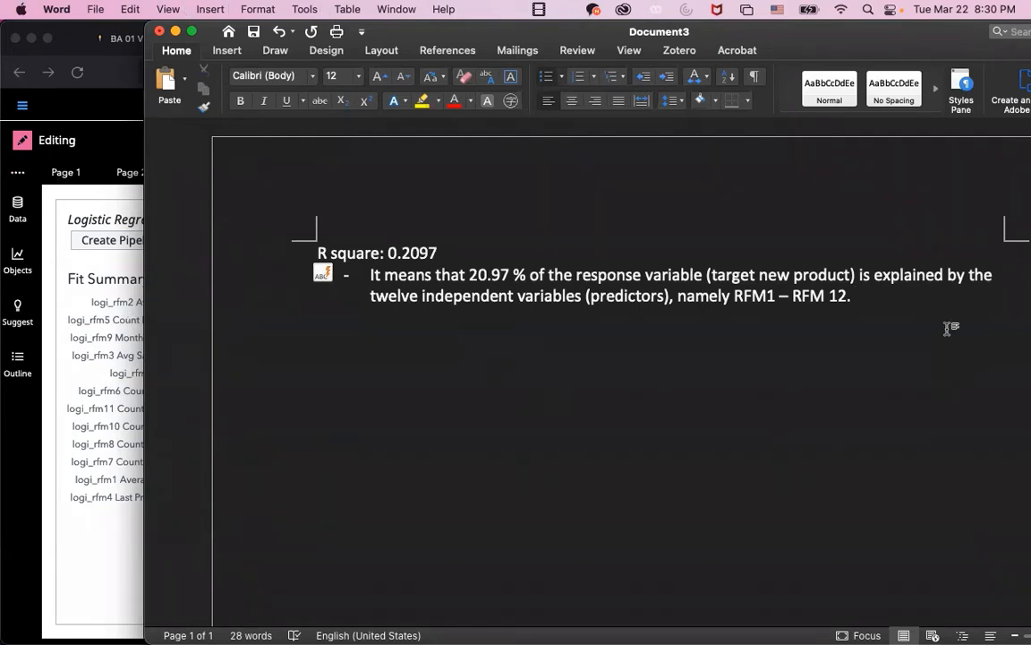
key("Return")
key("Return")
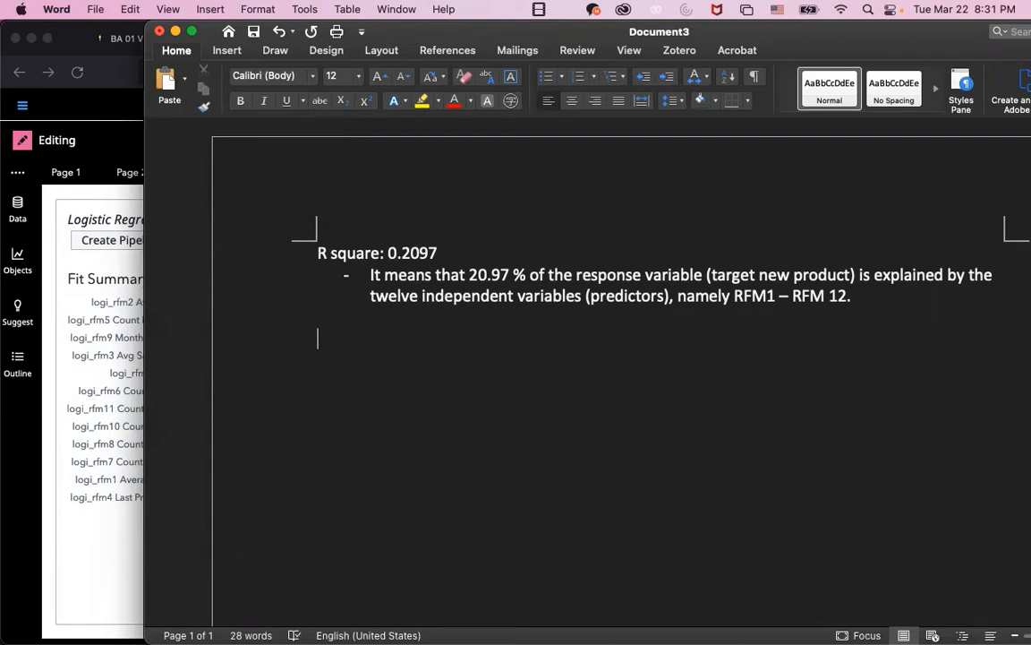
Switch to the SAS report in Firefox and examine the Fit Summary, including the p-value of logi_rfm4 Last Product Purchase Amount.
left_click(72, 410)
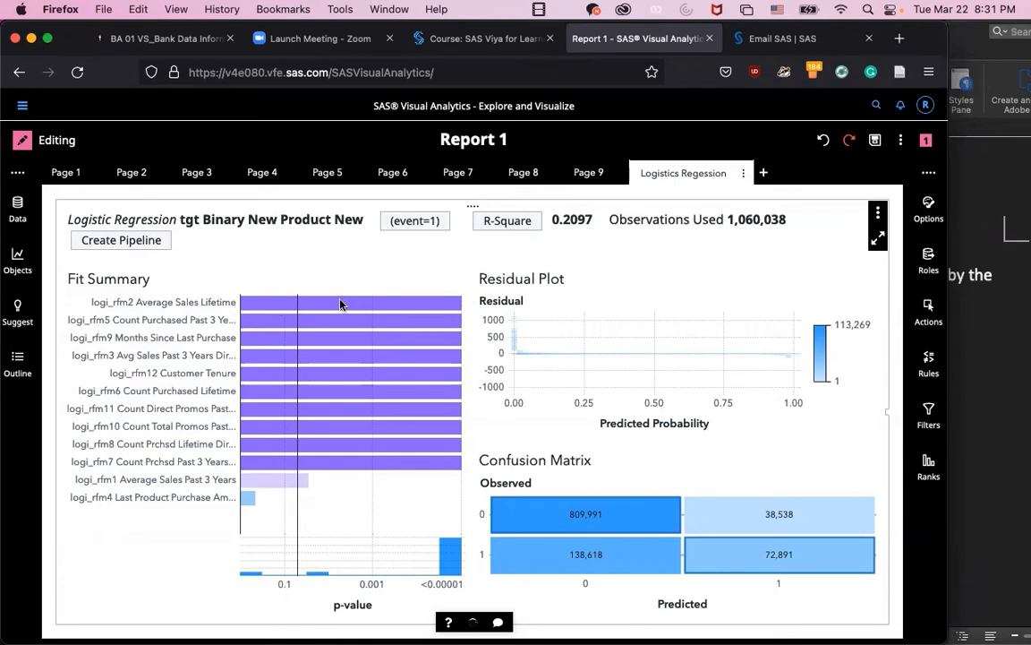
mouse_move(341, 304)
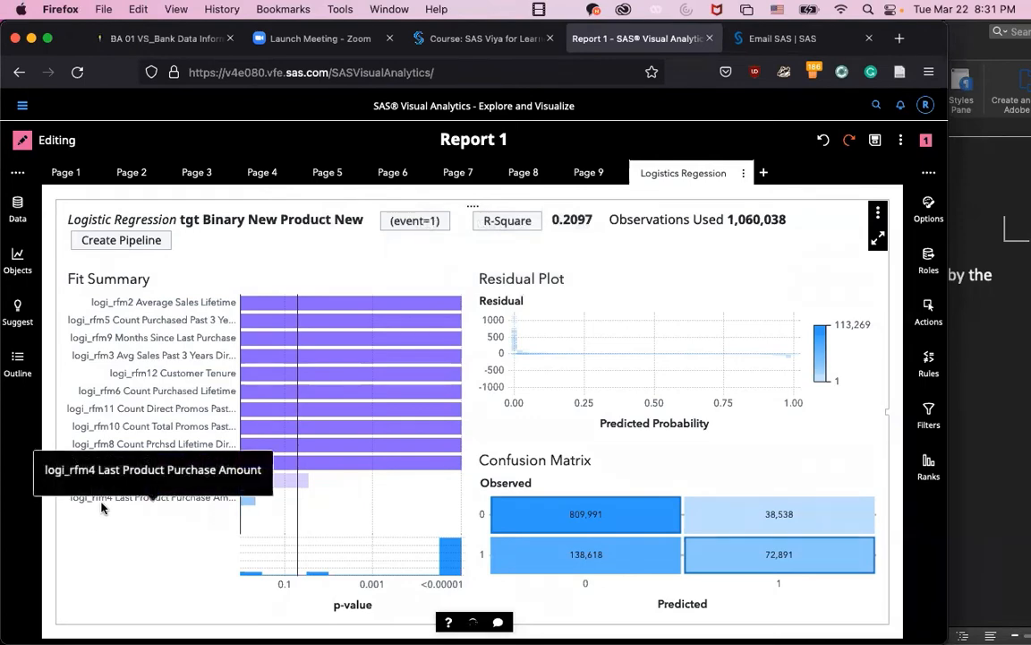
mouse_move(248, 506)
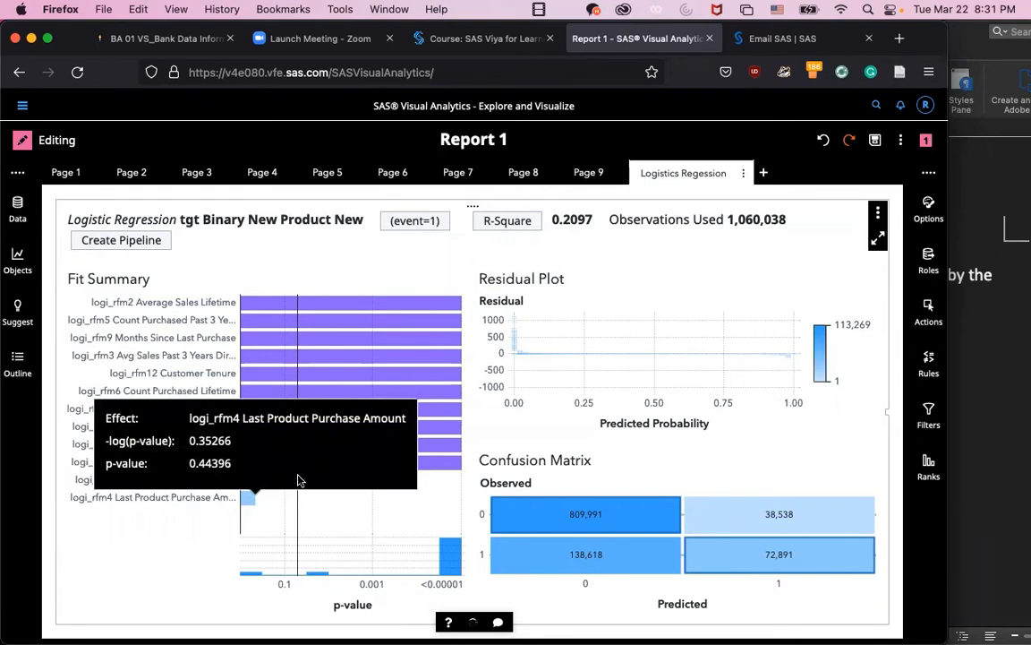
Return to the Word document and add the line "Golden rule of statistics." below the R square note.
left_click(975, 457)
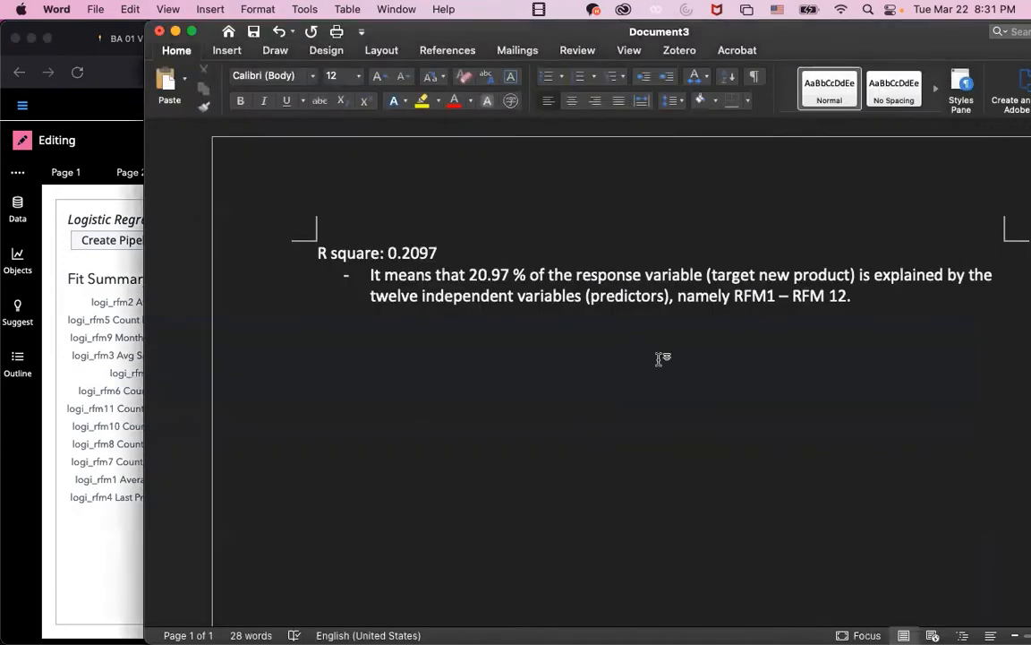
type("Golden k")
key("BackSpace")
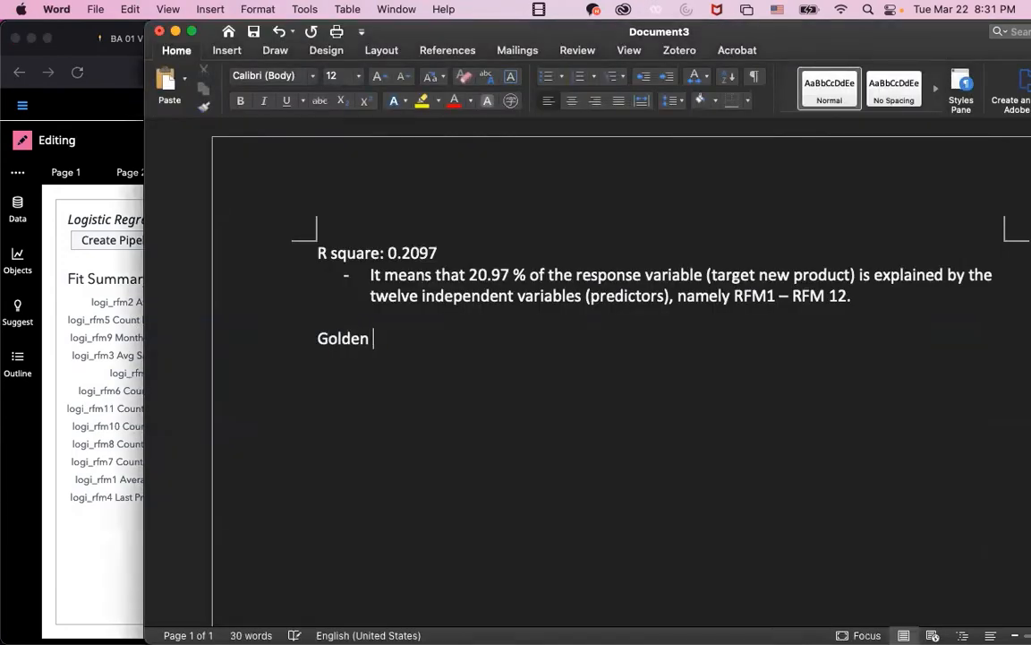
type("rule of statis")
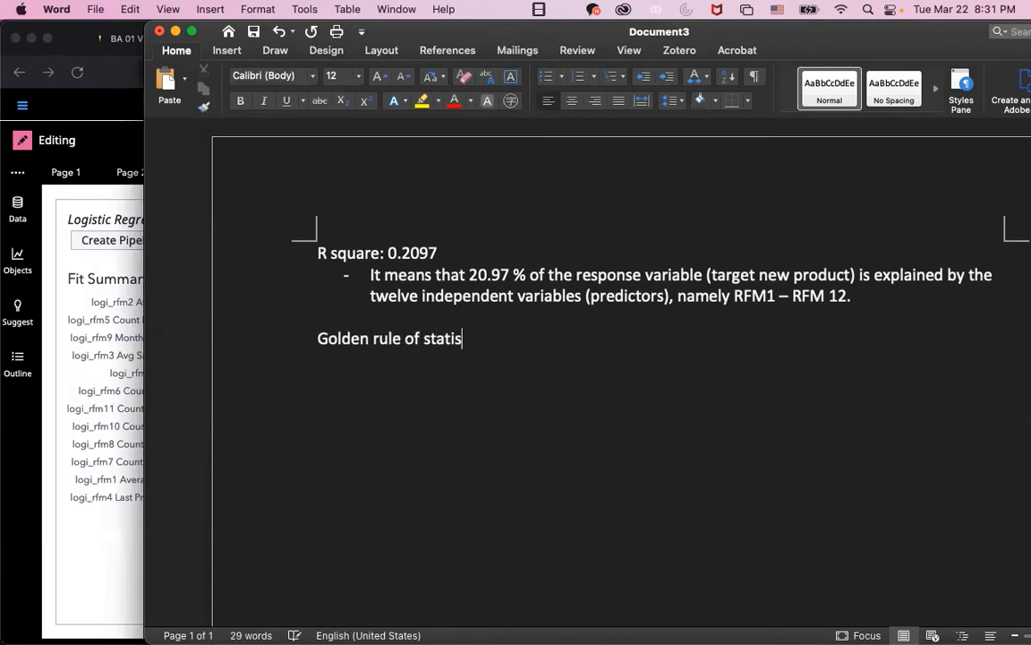
type("tics.")
key("Return")
Add the dash-list item "If P-value is less than or equal to 0.05, the result is statistically significant." under the golden rule line.
type("-")
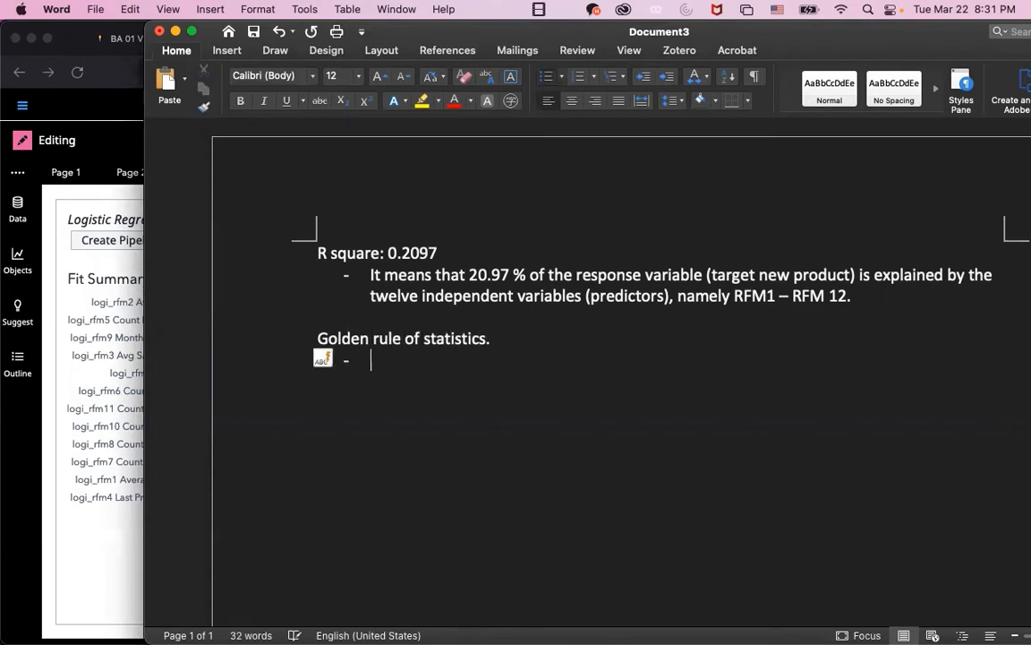
type(" If P-value is less than")
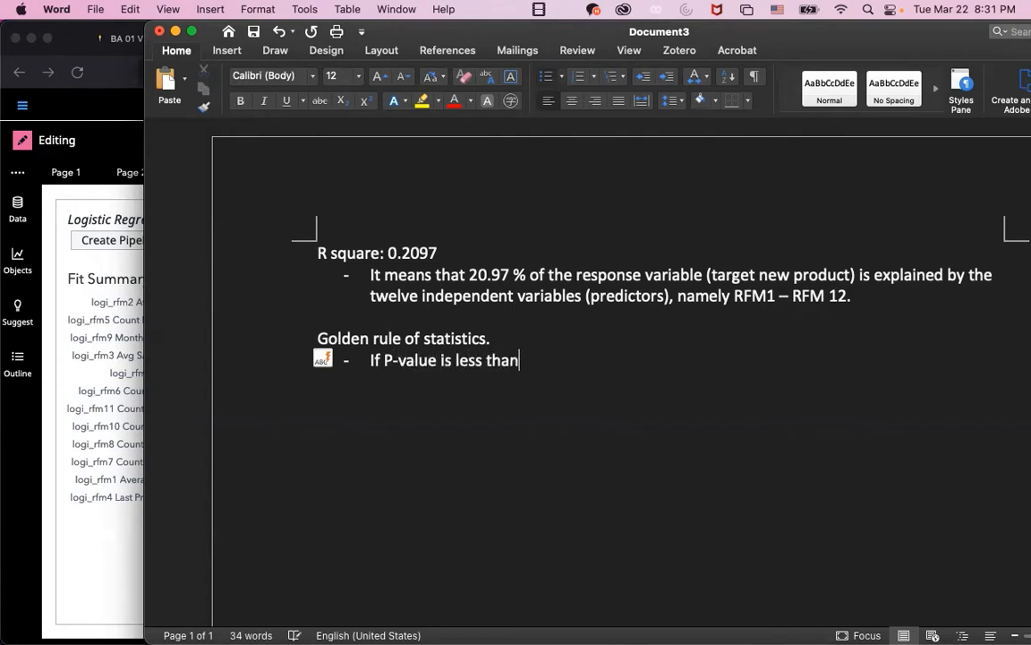
type(" or equal to ")
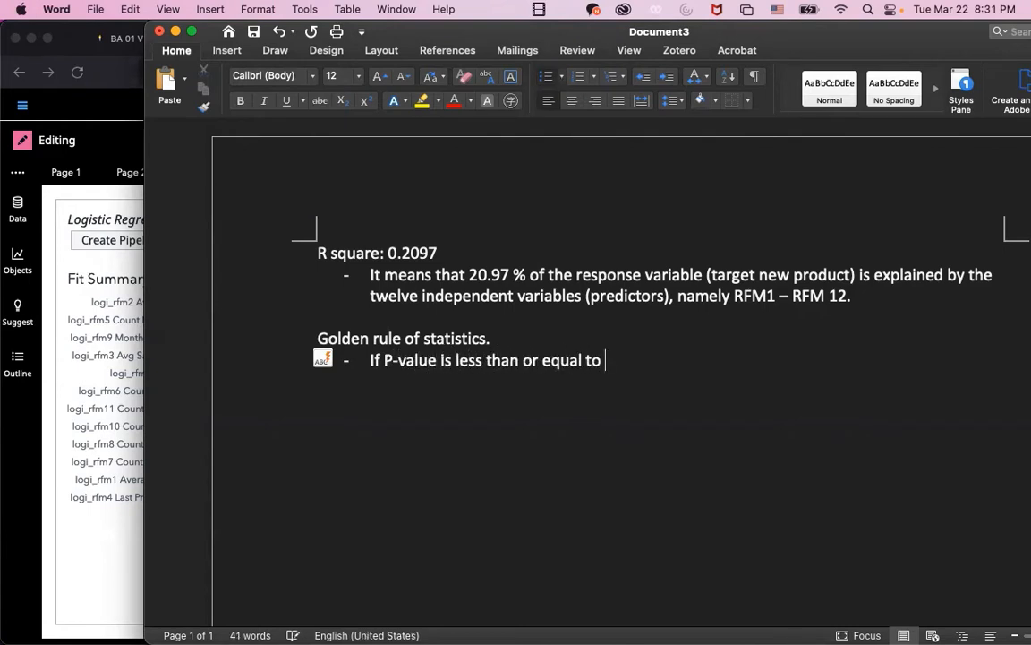
type("0.05, the re")
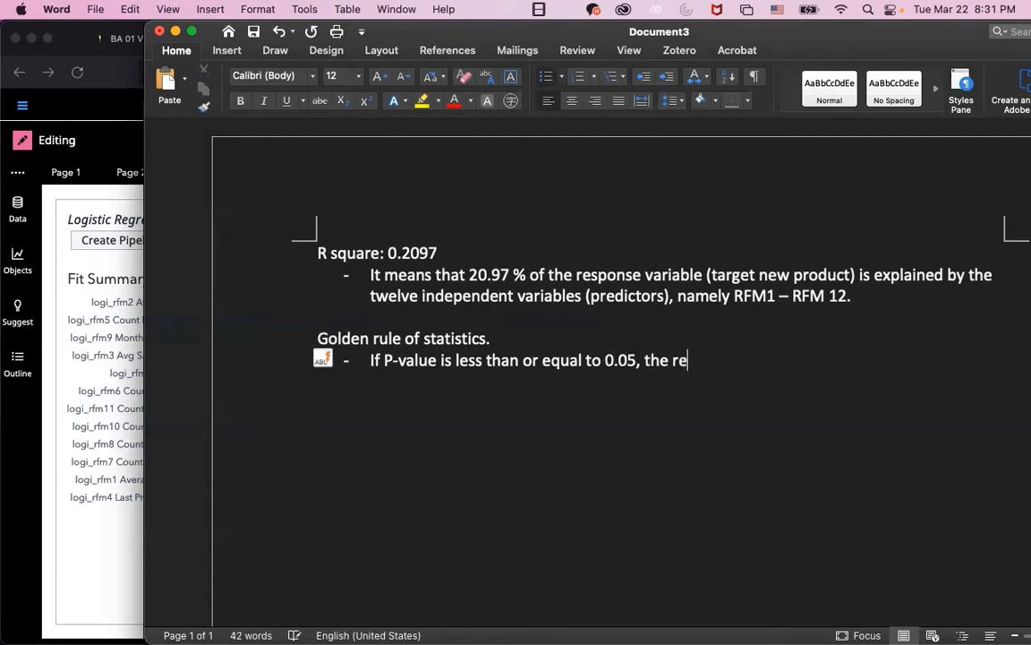
type("sult is statist")
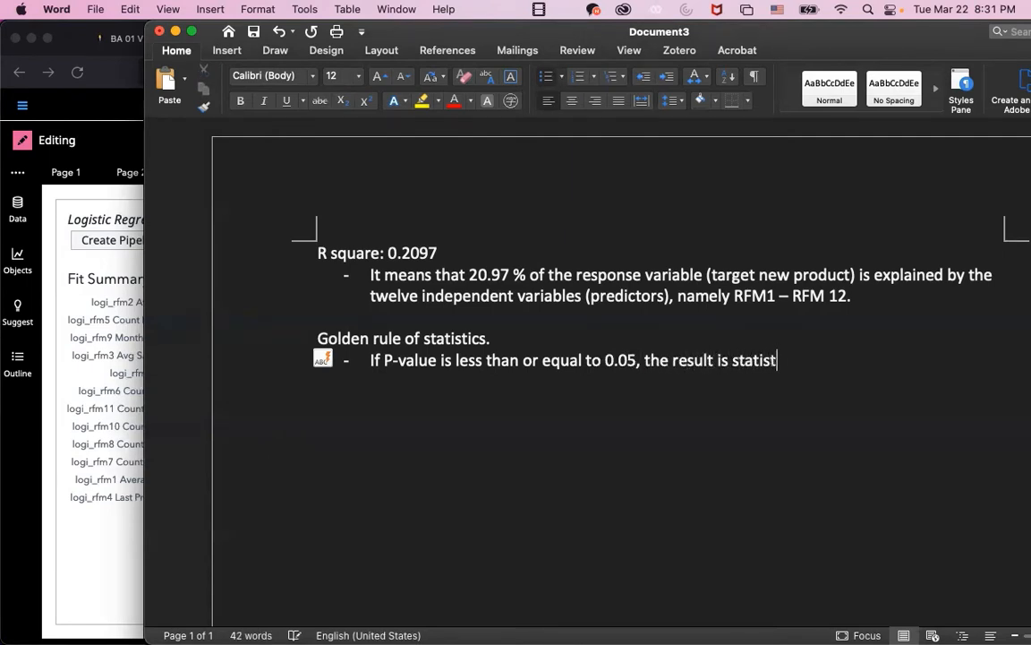
type("ically significant.")
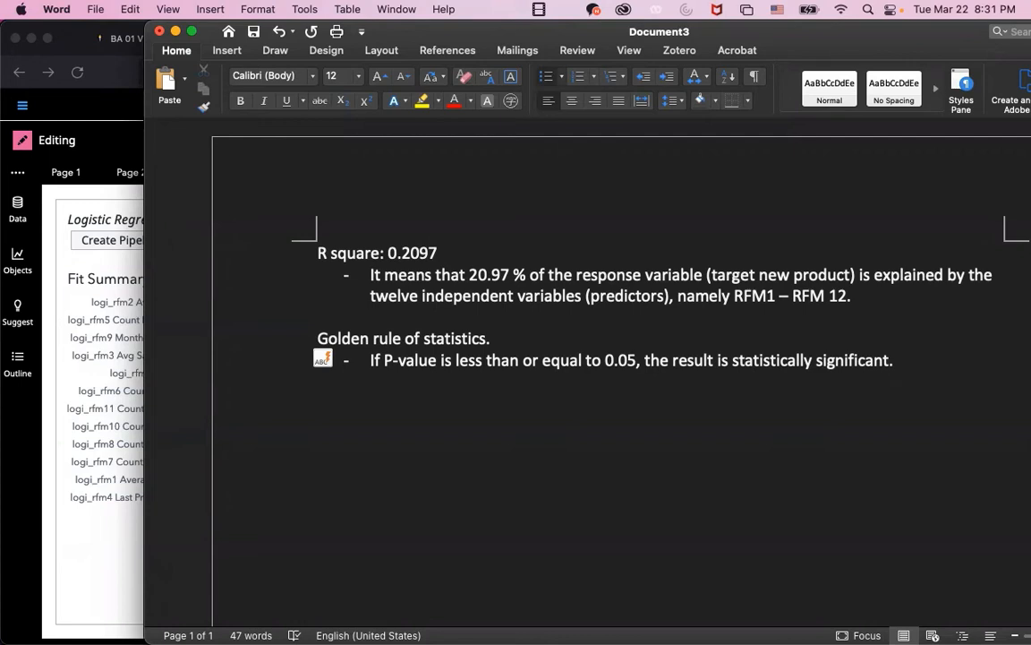
Switch to the SAS report in Firefox and examine the Fit Summary p-values of logi_rfm7, logi_rfm1 and logi_rfm4 against the Word rule.
left_click(87, 452)
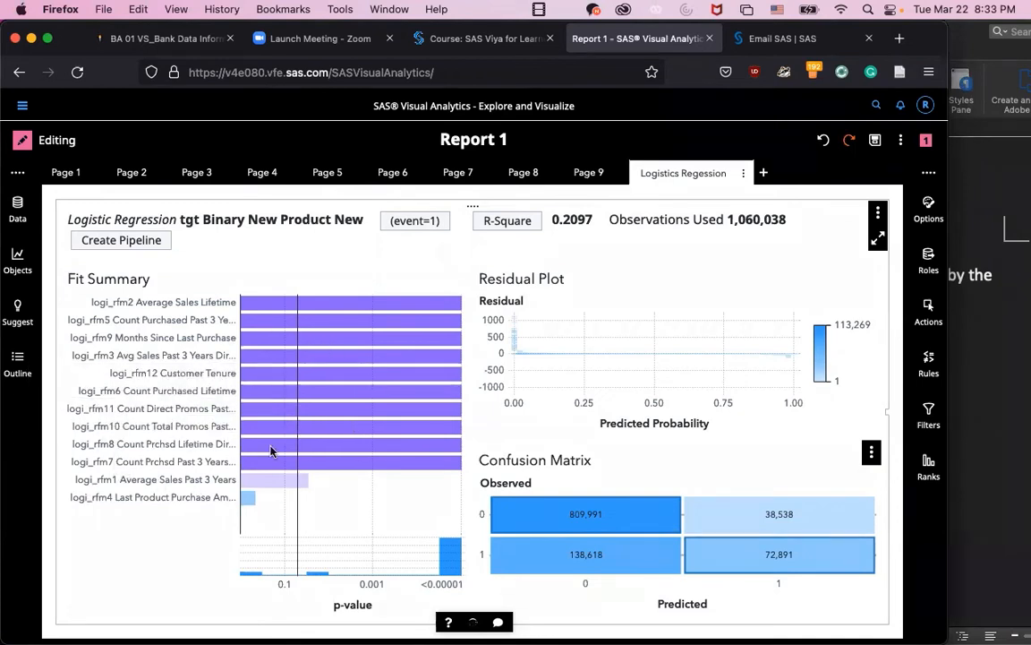
mouse_move(291, 461)
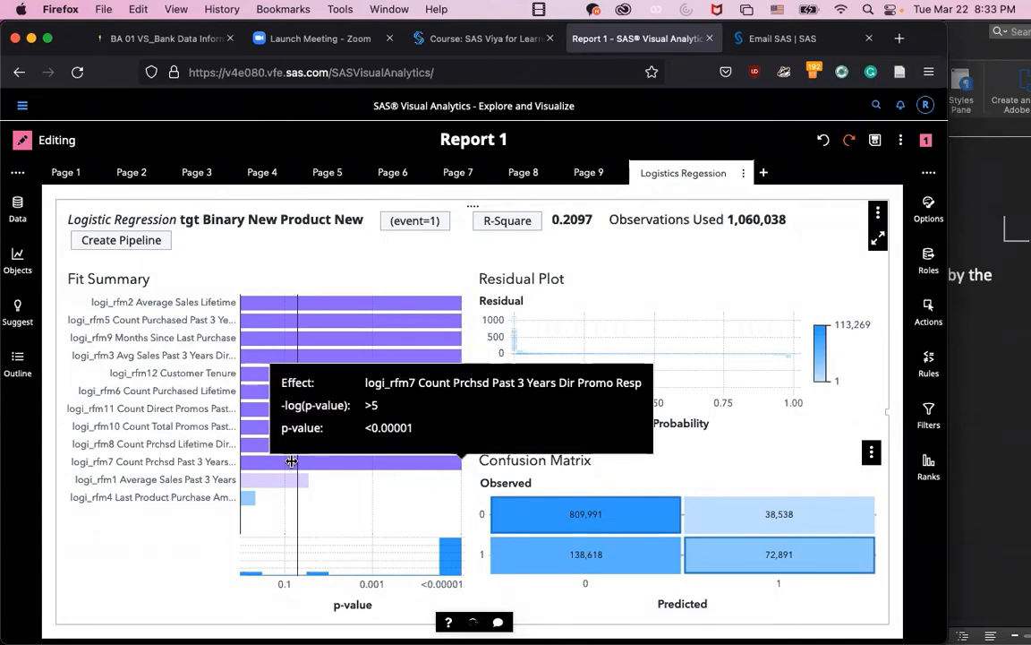
mouse_move(282, 481)
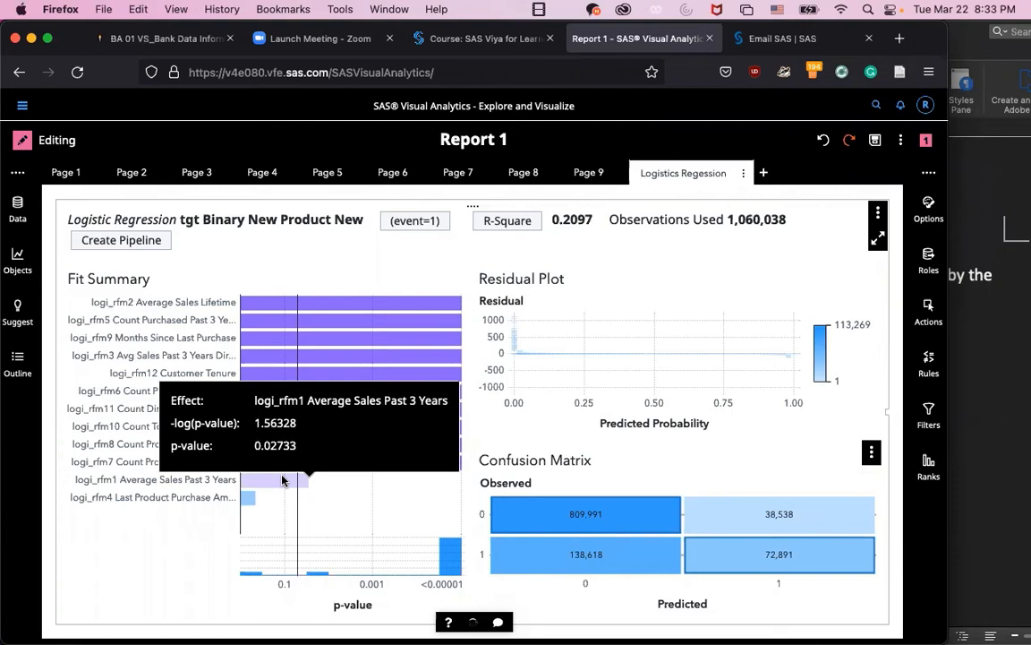
left_click(995, 387)
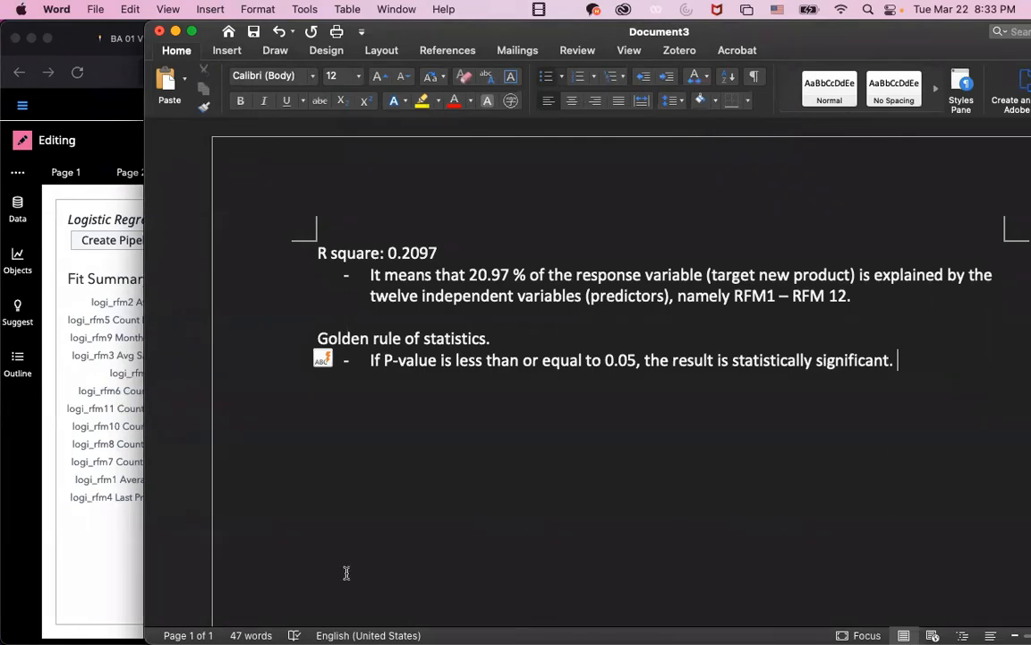
left_click(98, 524)
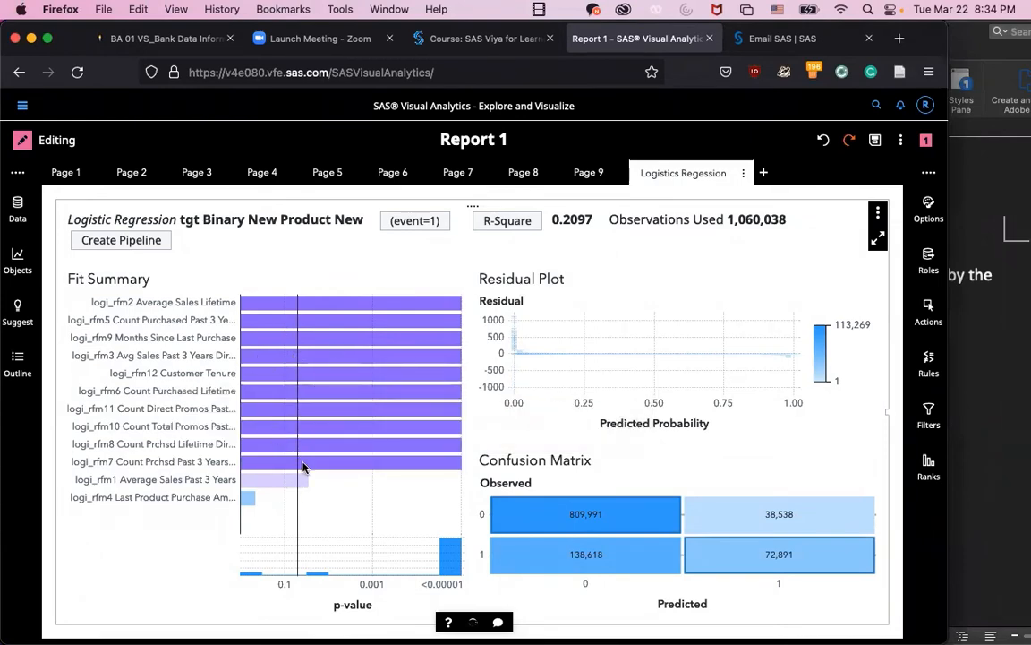
mouse_move(252, 505)
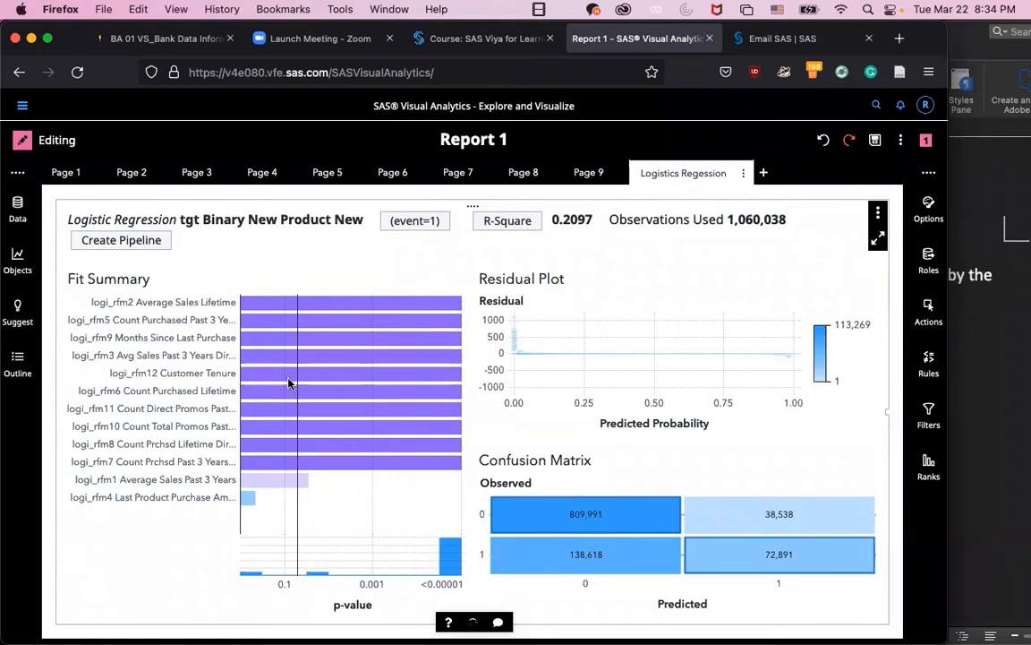
Export the logistic regression's data as a formatted Excel workbook (*.xlsx) and open the downloaded file in Excel.
left_click(877, 219)
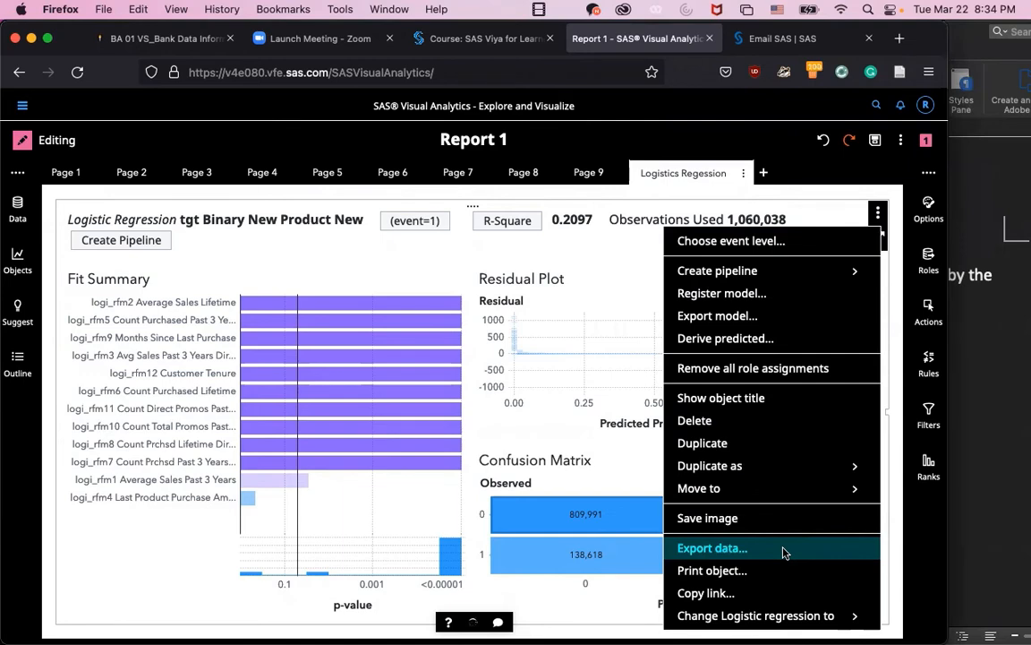
left_click(783, 552)
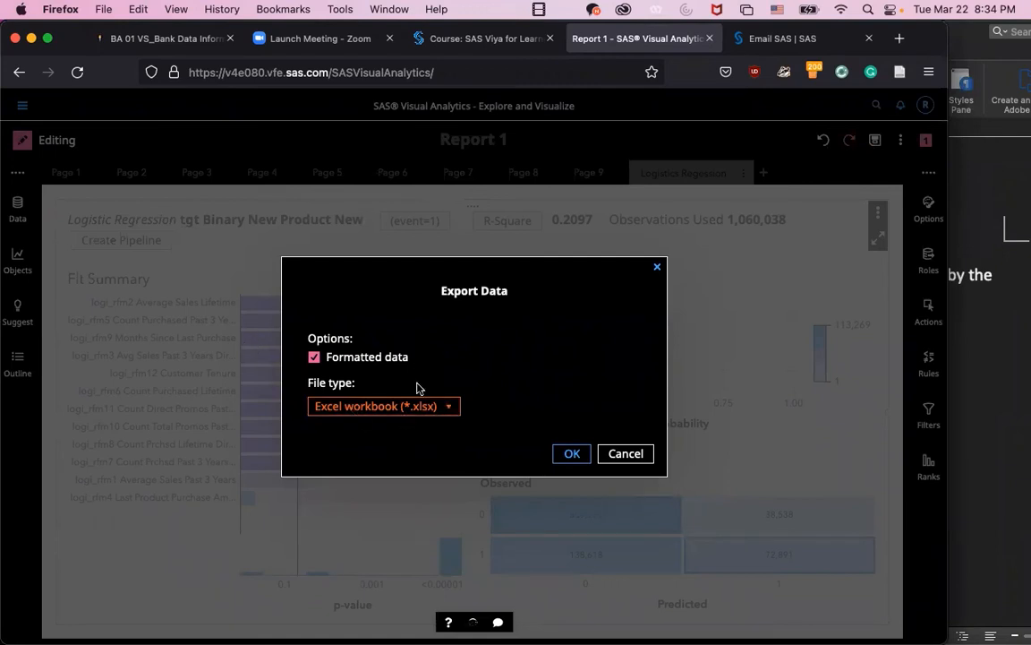
left_click(571, 455)
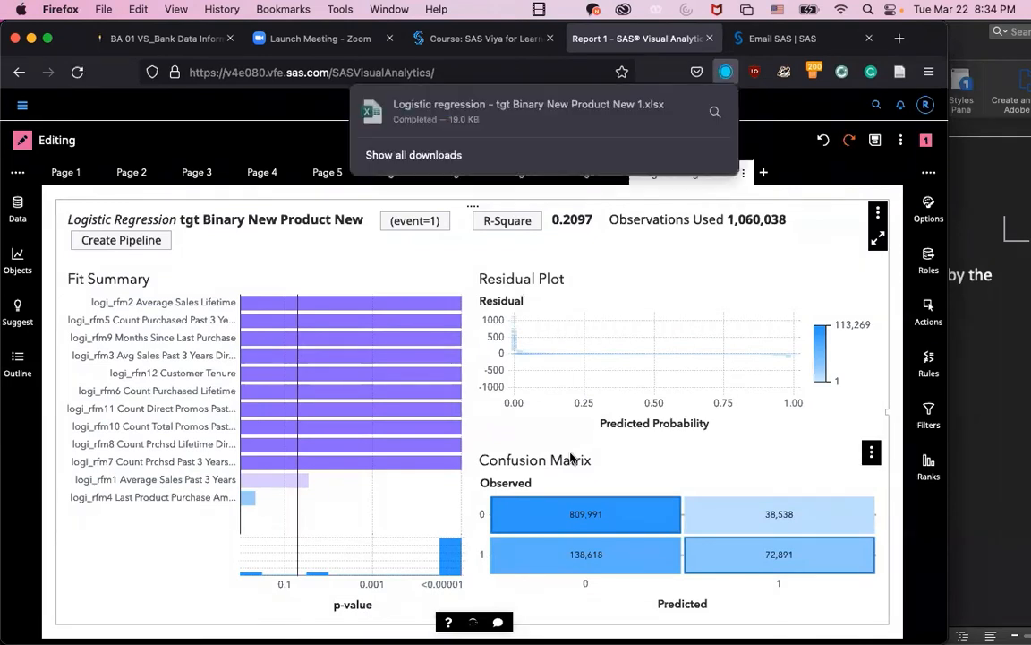
left_click(409, 112)
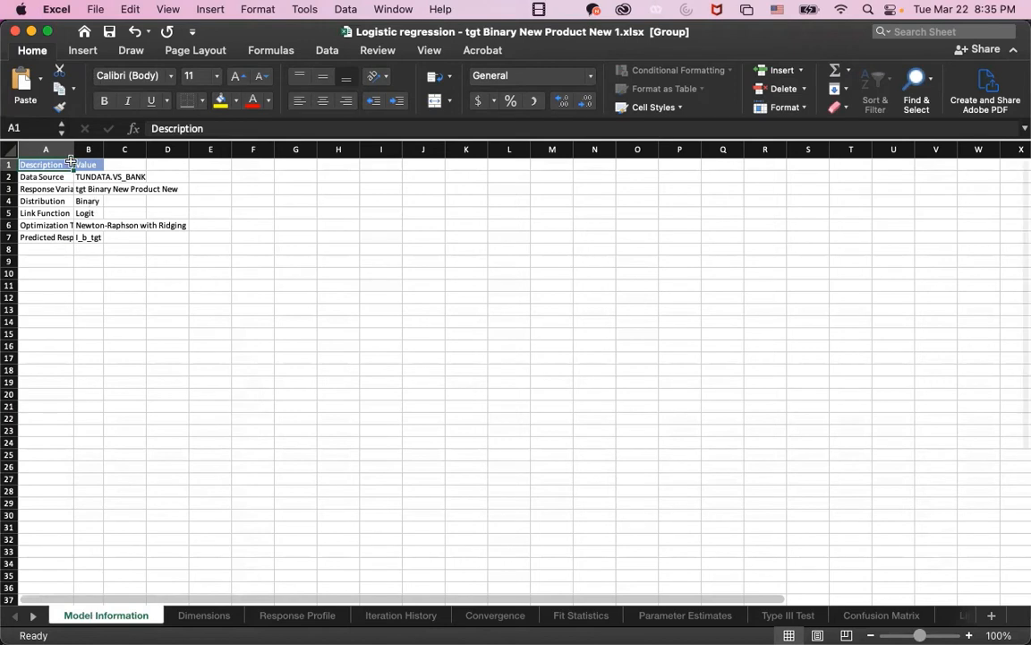
Look through the sheets up to Fit Statistics, highlight its R-Square value in yellow and fit columns A and B to their contents.
left_click(183, 617)
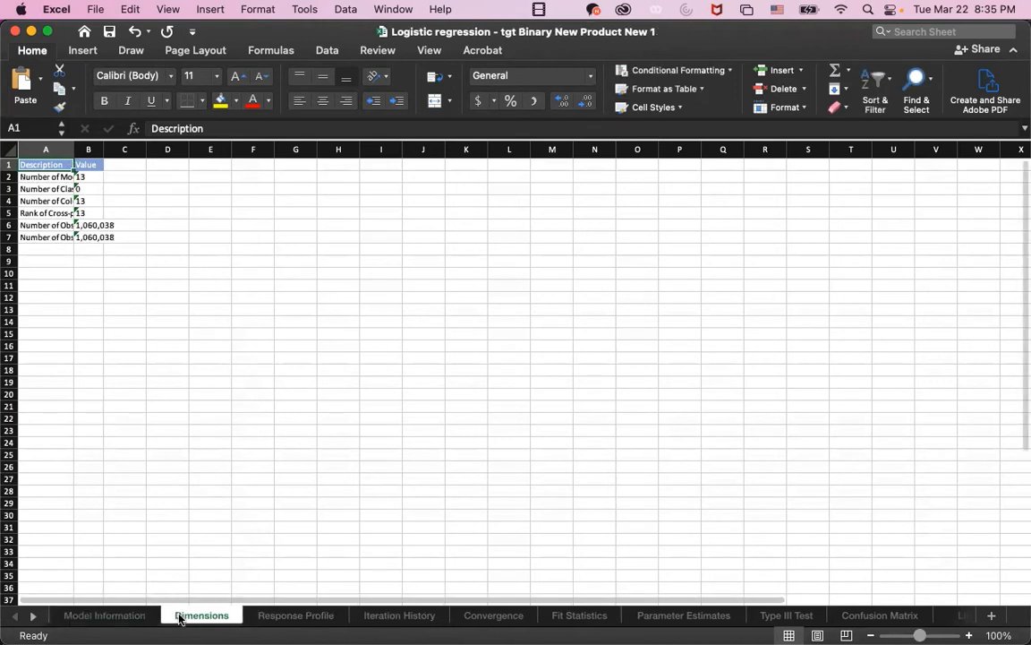
left_click(285, 617)
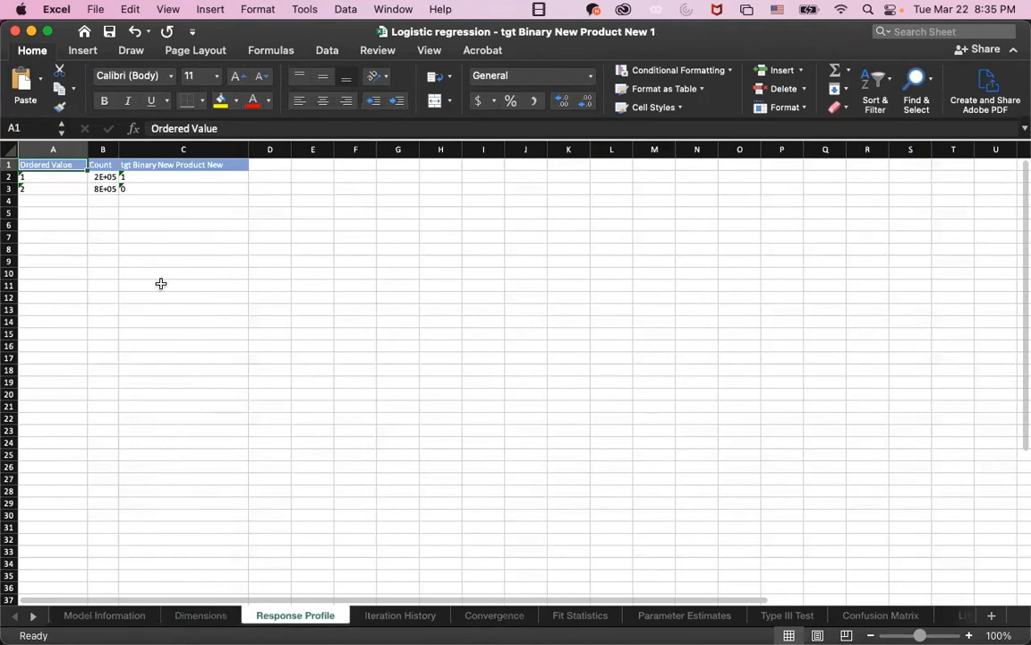
left_click(395, 616)
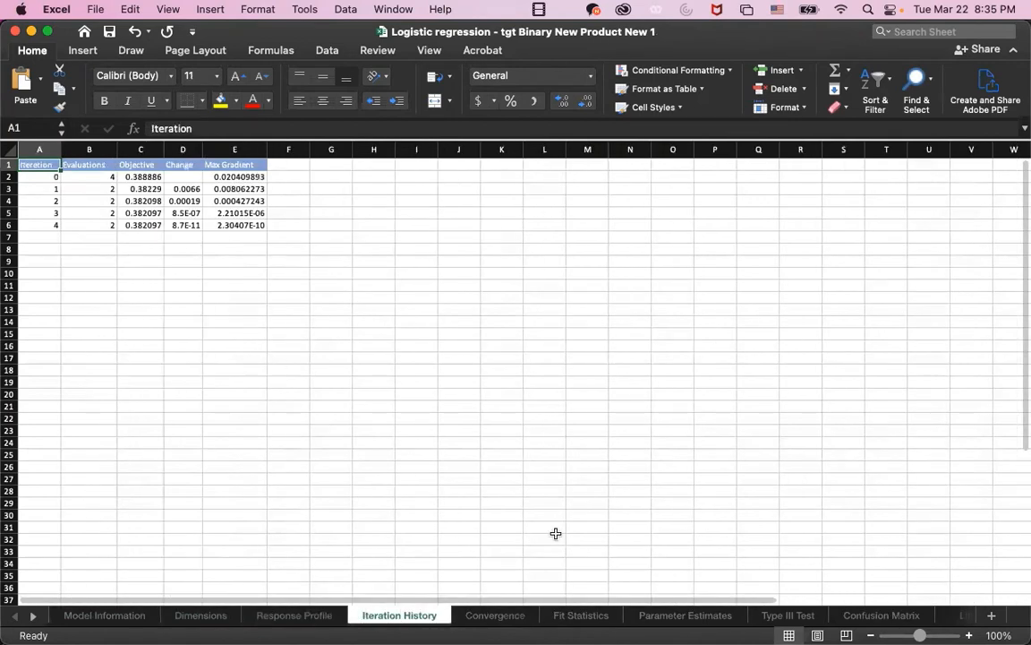
left_click(497, 616)
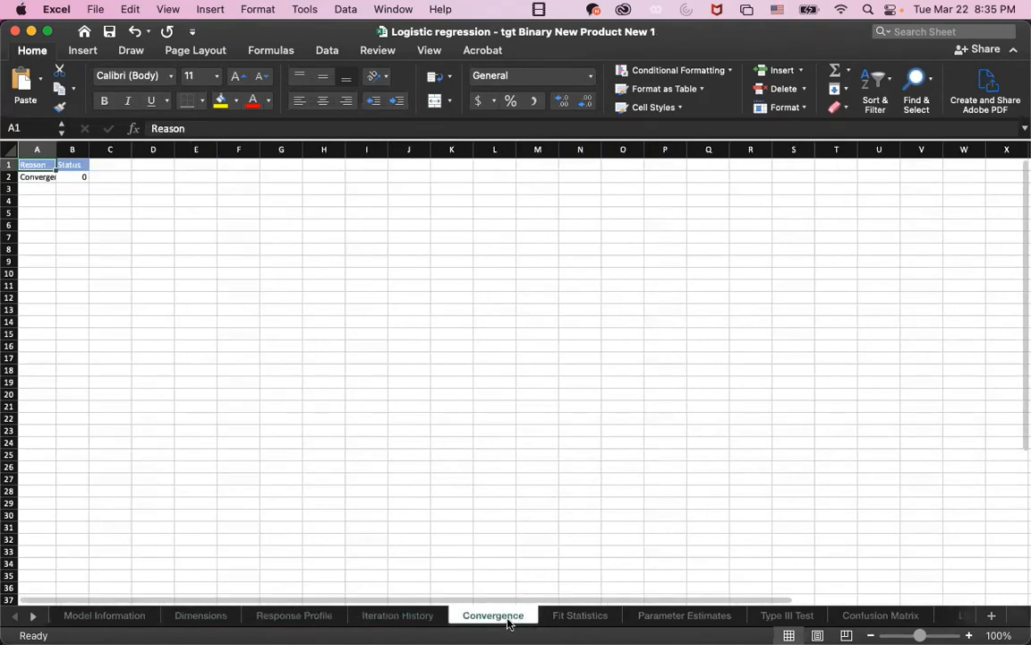
left_click(573, 617)
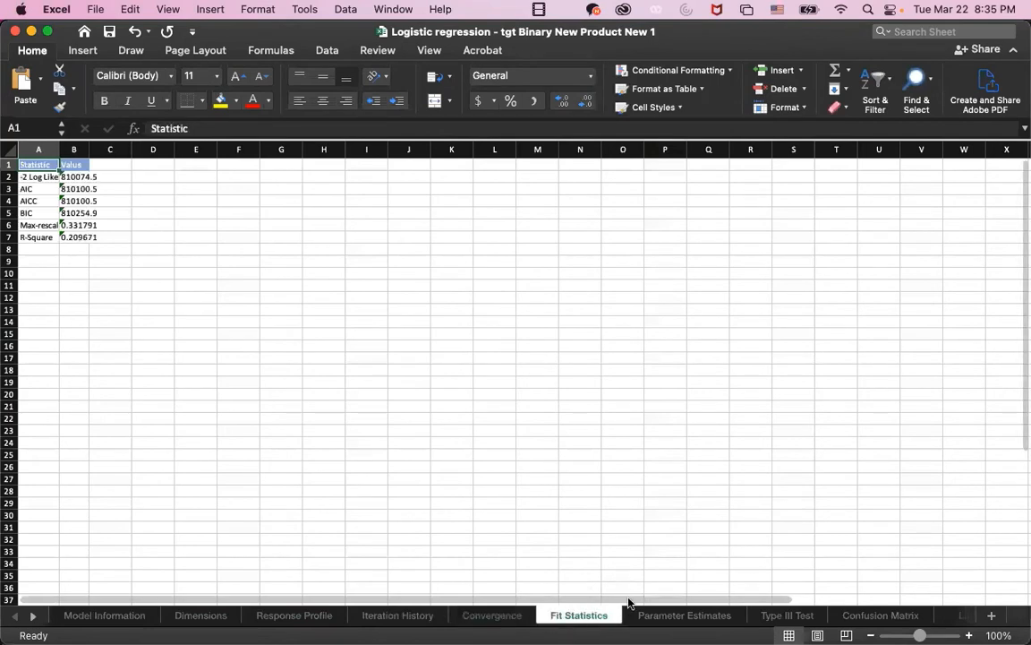
left_click(75, 237)
left_click(218, 103)
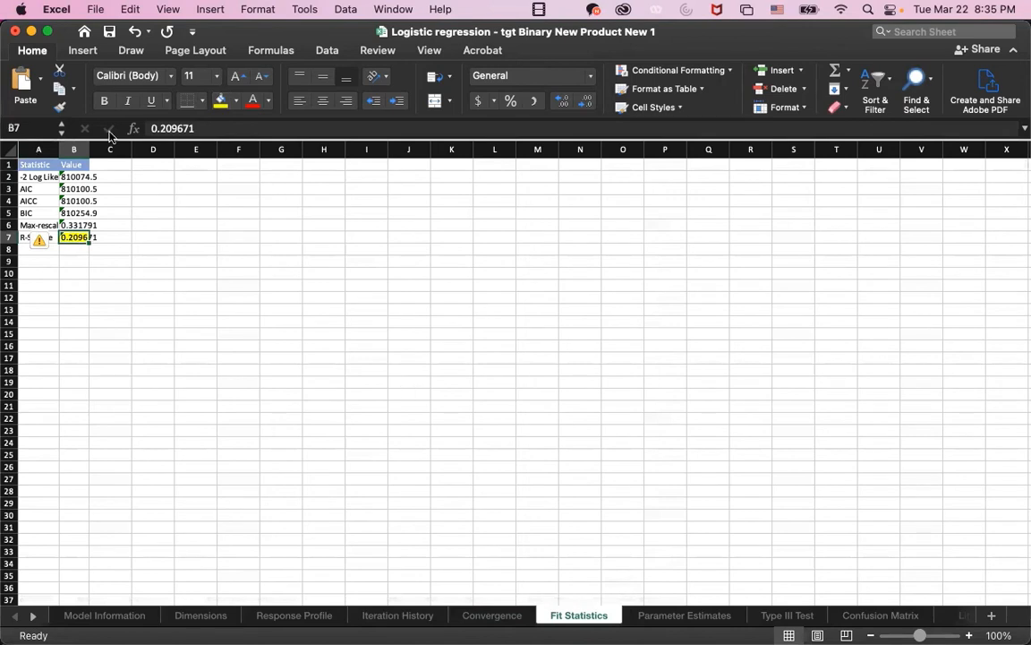
double_click(61, 149)
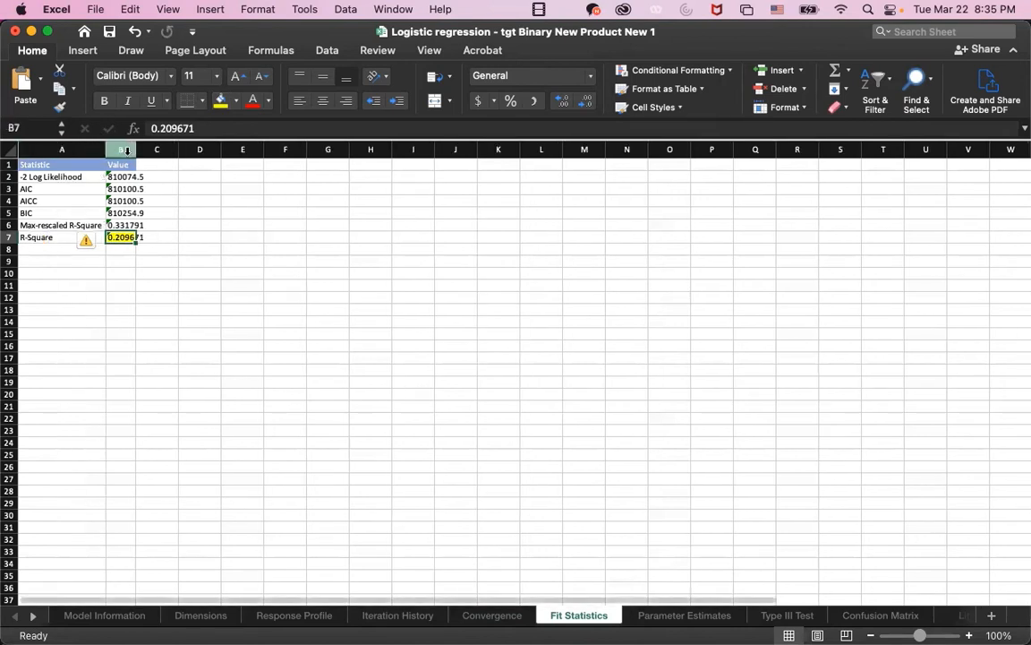
double_click(133, 150)
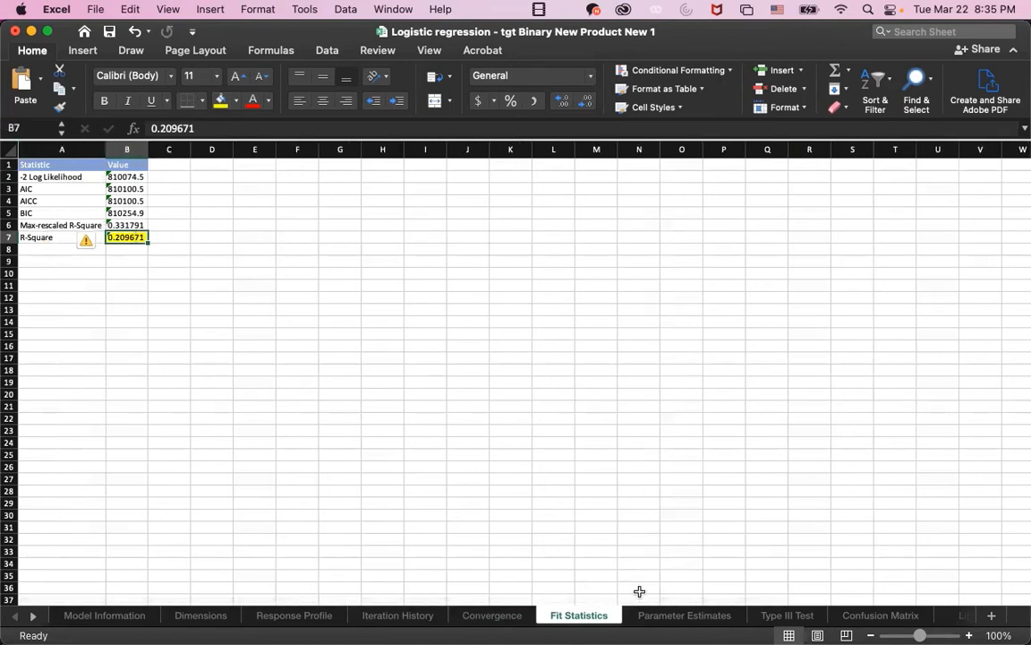
On the Parameter Estimates sheet, fit the widths of columns A through E to their contents.
left_click(651, 617)
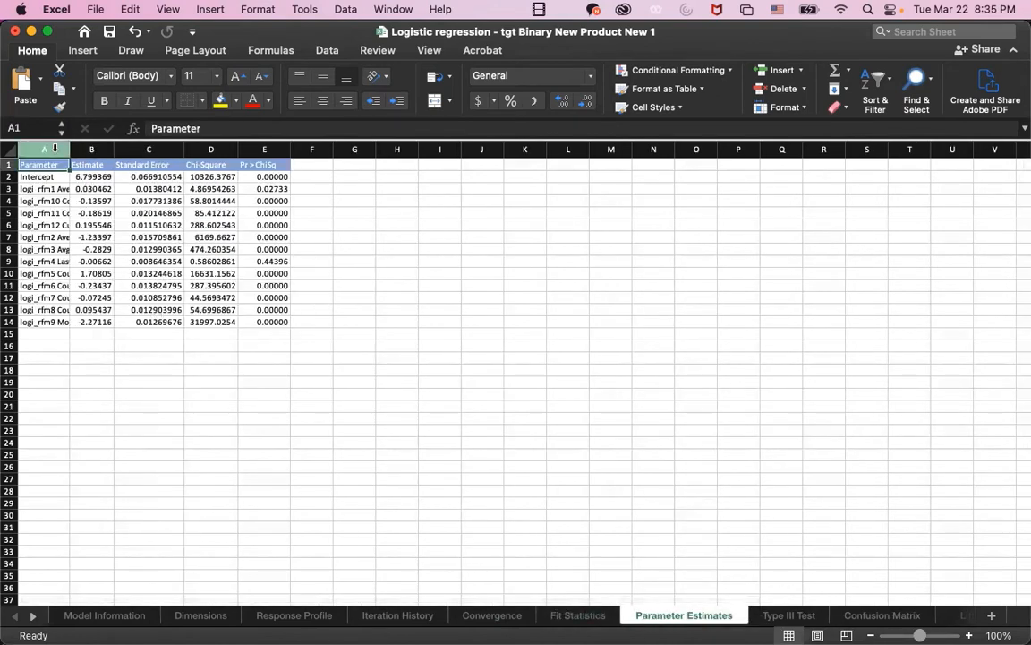
left_click_drag(50, 148, 240, 149)
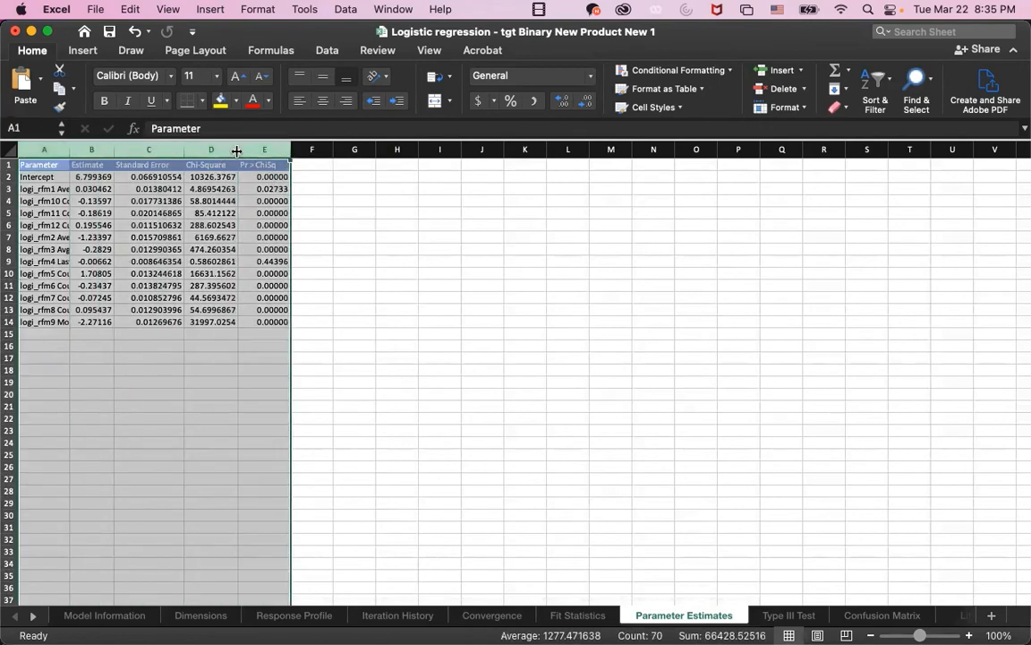
double_click(236, 151)
left_click(592, 525)
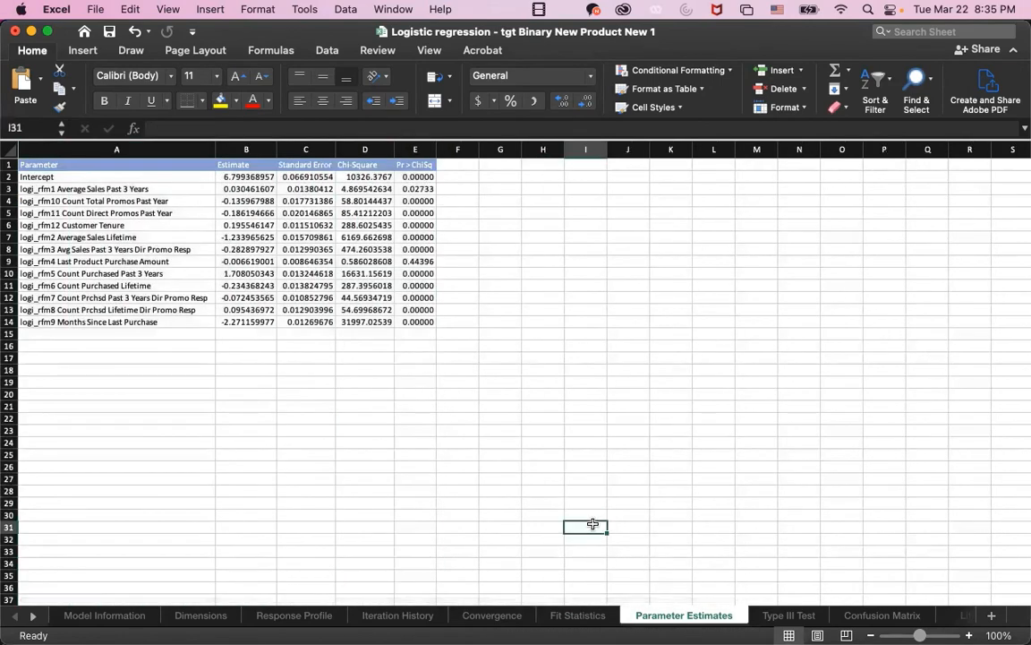
Highlight in yellow the Pr > ChiSq values in E2:E8 and E10:E14, leaving out logi_rfm4 Last Product Purchase Amount.
scroll(194, 397, "up", 5)
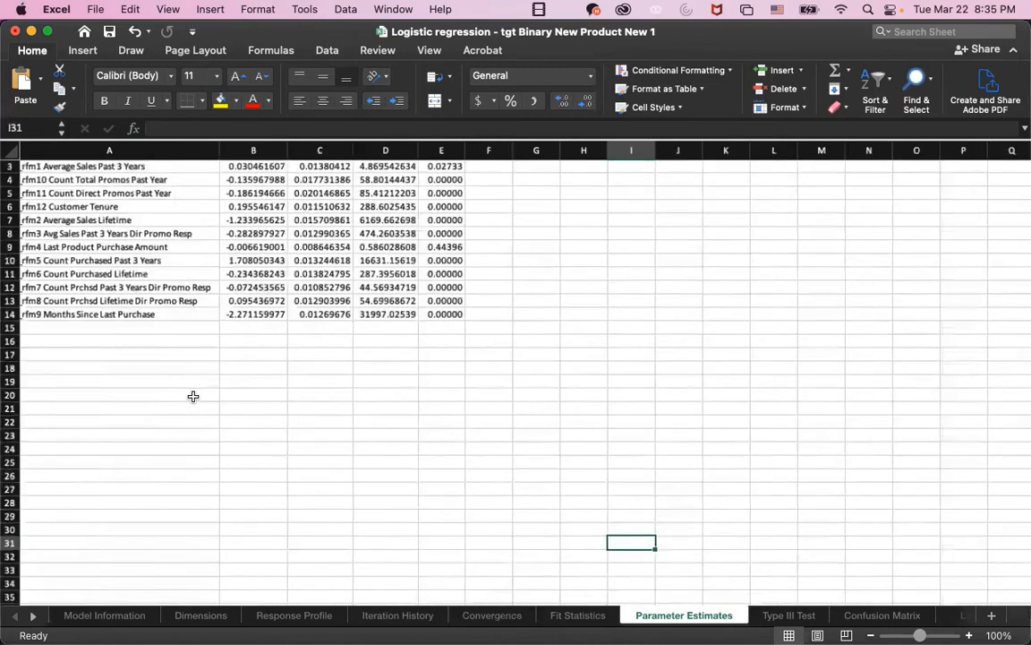
scroll(194, 397, "up", 3)
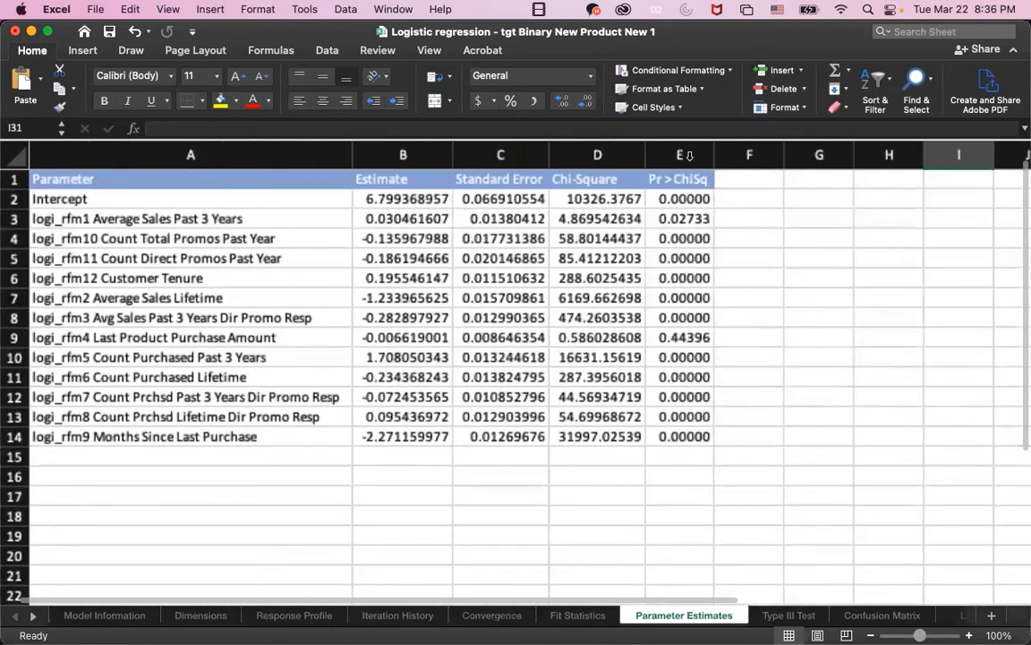
left_click(684, 220)
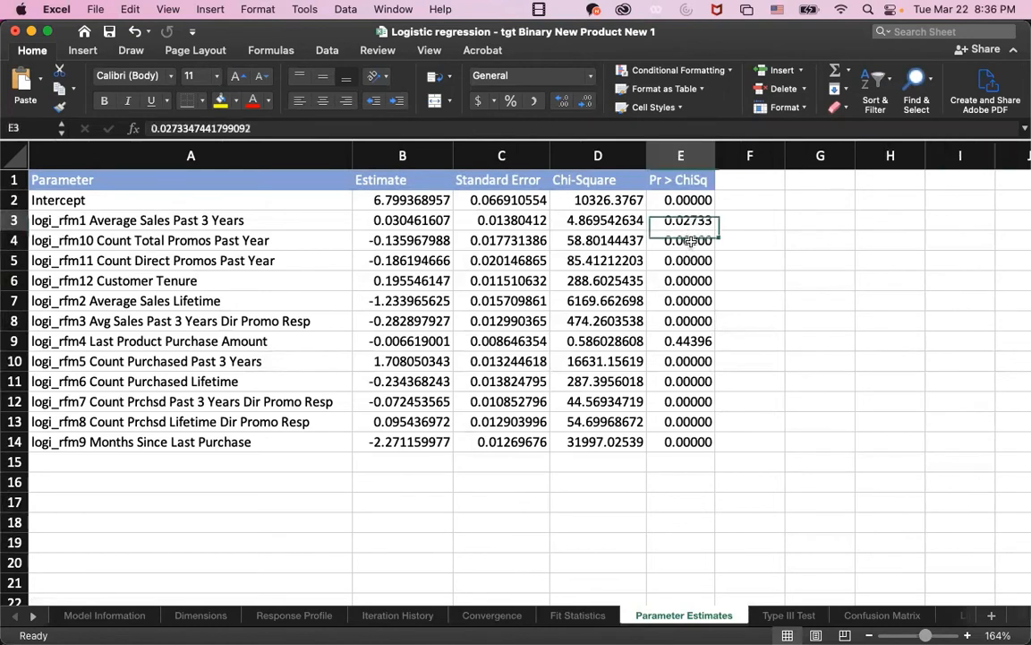
left_click(684, 345)
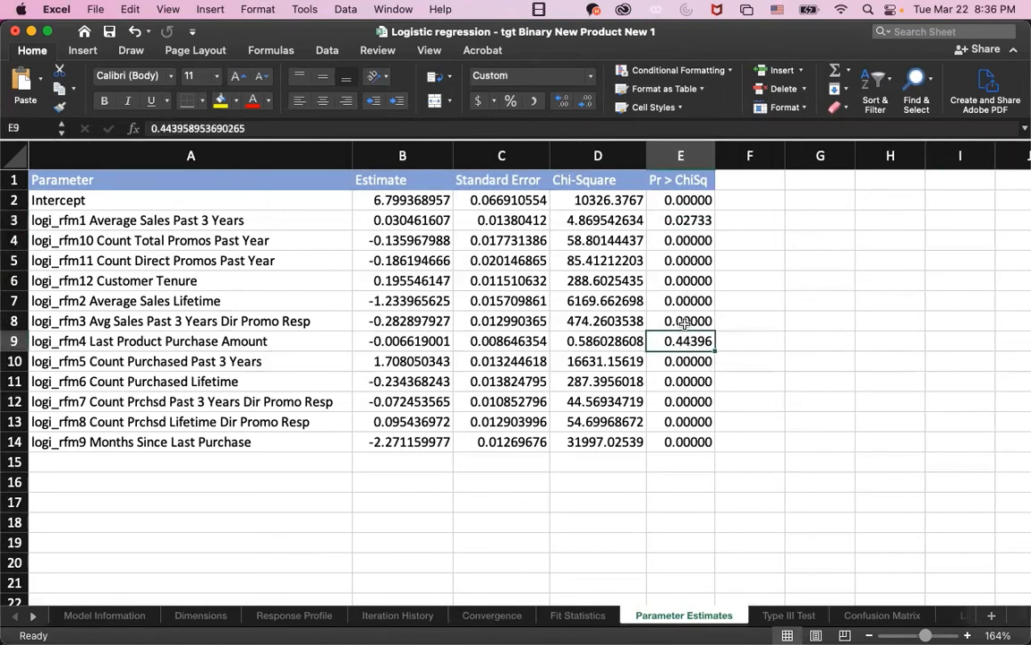
left_click_drag(680, 321, 658, 322)
left_click(681, 220)
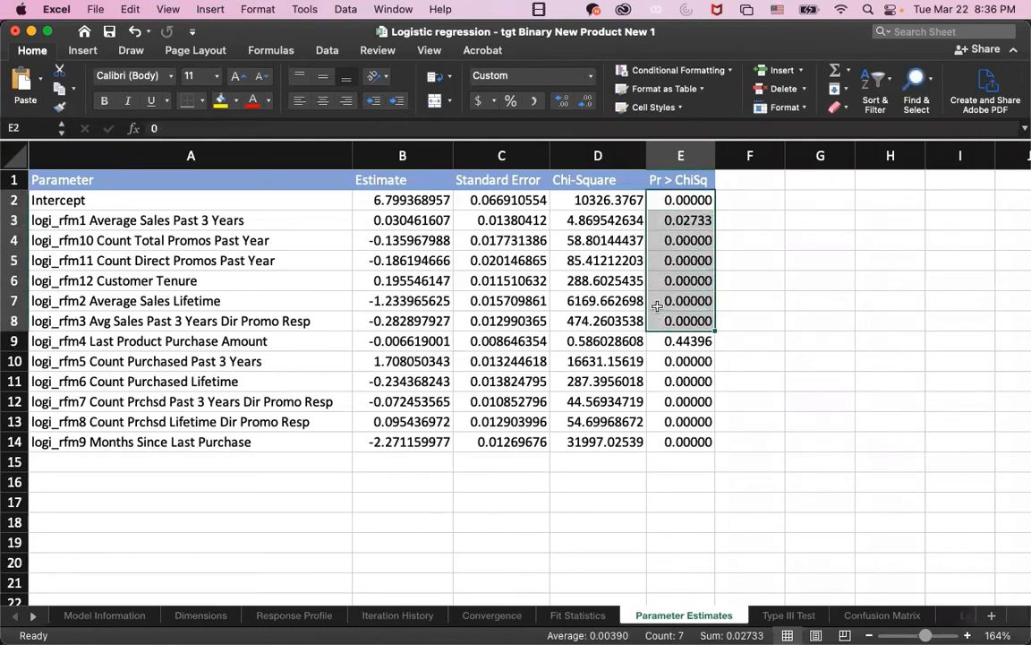
left_click(217, 104)
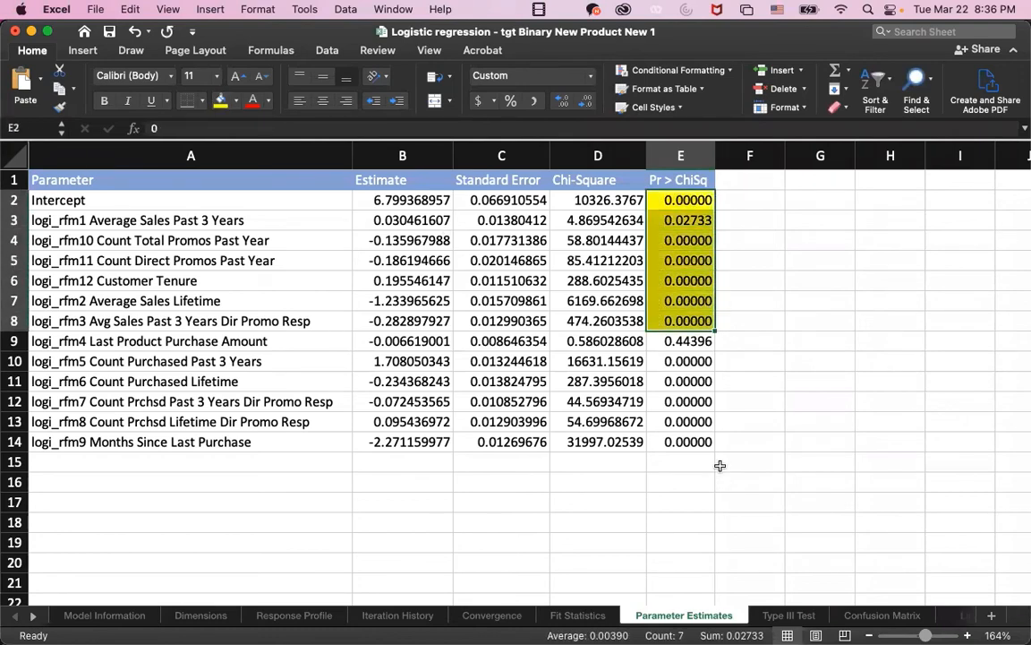
left_click_drag(680, 361, 671, 438)
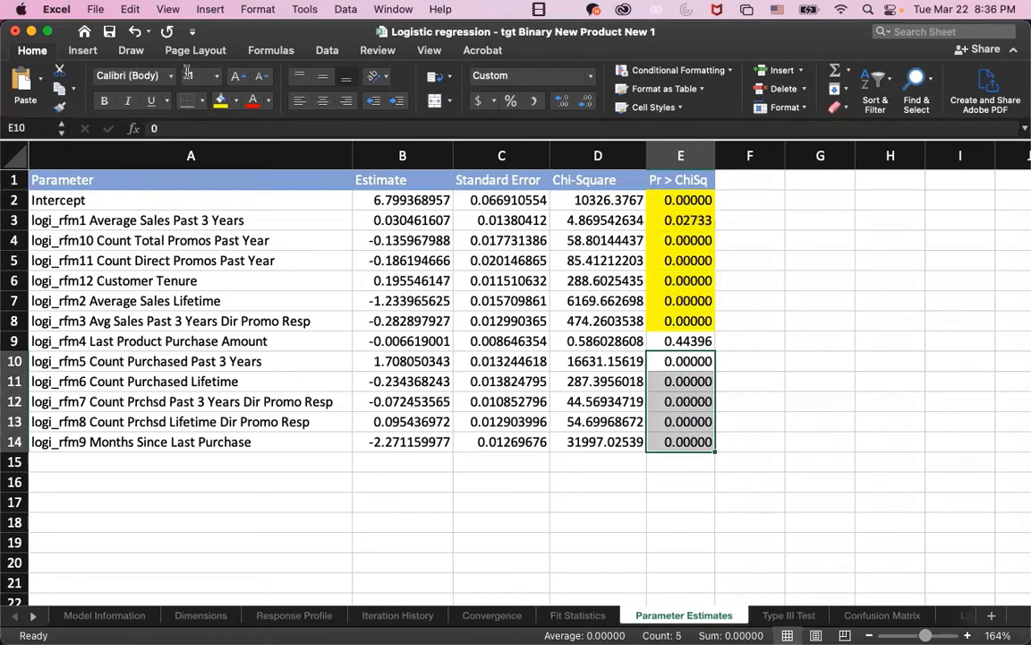
left_click(217, 101)
left_click(495, 468)
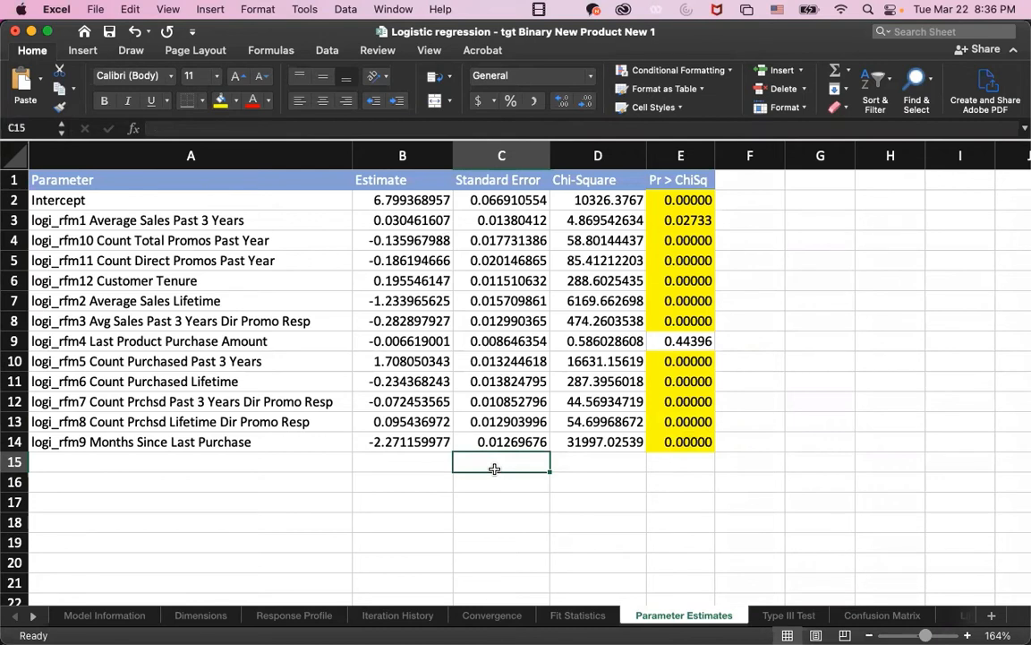
Begin the regression equation in cell A16 with "target New Product Binary =".
left_click(305, 480)
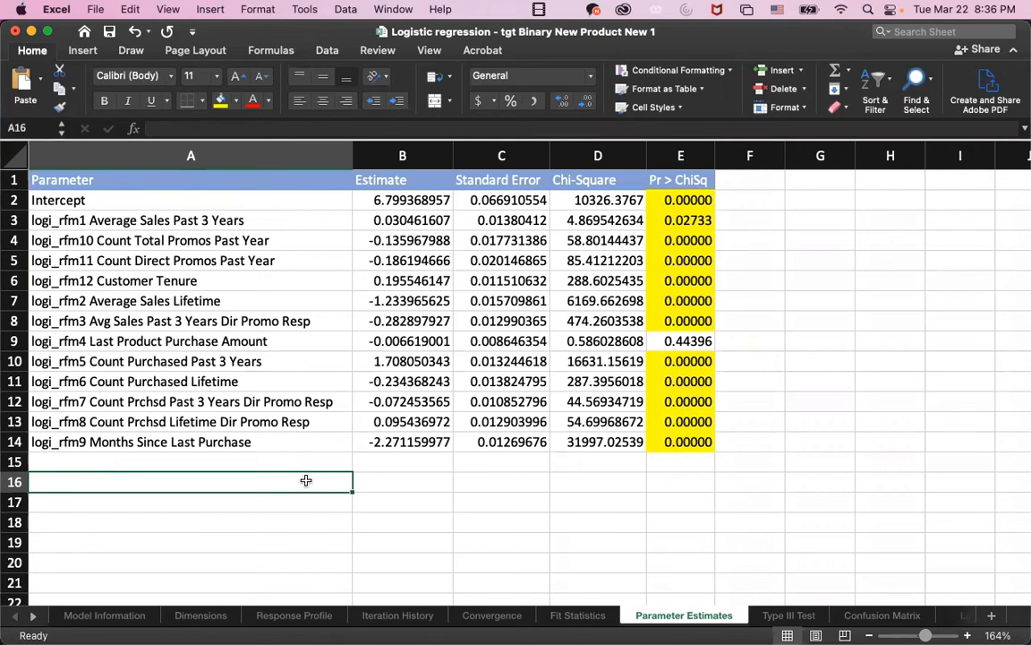
type("Tar")
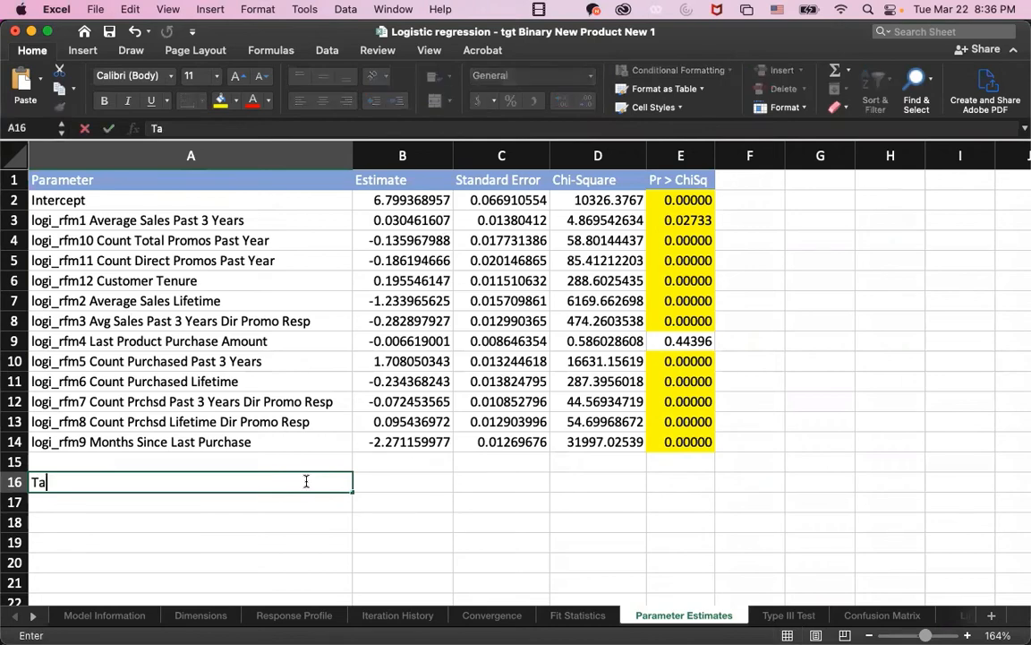
key("BackSpace")
key("BackSpace")
key("BackSpace")
type("ta")
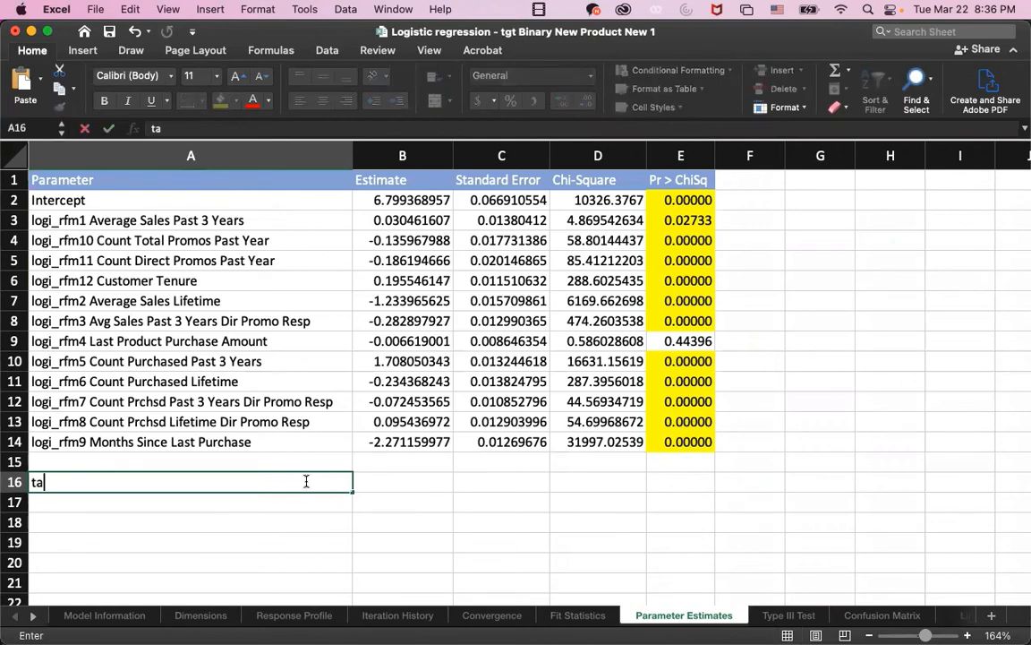
type("rget New Product")
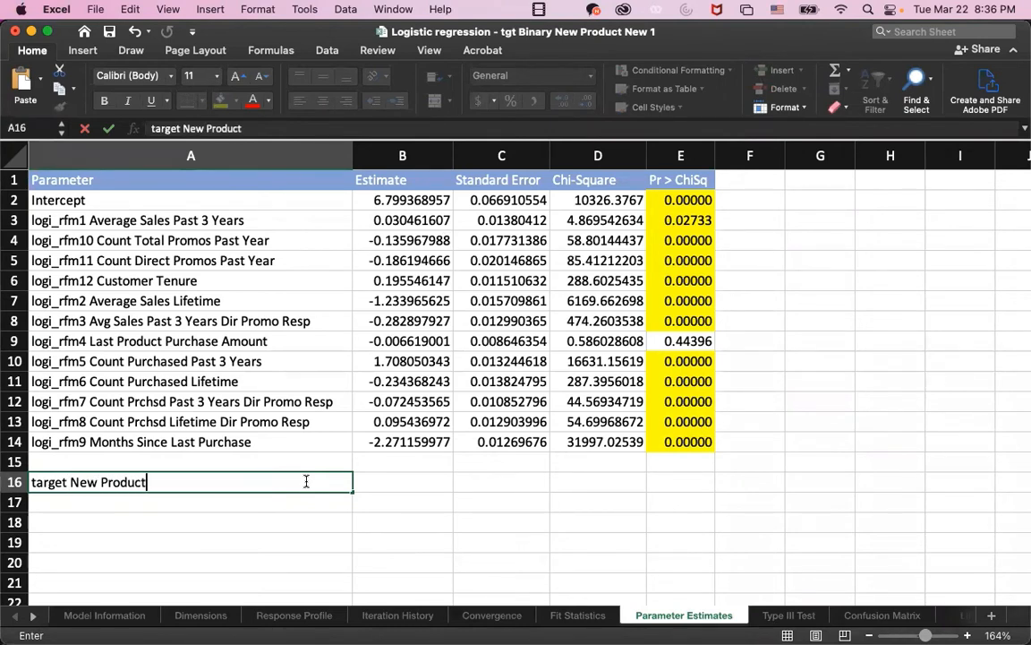
type(" Binary =")
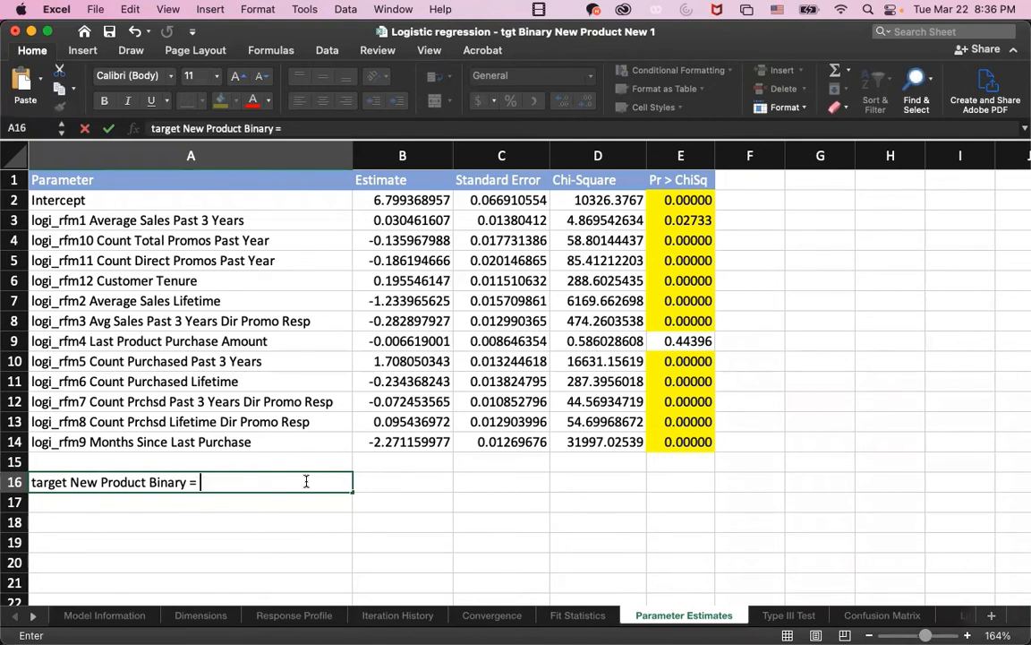
Continue the regression equation in A16 with the intercept and first term, "6.79 + 0.03 Average Sales Past 3 Years".
type("0.")
key("BackSpace")
key("BackSpace")
type("6.79 + 0.03 ")
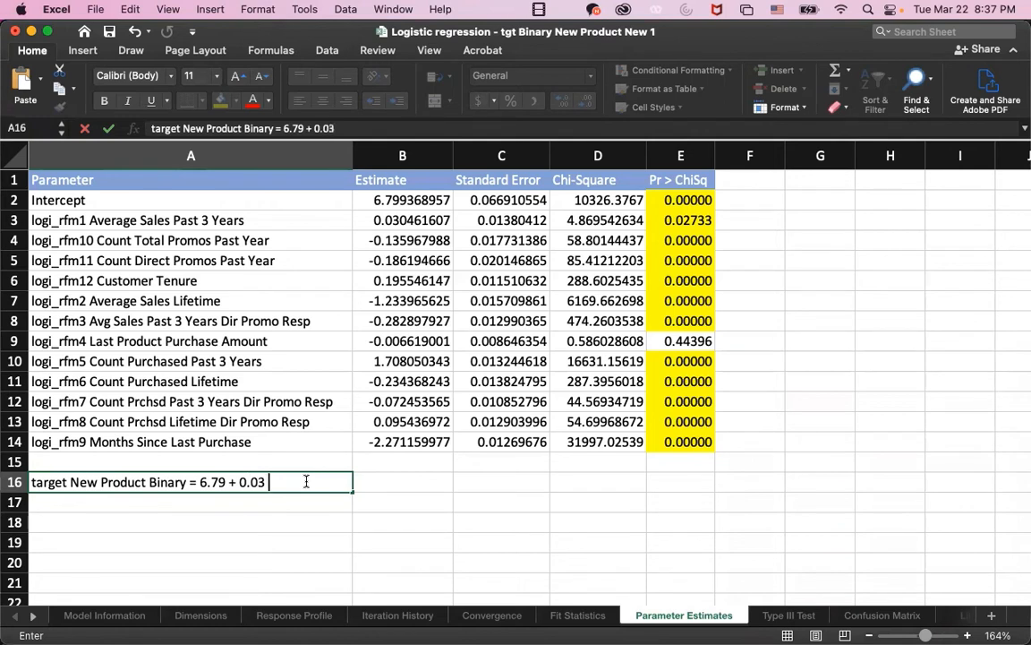
type("E")
key("BackSpace")
type("S")
key("BackSpace")
type("Average Sa")
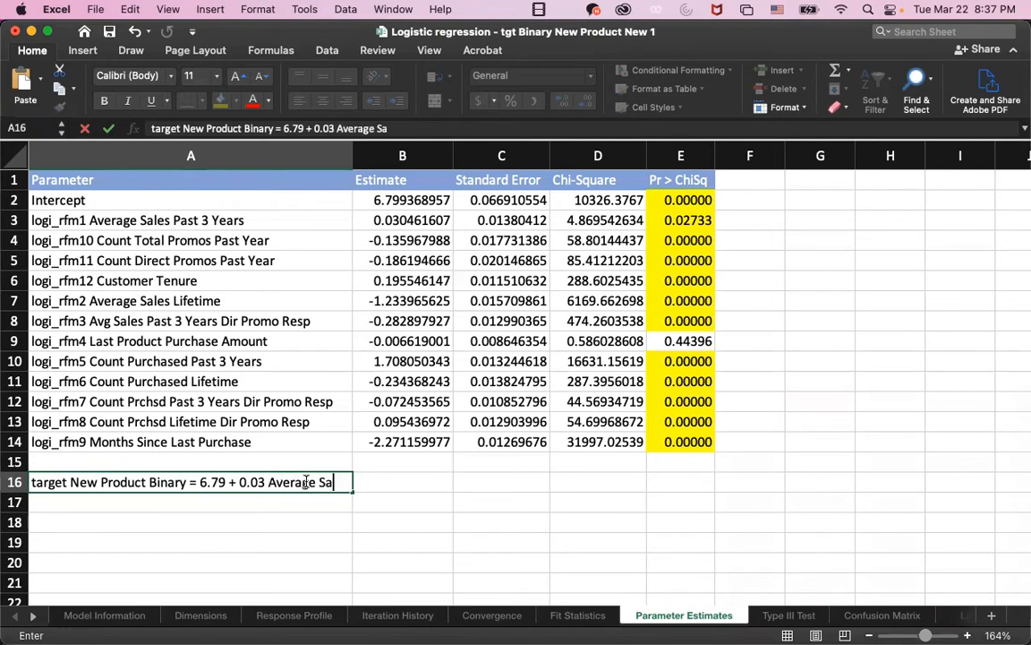
type("les Past 3")
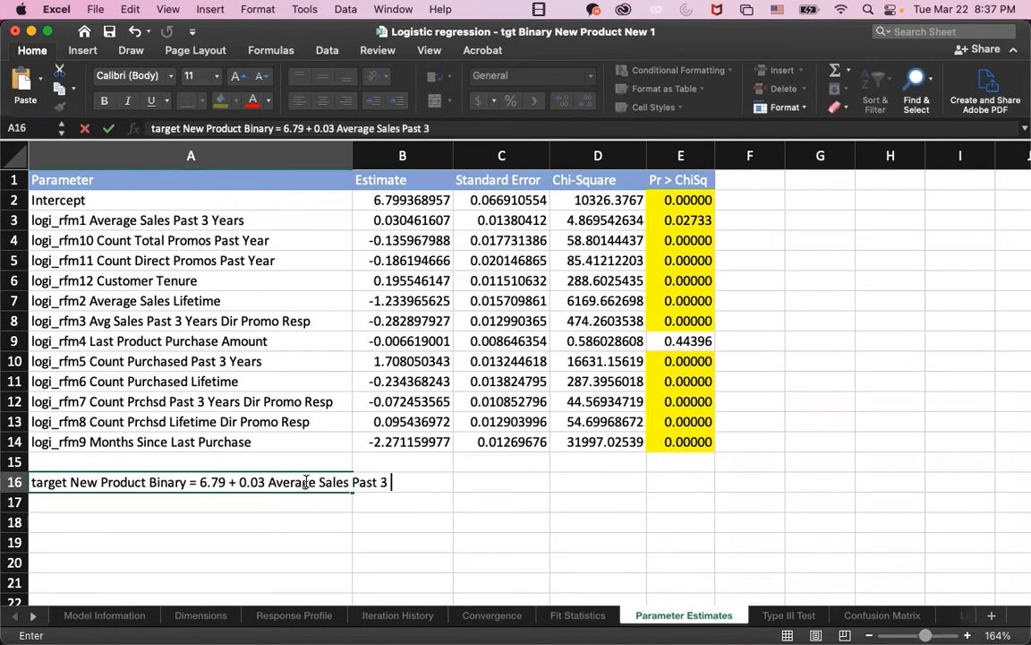
type(" yea")
key("BackSpace")
key("BackSpace")
key("BackSpace")
key("BackSpace")
type("Years")
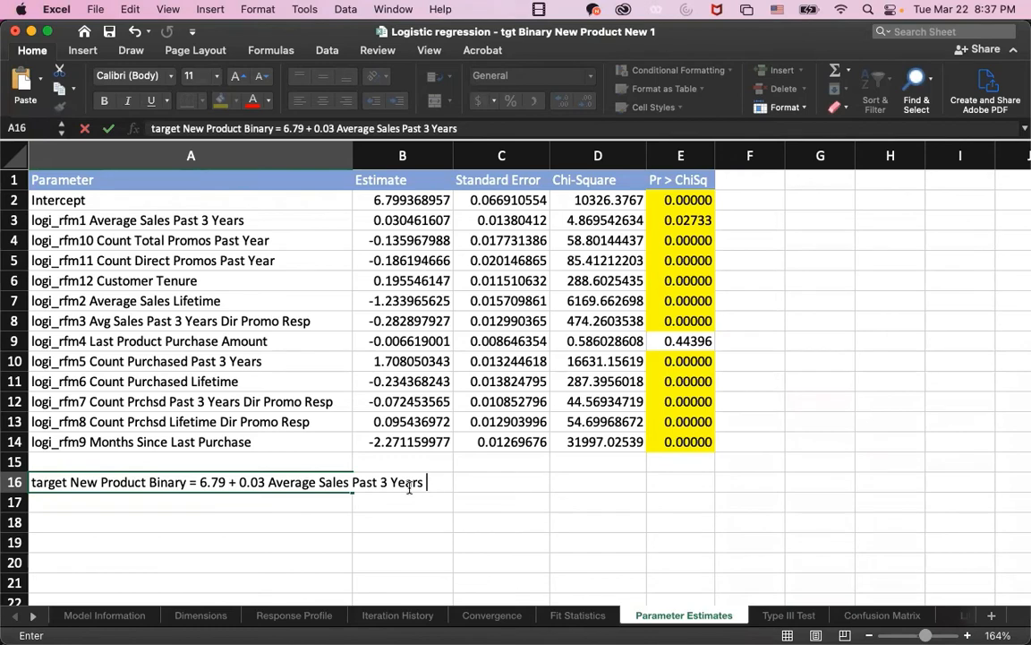
Append the two promotion terms to the equation: "- 0.13 Count Total Promos Past Year - 0.18 Count Direct Promos Past Year".
type("+")
key("BackSpace")
type("- 0.13")
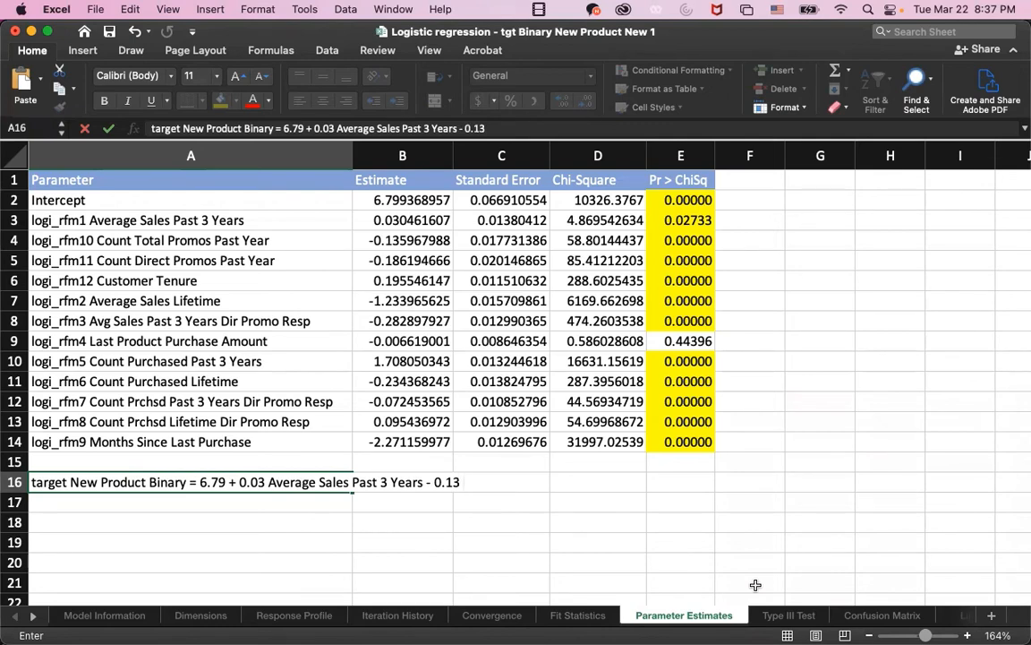
type(" Count T")
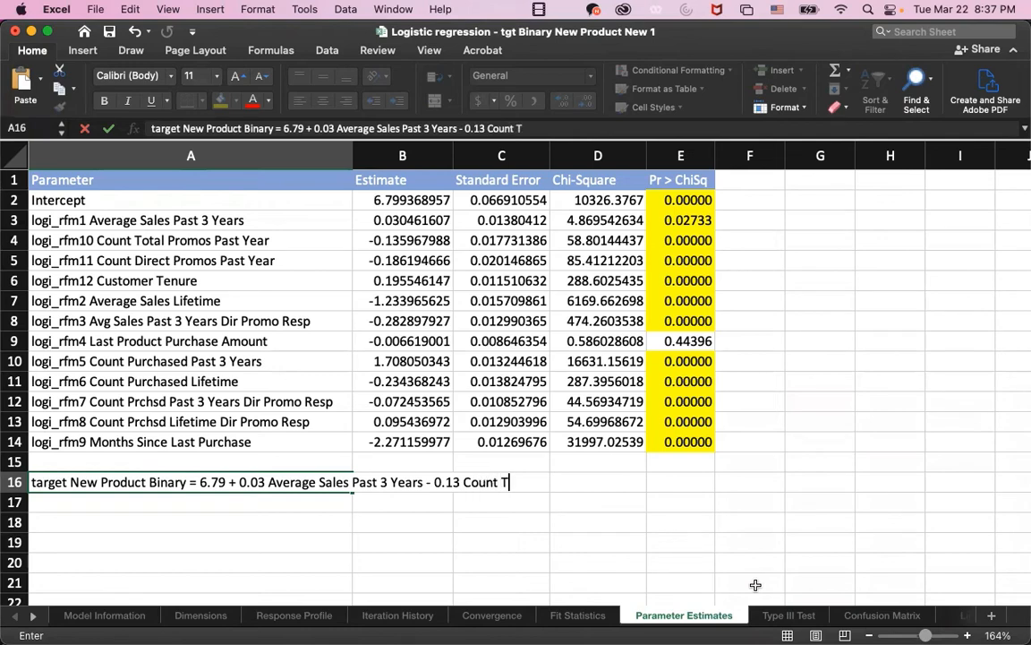
type("otal Promos ")
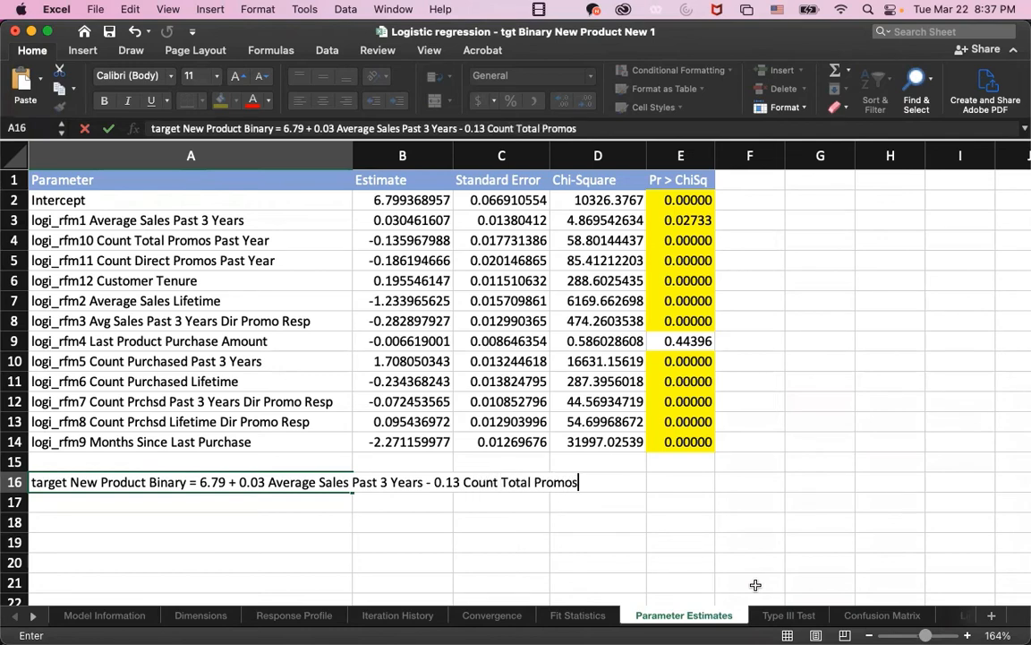
type("Past Year ")
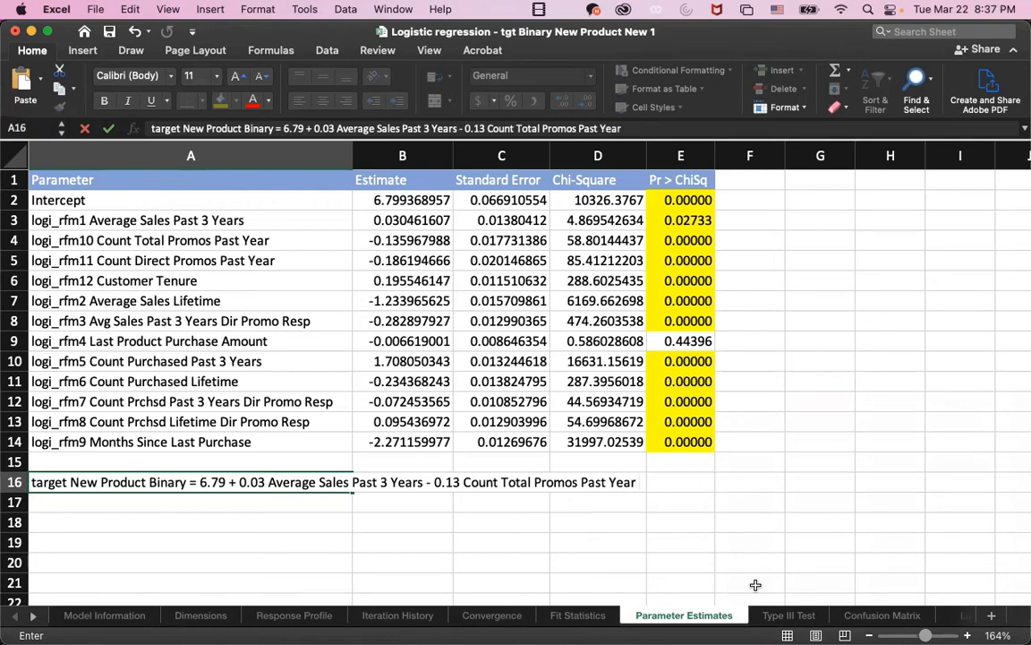
type("- 0.18 Count Dire")
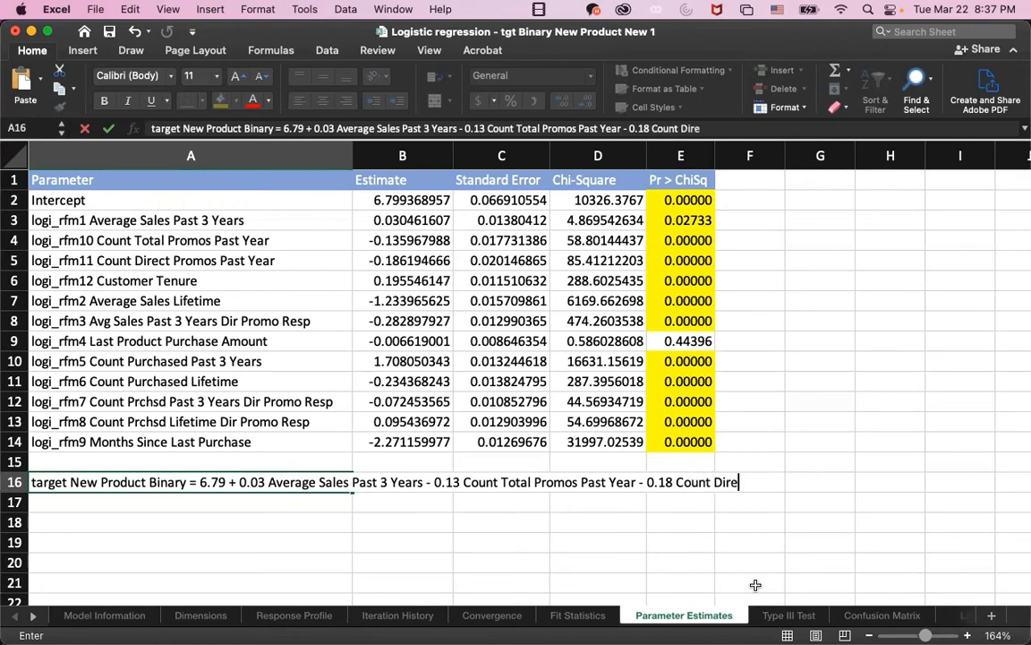
type("ct Promos ")
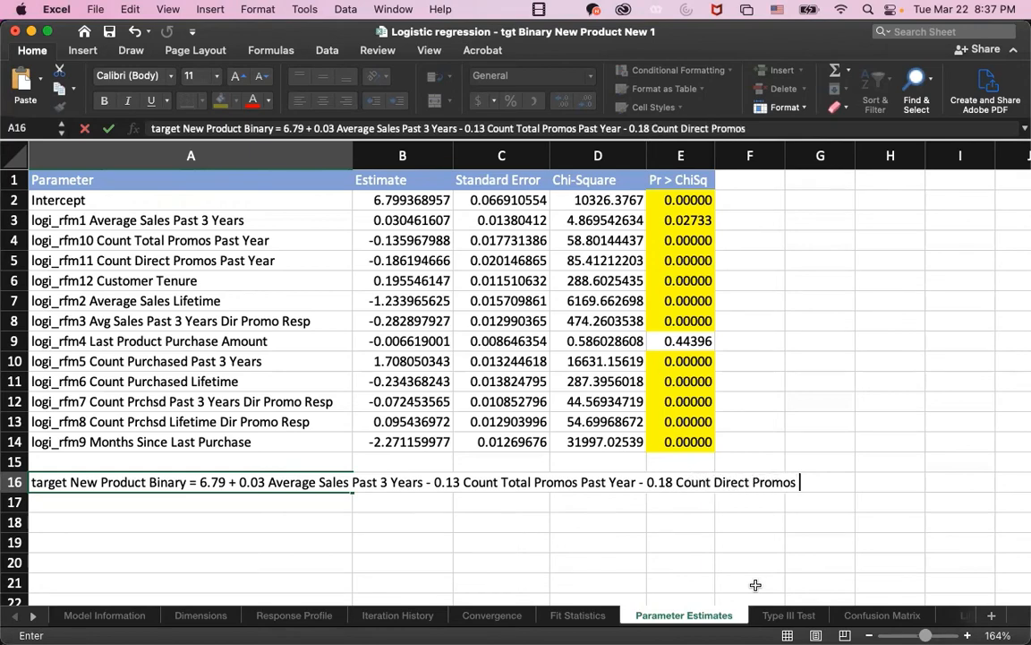
type("Past Year ")
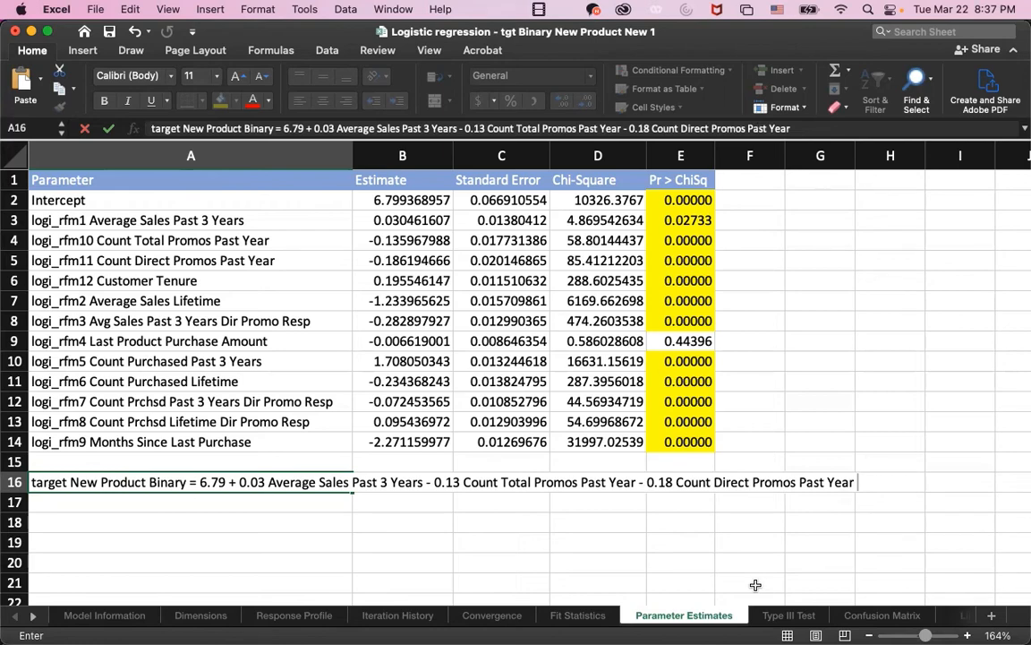
Extend the equation with the terms "+0.19 RFM12 - 1.23 RFM 2 - 0.28 RFM3 - 0.006 RFM4".
type("+0.19 RF")
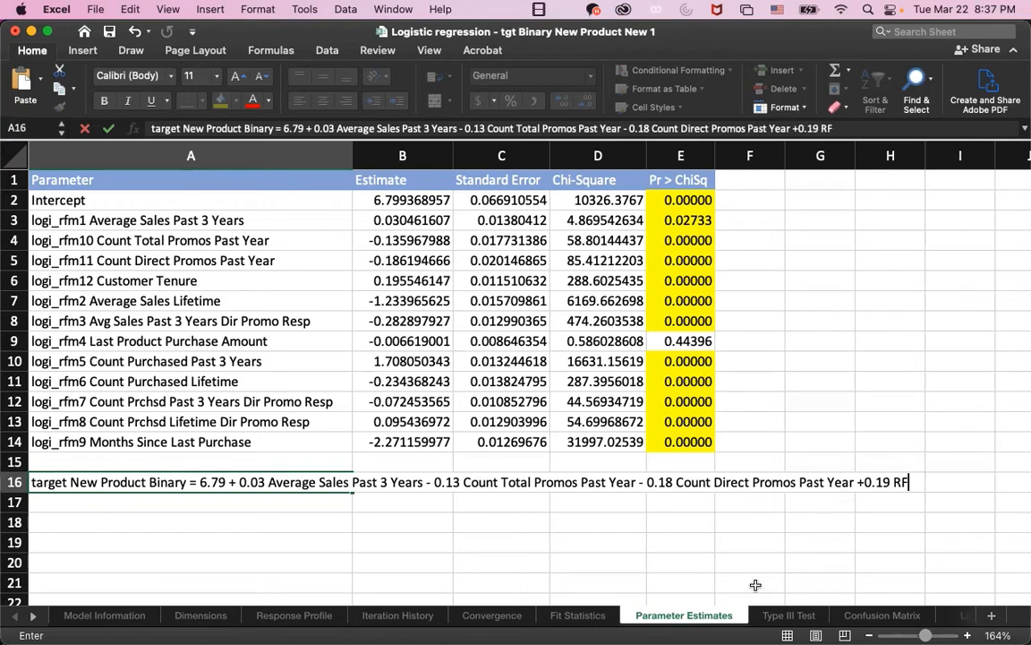
type("M12 - 1.23")
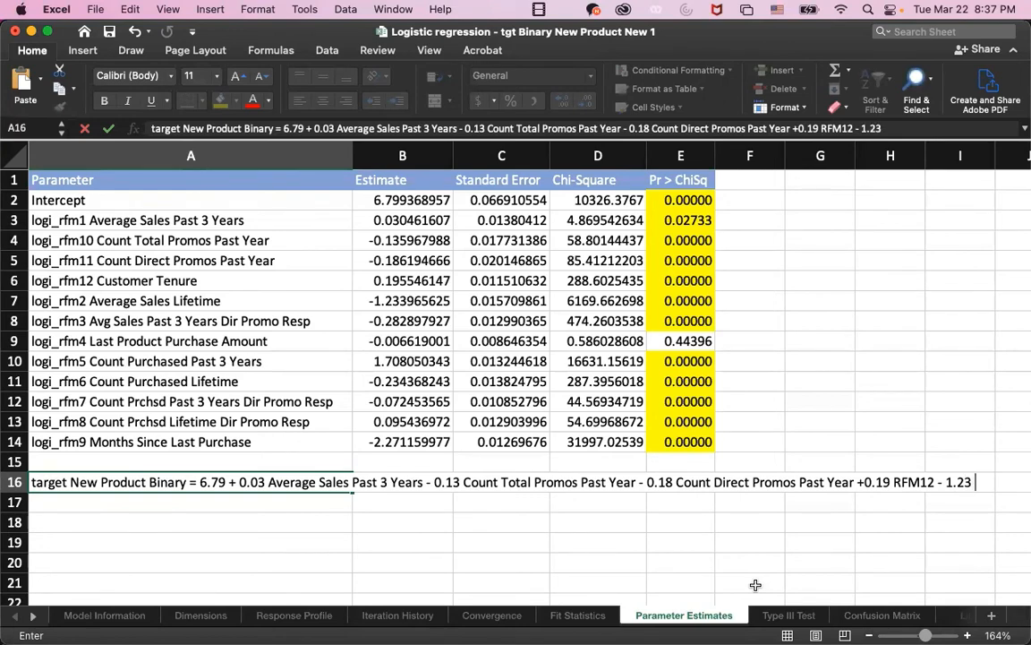
type(" RFM 2 +")
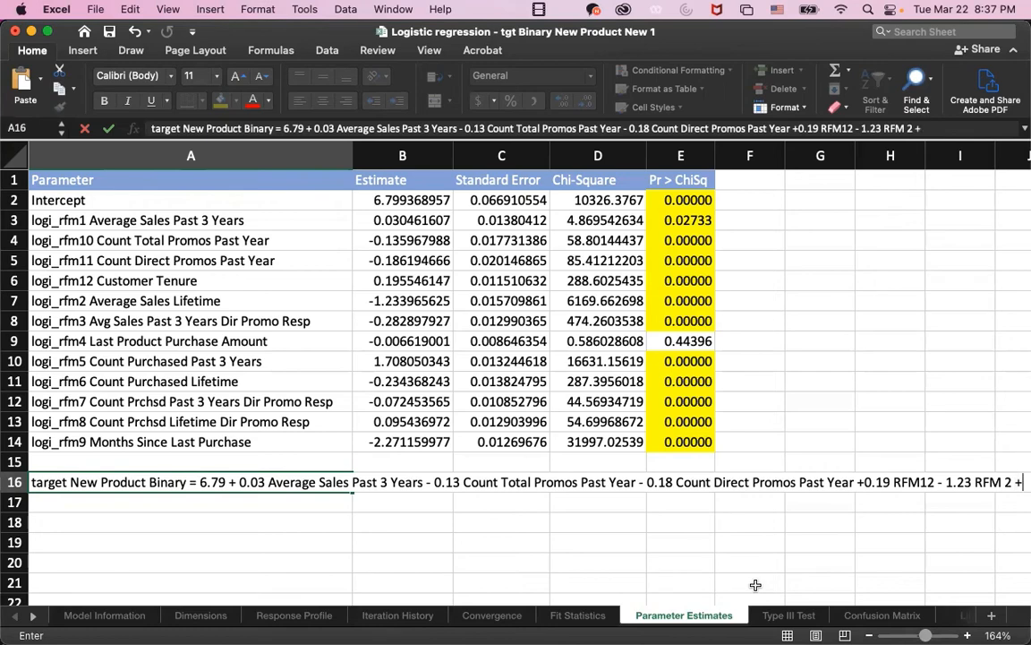
key("BackSpace")
type("- 0.28")
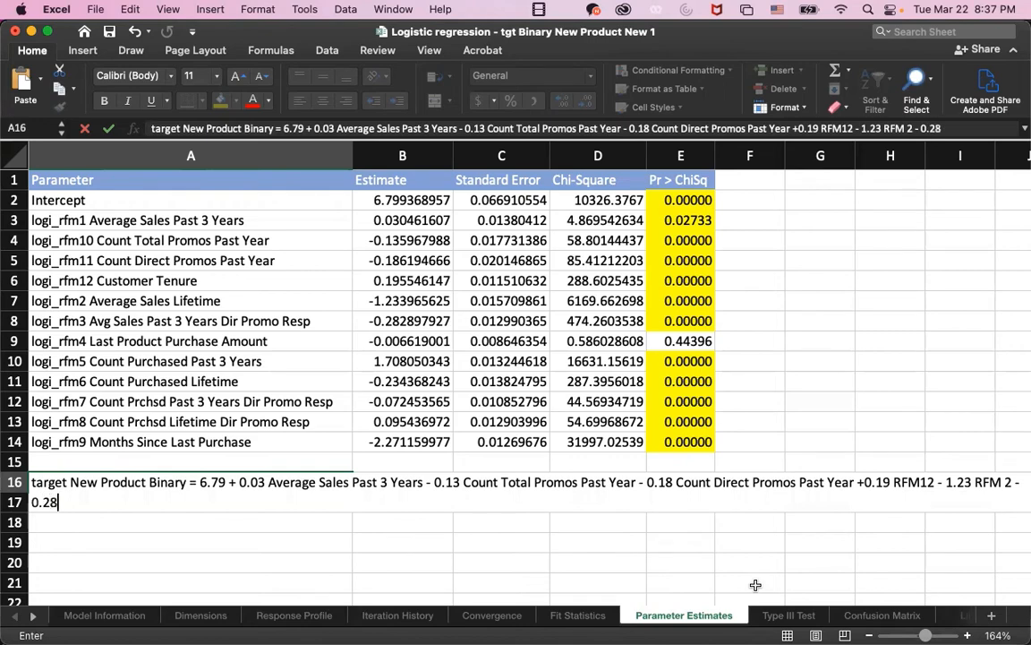
type(" RFM3 - 0.0")
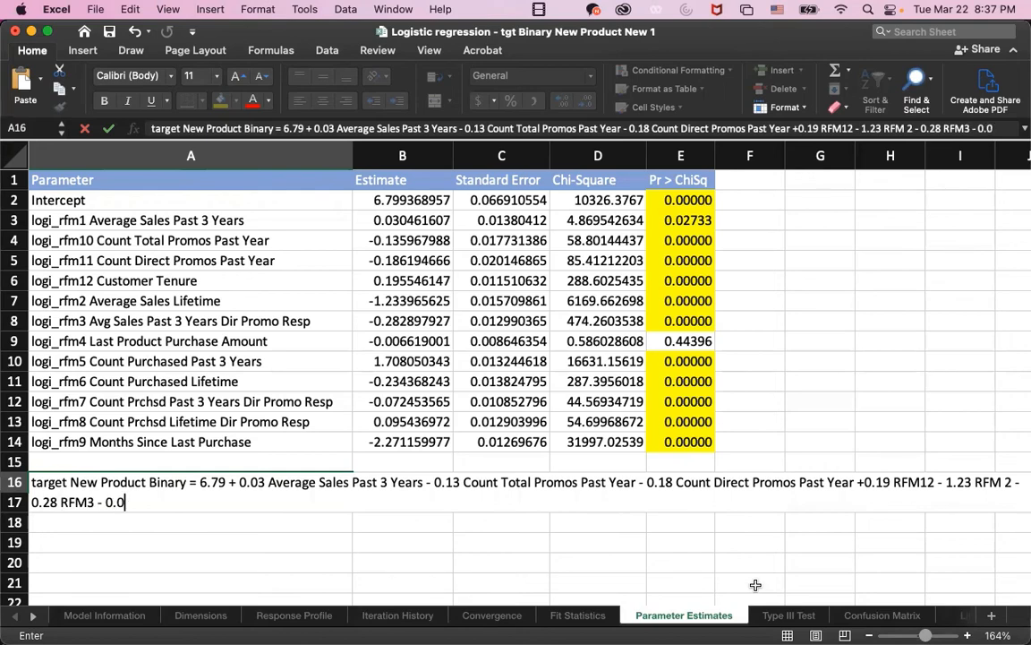
type("06 RFM4")
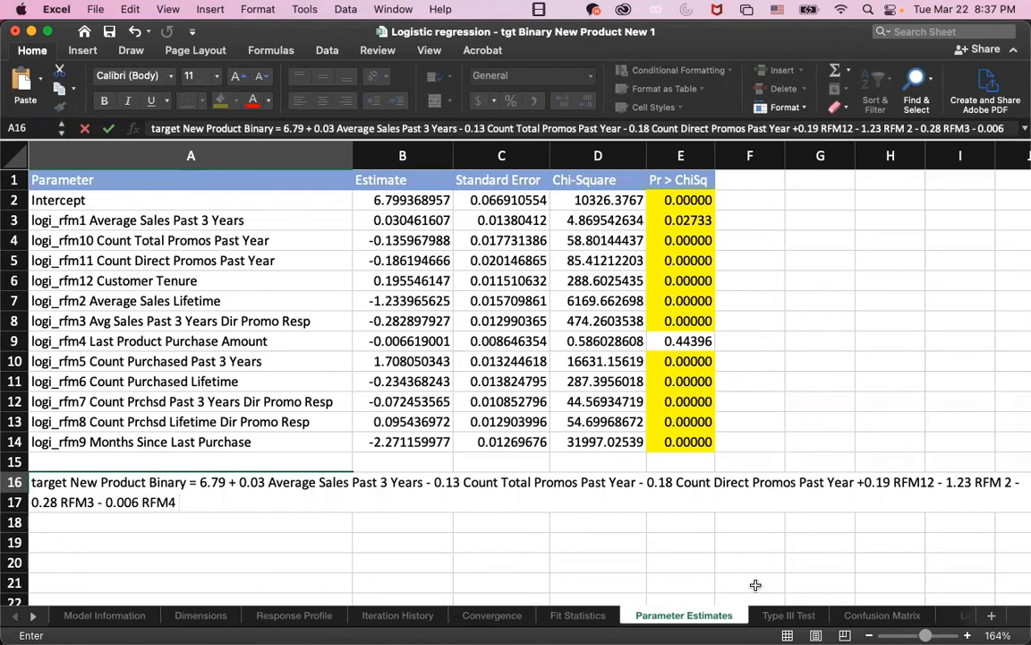
Complete the equation in A16 with "+1.70 RFM5 - 0.23 RFM6 - 0.07 RFM7 + 0.09 RFM8 - 2.27 RFM 9" and review its full text.
type(" +1.70 RFM5 ")
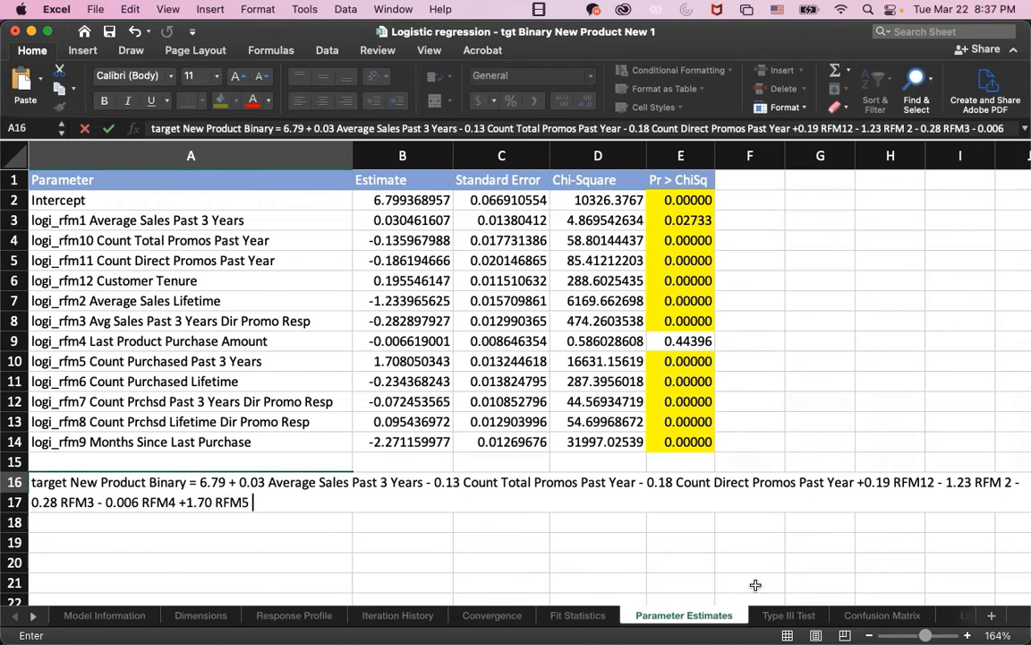
type("- 0.23 RFM6 ")
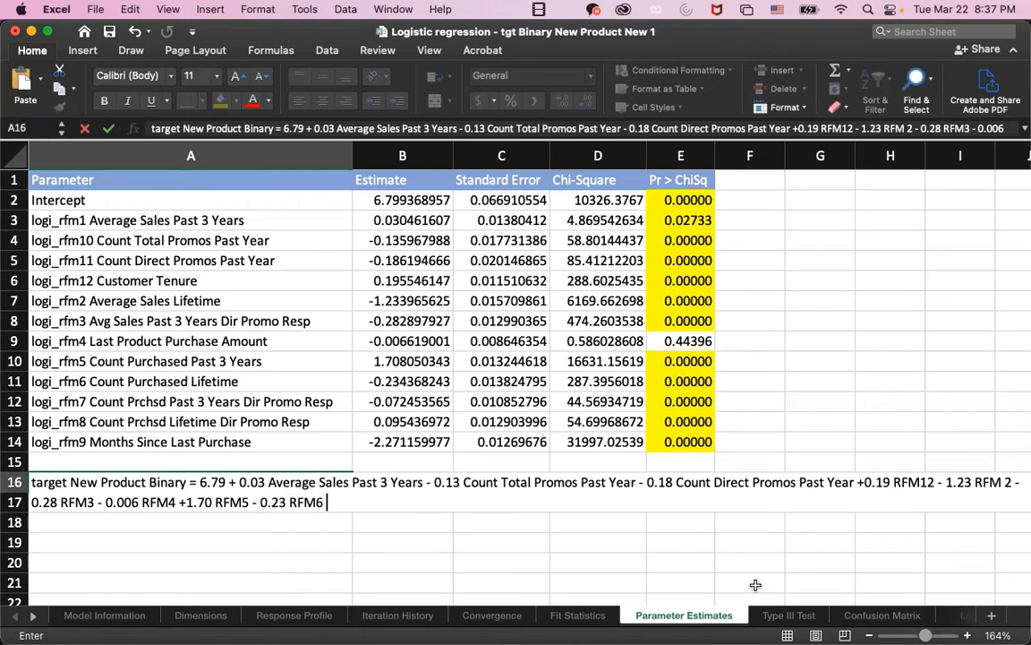
type("- 0.07 RFM7")
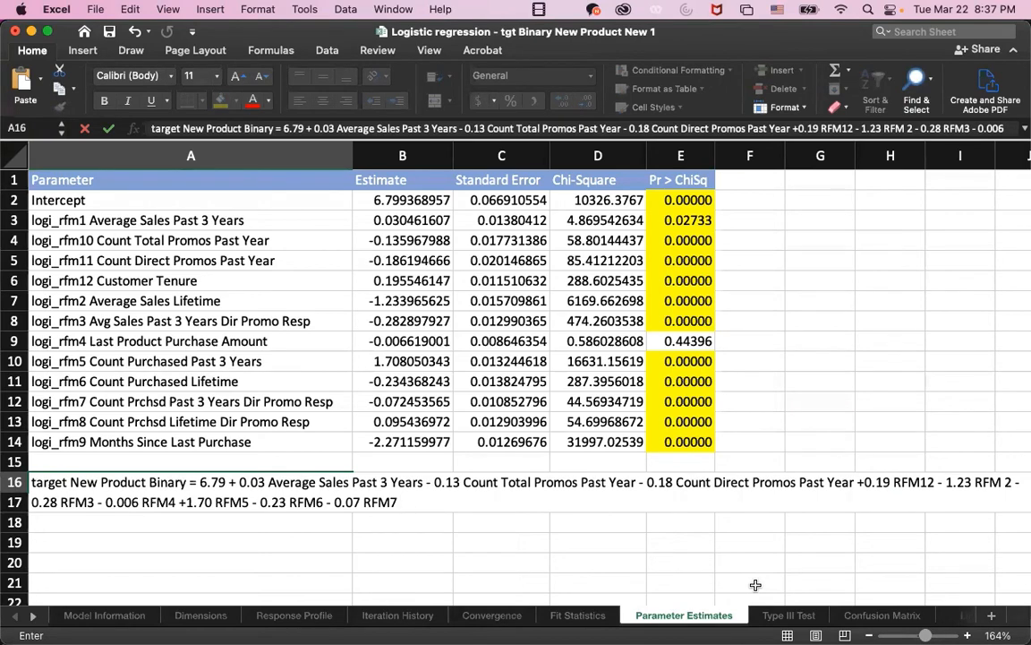
type(" + 0.09 RFM8 ")
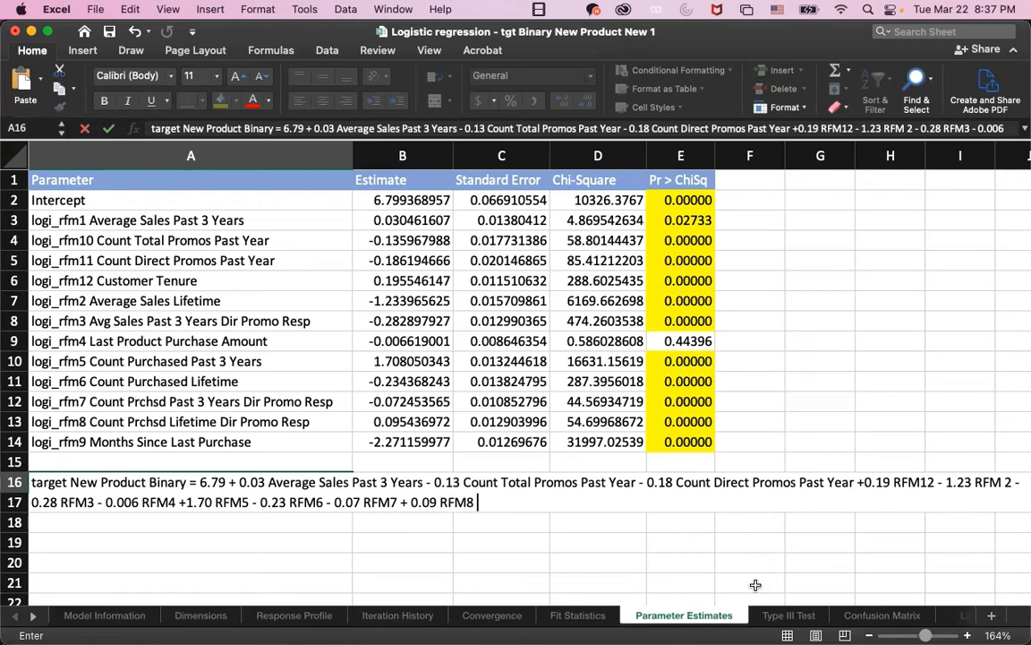
type("- 2.27 RFM 9")
key("Return")
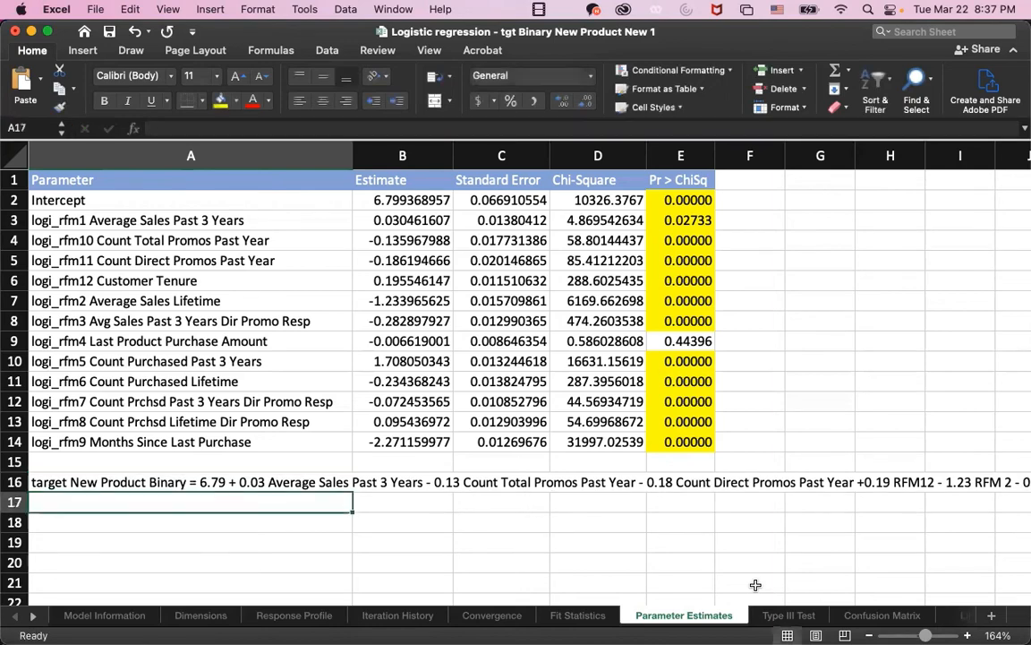
key("Up")
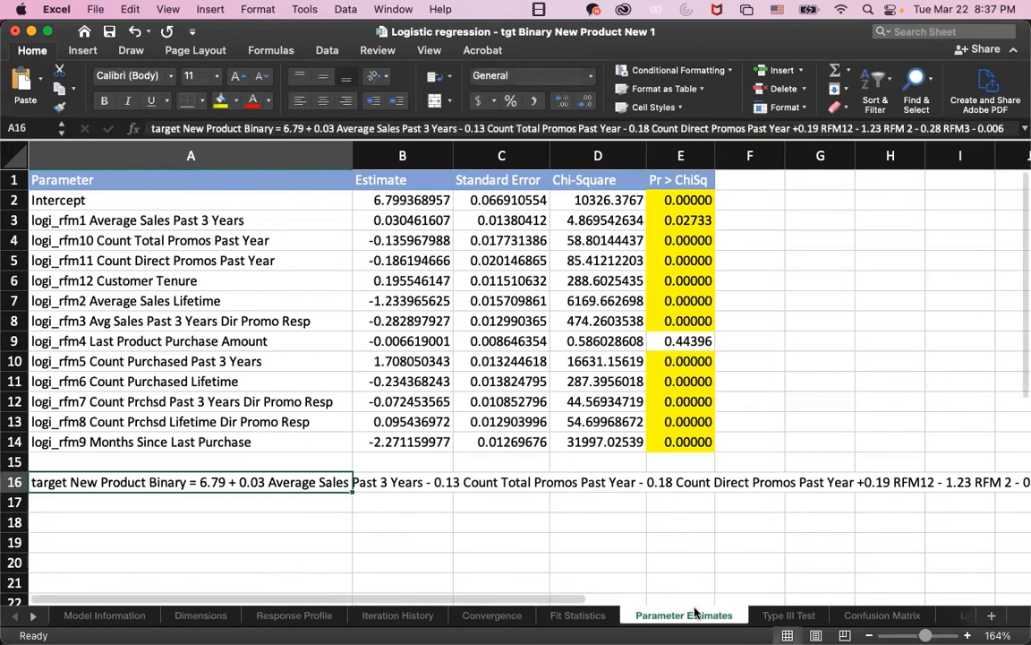
double_click(196, 482)
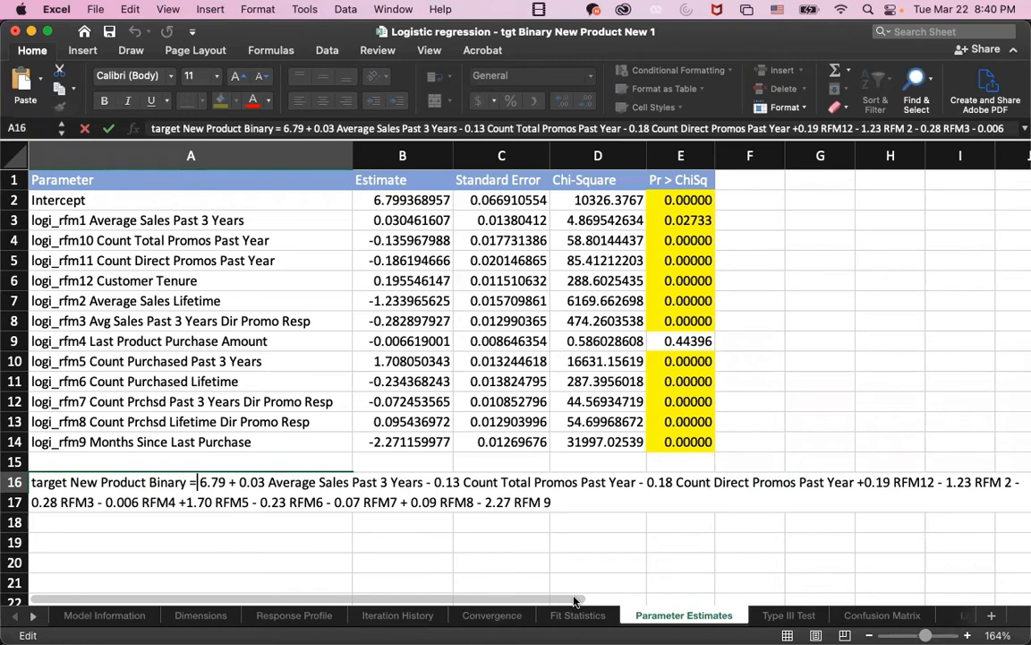
key("Return")
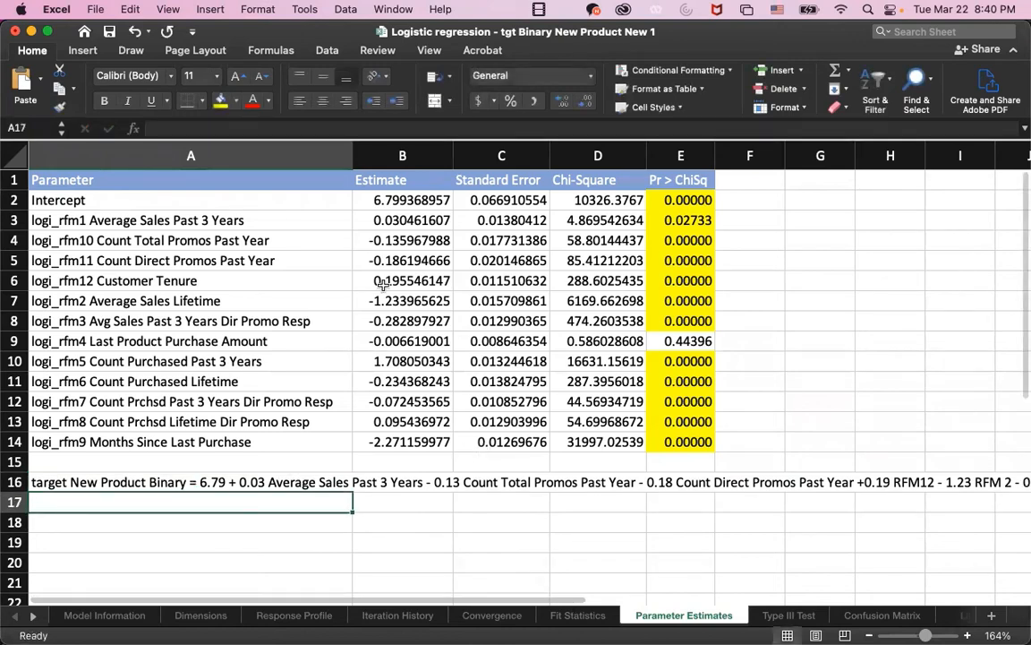
Fill the estimate of logi_rfm9 Months Since Last Purchase in yellow and that of logi_rfm5 Count Purchased Past 3 Years in green.
left_click(390, 447)
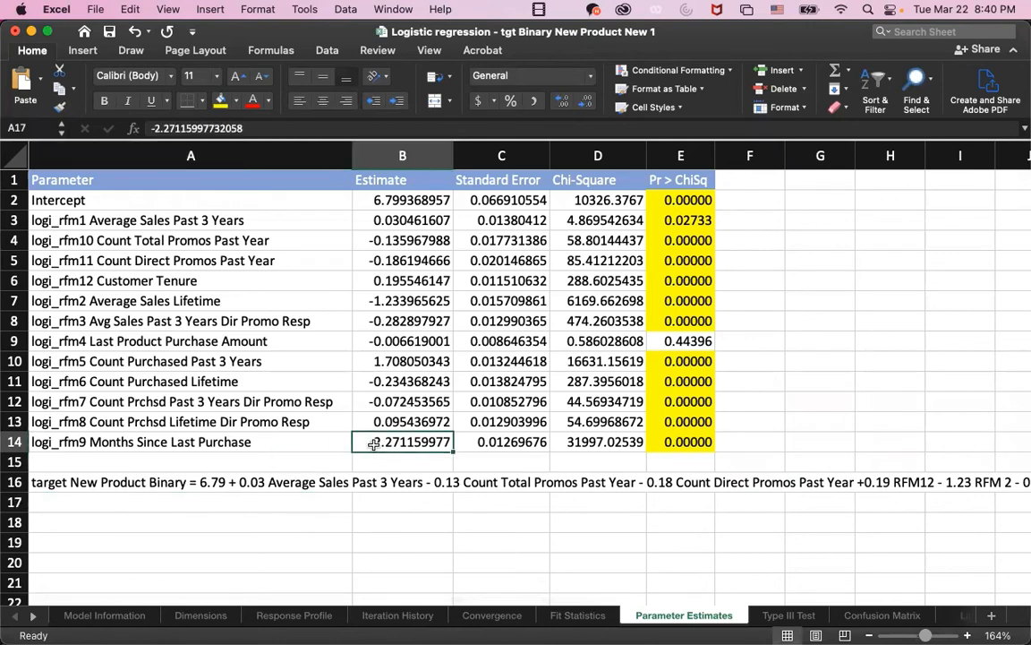
left_click(220, 102)
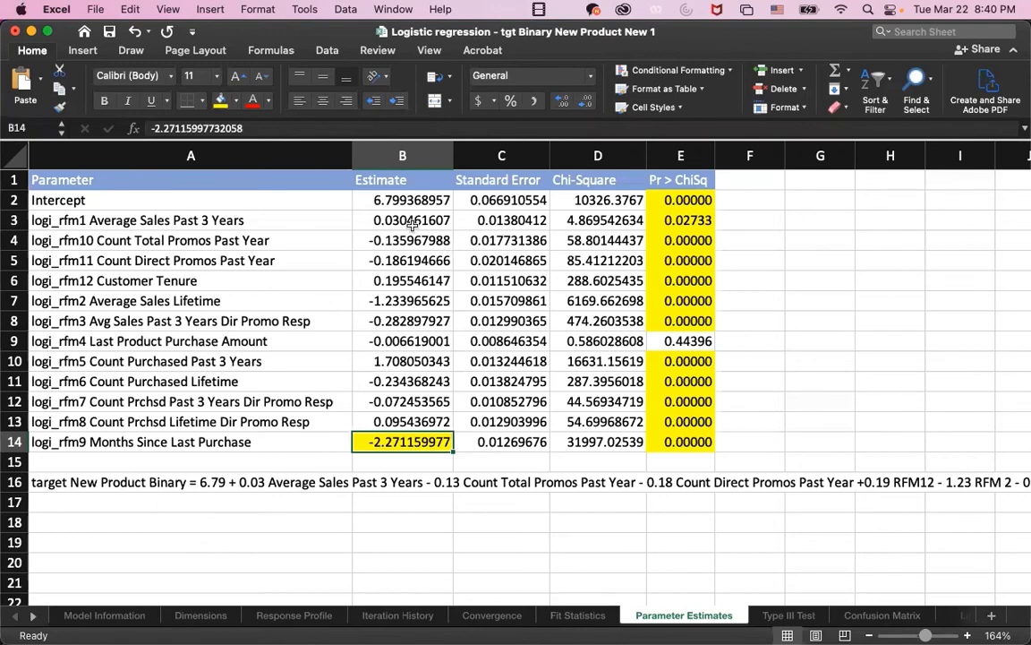
left_click(382, 361)
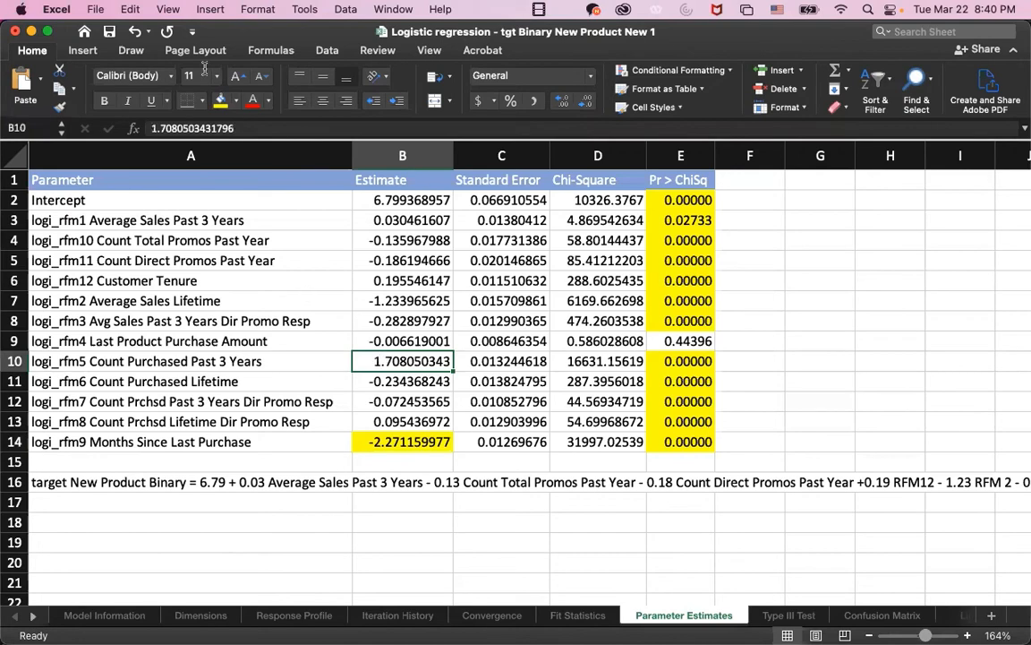
left_click(219, 101)
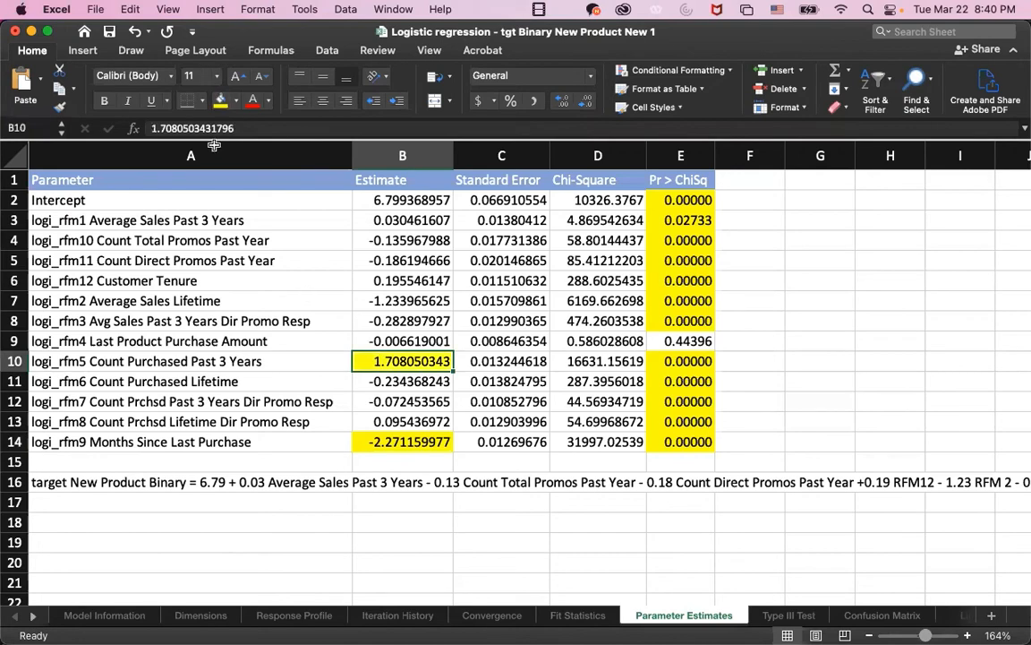
left_click(236, 102)
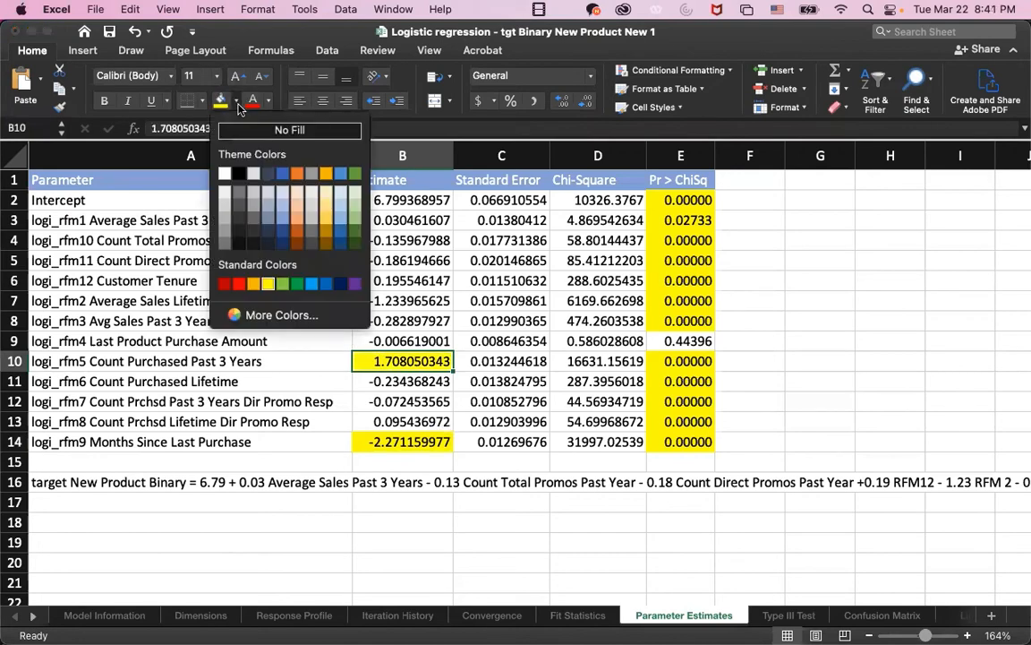
left_click(283, 283)
left_click(330, 405)
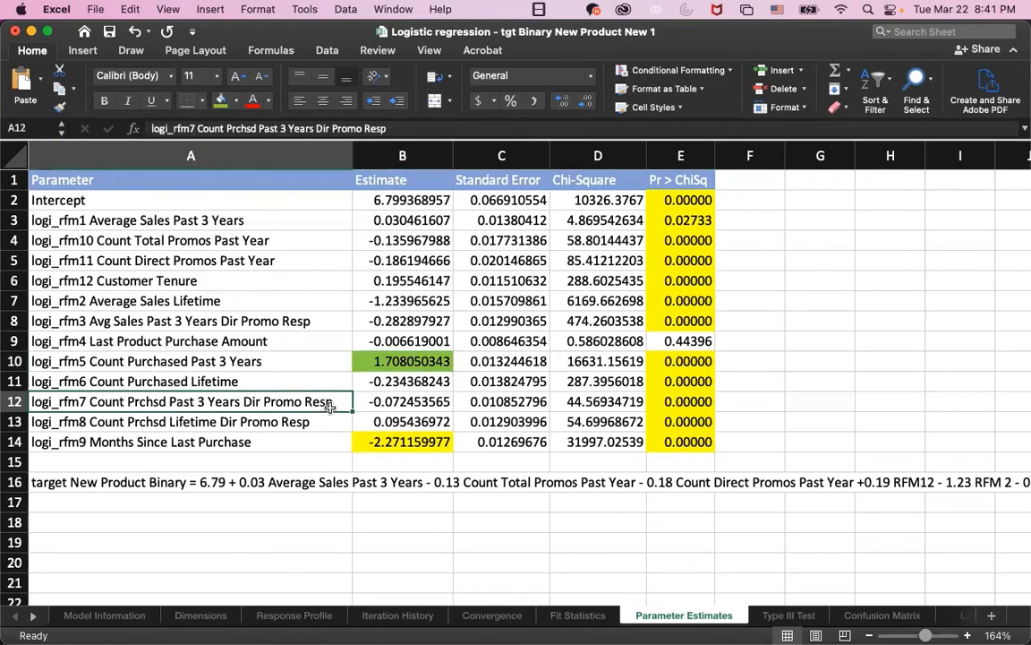
left_click(441, 449)
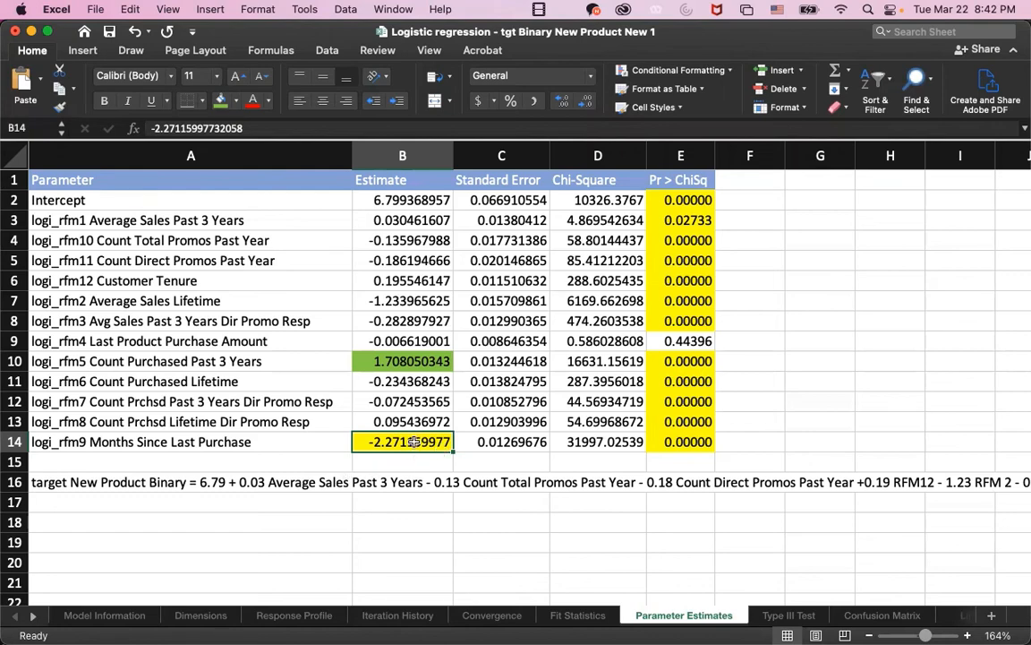
left_click(386, 361)
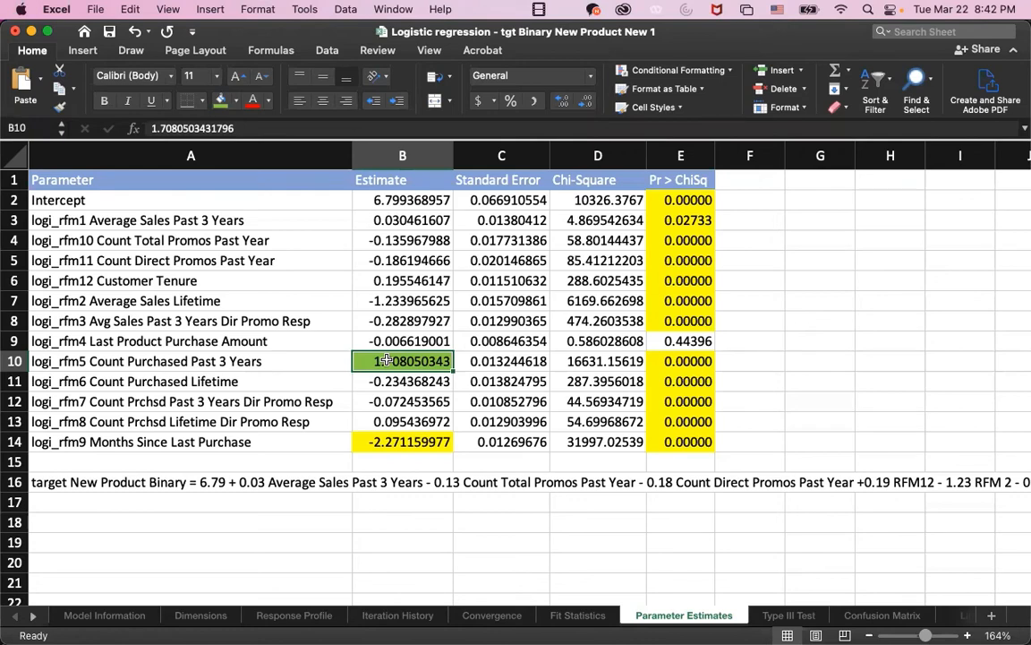
left_click(389, 444)
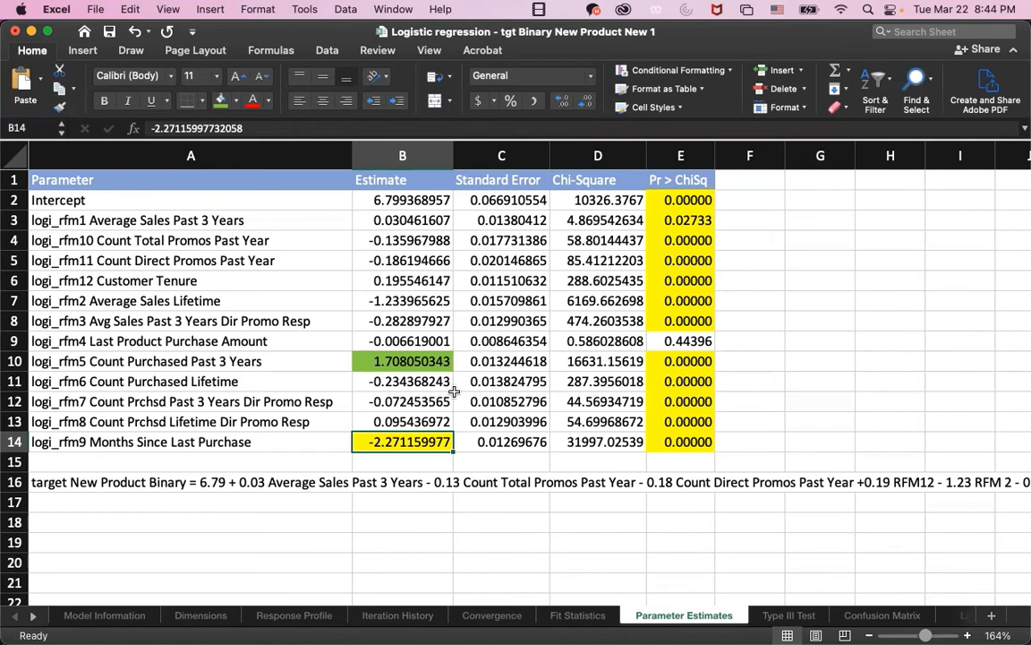
left_click(812, 177)
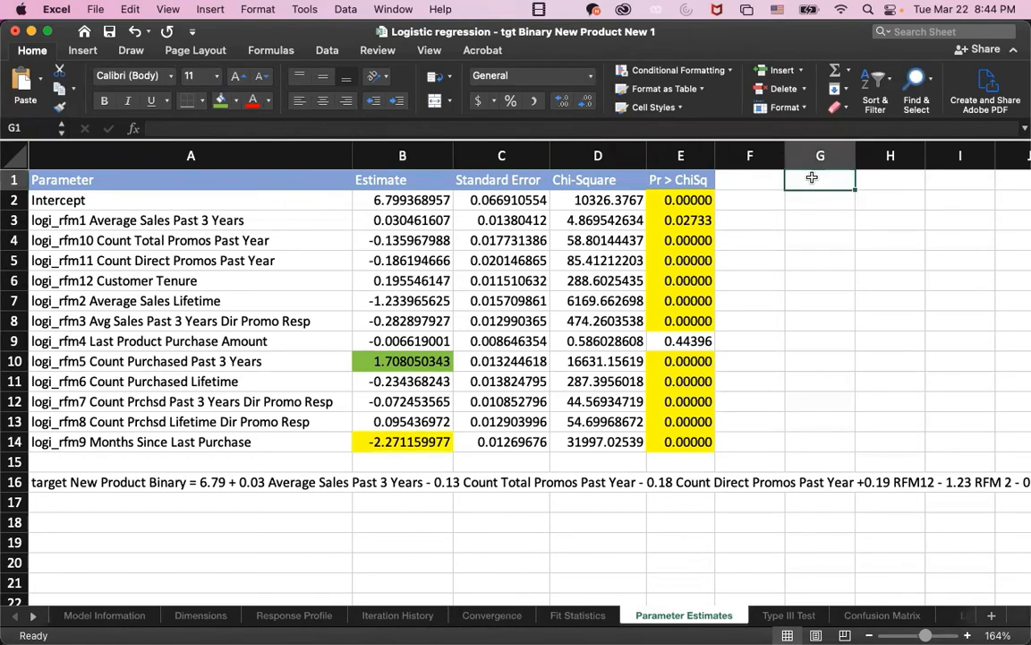
Add the header "Exponentiated Coefficients" in G1 and widen column G to fit it.
type("Expo")
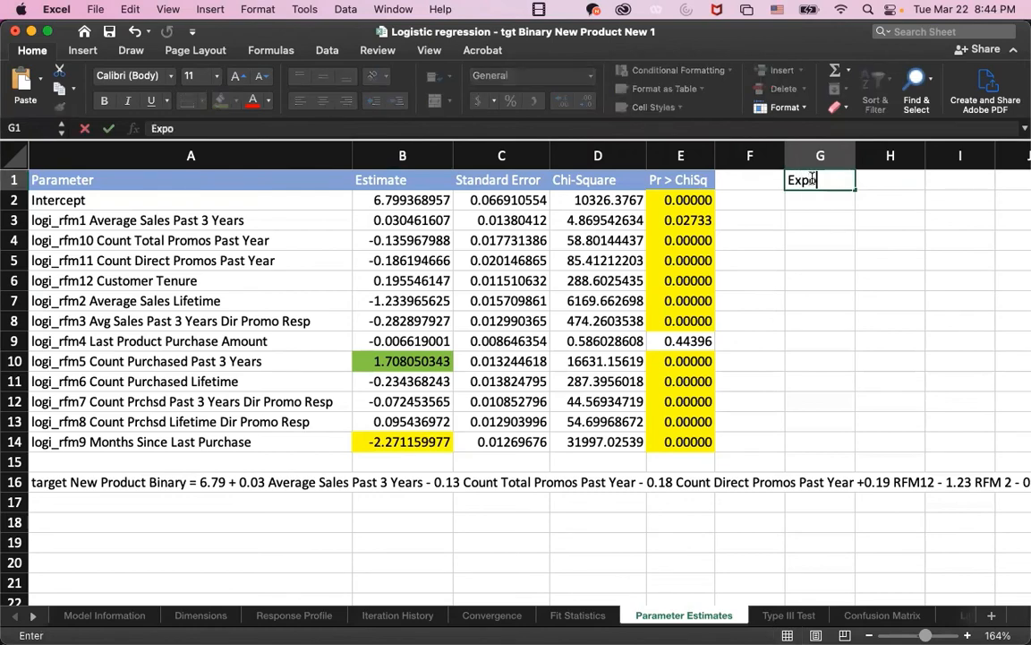
type("nentiate")
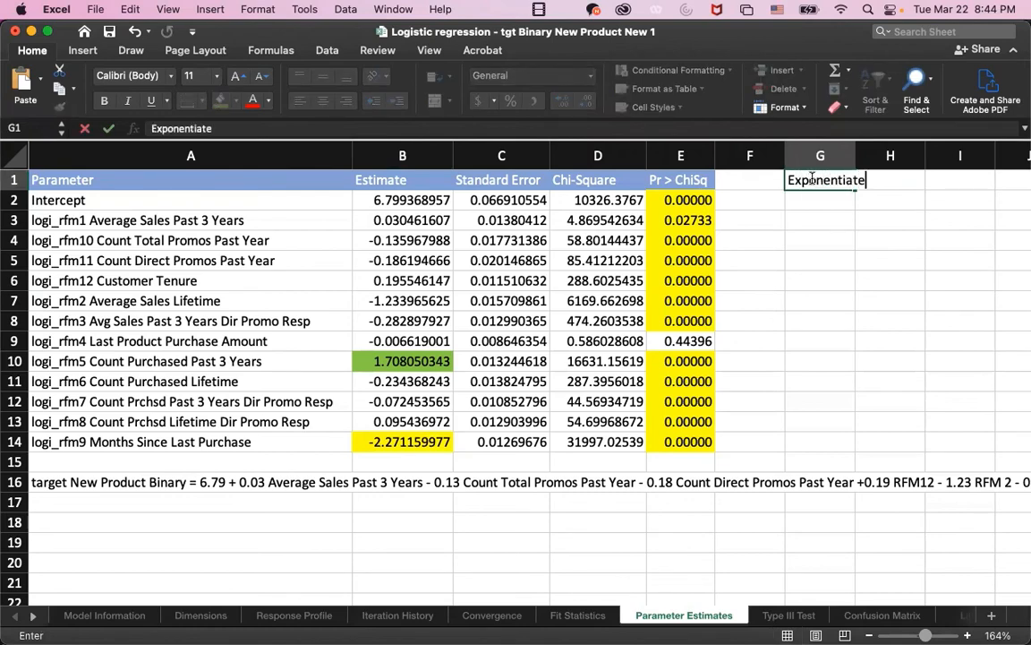
type("d Coeffic")
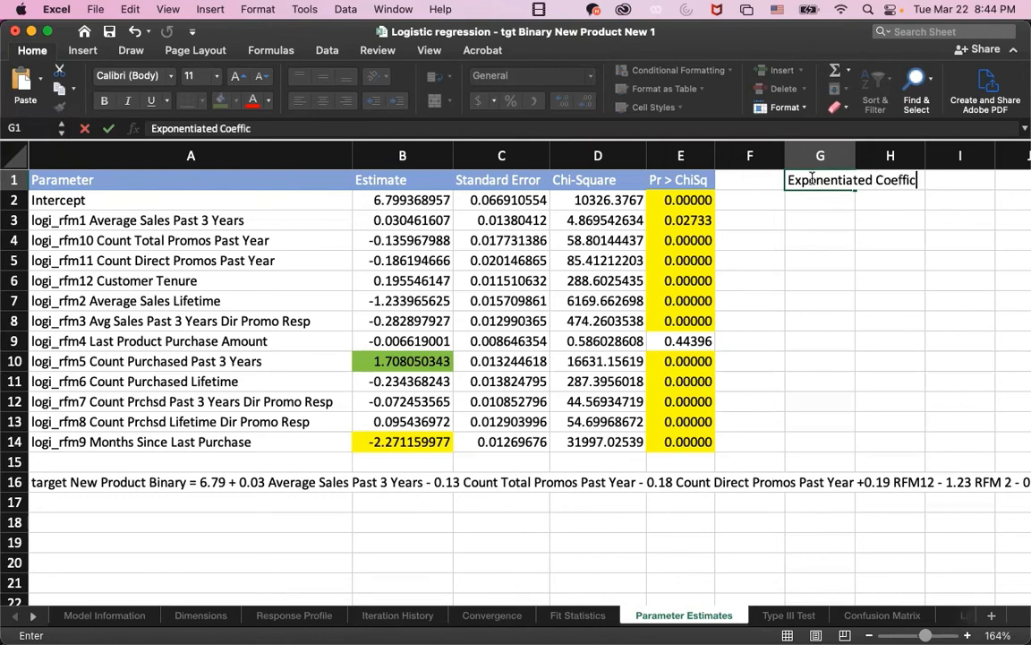
type("ients")
key("Return")
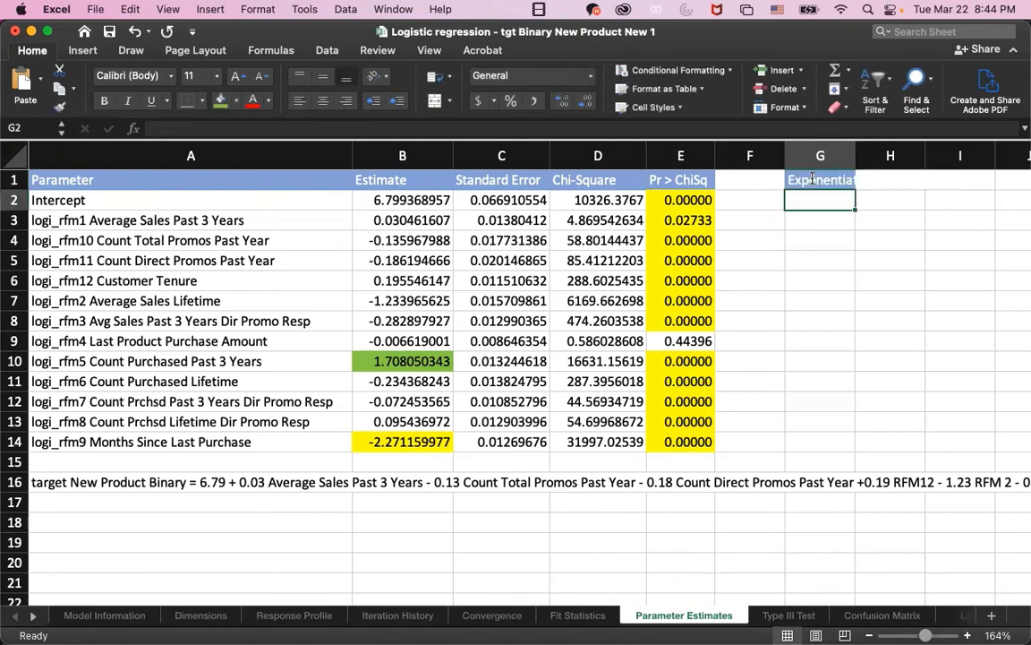
double_click(856, 154)
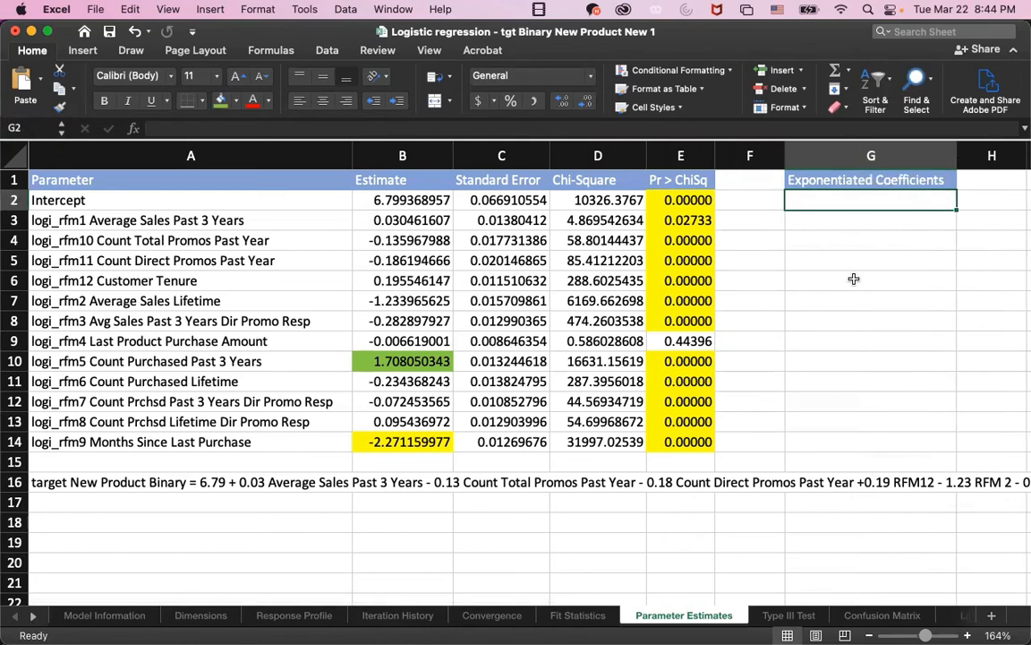
Exponentiate the rfm1 estimate in G3 with =EXP(B3) and fill the formula down to G14.
key("Return")
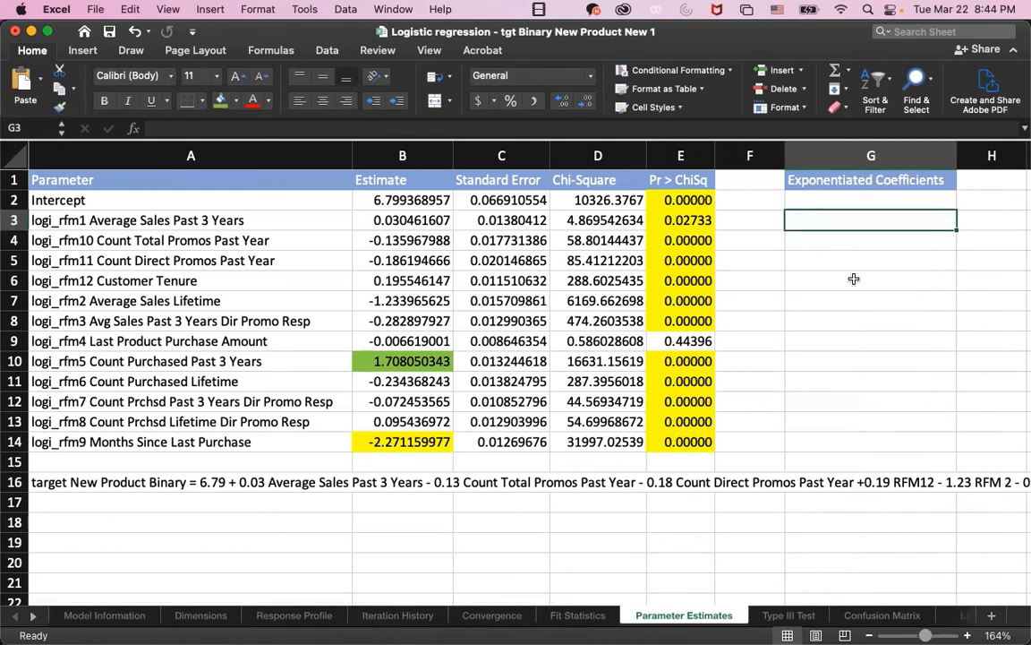
type("=")
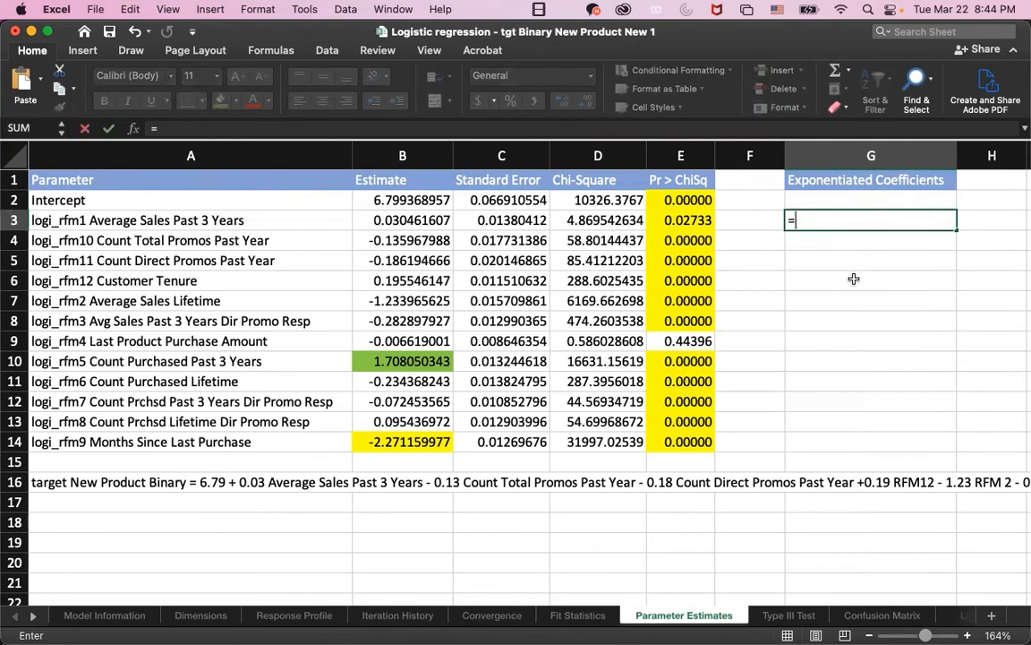
type("exp")
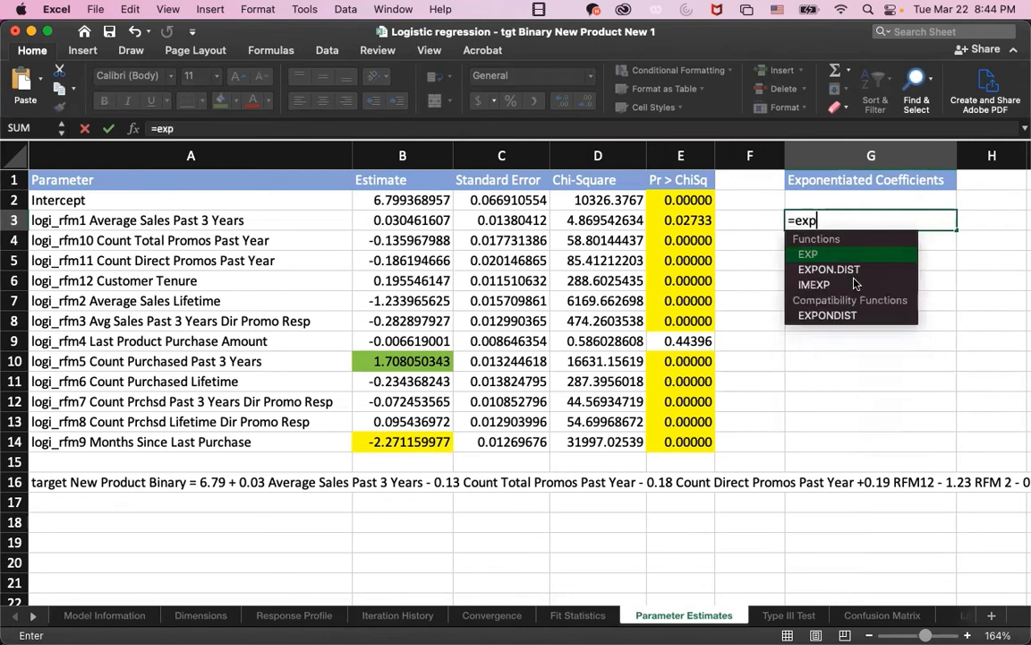
type("(")
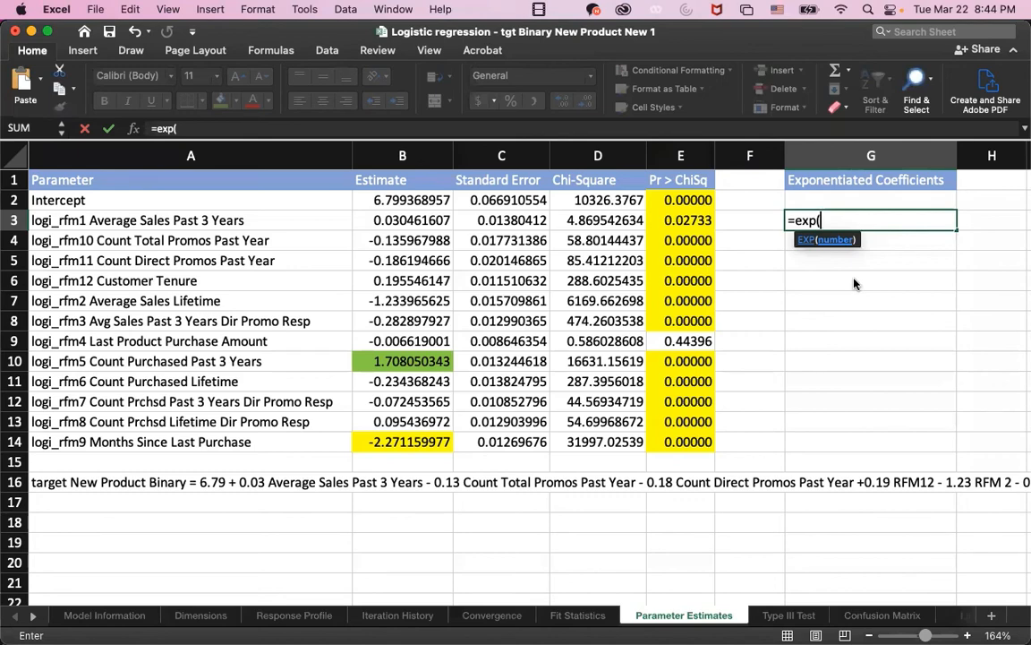
left_click(415, 221)
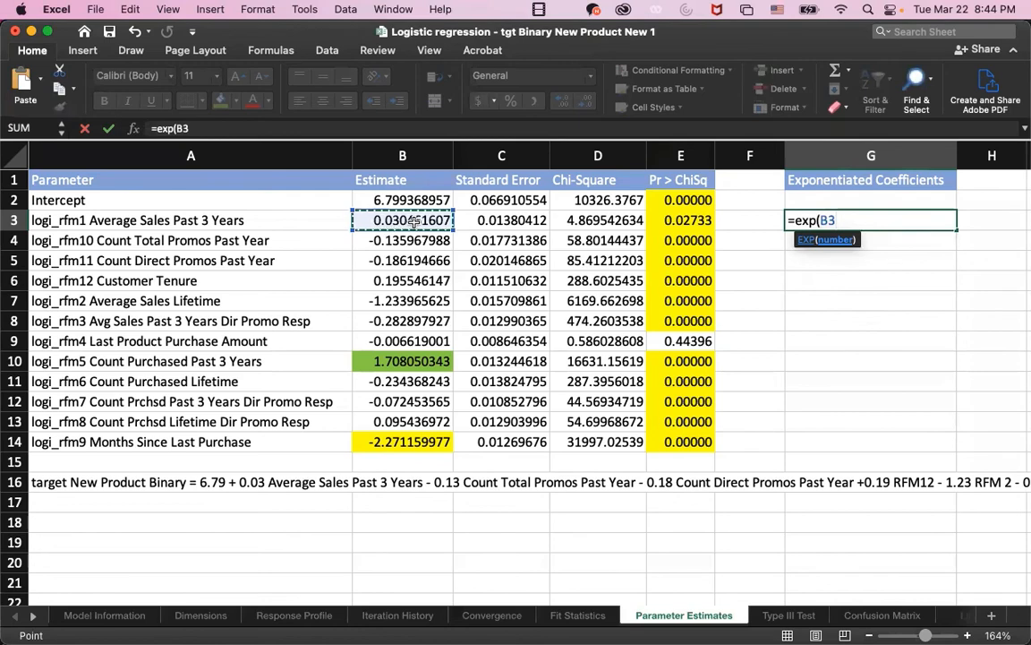
type(")")
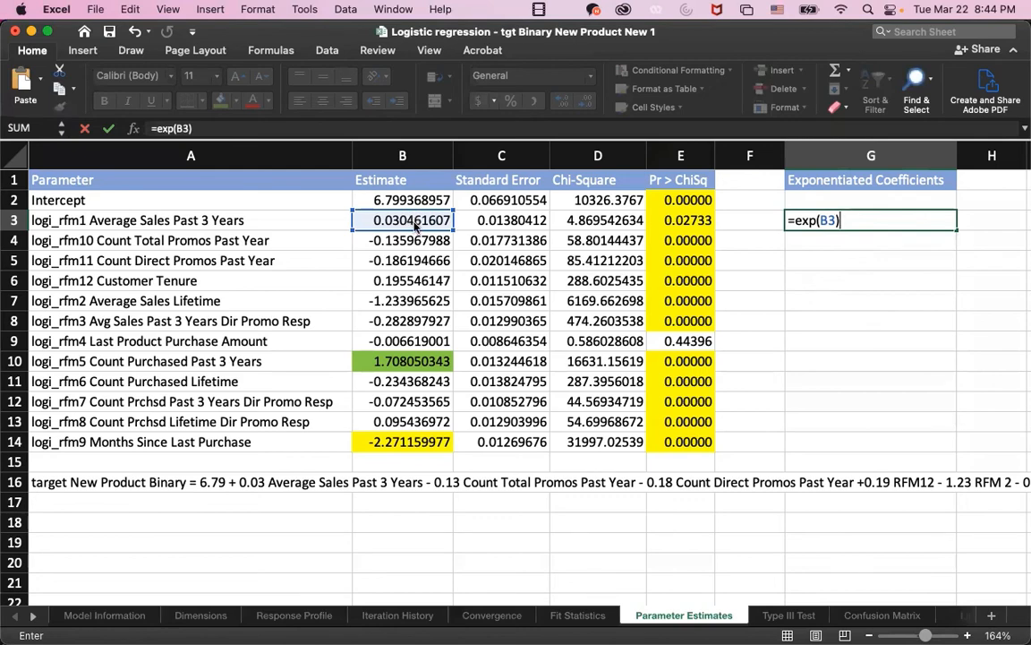
key("Return")
left_click(852, 218)
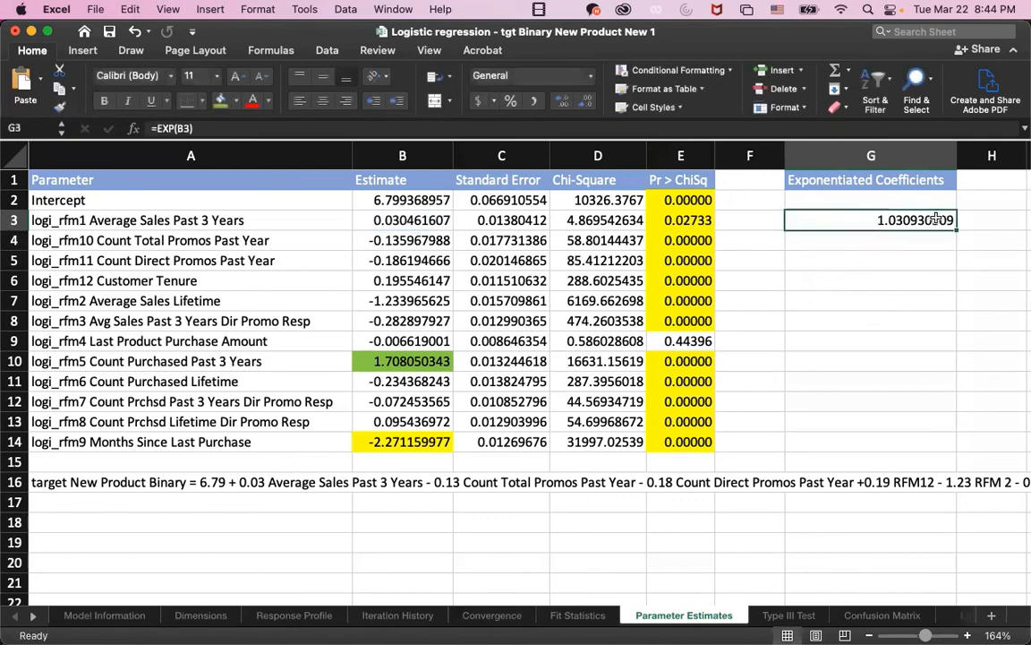
left_click_drag(957, 230, 981, 444)
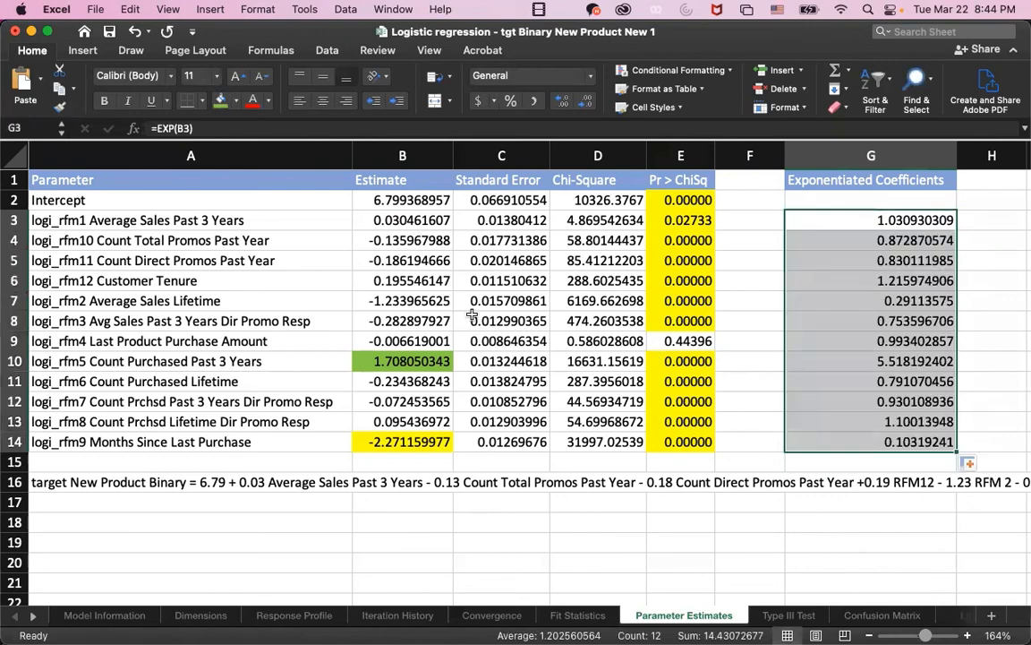
Reduce the exponentiated coefficients in G3:G14 to two decimal places.
left_click(585, 101)
left_click(586, 101)
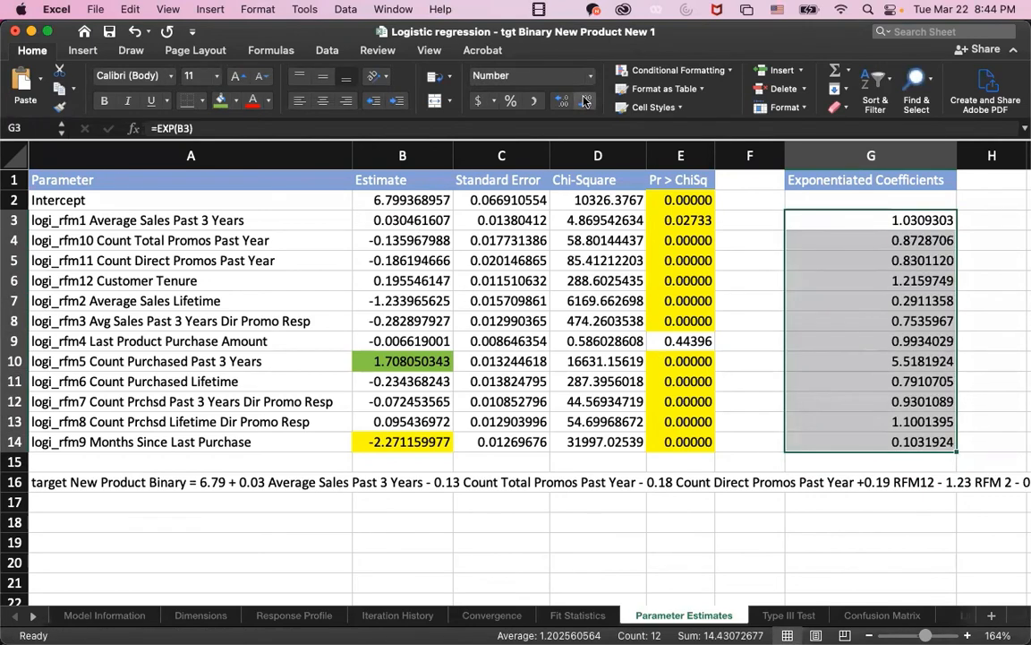
left_click(586, 102)
left_click(586, 101)
left_click(586, 101)
left_click(586, 101)
left_click(585, 101)
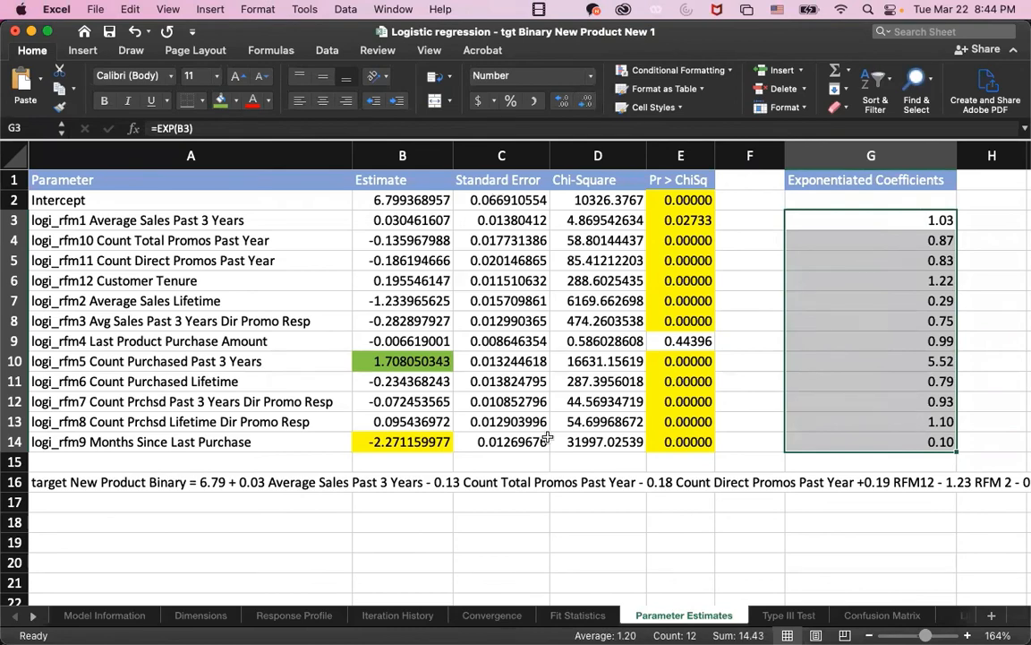
left_click(894, 402)
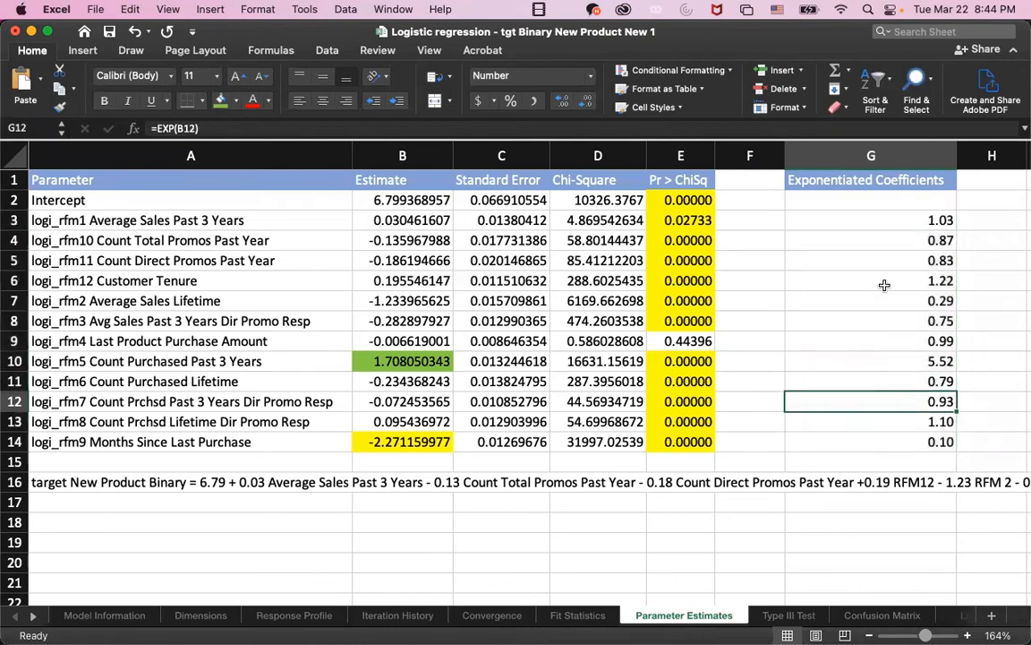
left_click(884, 222)
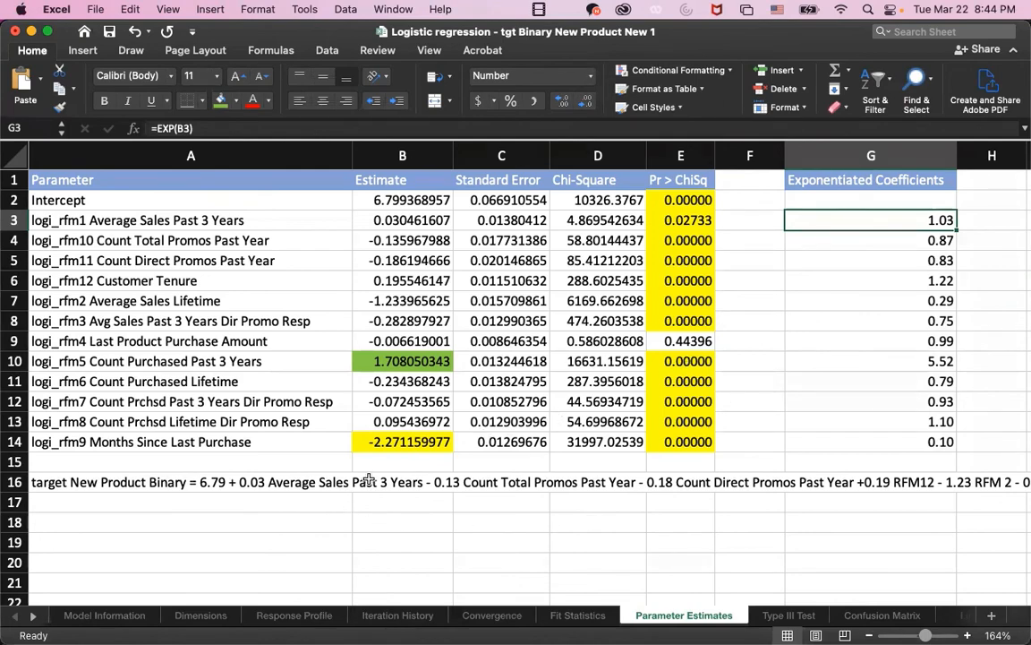
Enter the label "RFM1" in A18 and its exponentiated coefficient 1.03 in B18.
left_click(313, 528)
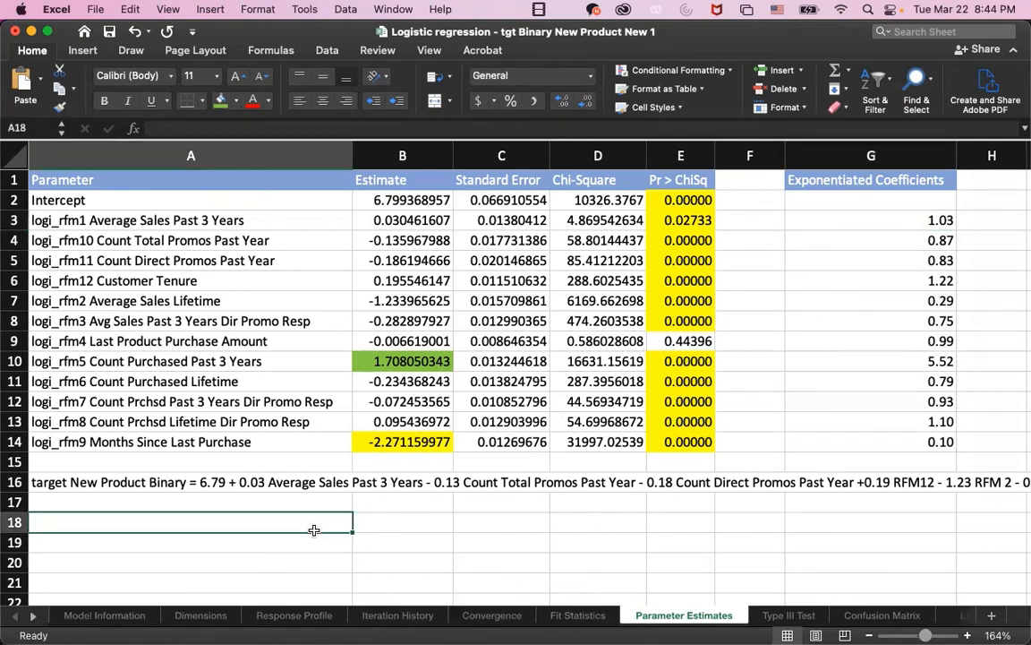
type("RFM1")
key("Return")
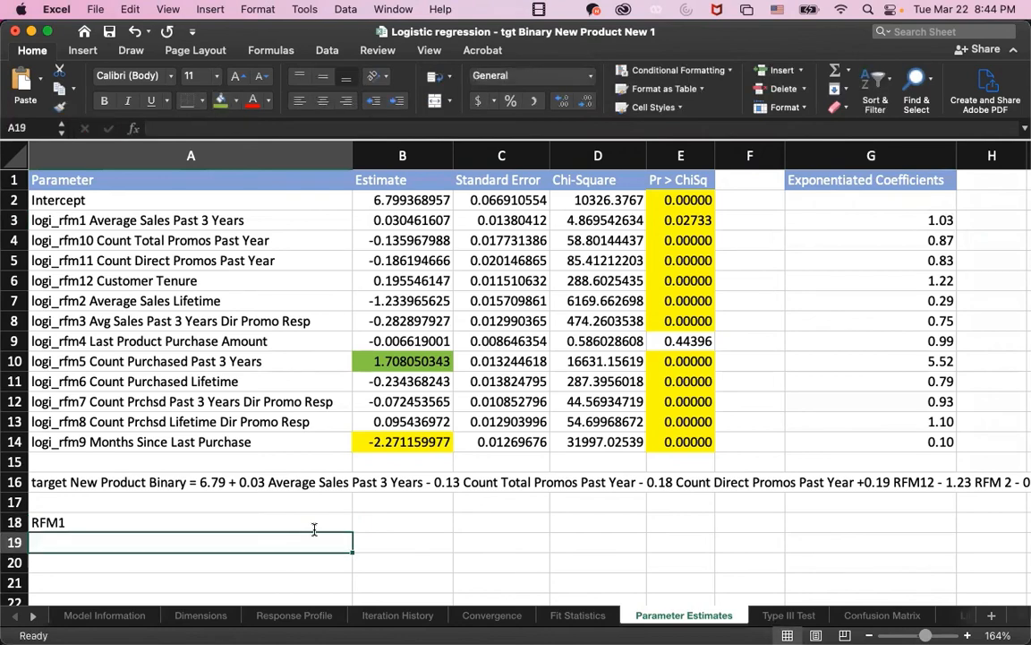
key("Right")
key("Up")
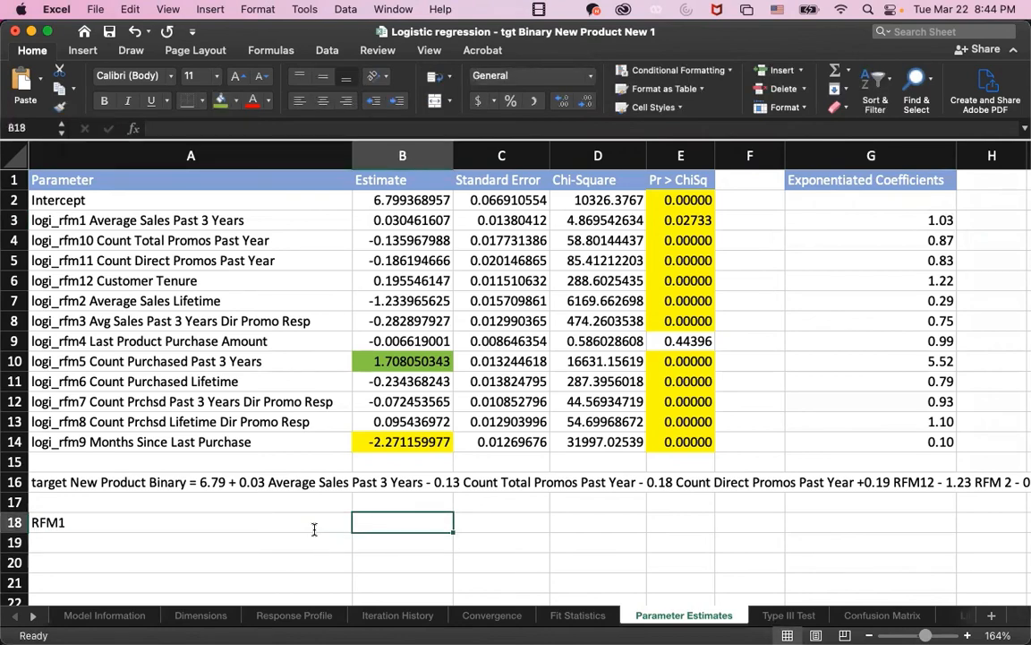
type("1.03")
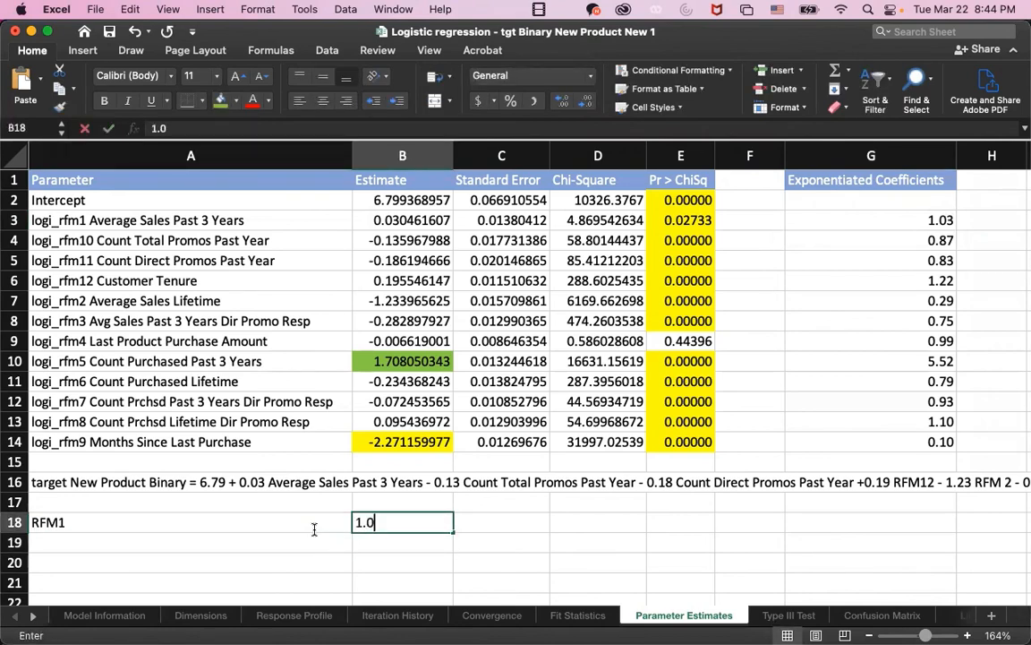
key("Return")
Subtract 1 from the RFM1 exponentiated coefficient in C18 with the formula =B18-1.
key("Right")
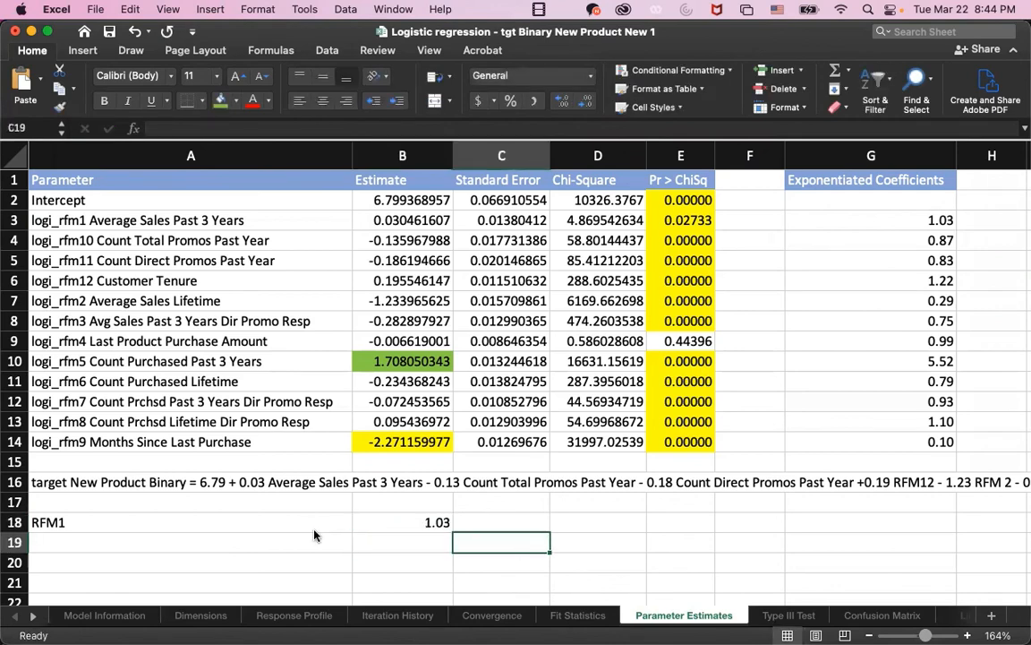
key("Up")
type("=")
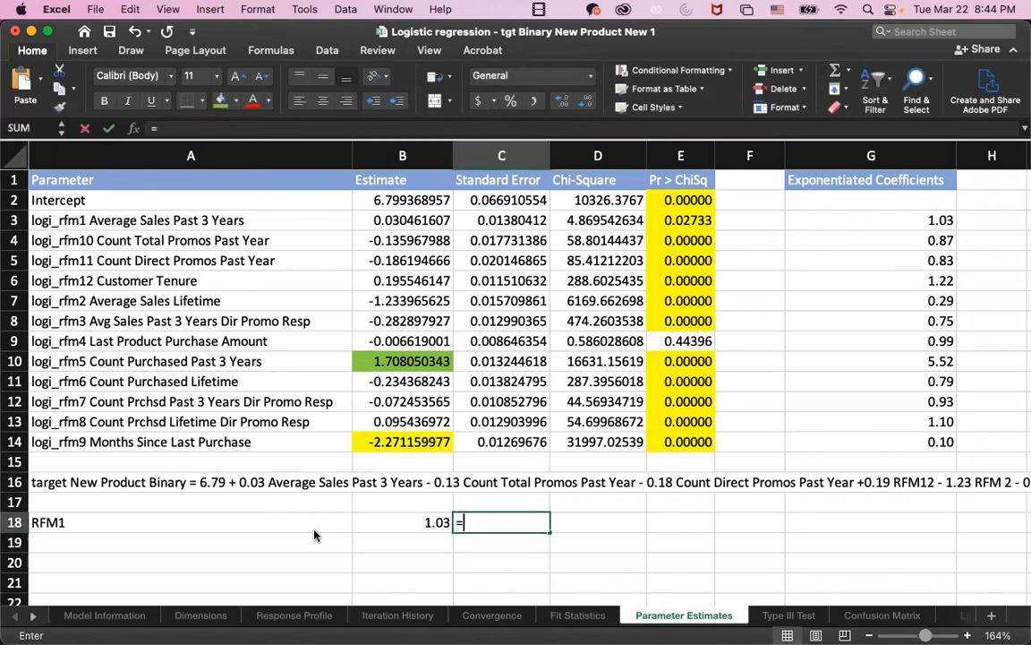
left_click(429, 521)
type("-")
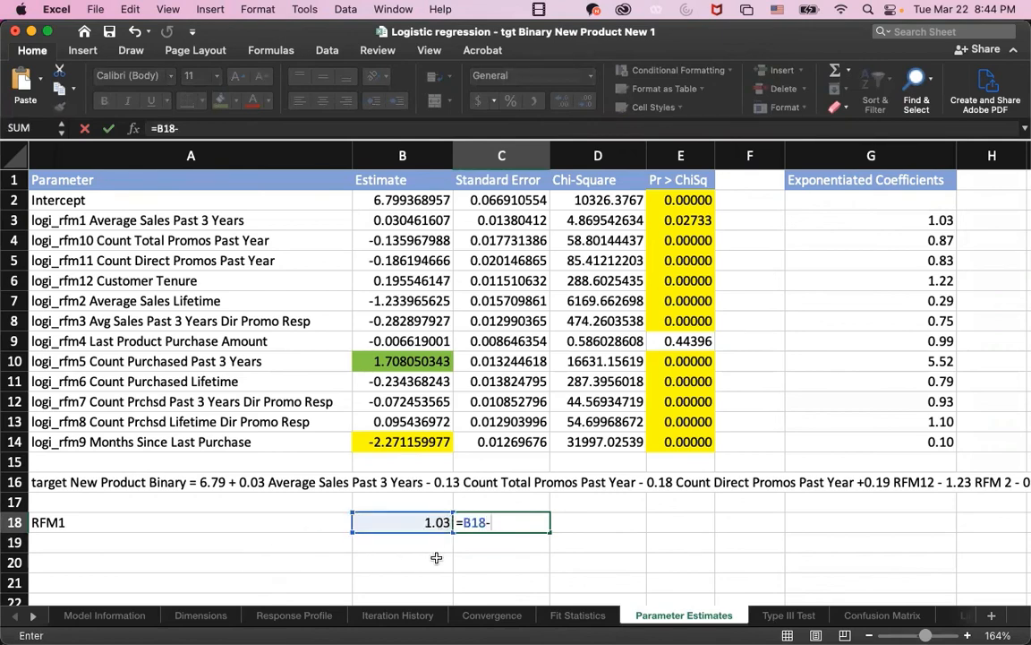
type("1")
key("Return")
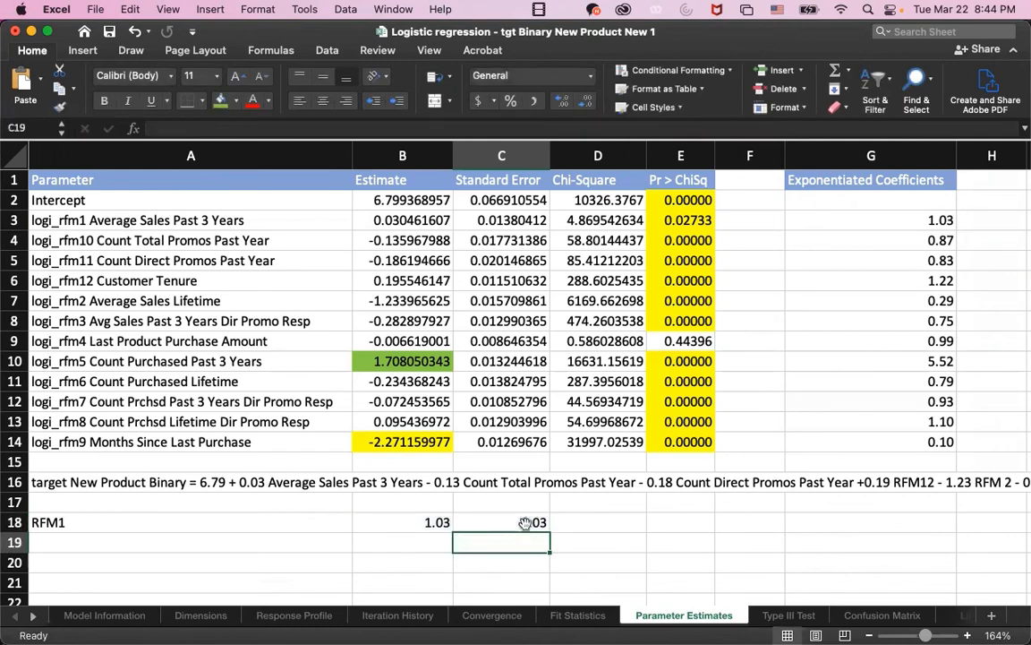
left_click(476, 523)
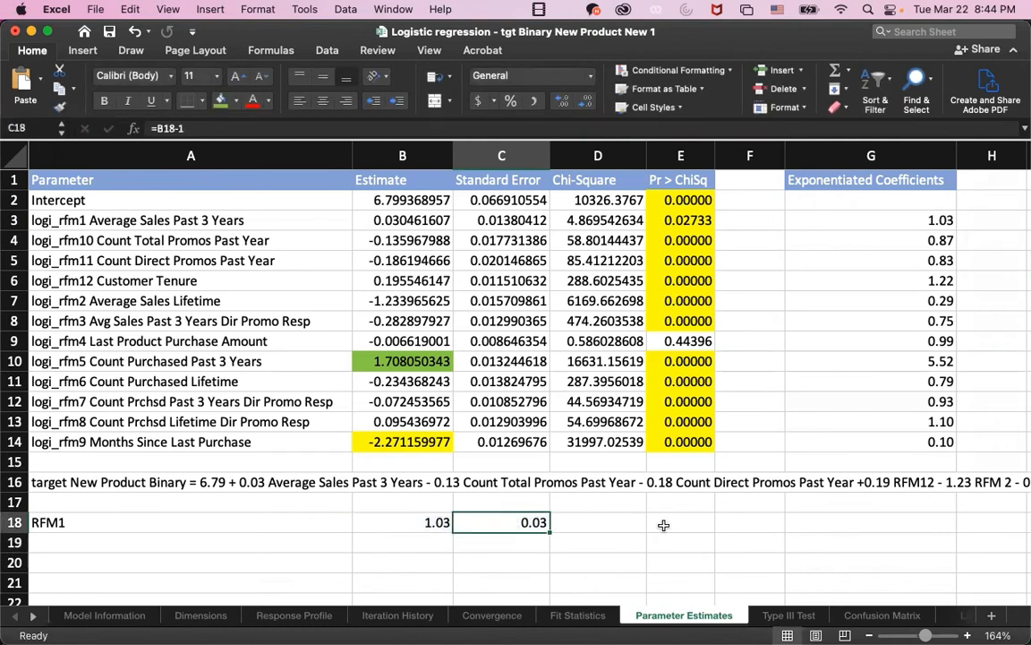
left_click(615, 534)
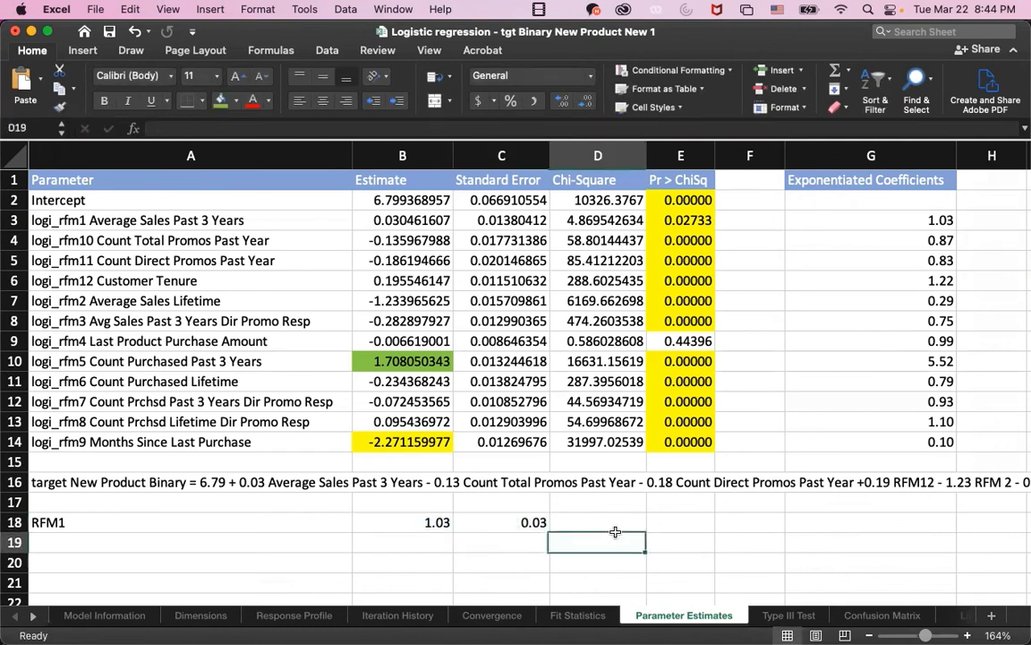
left_click(615, 531)
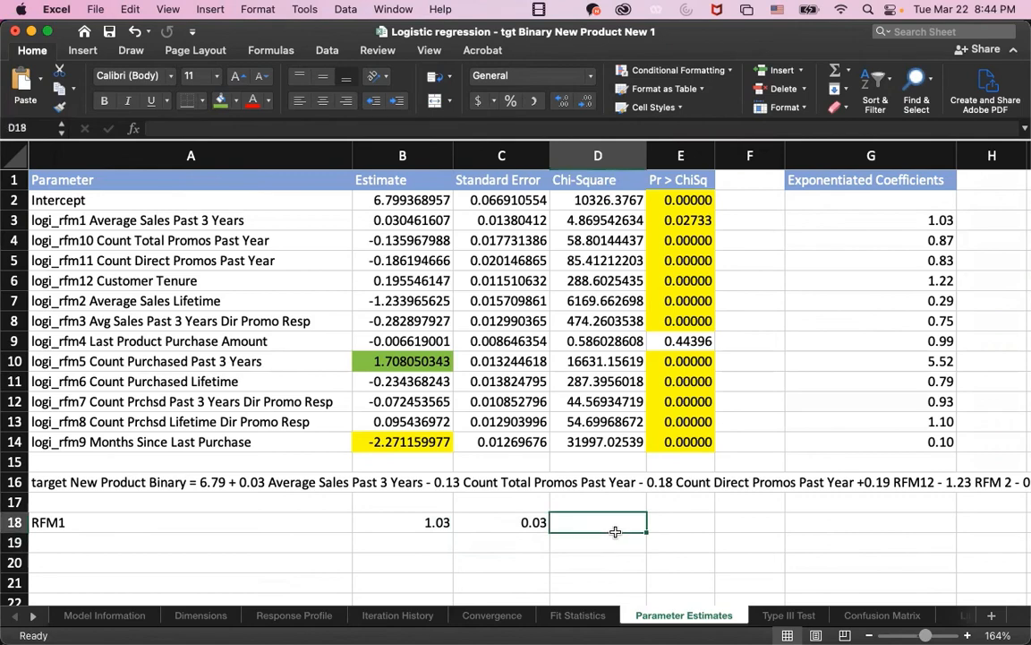
type("3")
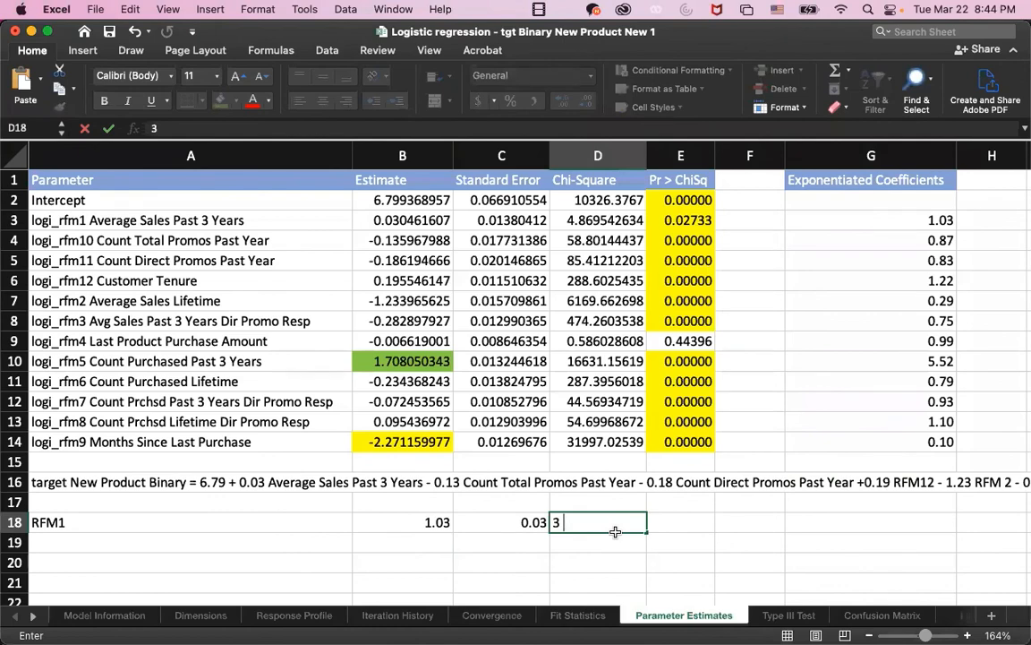
type(" 5 p")
key("BackSpace")
key("BackSpace")
key("BackSpace")
key("BackSpace")
type("% of chance to")
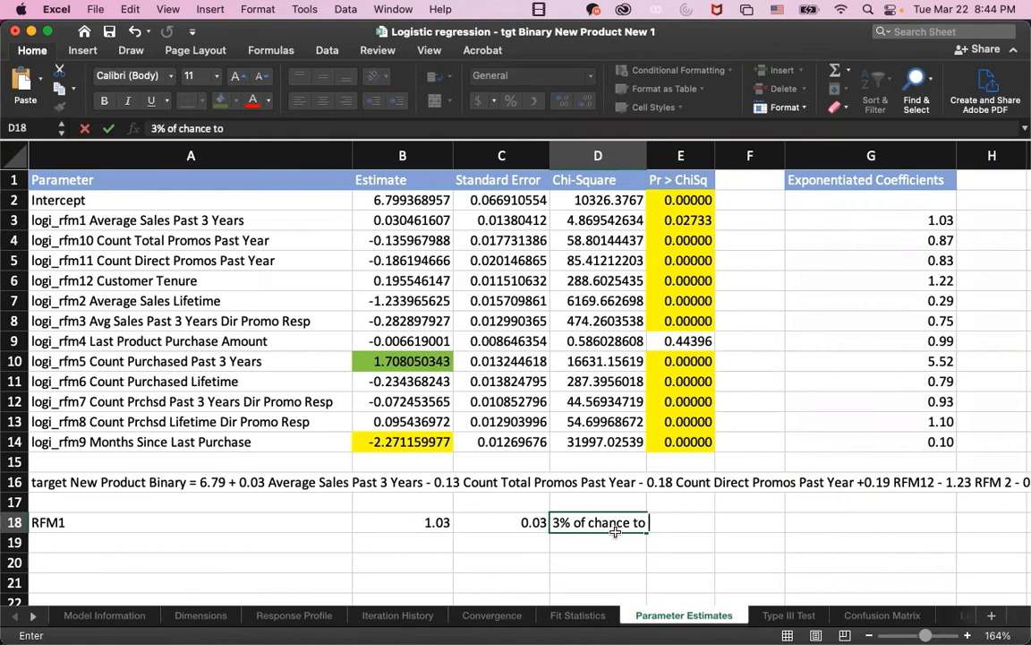
key("BackSpace")
key("BackSpace")
key("BackSpace")
key("BackSpace")
key("BackSpace")
key("BackSpace")
key("BackSpace")
key("BackSpace")
key("BackSpace")
key("BackSpace")
key("BackSpace")
key("BackSpace")
key("BackSpace")
key("BackSpace")
key("BackSpace")
key("BackSpace")
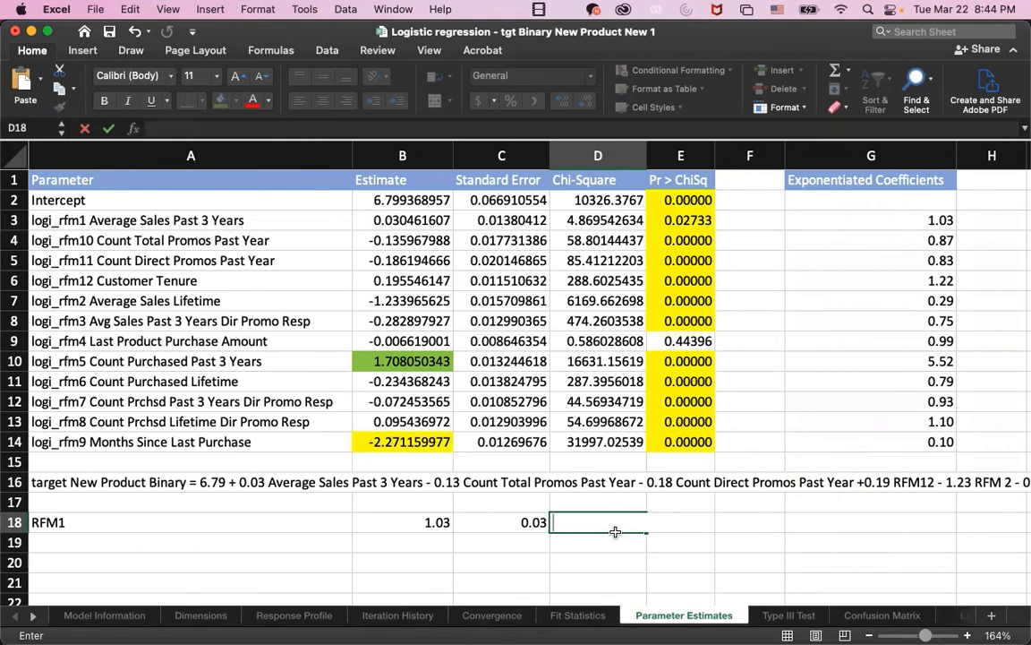
Enter in D18 the explanation "1 unit of increas in Average Sales Past 3 Years will increase new product sales by 3%.".
type("1 unit of incar")
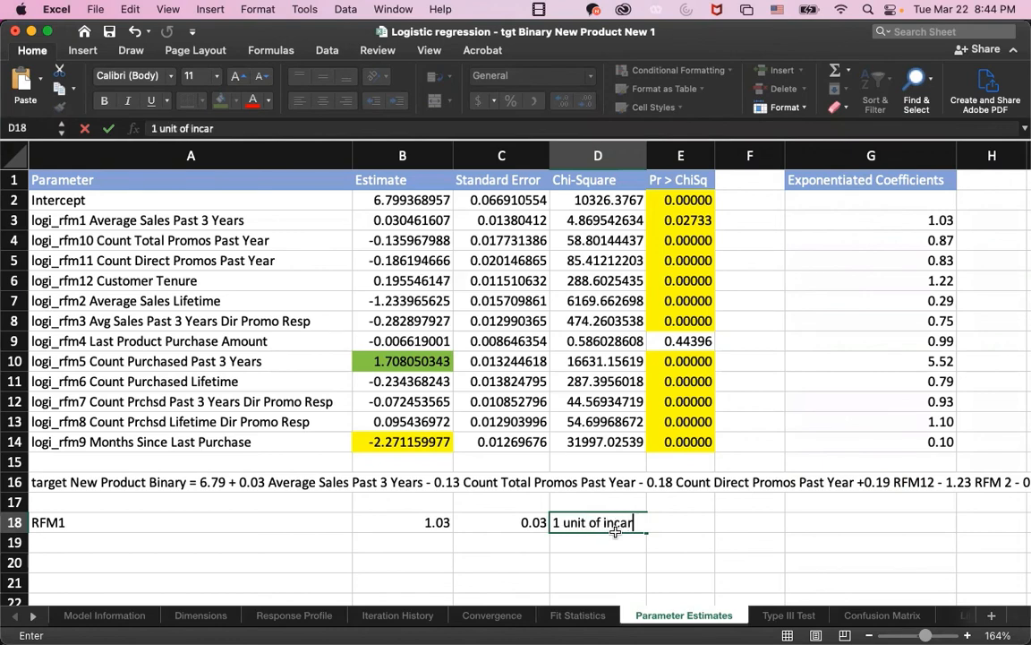
key("BackSpace")
key("BackSpace")
type("reas i")
type("n Average Sales")
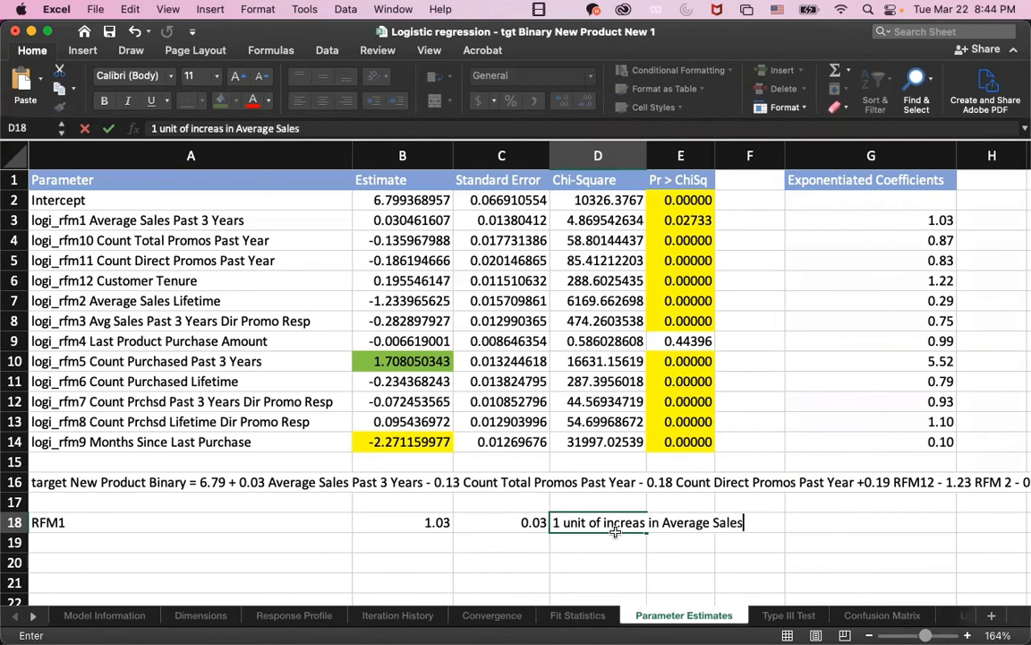
type(" Past 3 Y")
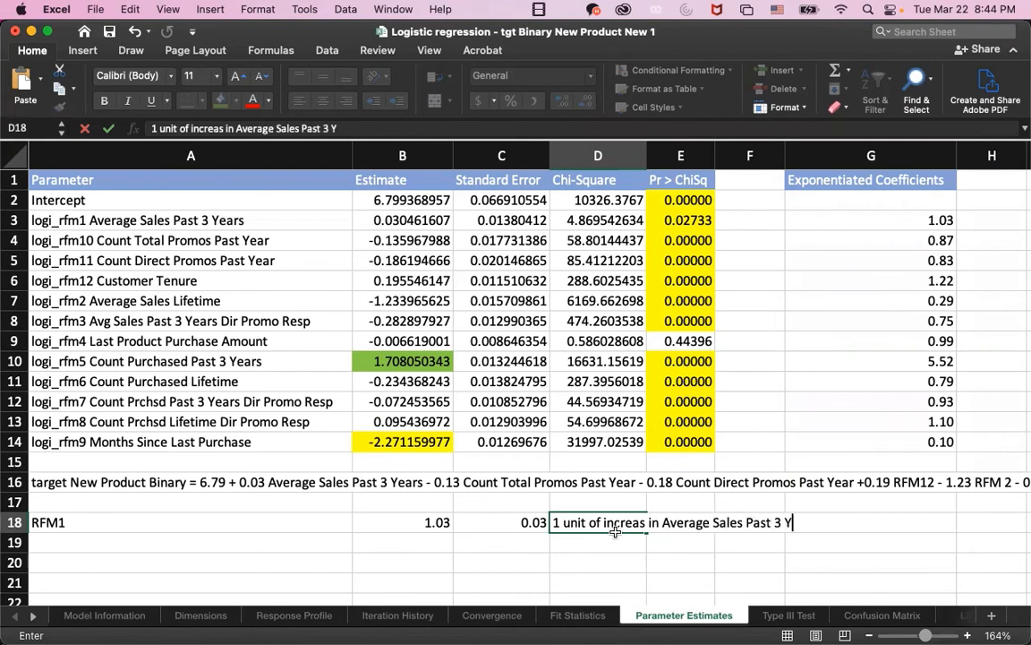
type("ears wi")
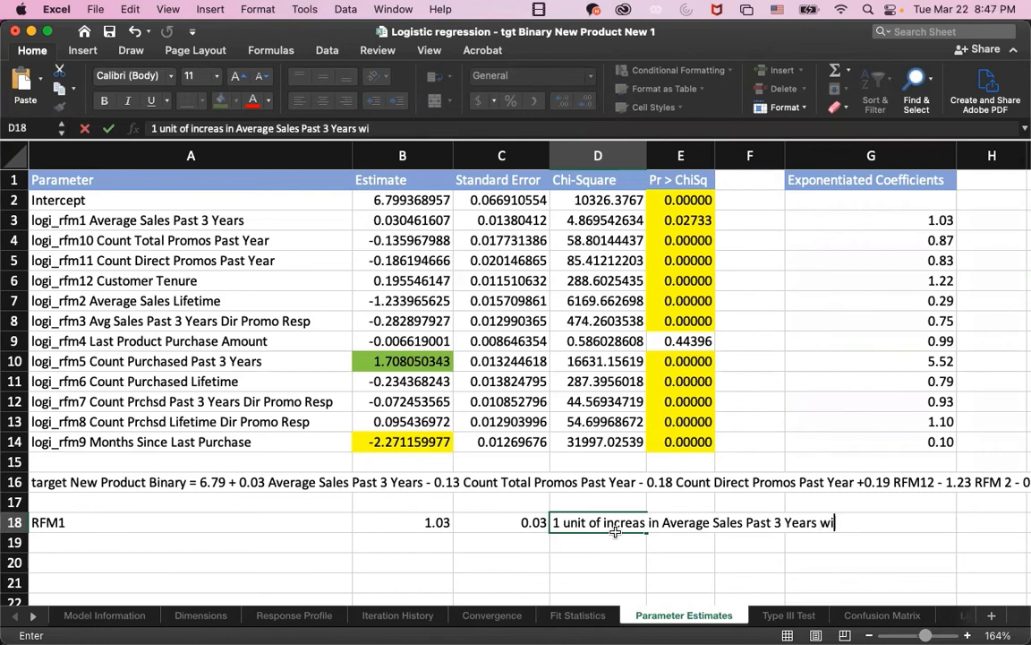
type("ll increase new ")
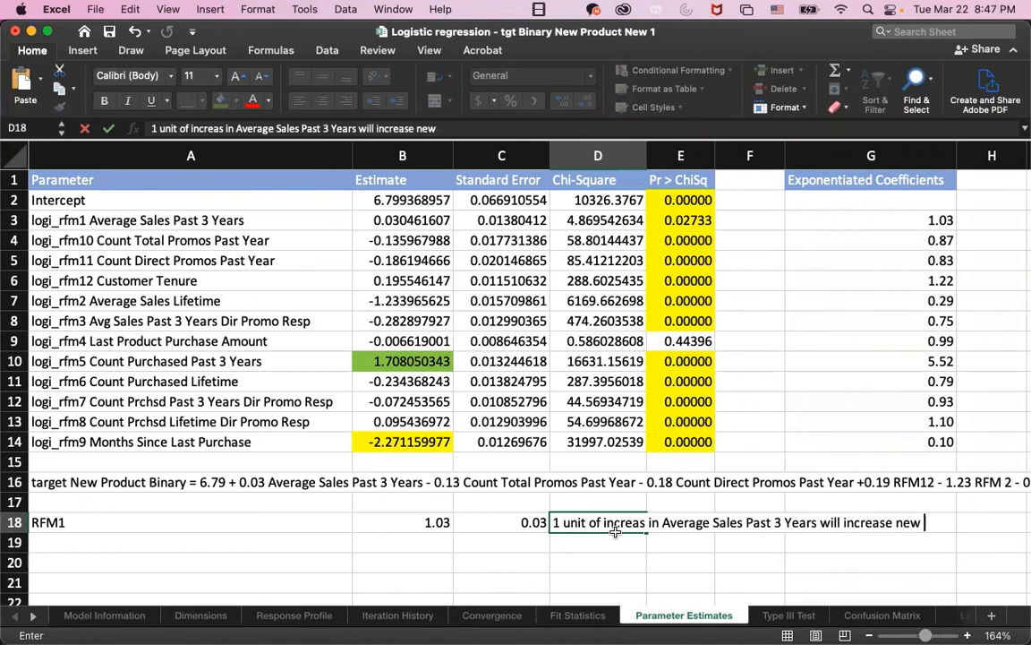
type("product sales by ")
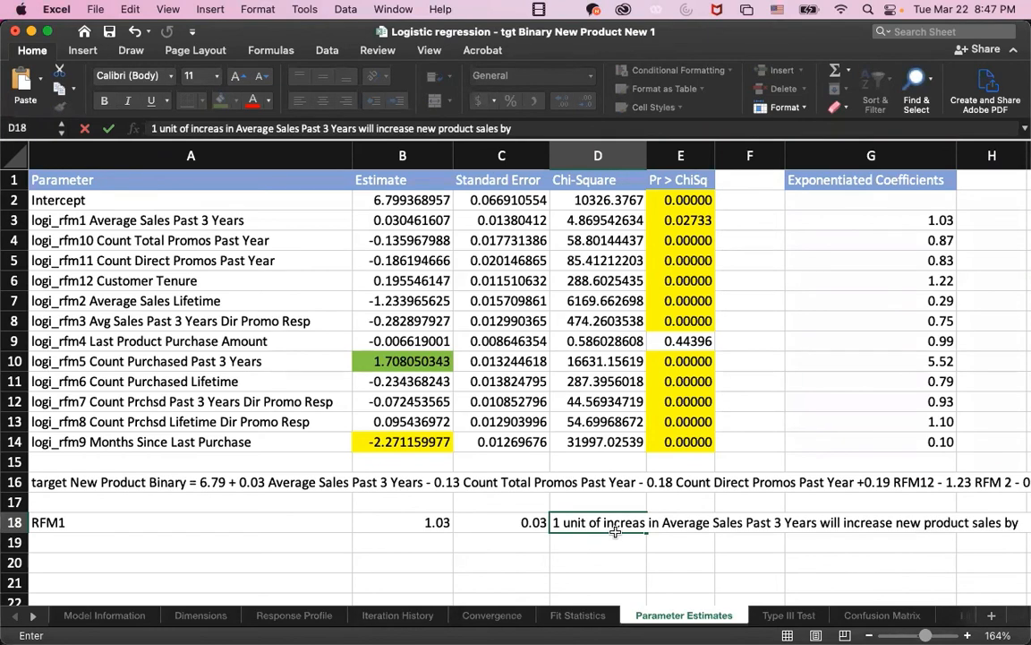
type("3%.")
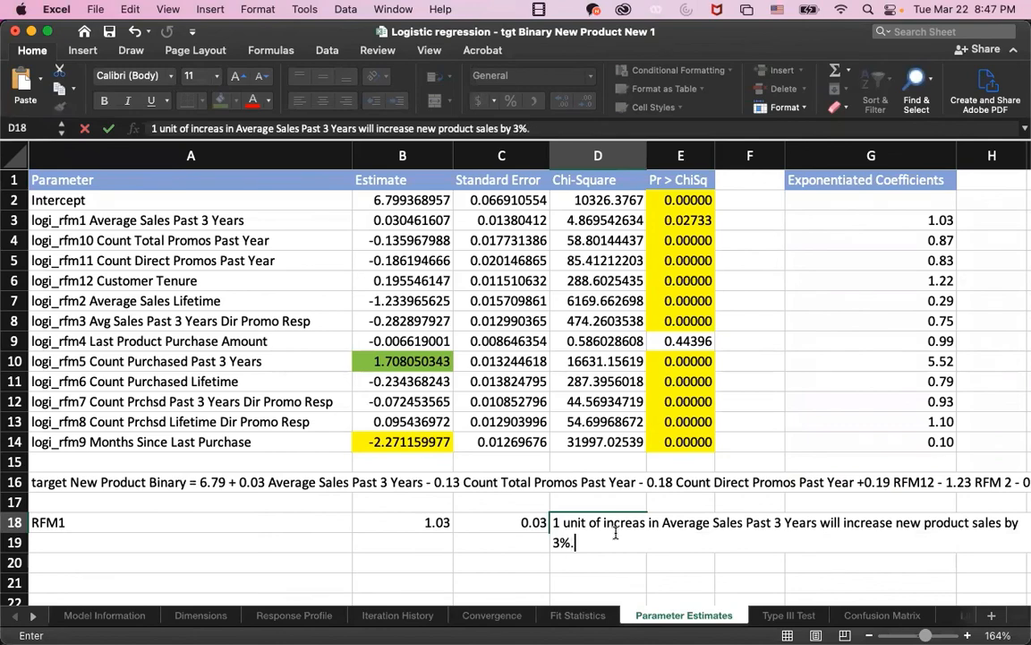
key("Return")
Narrow column A slightly so the full RFM1 explanation in row 18 fits in view.
scroll(613, 510, "right", 1)
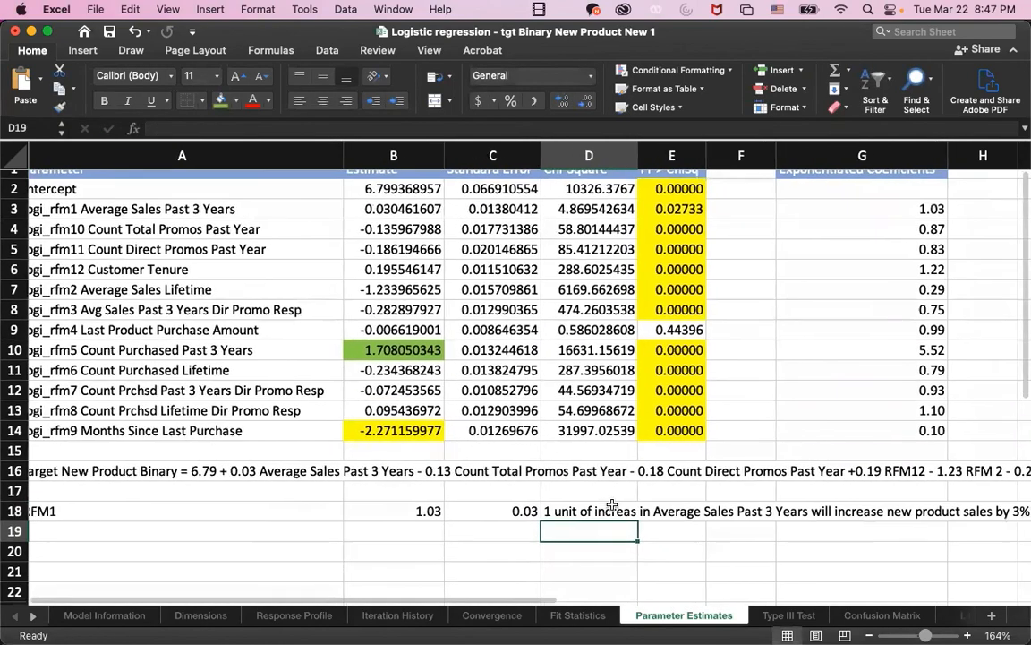
scroll(612, 504, "up", 1)
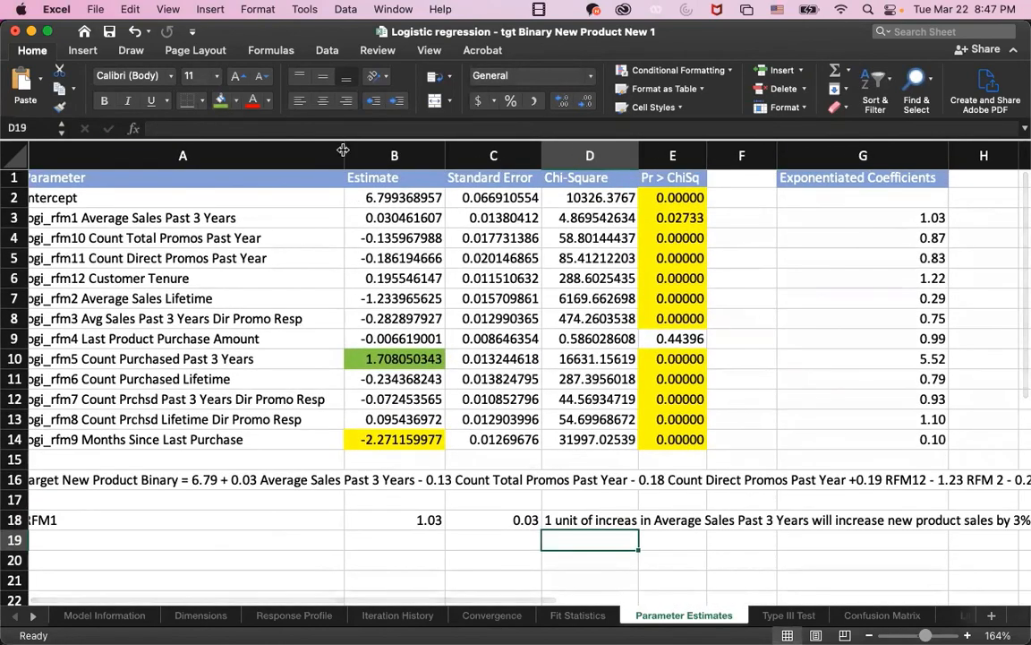
mouse_move(341, 148)
left_mouse_down()
mouse_move(307, 146)
mouse_move(326, 145)
left_mouse_up()
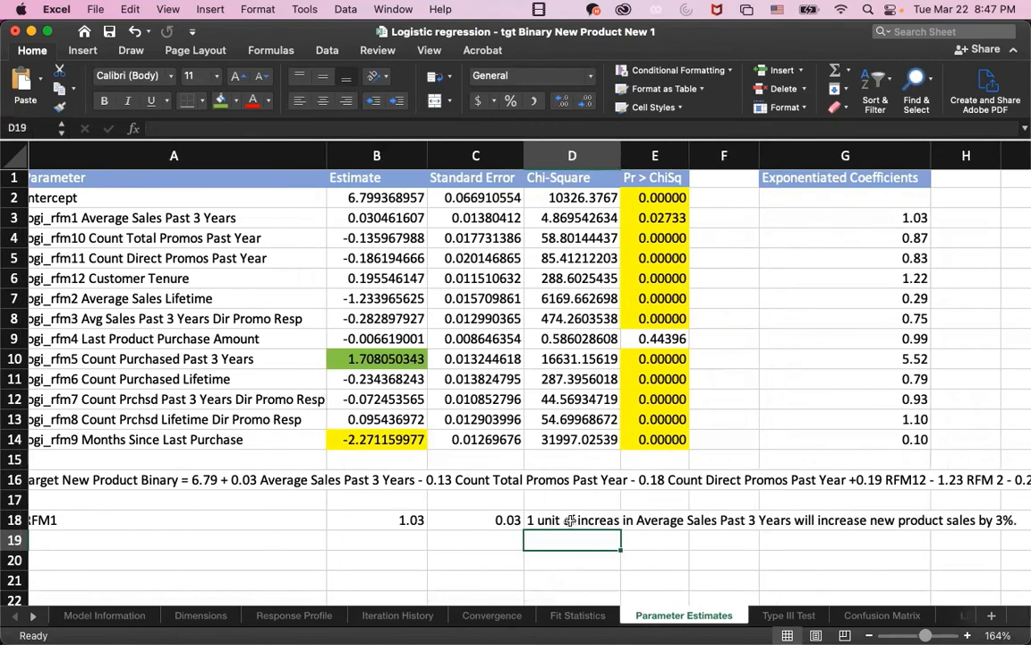
left_click(565, 559)
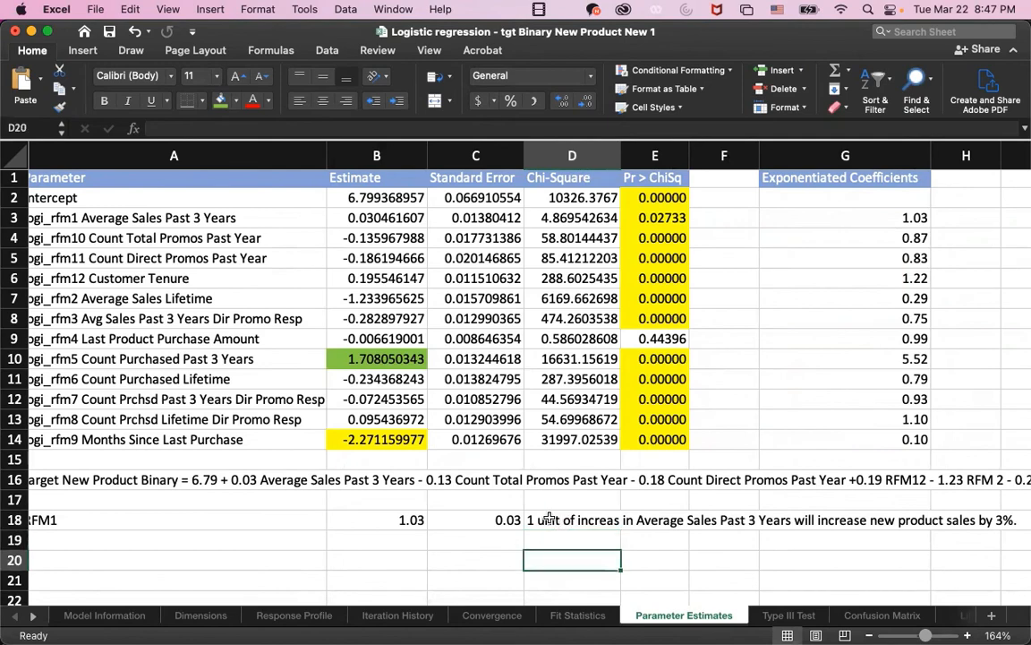
left_click(548, 520)
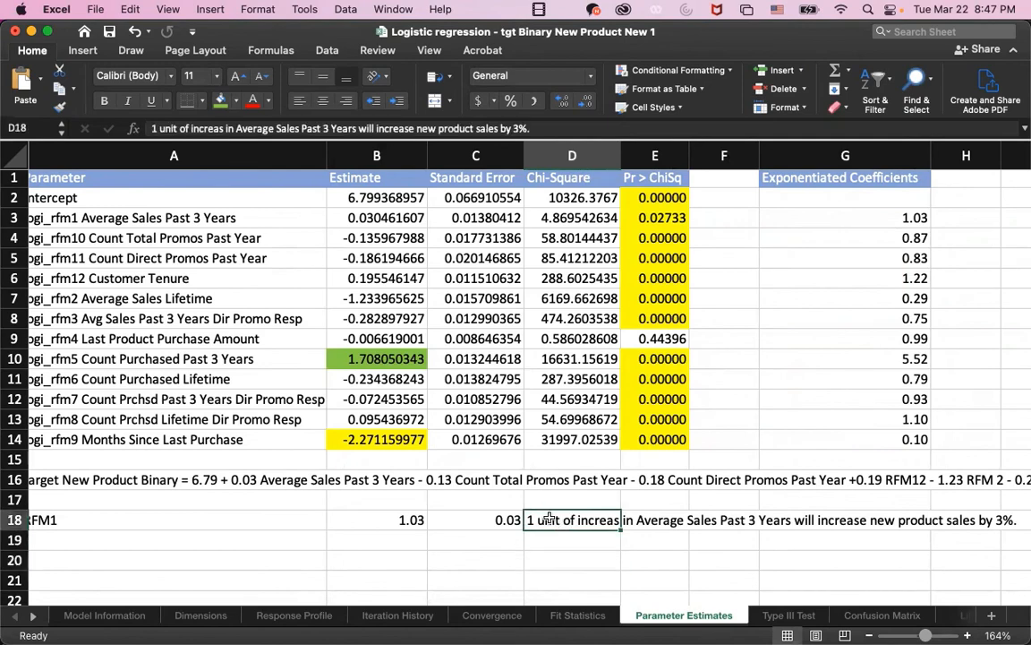
left_click(580, 579)
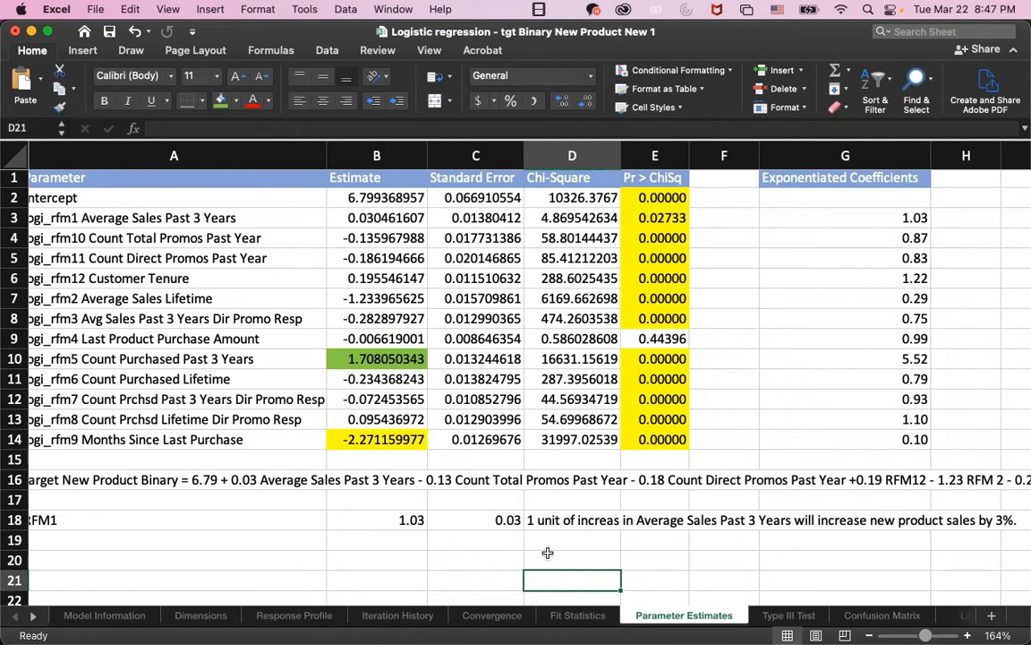
Reword the opening of the D18 explanation to "$1 increas in Average Sales Past 3 Years".
double_click(557, 519)
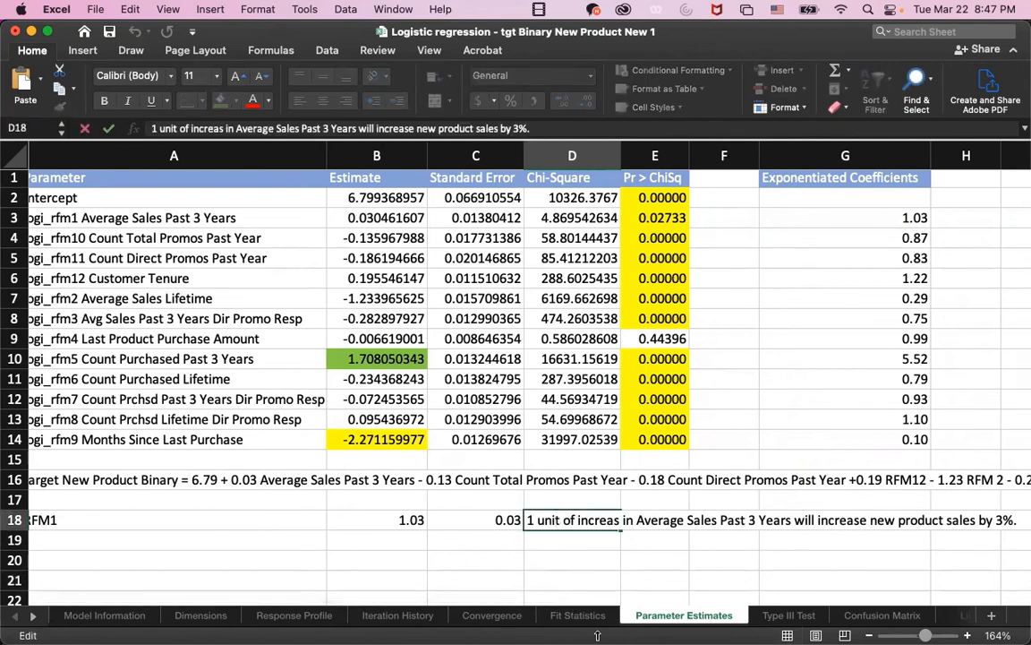
key("BackSpace")
key("BackSpace")
key("BackSpace")
key("BackSpace")
key("BackSpace")
key("BackSpace")
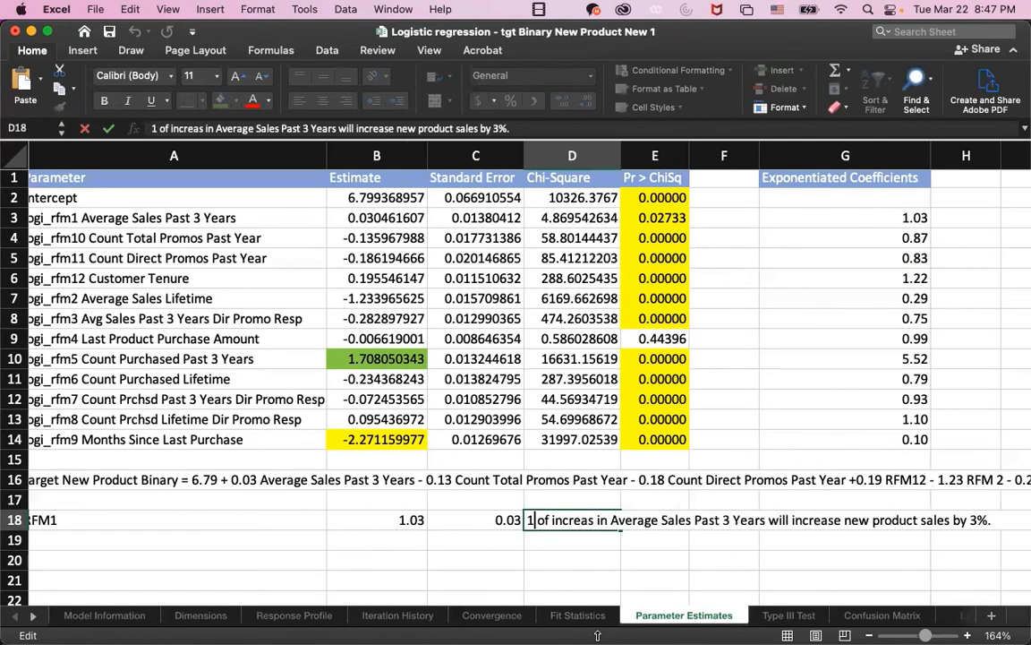
type("$1")
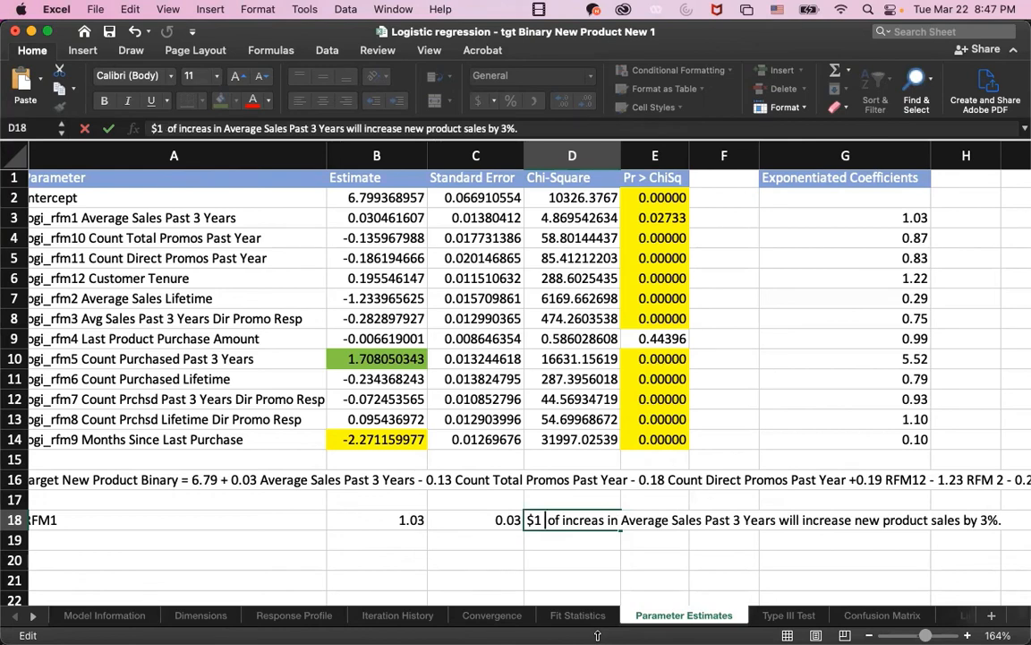
key("BackSpace")
key("Delete")
key("Delete")
key("Delete")
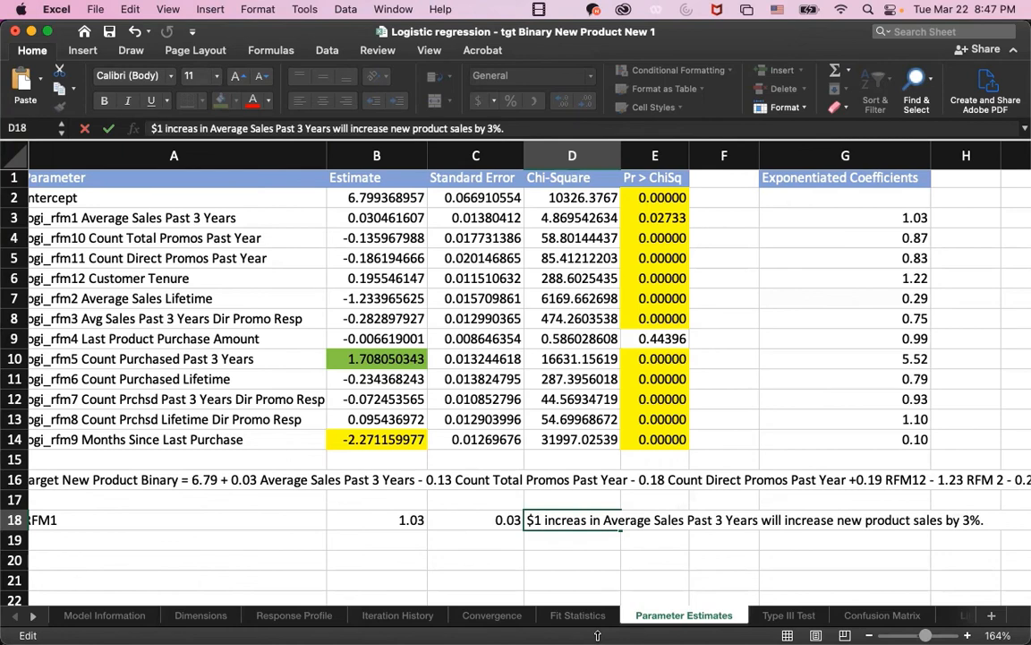
key("Return")
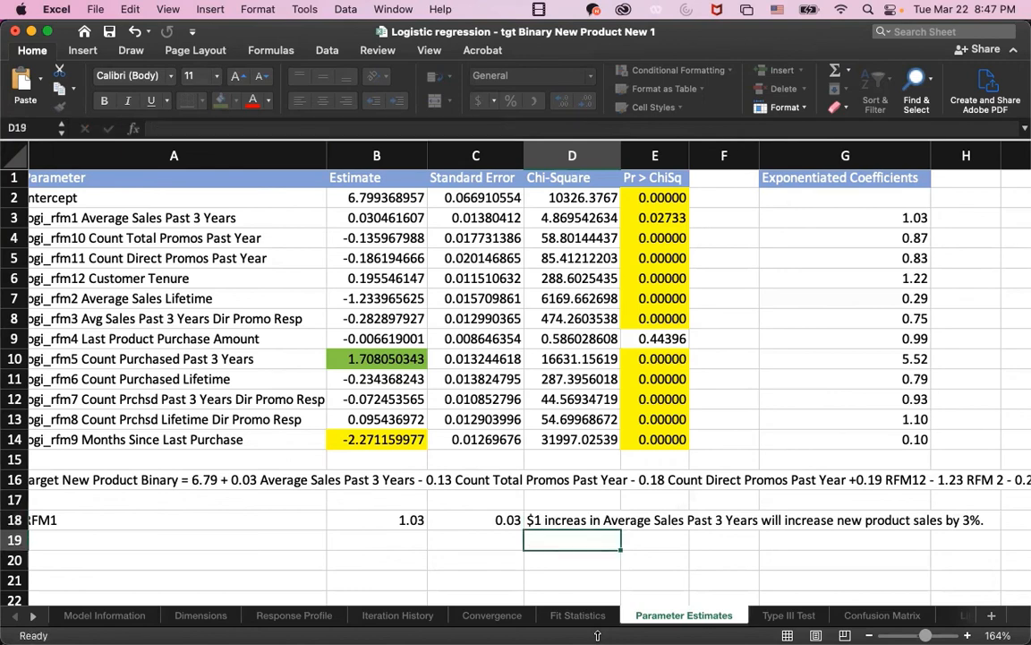
Enter the label "RFM10" in A19.
left_click(220, 549)
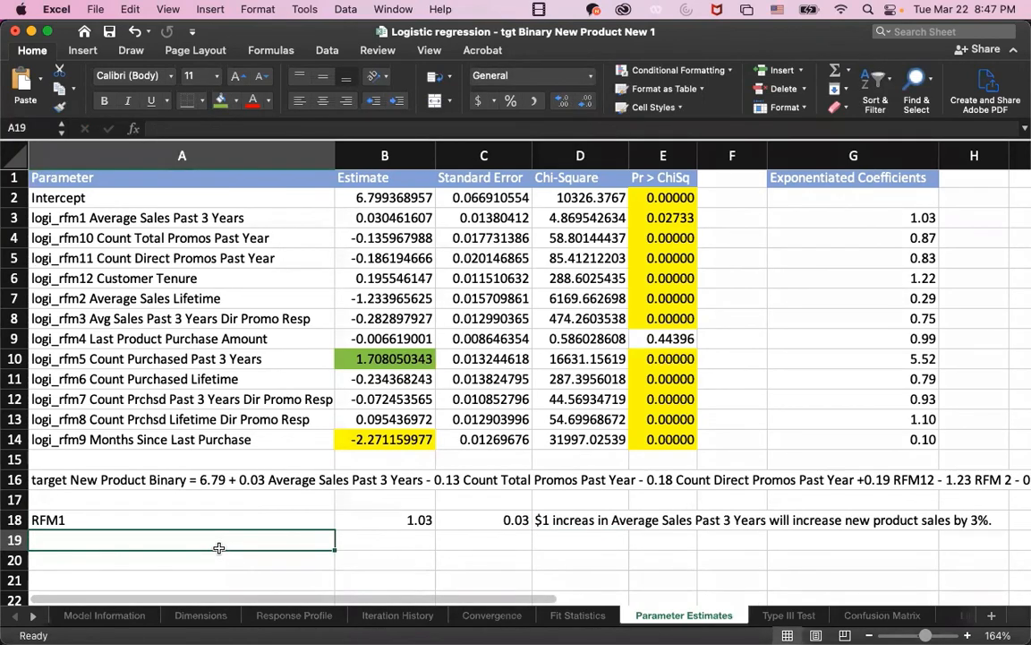
type("RFM10")
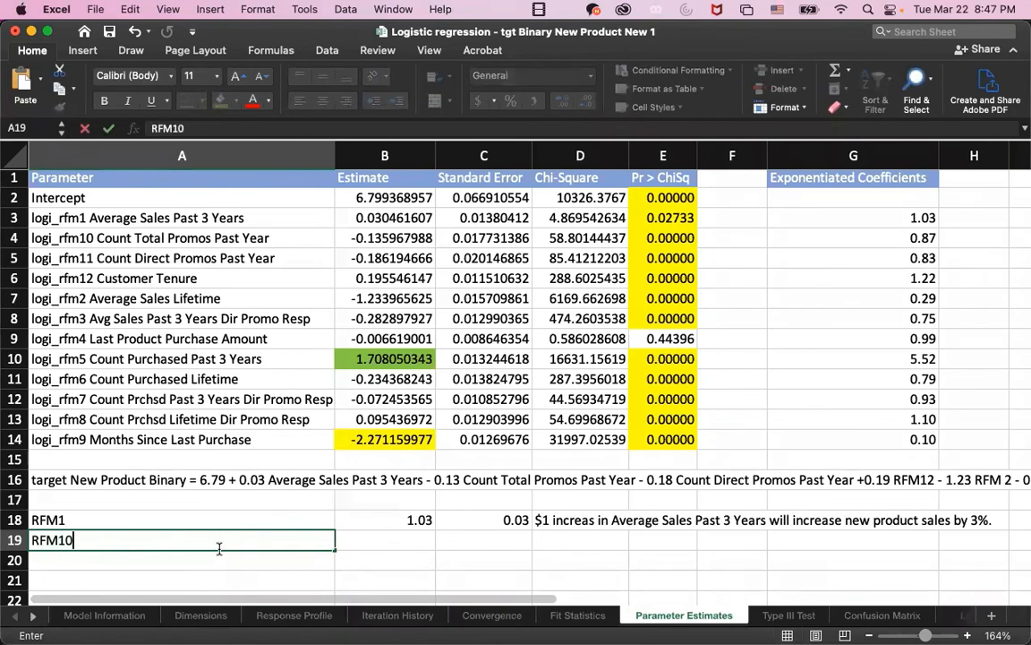
key("Return")
Add the column headers "EC" in B17 and "%" in C17 above the RFM1 values.
key("Up")
key("Right")
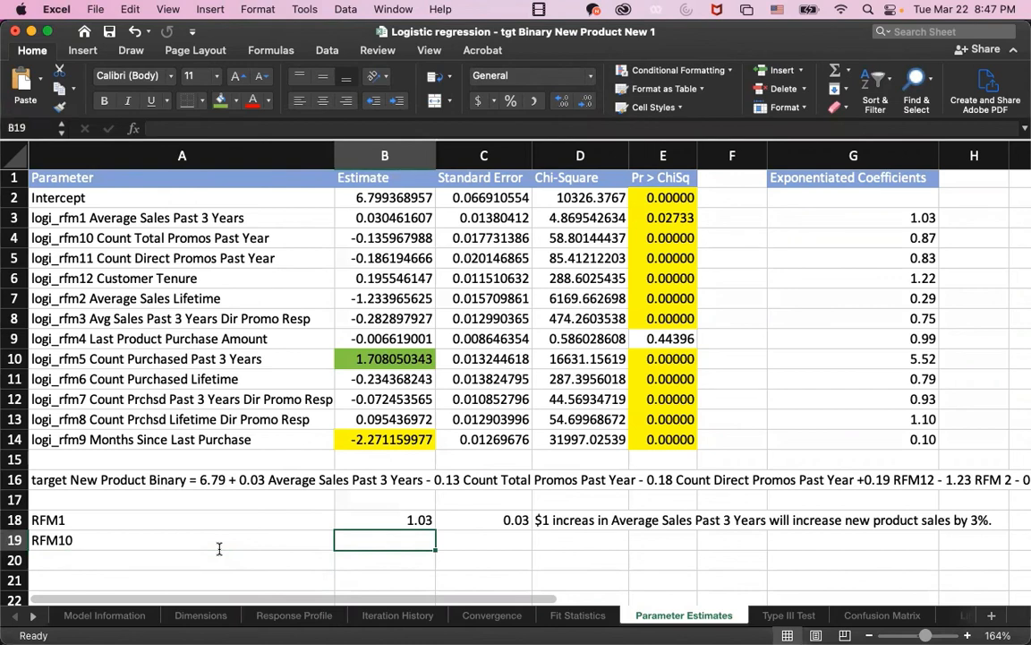
key("Up")
key("Up")
type("E")
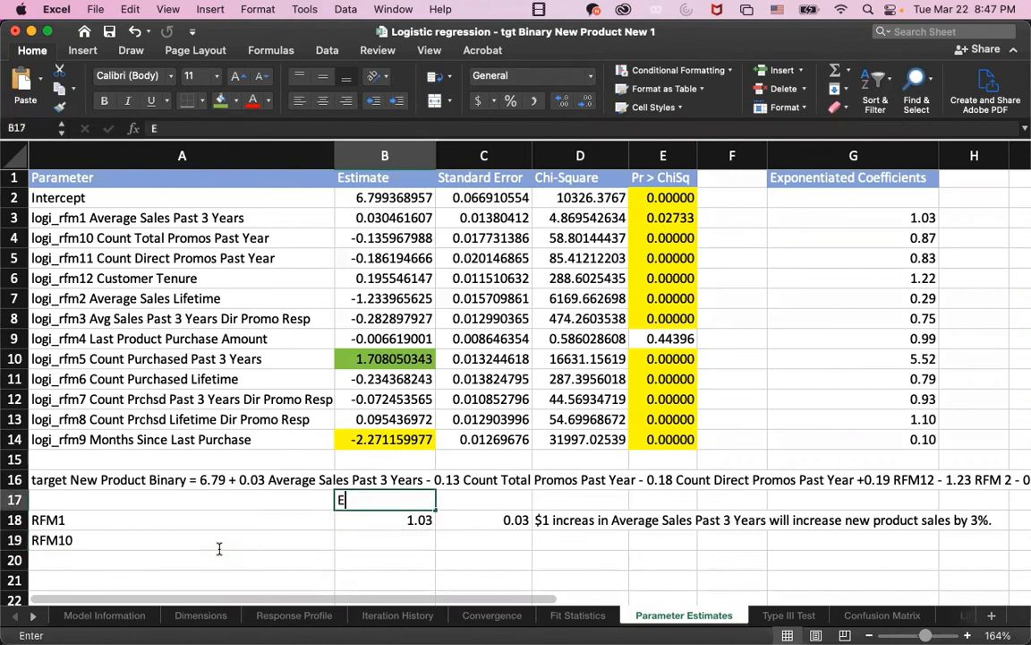
type("C")
key("Return")
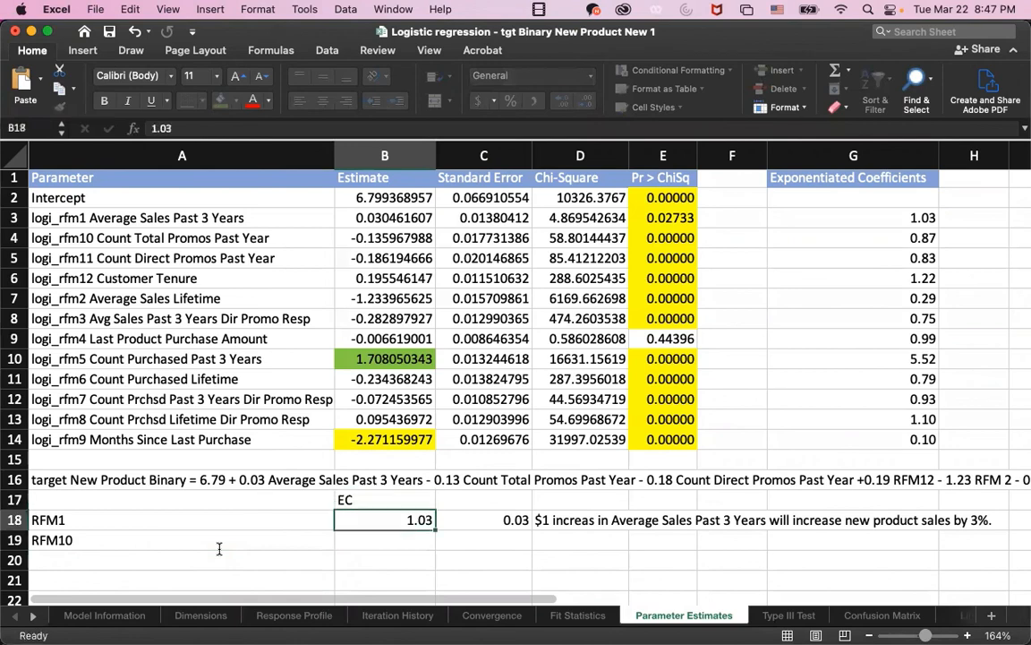
key("Right")
key("Up")
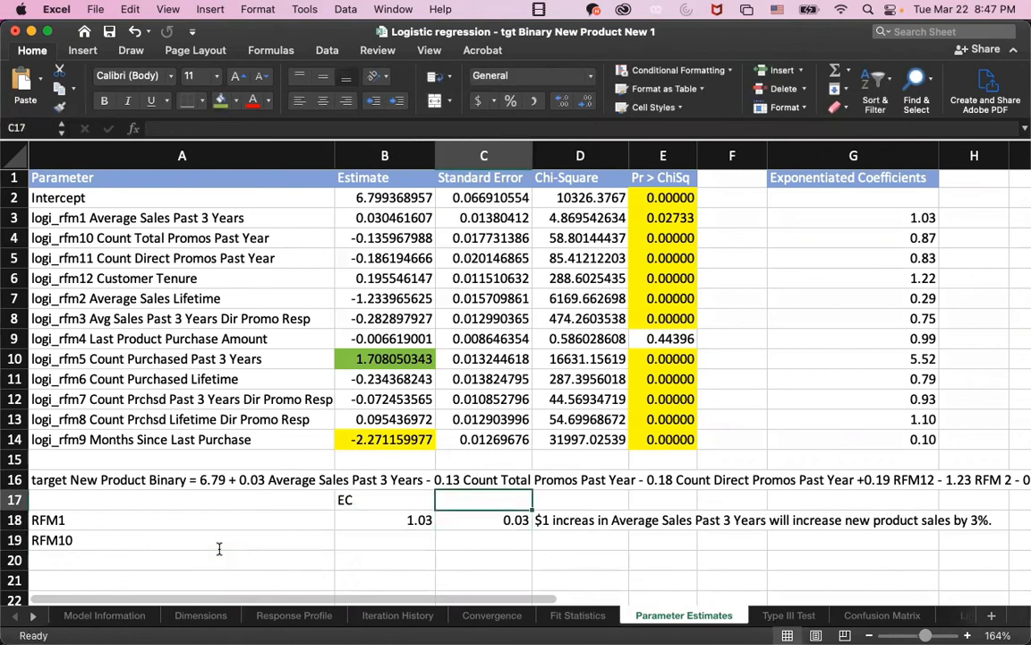
type("%")
key("Return")
Add the header "Iterpretation" in D17 and the header "Variable" in A17.
key("Right")
key("Up")
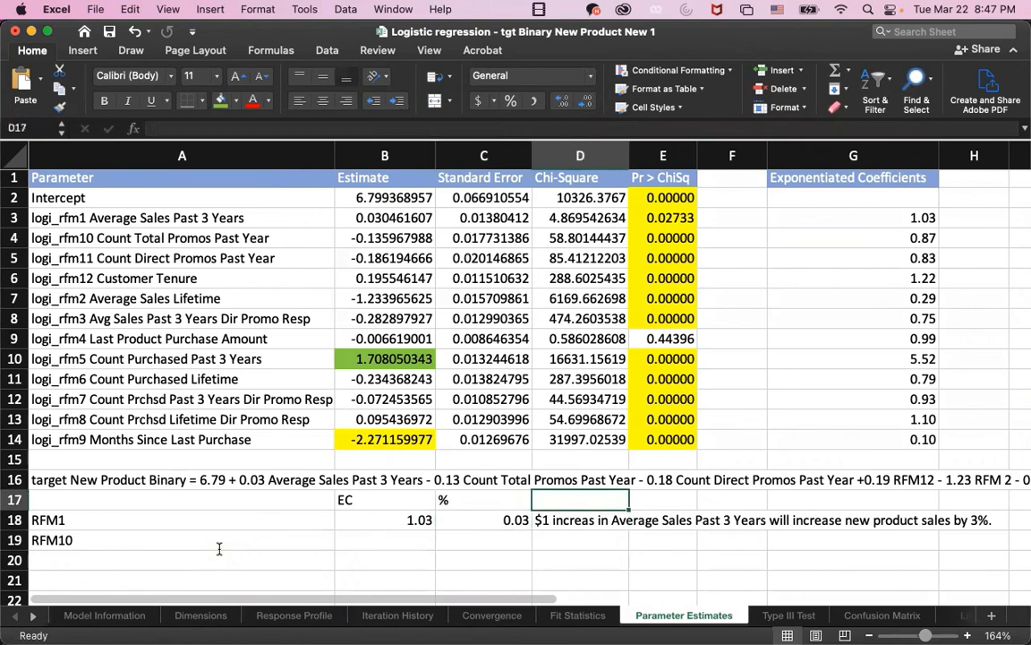
type("Interpretation")
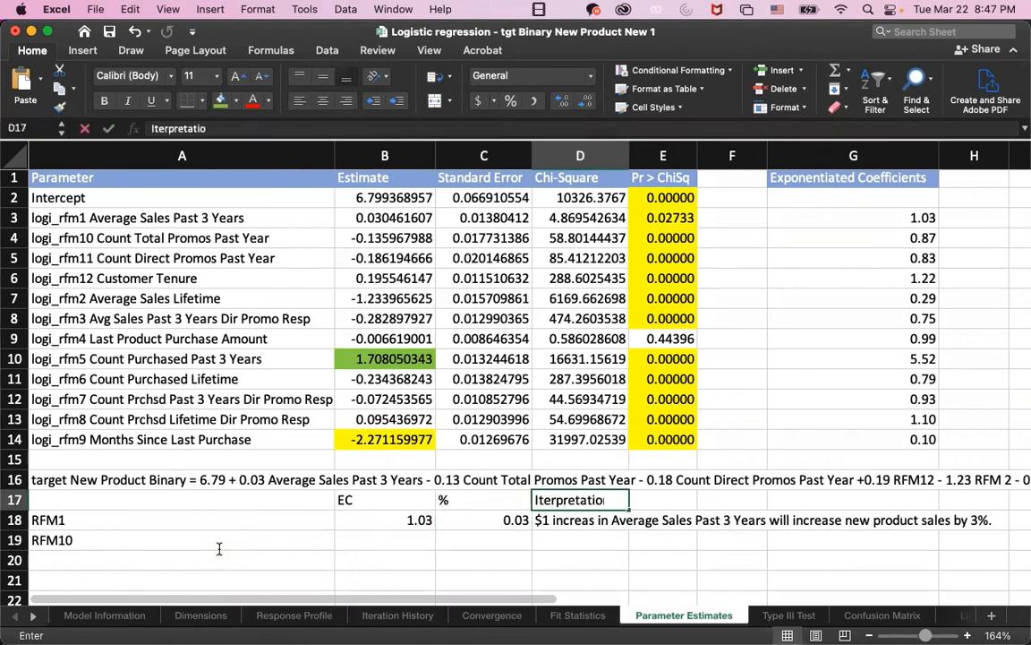
key("Return")
key("Left")
key("Left")
key("Left")
key("Up")
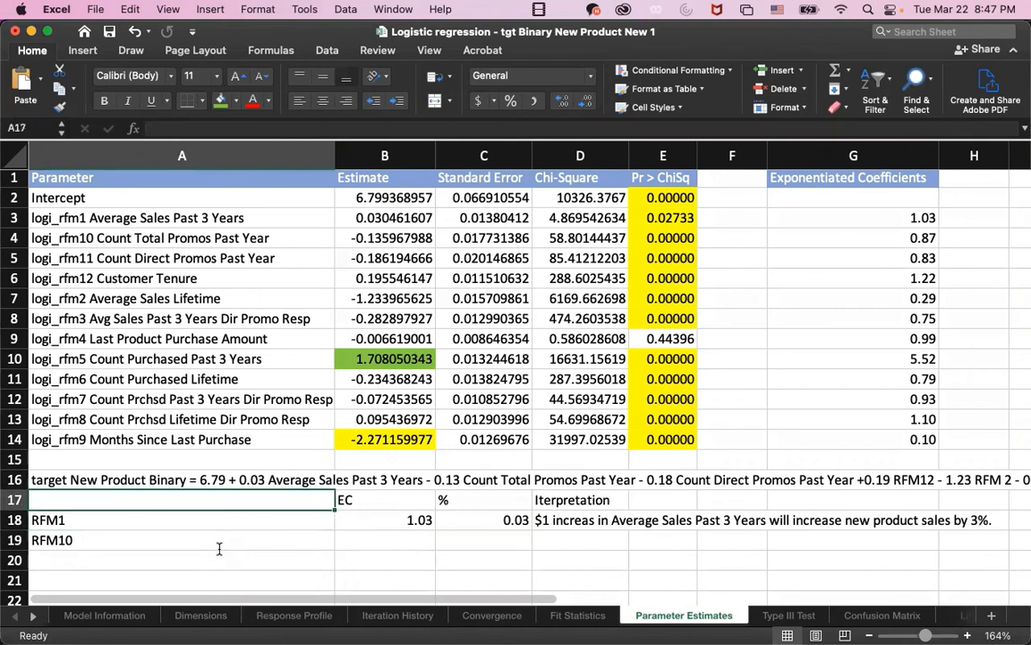
type("Variabel")
key("Return")
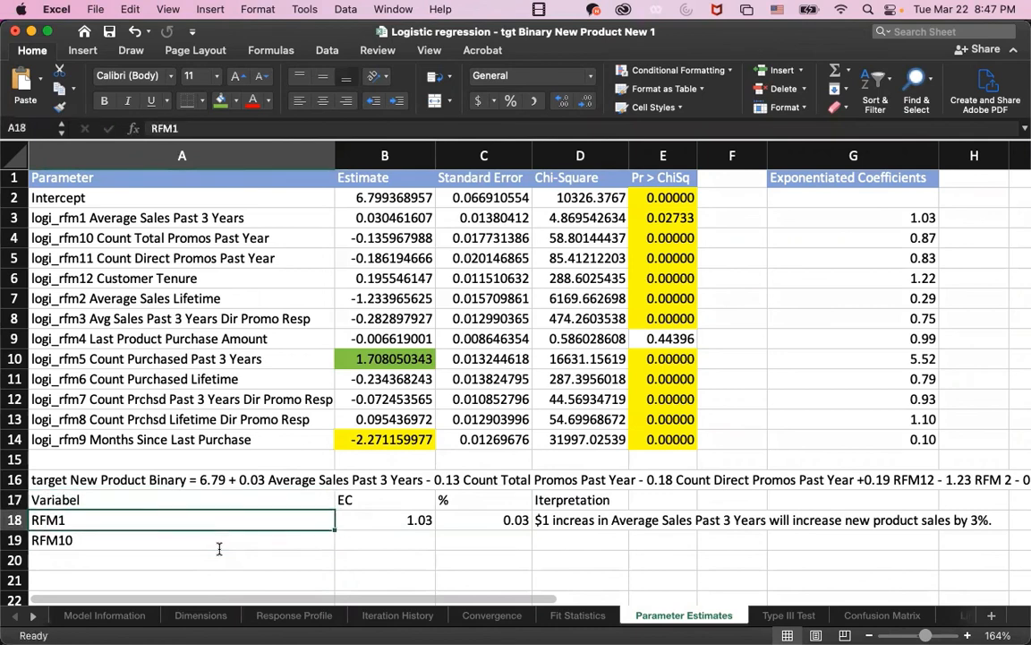
key("Up")
type("Variable")
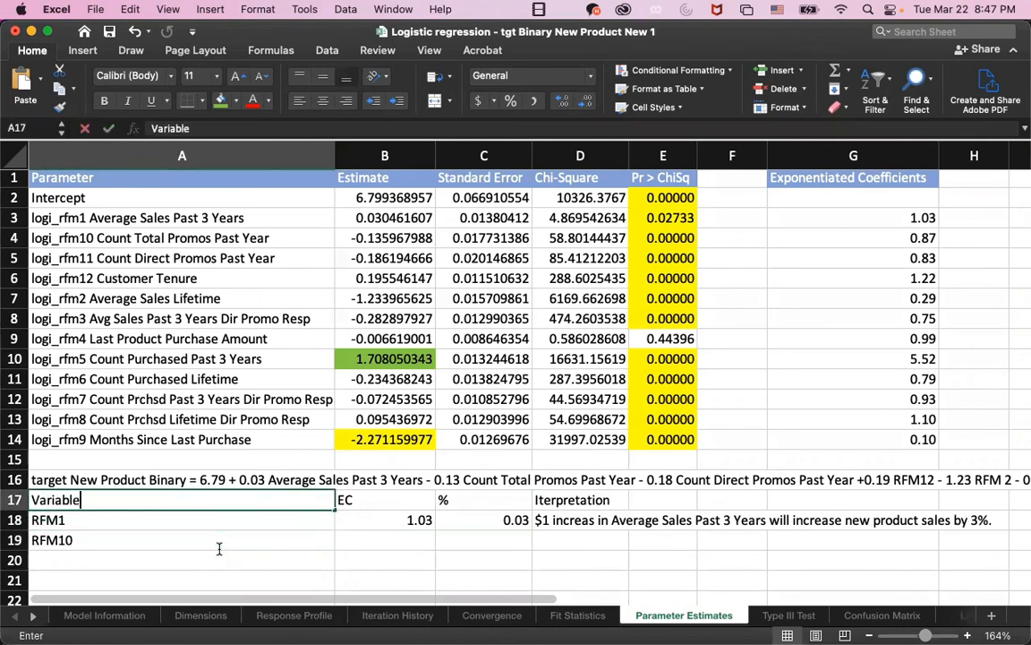
key("Return")
Fill the header cells A17:D17 with green.
left_click_drag(114, 504, 537, 501)
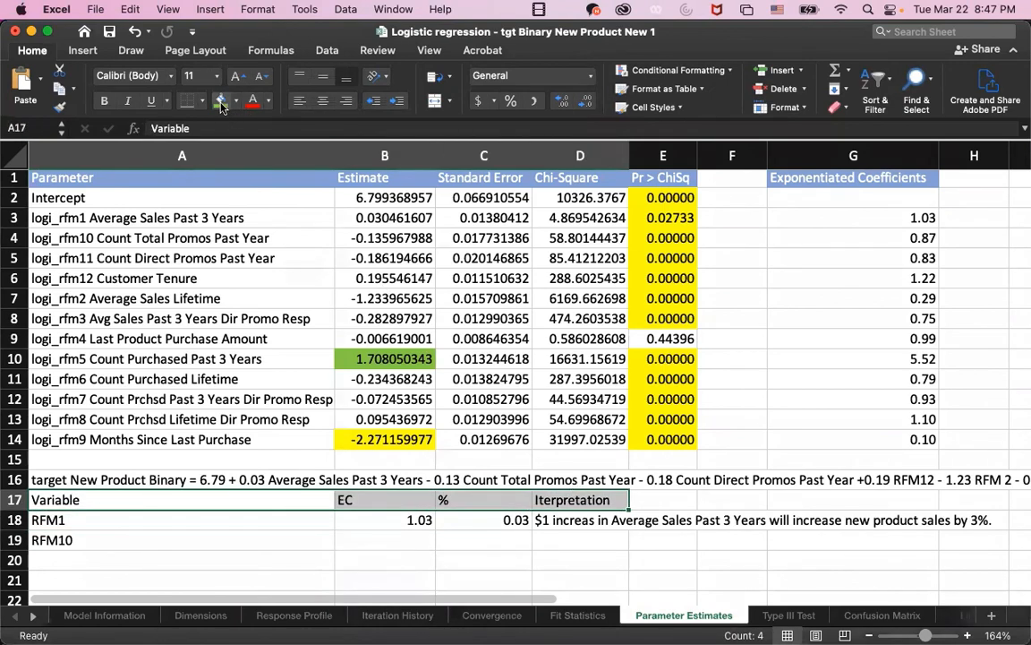
left_click(221, 100)
left_click(483, 500)
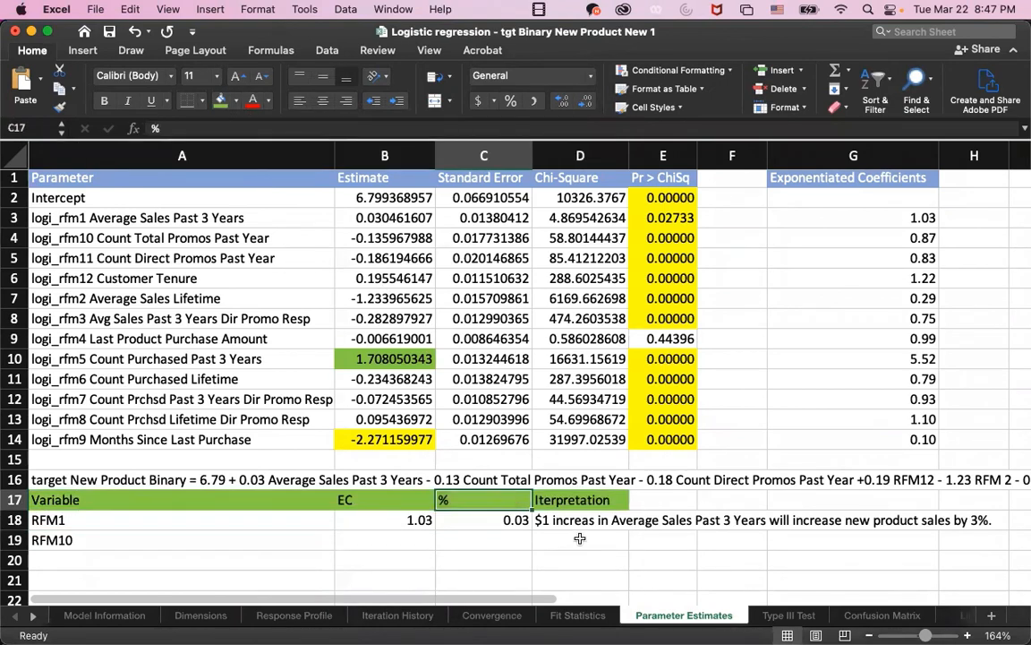
left_click(562, 540)
Enter the RFM10 exponentiated coefficient 0.87 in B19.
left_click(385, 536)
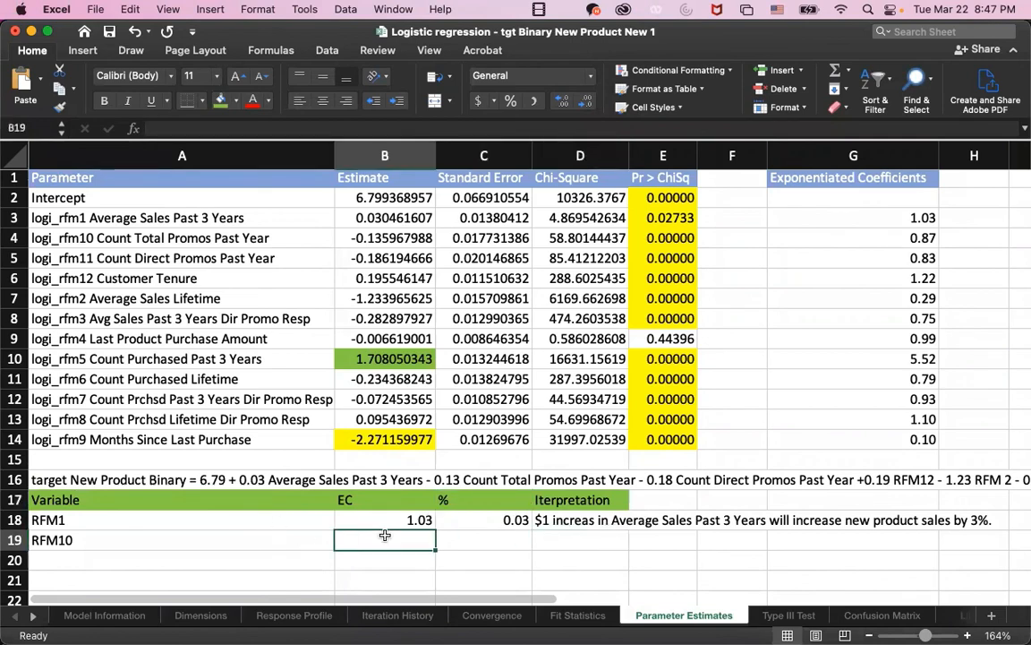
type("0.87")
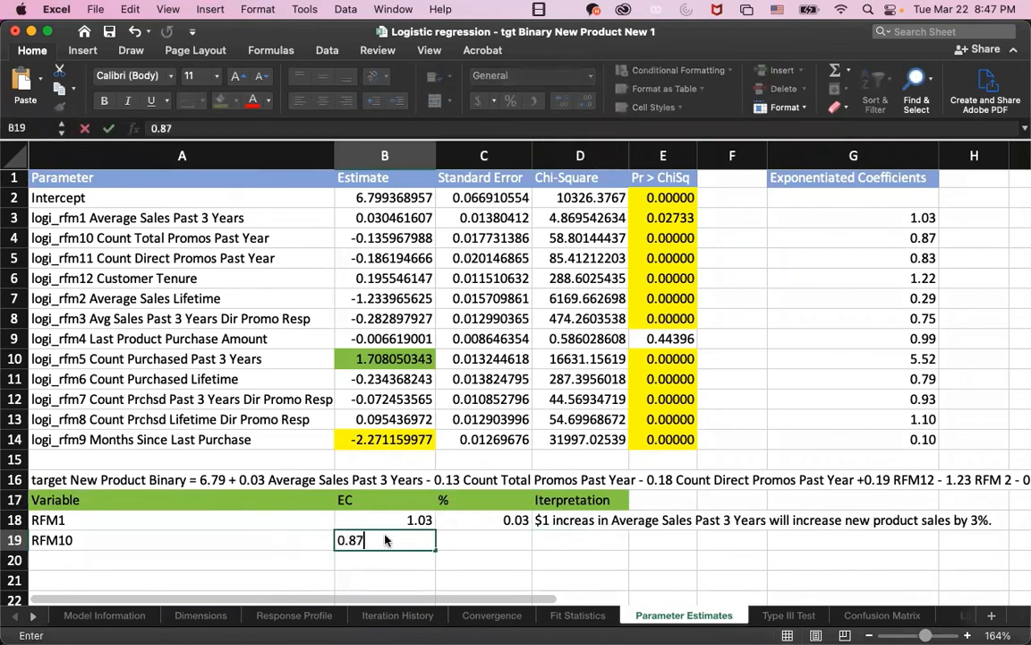
key("Return")
Try calculating the RFM10 percentage in C19 with the formula =1-0.87.
key("Up")
key("Right")
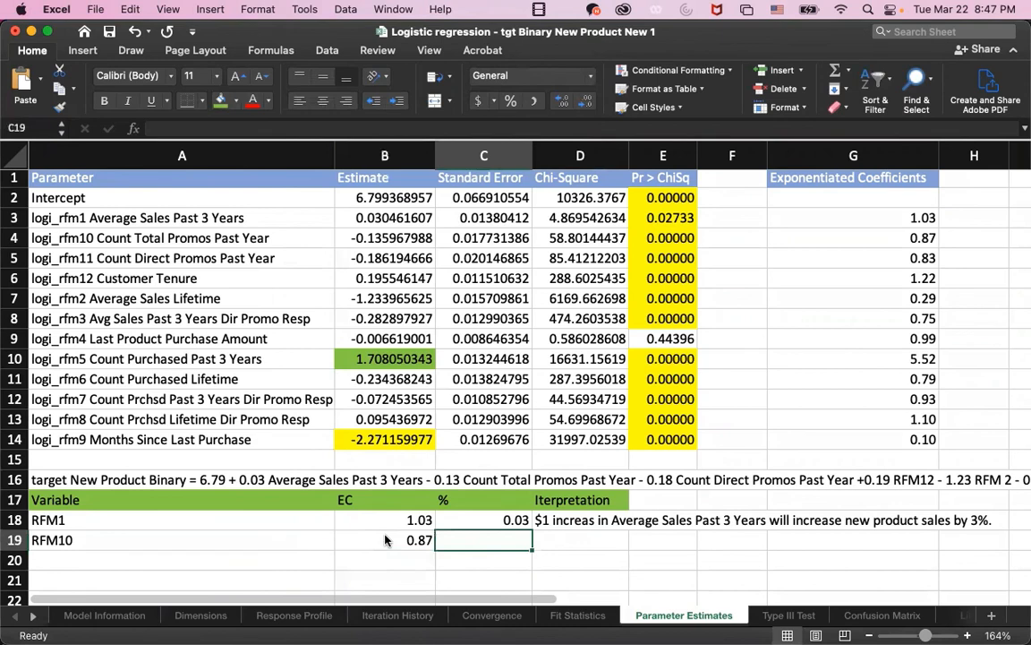
type("1-")
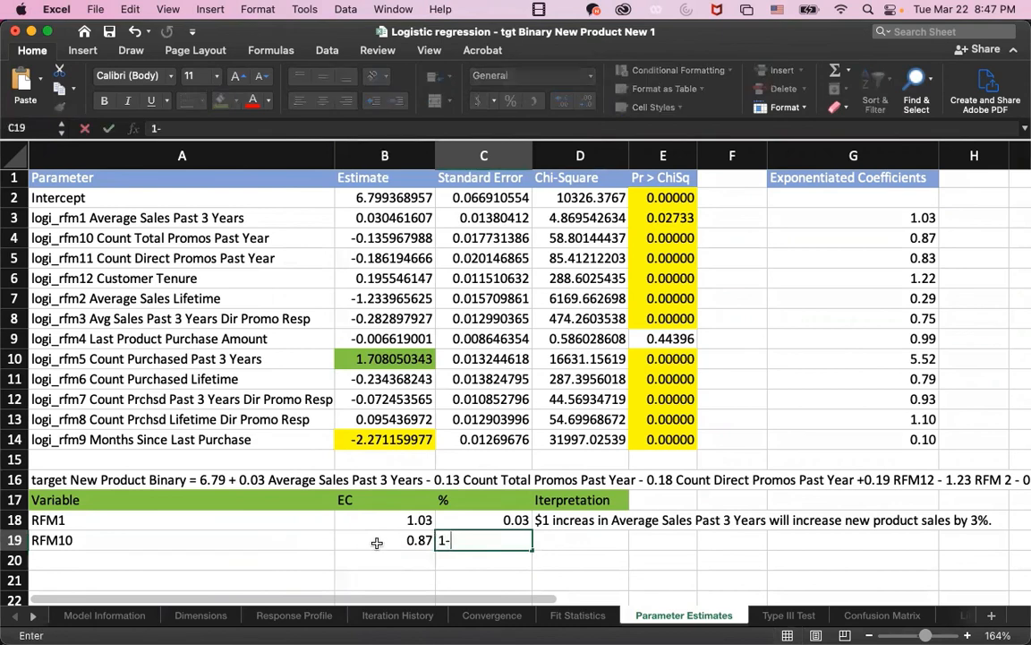
left_click(378, 541)
key("Right")
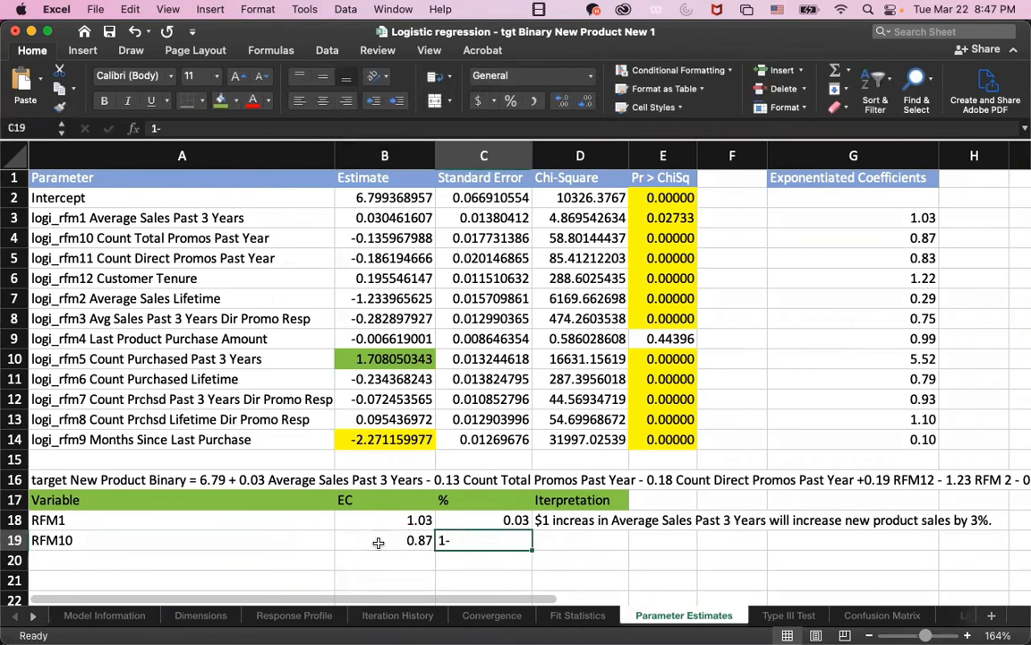
key("Delete")
type("=1")
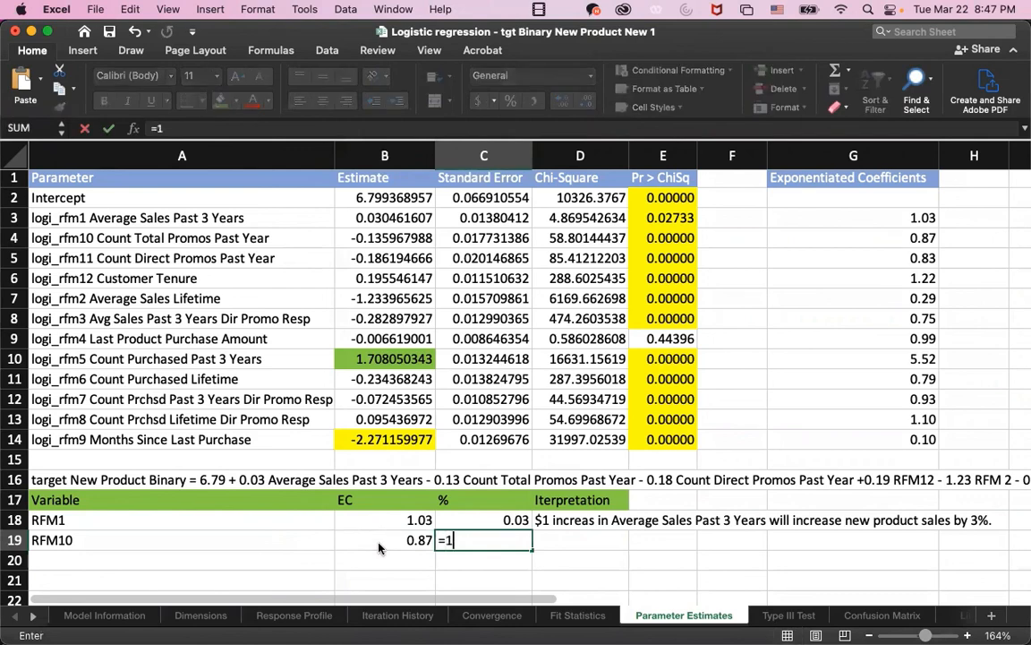
type("-0.87")
key("Return")
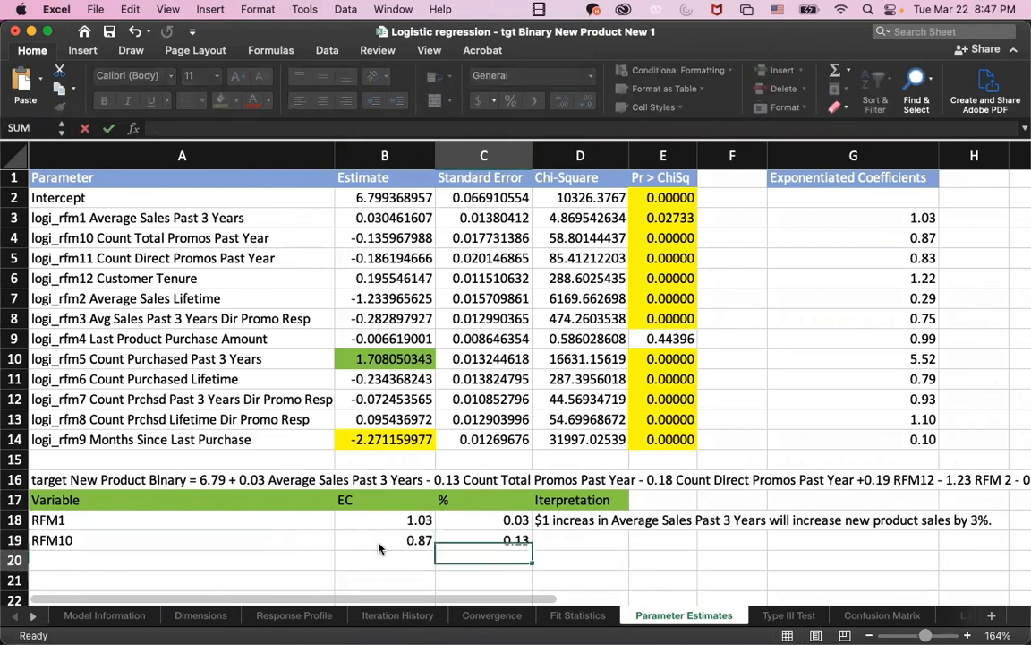
Calculate the RFM10 percentage in C19 as its exponentiated coefficient minus one, with the formula =B19-1.
key("Right")
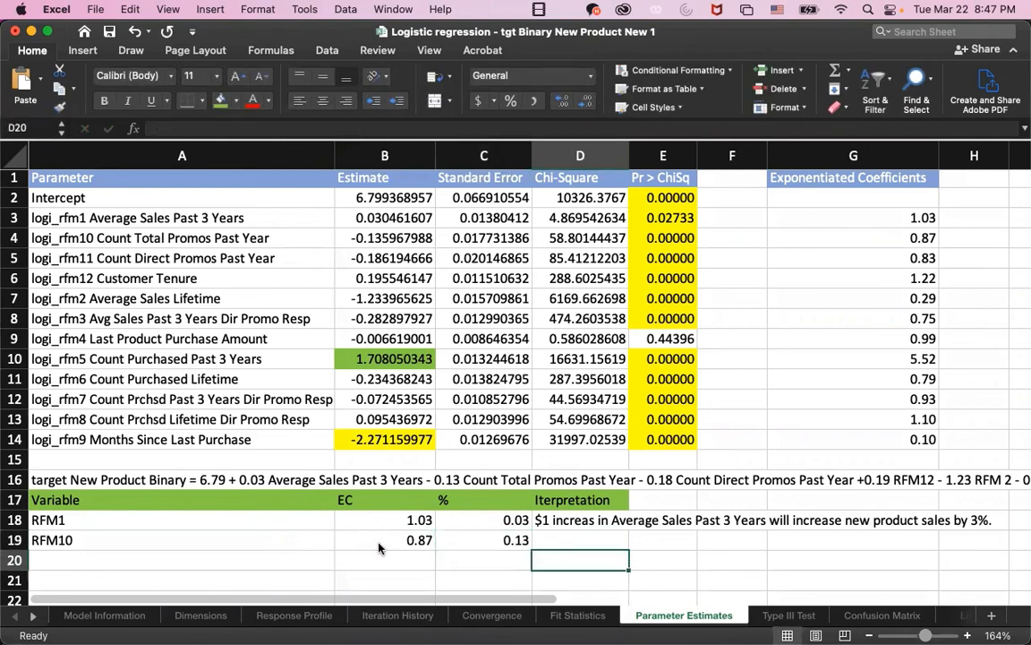
key("Up")
key("Left")
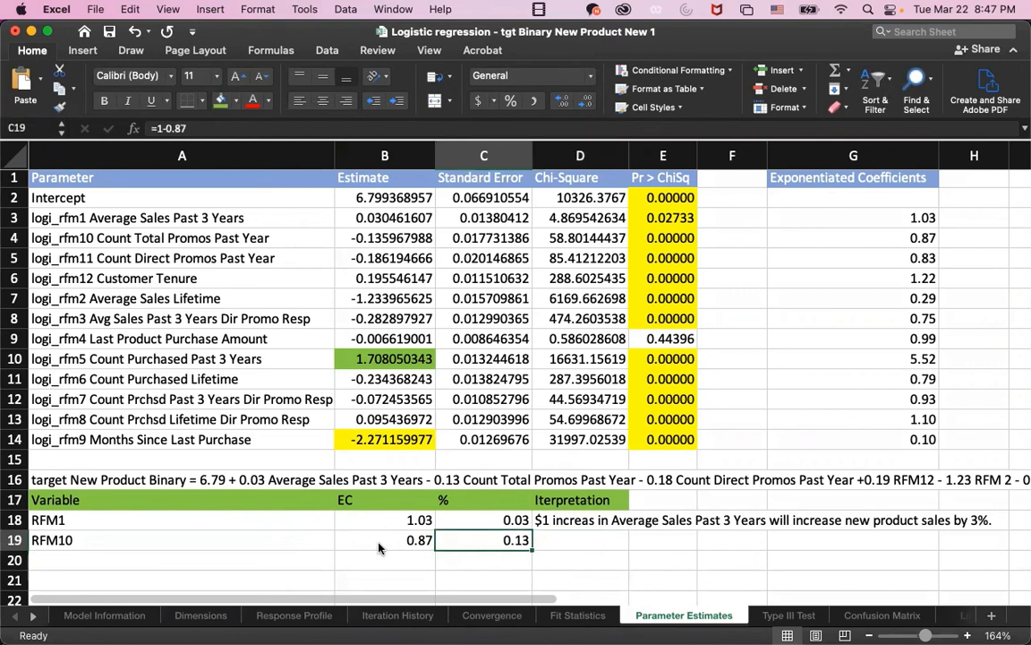
type("=")
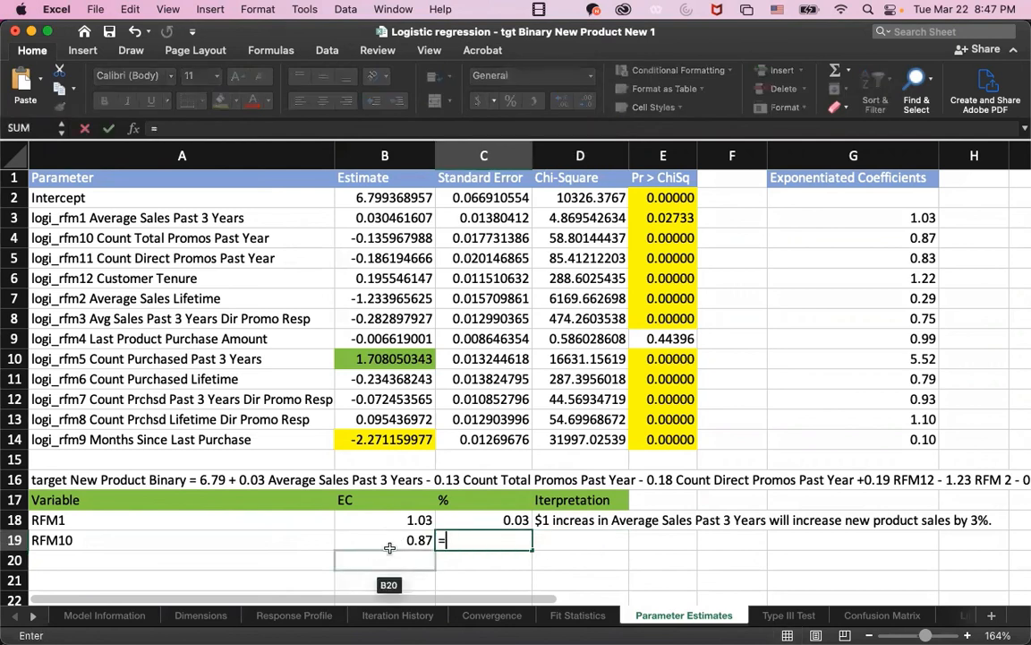
left_click(402, 541)
type("-1")
key("Return")
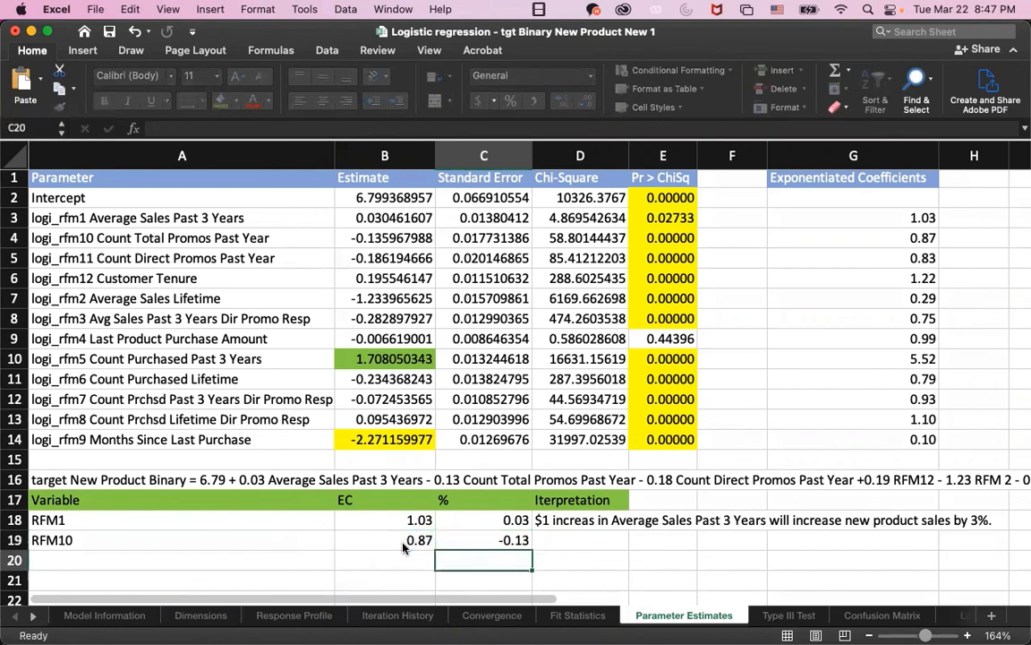
Enter the RFM10 interpretation in D19: "1 count increase in Total Promos past year will decrease new product sales by 13%".
key("Right")
key("Up")
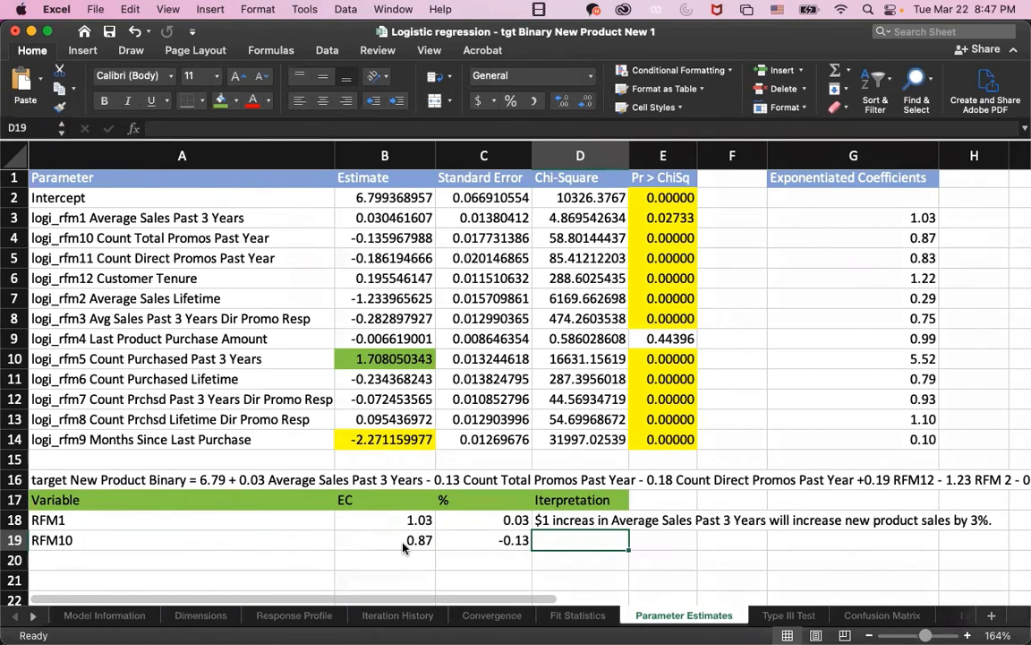
type("$")
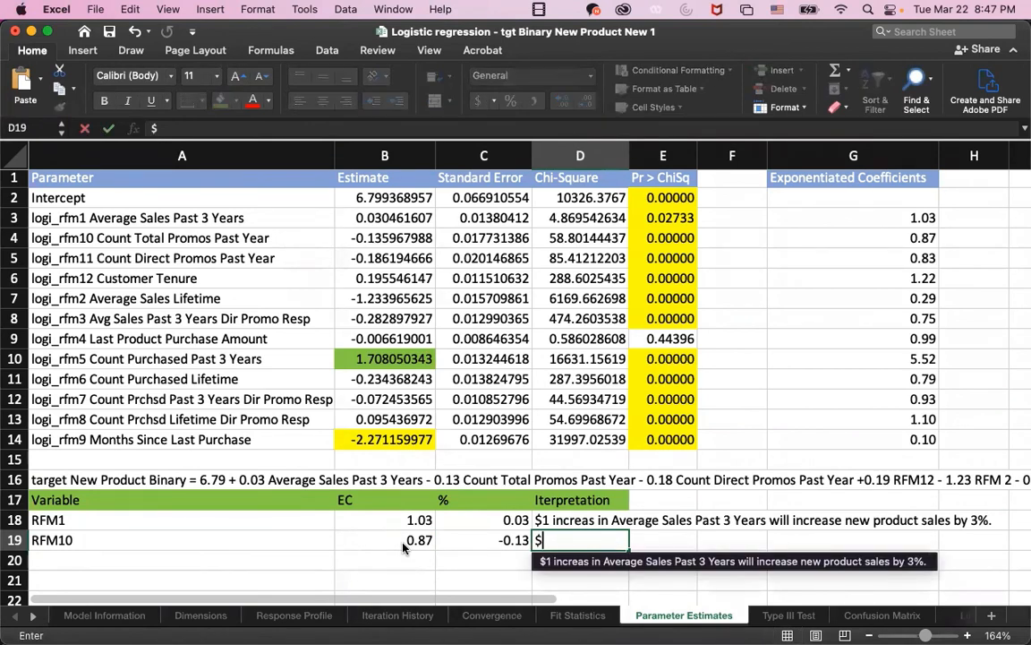
key("BackSpace")
type("1")
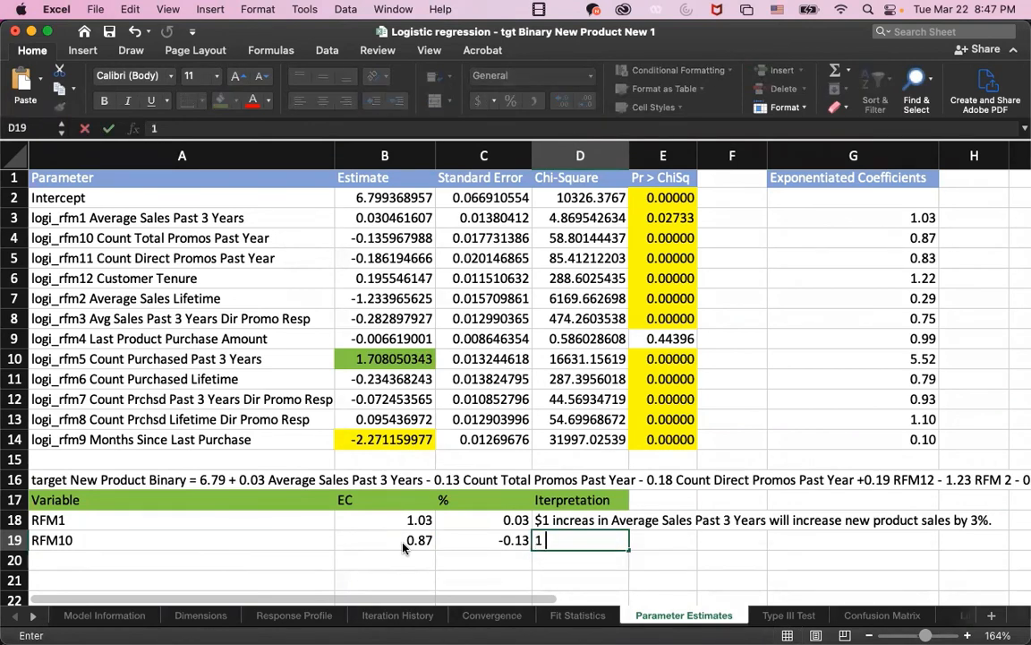
type(" co")
key("BackSpace")
type("ount increase in ")
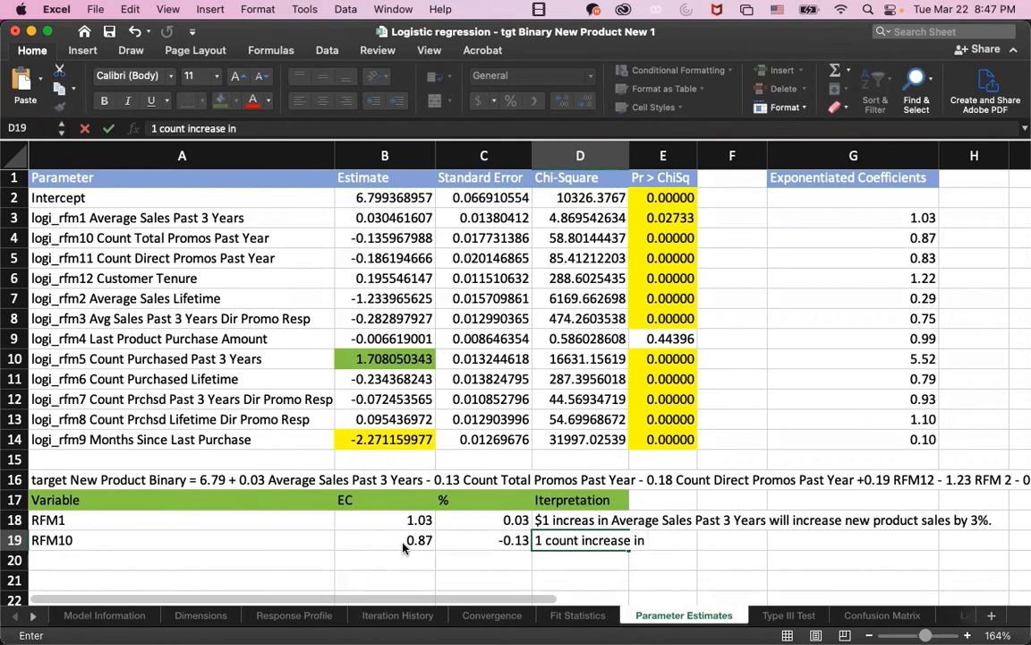
type("Total Prom")
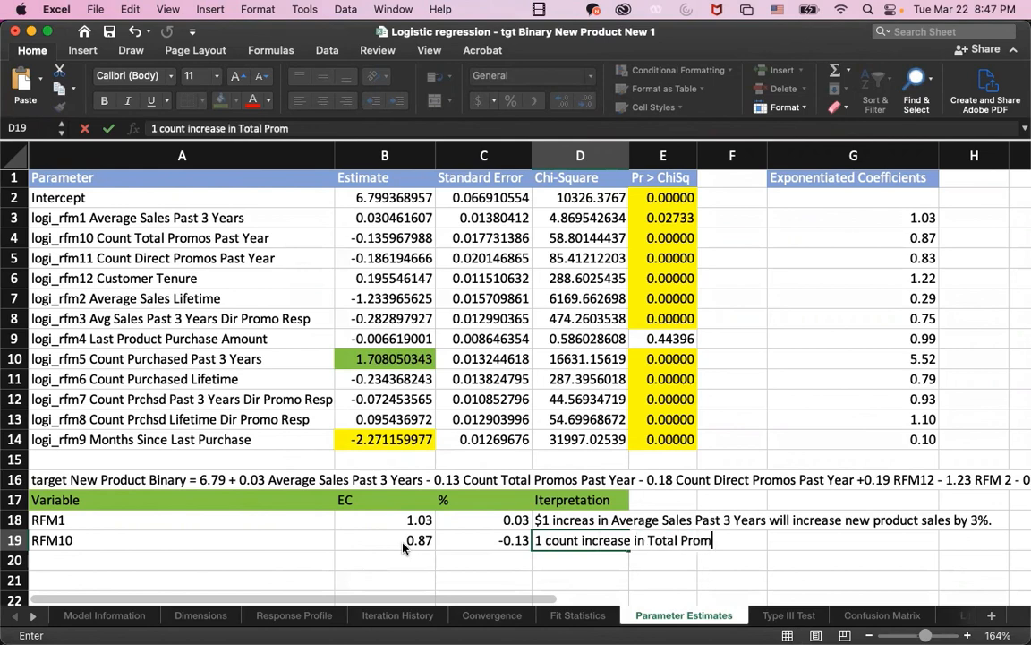
type("os past year")
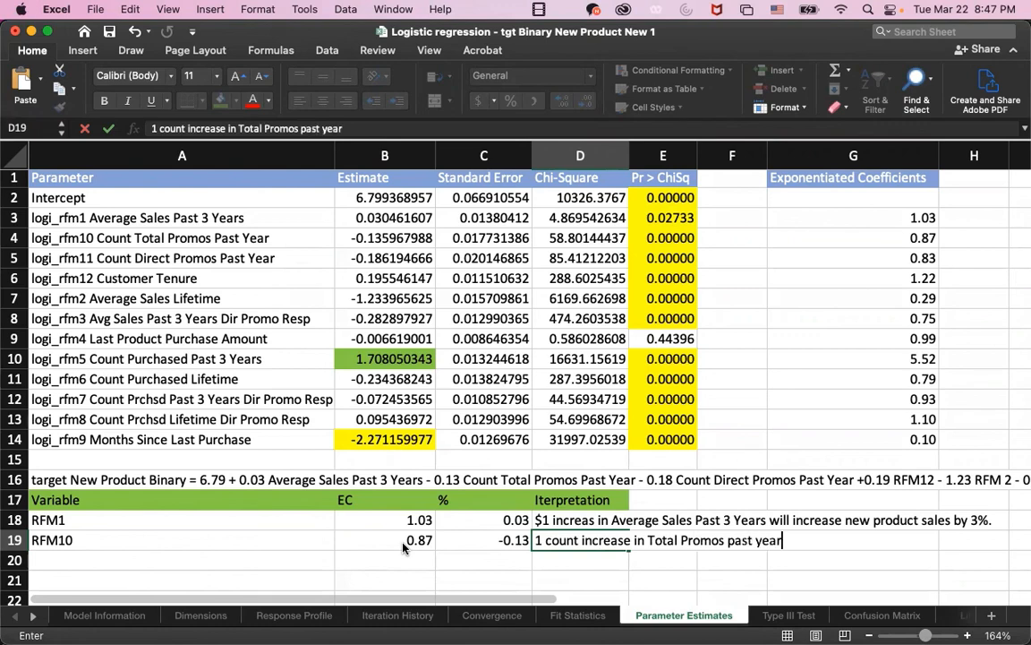
type(" will decrease new ")
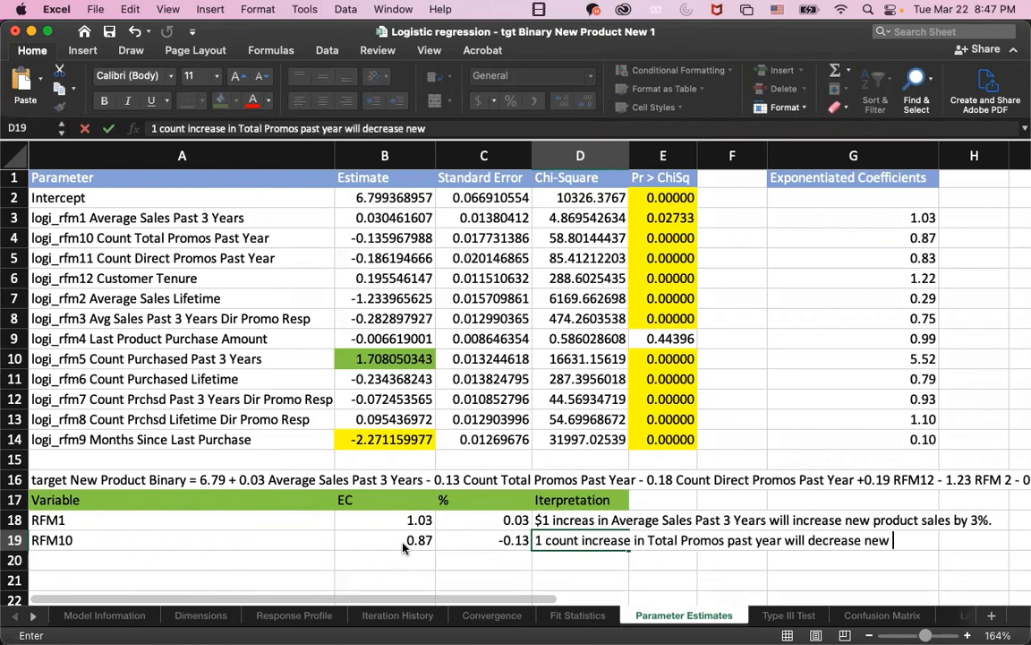
type("product sales by ")
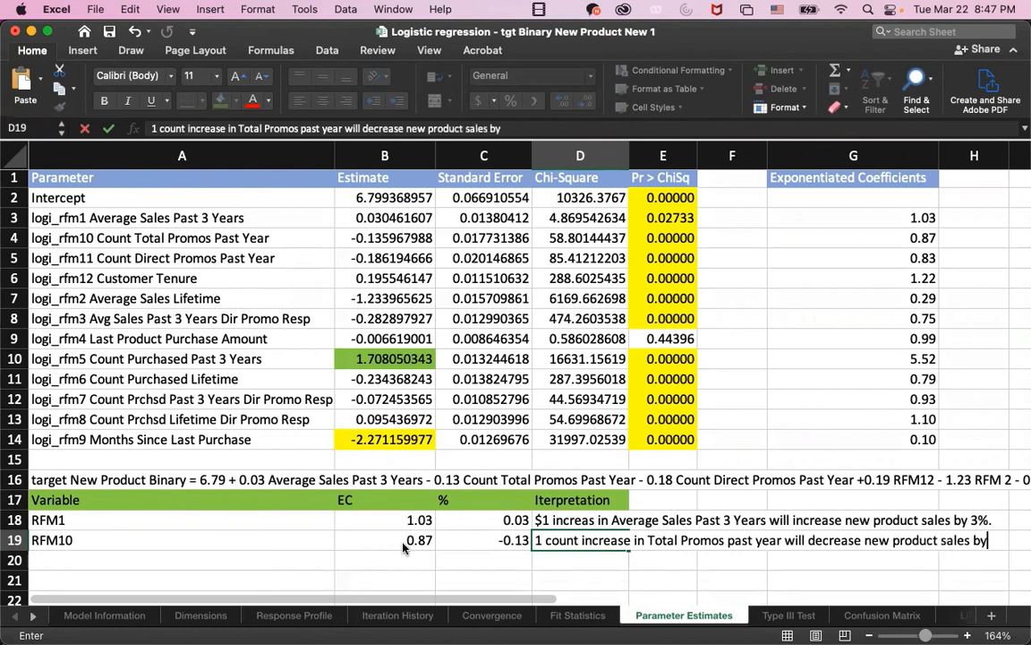
type("13%")
key("Return")
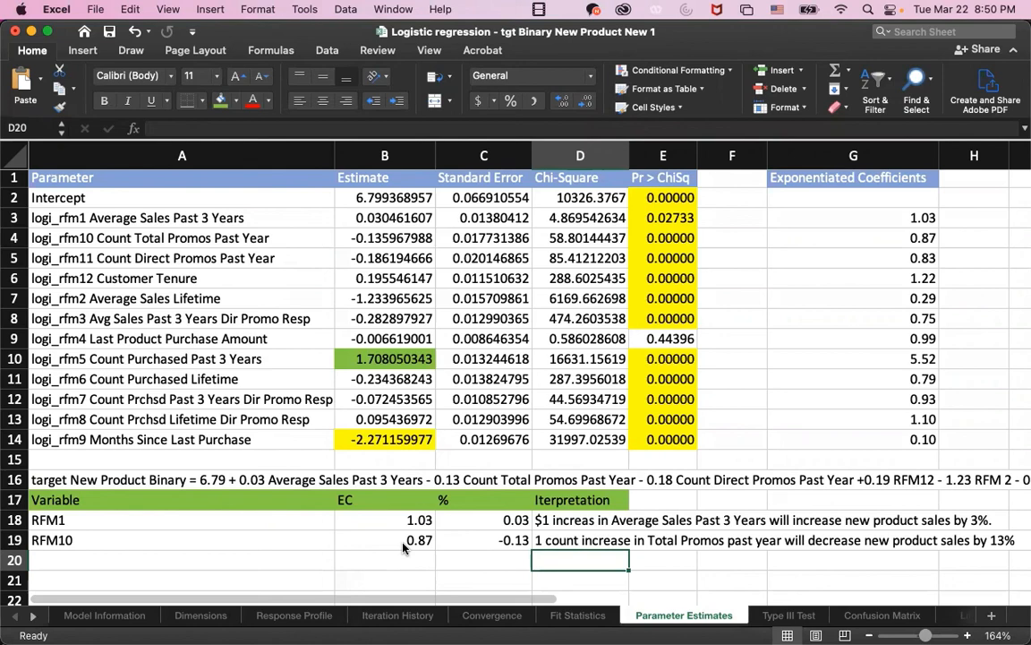
Add the variable RFM11 in A20 with its exponentiated coefficient 0.83 in B20.
left_click(128, 562)
type("RF")
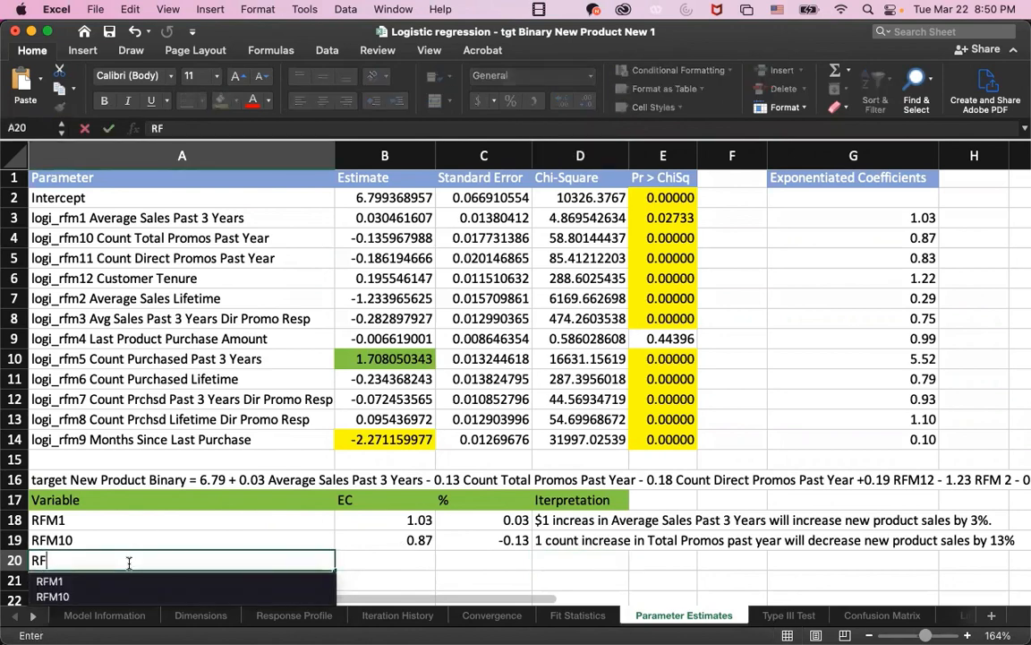
type("M11")
key("Tab")
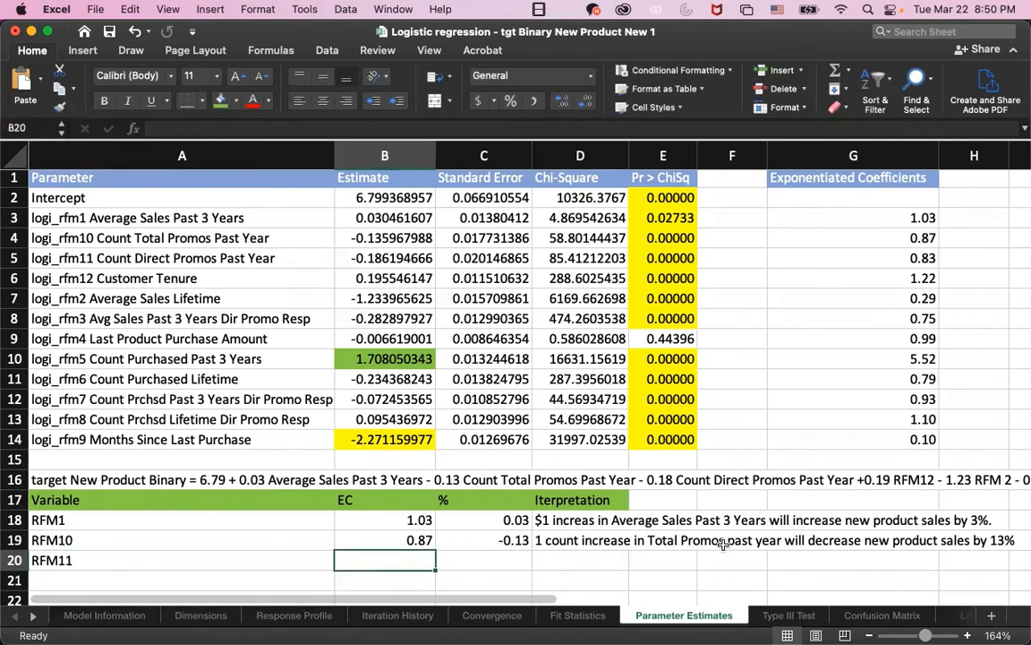
type("0.")
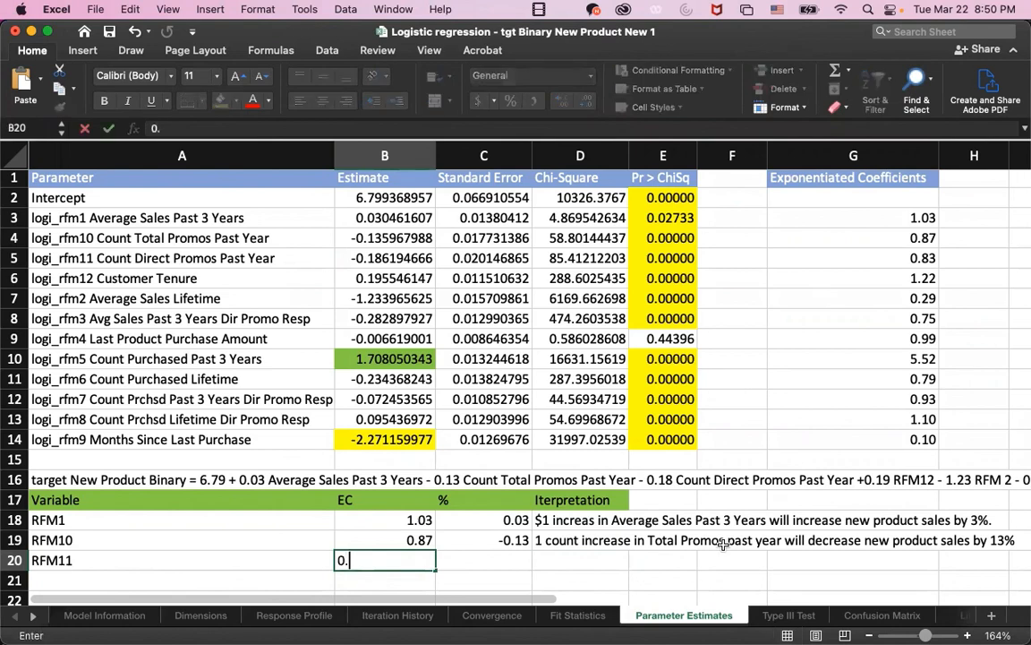
type("83")
key("Tab")
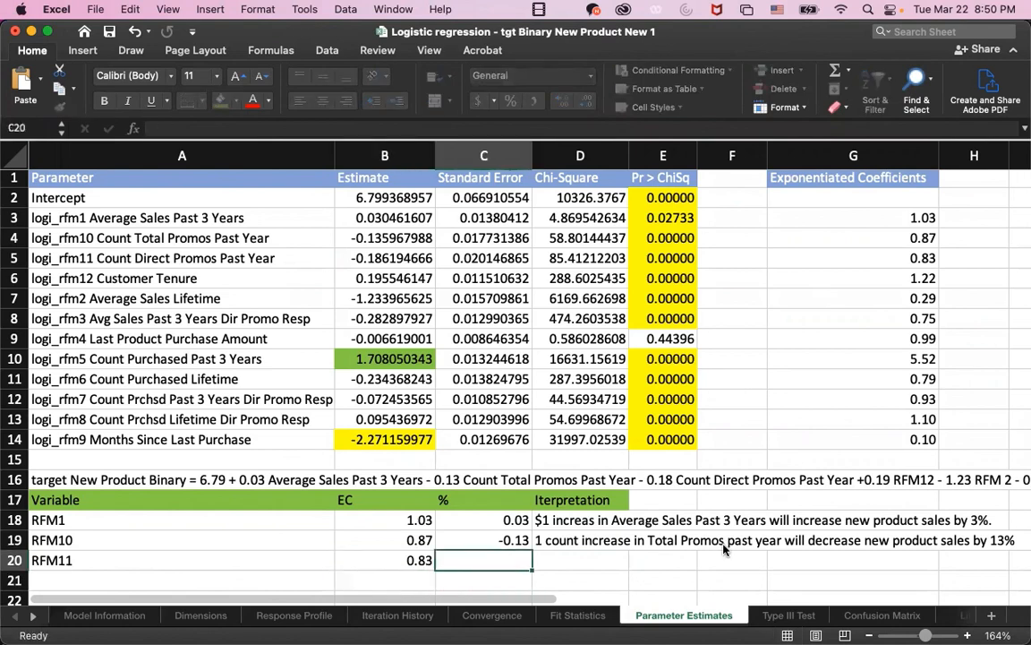
Calculate the RFM11 percentage in C20 with the formula =B20-1.
type("=")
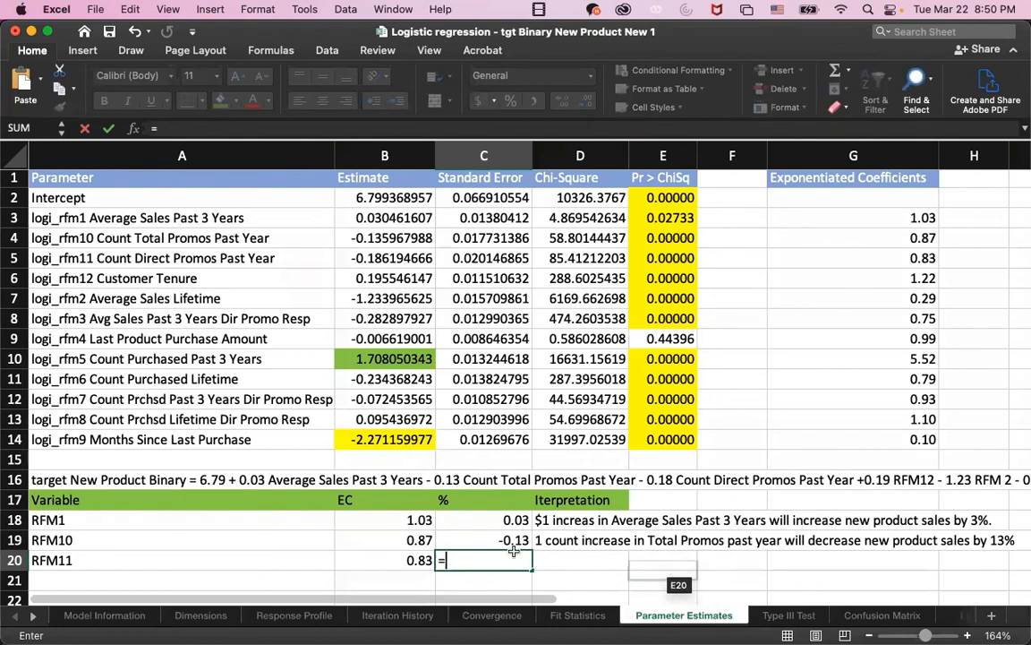
left_click(419, 562)
type("-1")
key("Return")
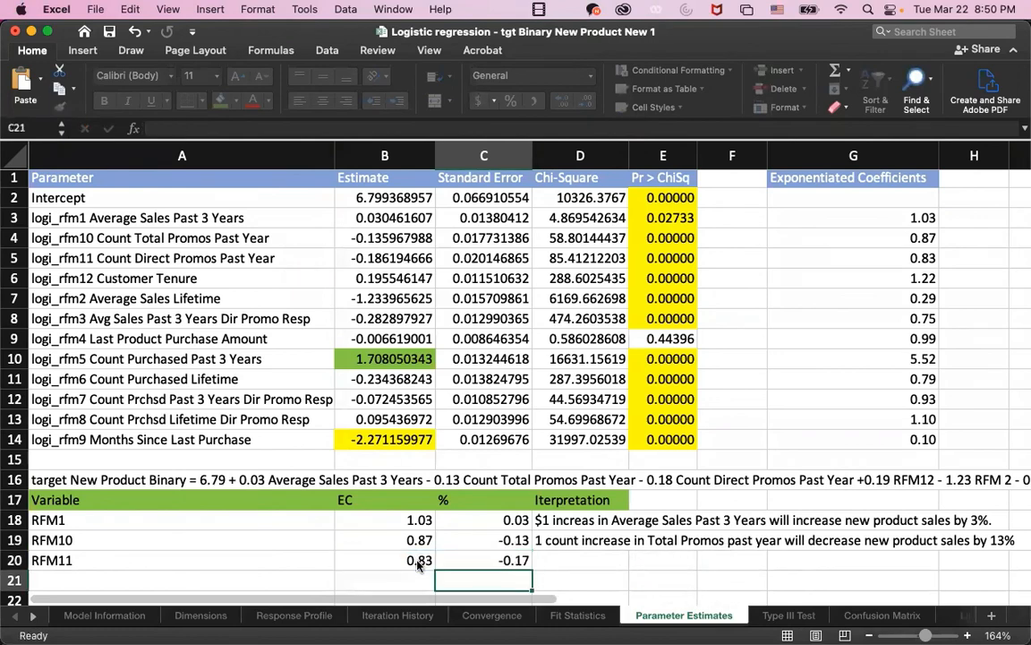
Enter the RFM11 interpretation in D20: "1 Count increase in Driect Promost Past year will decrease new product sales by 17%".
key("Up")
key("Right")
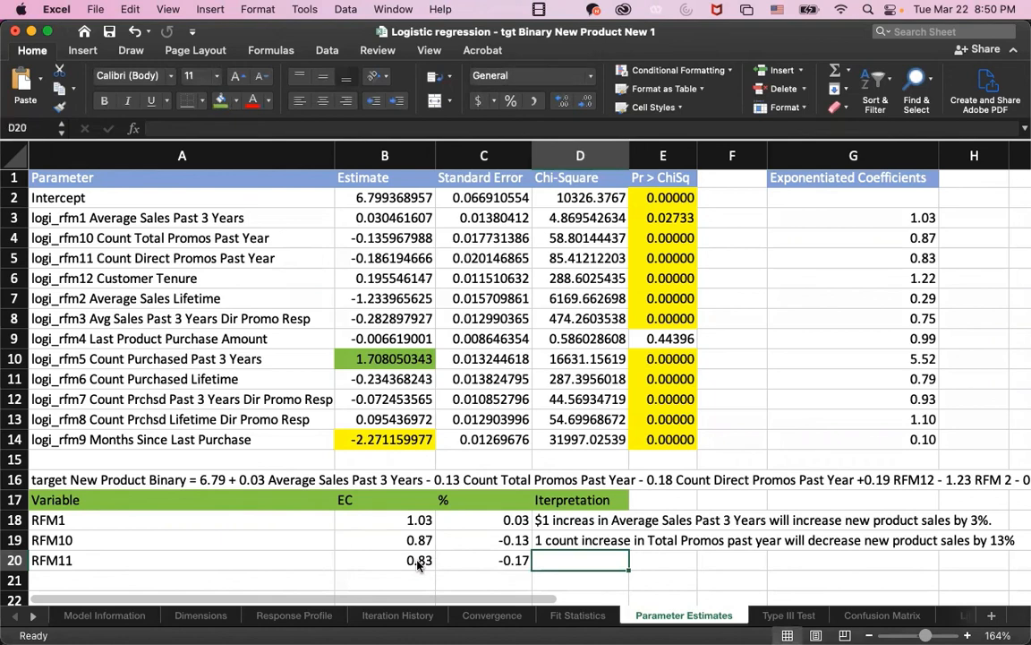
type("1 Count incr")
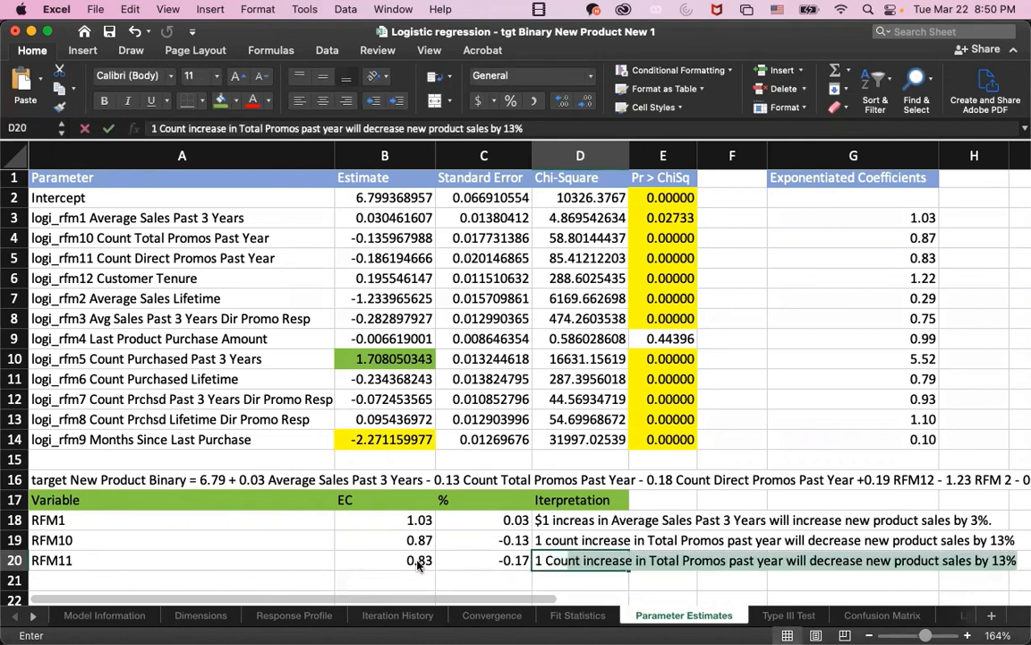
type("ease in ")
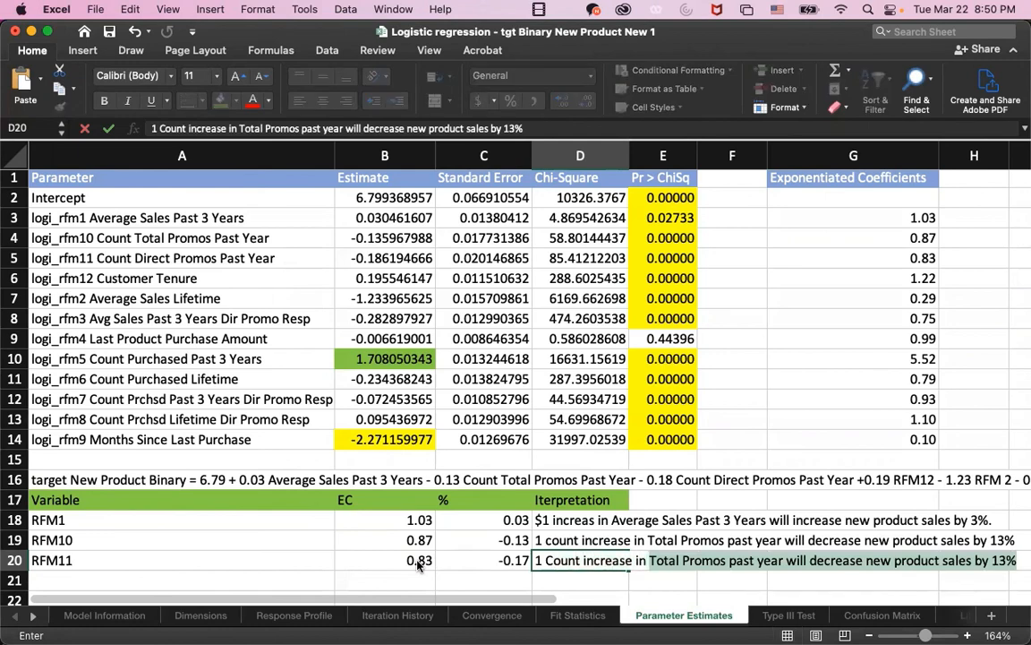
type("Driect Pr")
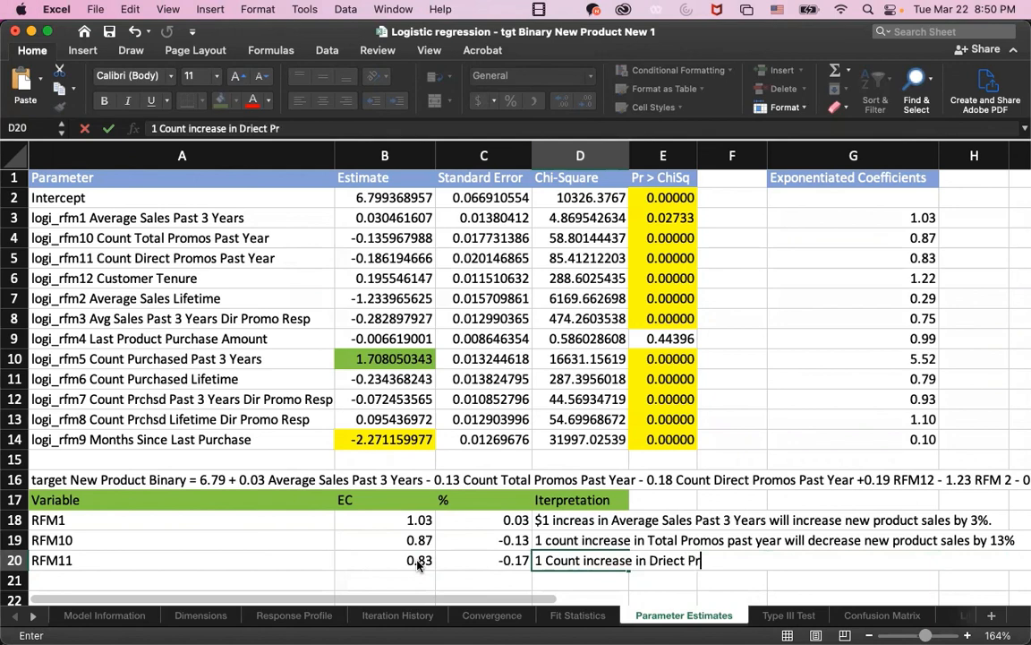
type("omost Past y")
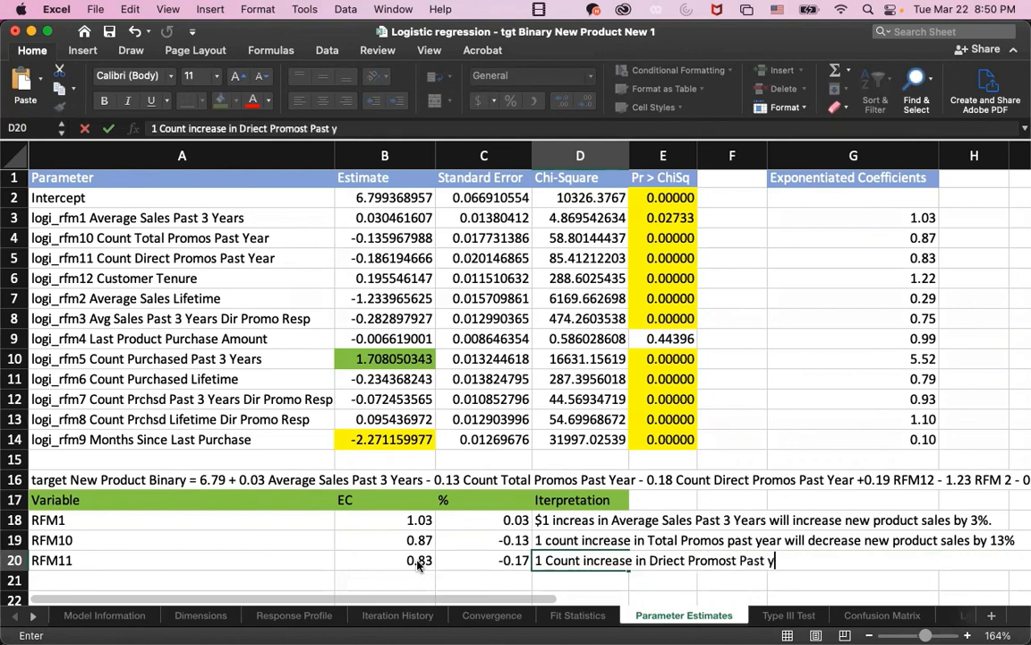
type("ear will")
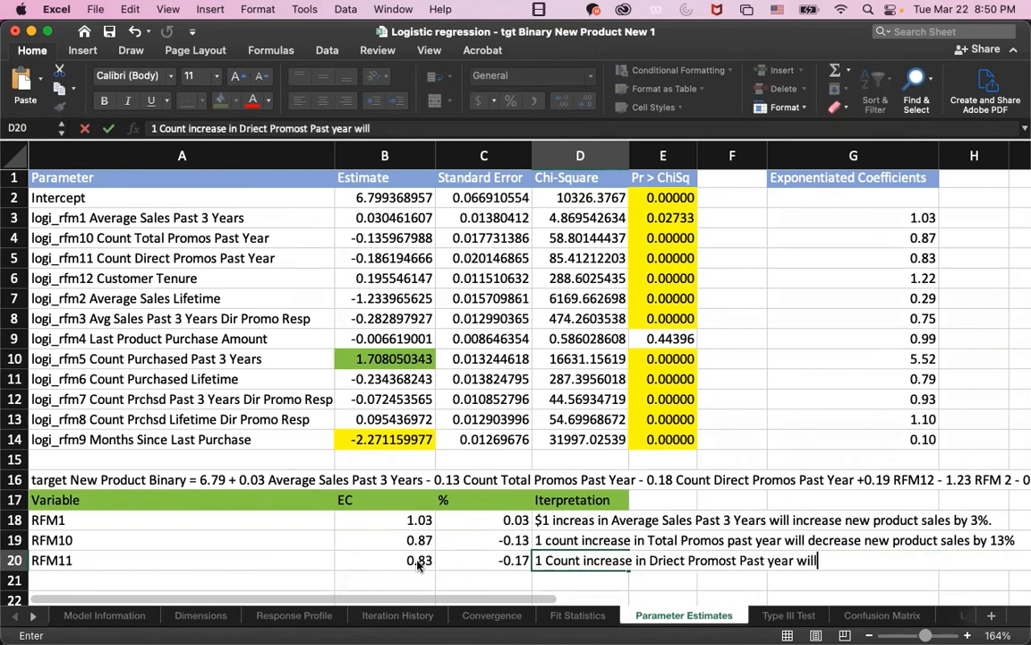
type(" decrease ")
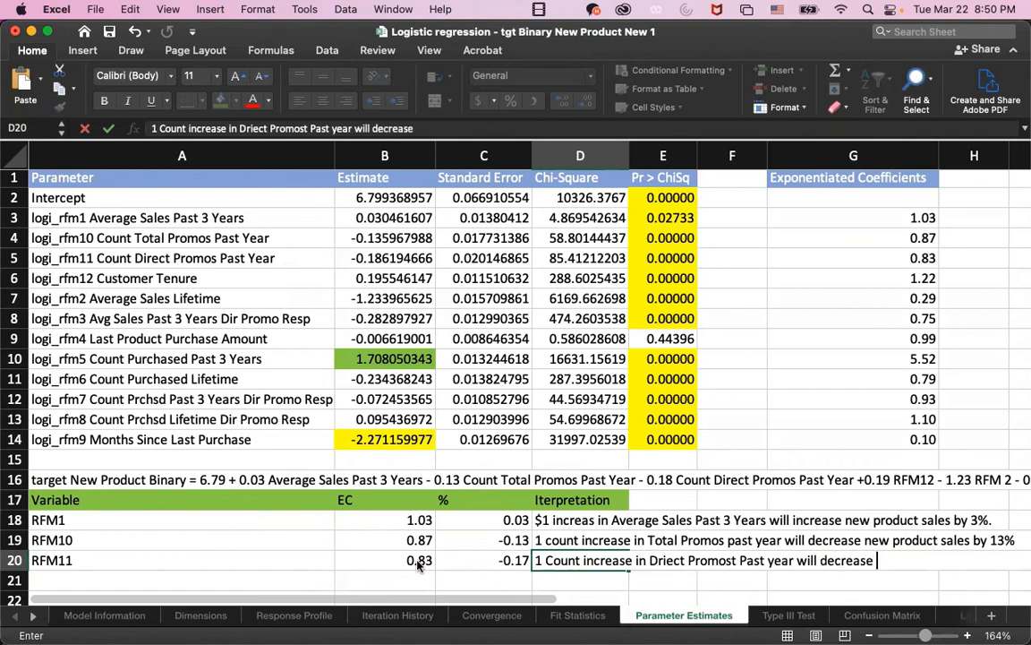
type("new product")
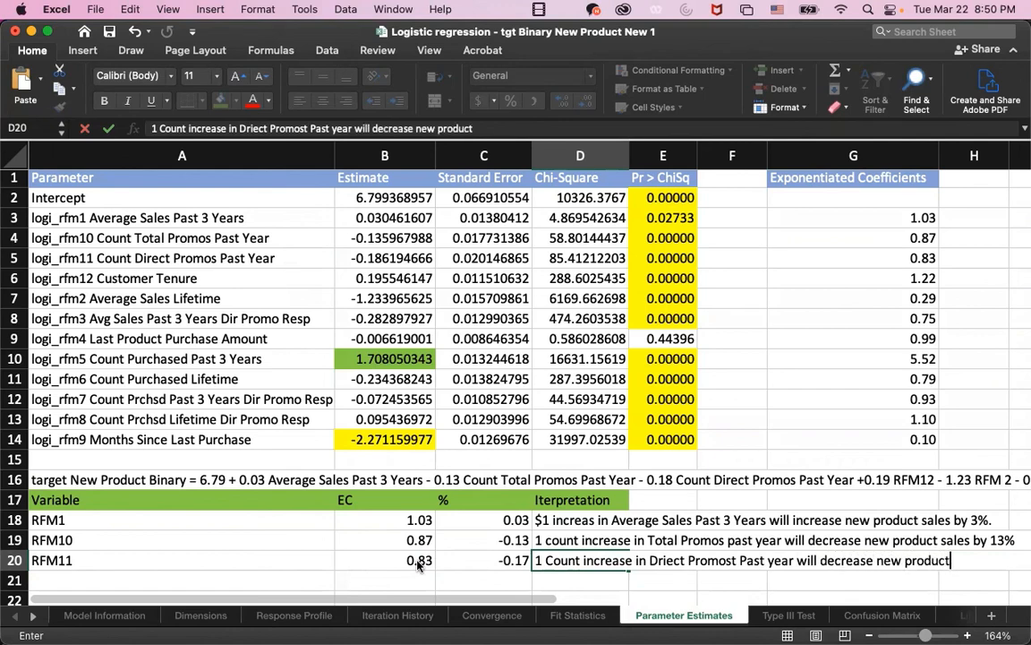
type(" sales b")
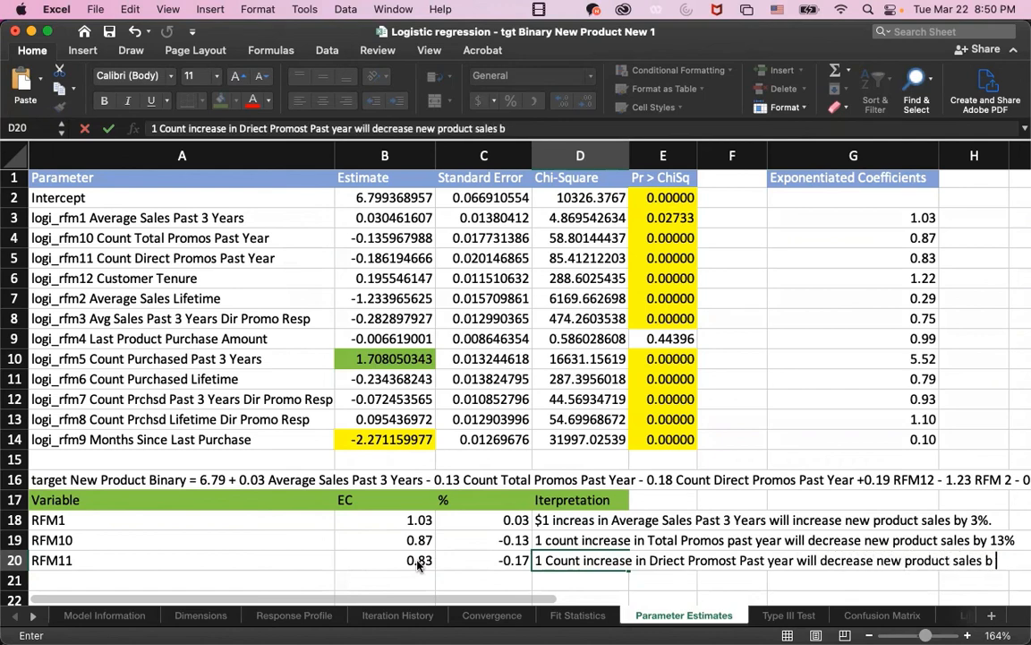
type("y 17%")
key("Return")
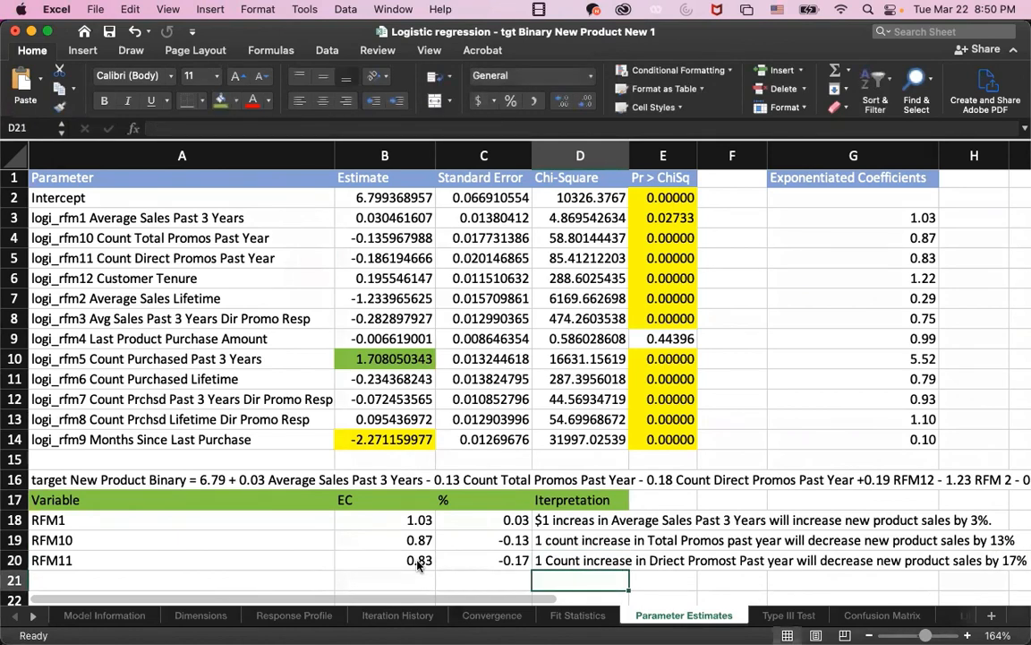